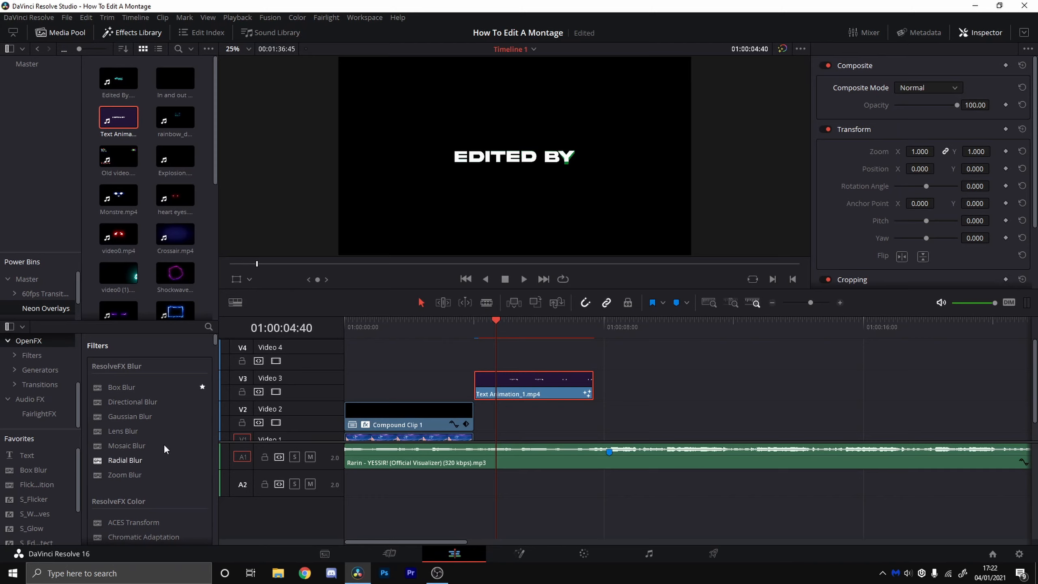
# Step: Place the first Fortnite gameplay clip from the Master bin on Video 2, after the text animation
pyautogui.click(30, 64)
pyautogui.moveTo(122, 82); pyautogui.dragTo(623, 402)
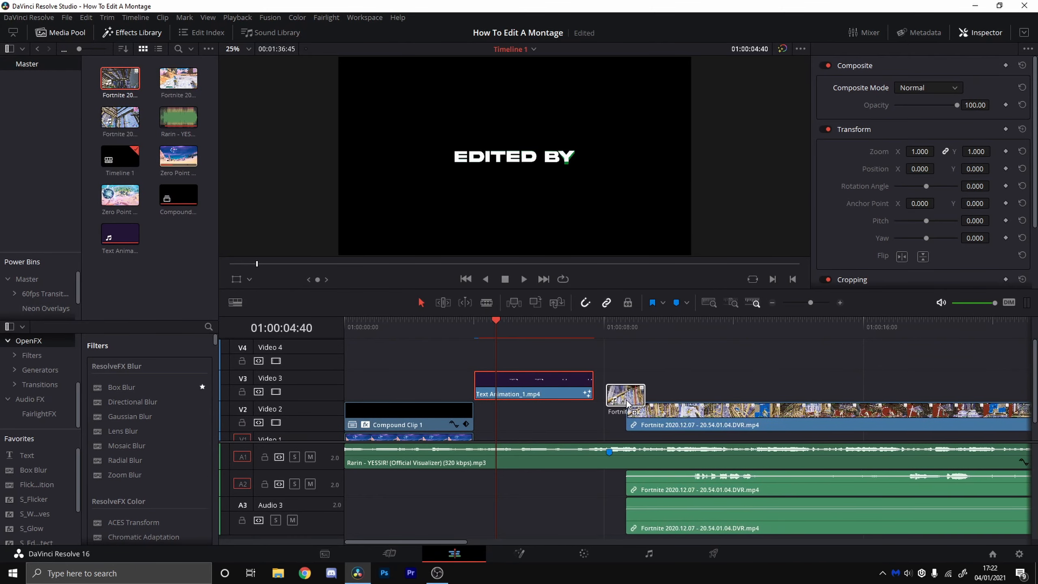
pyautogui.moveTo(303, 535); pyautogui.dragTo(300, 502)
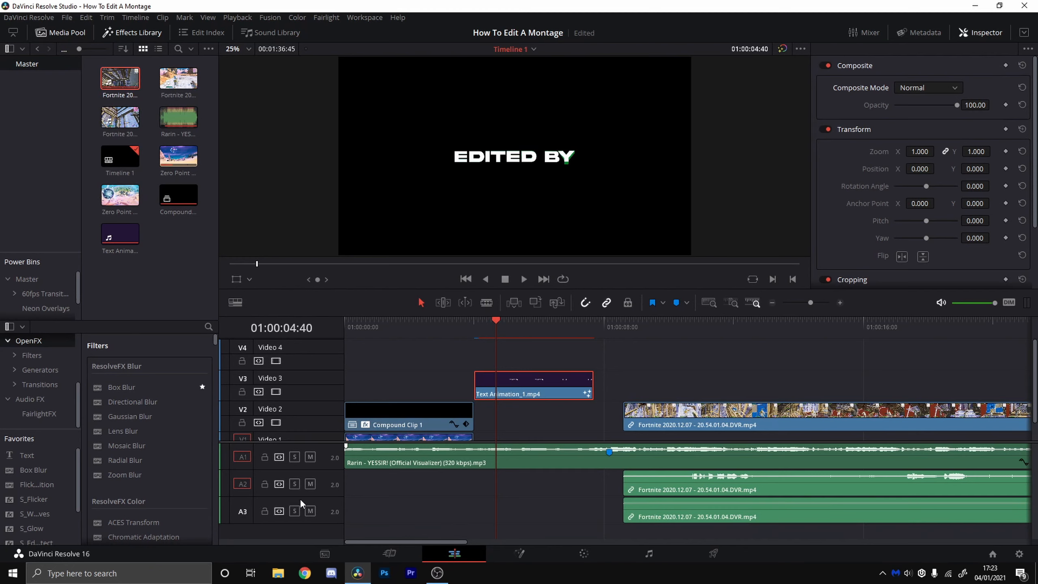
# Step: Delete the gameplay clip's extra audio from Audio 3, locking Video 2 and Audio 2 during the removal and unlocking them again
pyautogui.click(263, 512)
pyautogui.click(264, 485)
pyautogui.rightClick(725, 425)
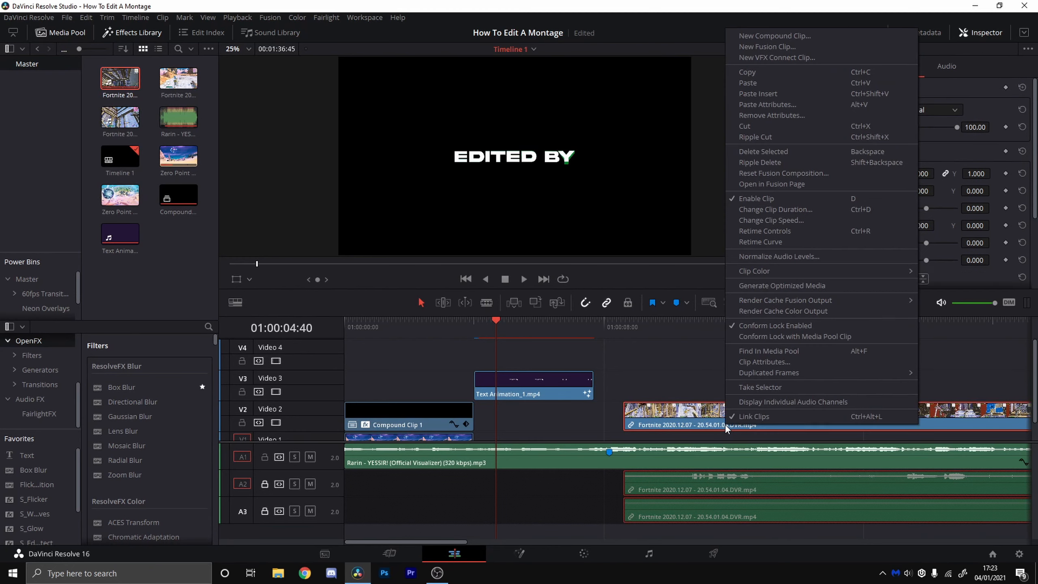
pyautogui.click(243, 422)
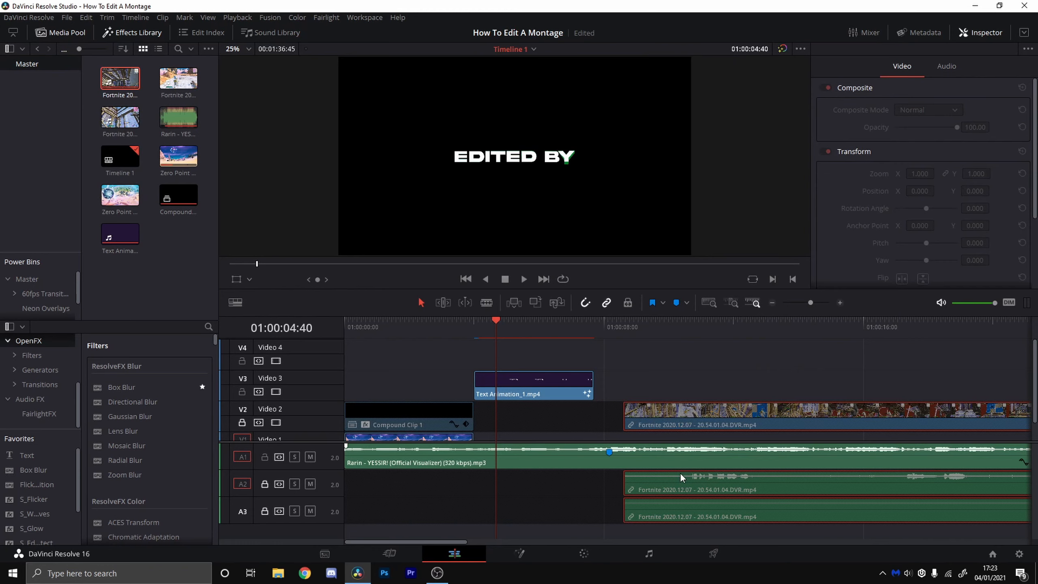
pyautogui.click(264, 511)
pyautogui.rightClick(672, 503)
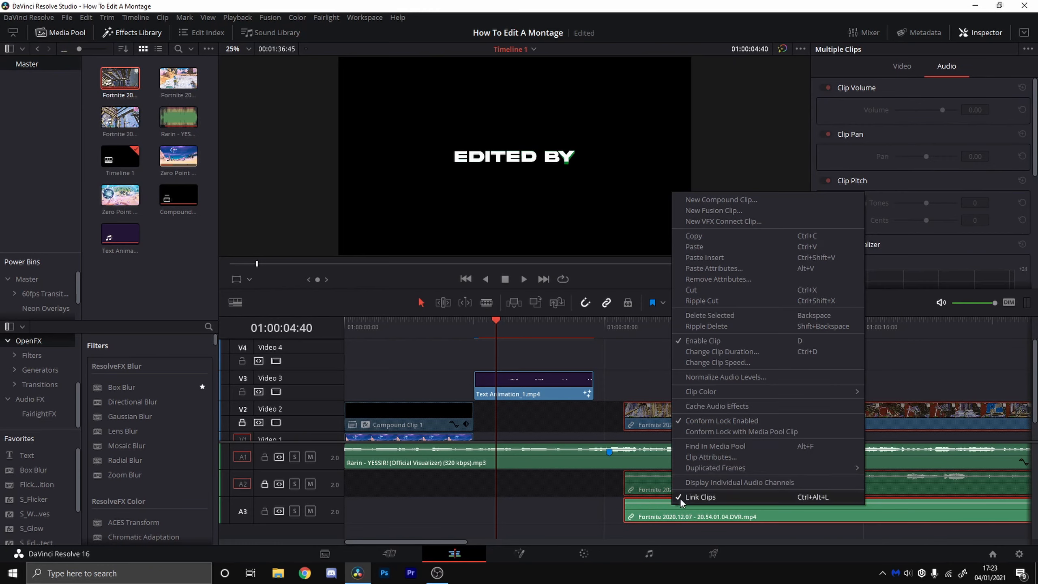
pyautogui.click(687, 293)
pyautogui.click(242, 423)
pyautogui.click(264, 484)
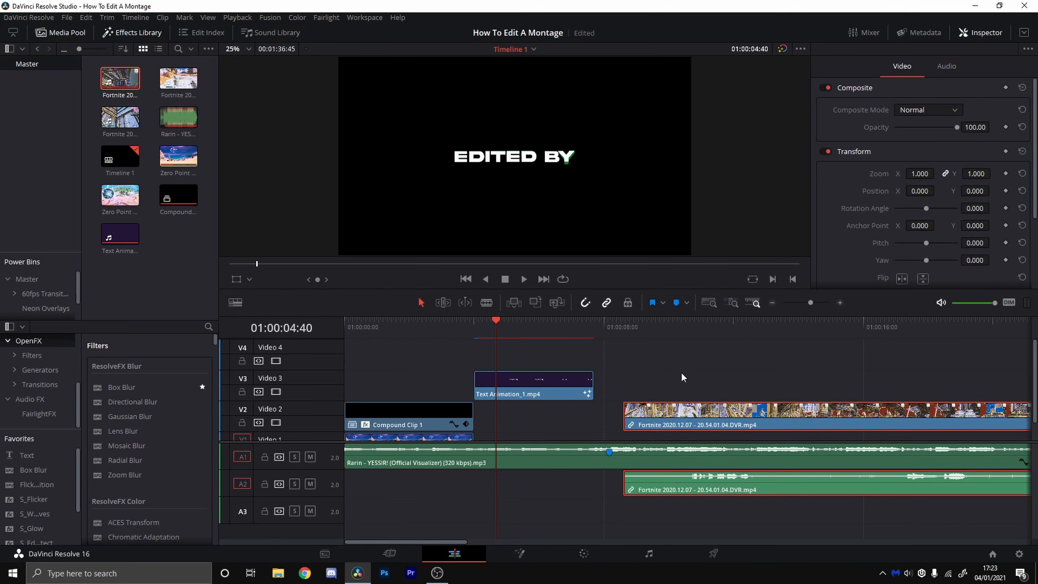
# Step: Lock the music track on Audio 1 and move the gameplay clip so it starts where Compound Clip 1 ends
pyautogui.scroll(-1, 690, 374)
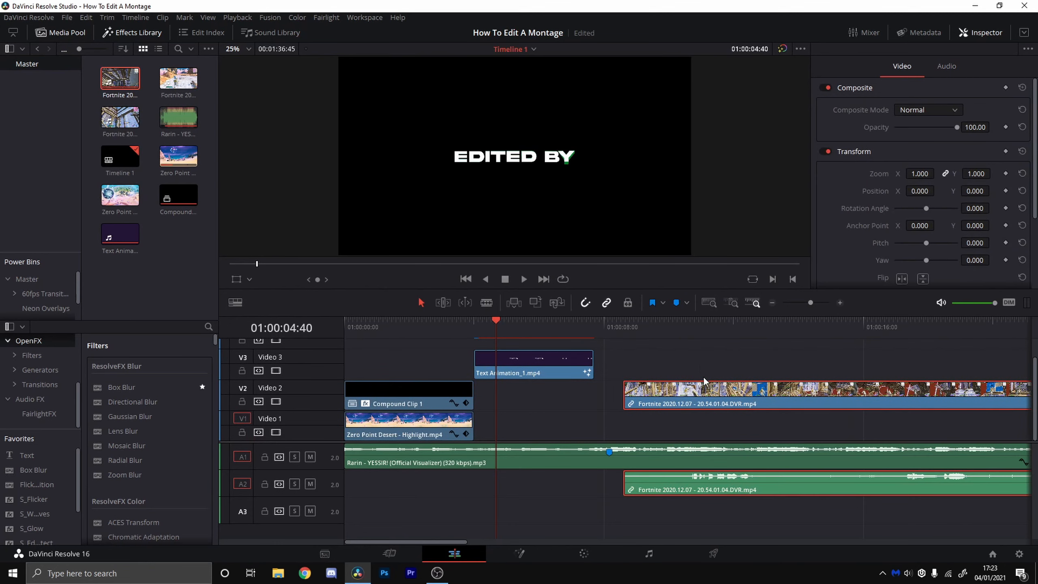
pyautogui.click(264, 456)
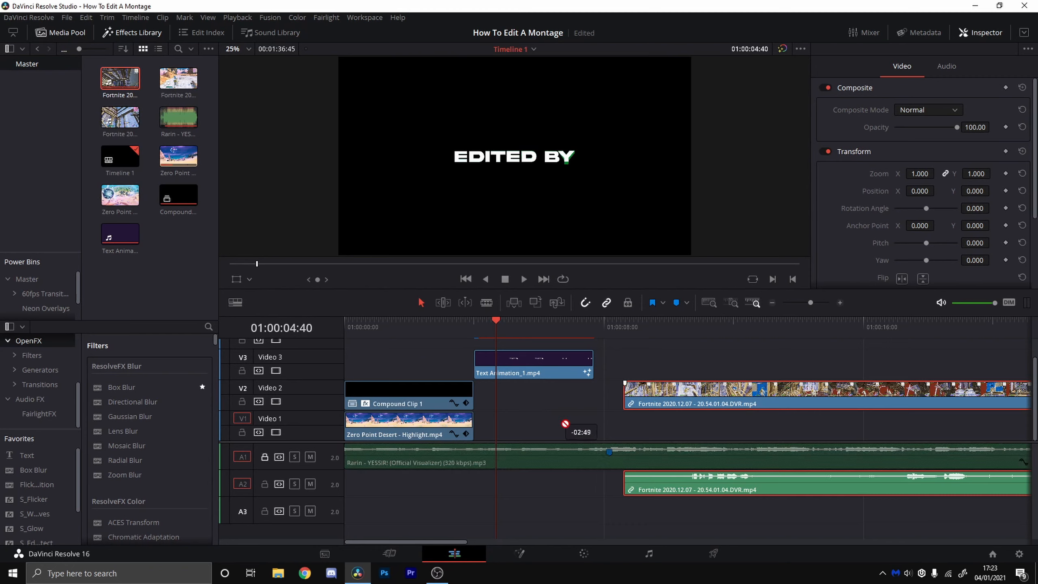
pyautogui.moveTo(642, 411); pyautogui.dragTo(493, 389)
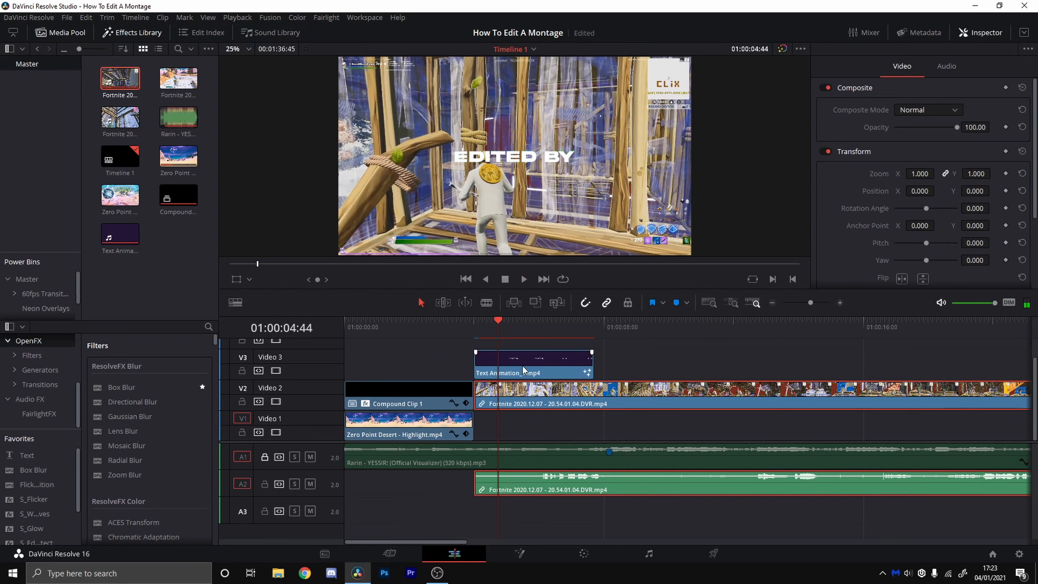
# Step: Nudge the Text Animation_1 clip slightly earlier so it starts at 01:00:03:54
pyautogui.click(510, 370)
pyautogui.moveTo(500, 342)
pyautogui.mouseDown()
pyautogui.moveTo(459, 337)
pyautogui.moveTo(492, 354)
pyautogui.mouseUp()
pyautogui.press('Left')
pyautogui.press('Left')
pyautogui.press('Left')
pyautogui.press('Left')
pyautogui.press('Left')
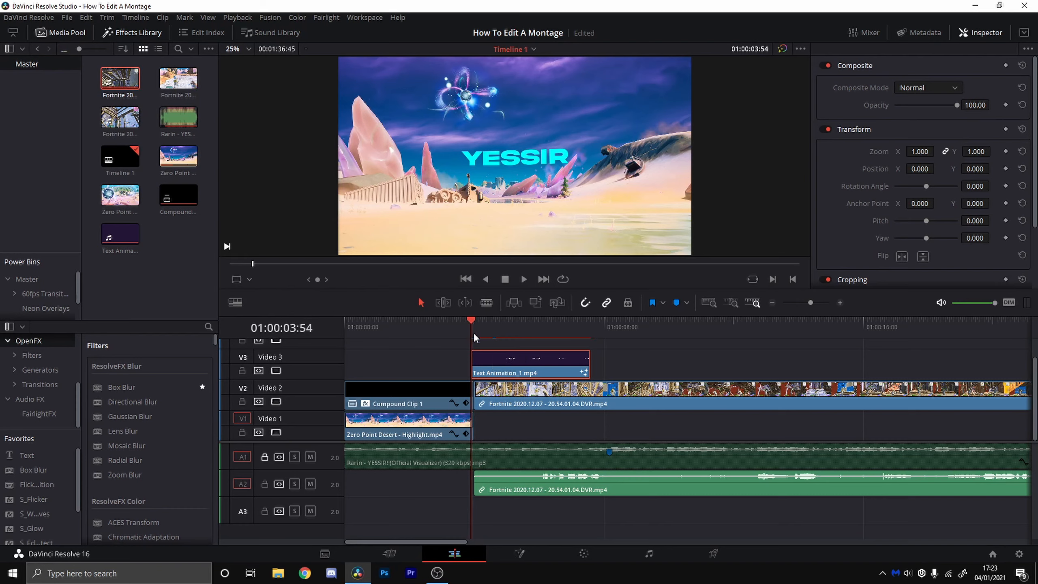
# Step: Fade out Compound Clip 1 and the Zero Point Desert clip from 01:00:03:14, and add short fade-ins to the text animation and gameplay clips
pyautogui.moveTo(473, 332); pyautogui.dragTo(449, 320)
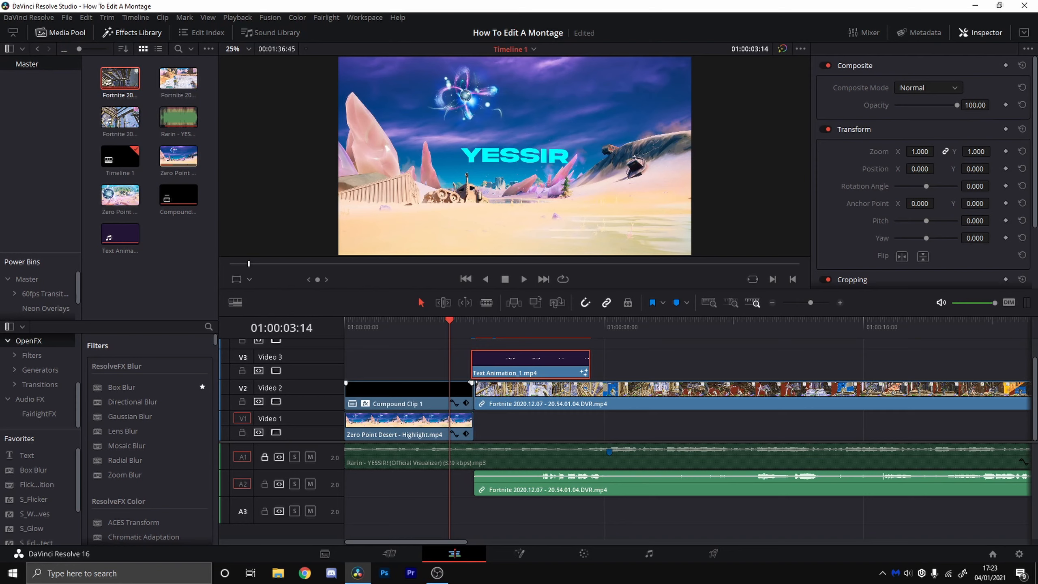
pyautogui.moveTo(472, 384)
pyautogui.mouseDown()
pyautogui.moveTo(447, 380)
pyautogui.moveTo(472, 382)
pyautogui.mouseUp()
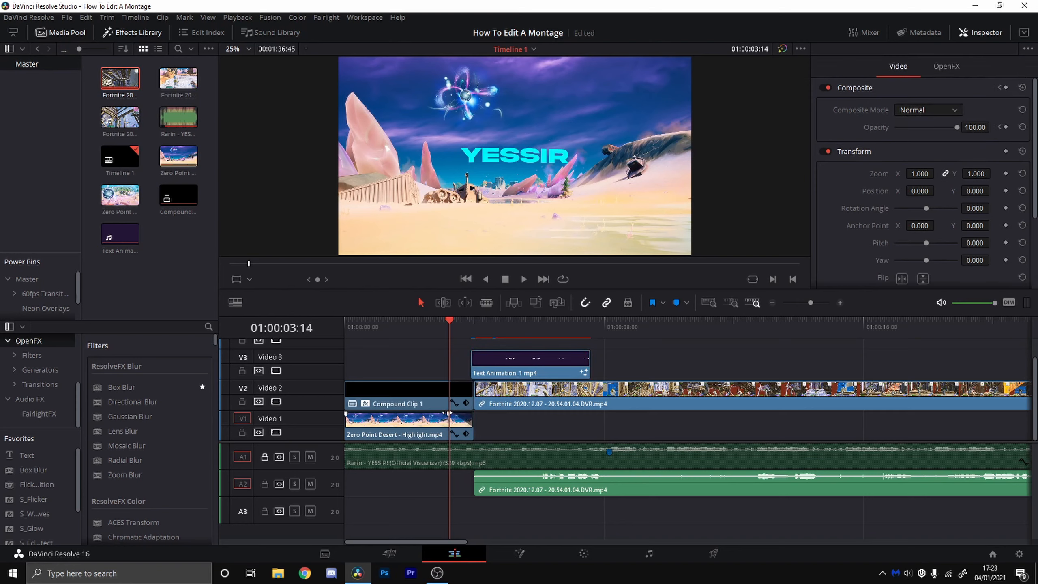
pyautogui.press('space')
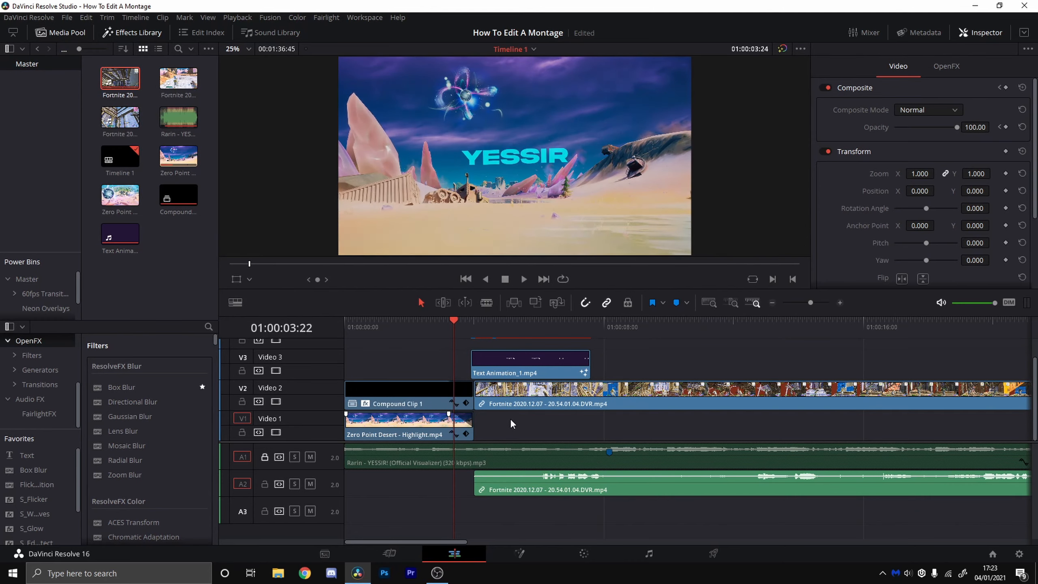
pyautogui.press('space')
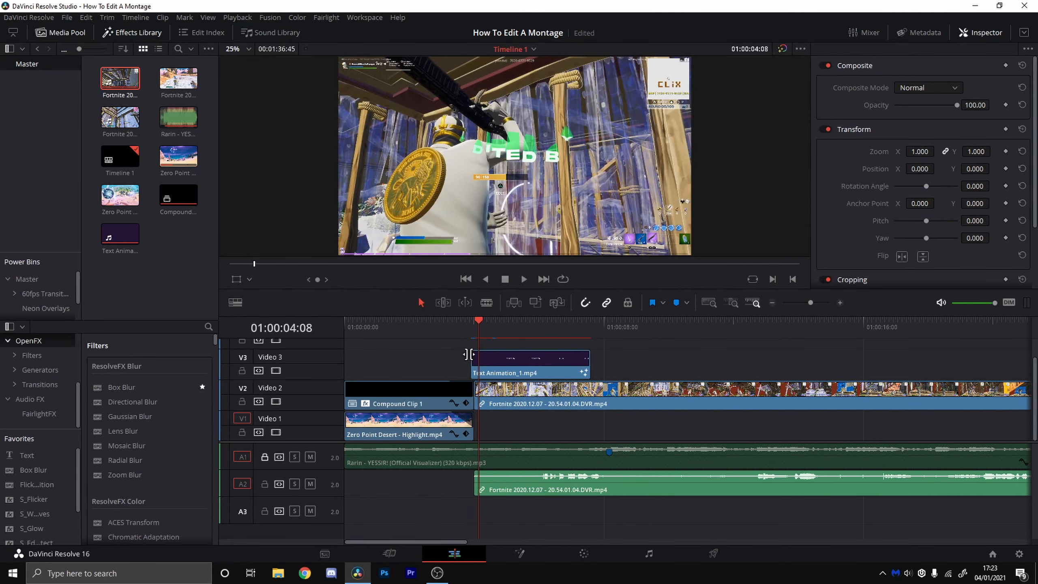
pyautogui.moveTo(472, 353); pyautogui.dragTo(485, 383)
# Step: Move the gameplay video from Video 2 to Video 1 while keeping its audio in place on Audio 2
pyautogui.click(265, 484)
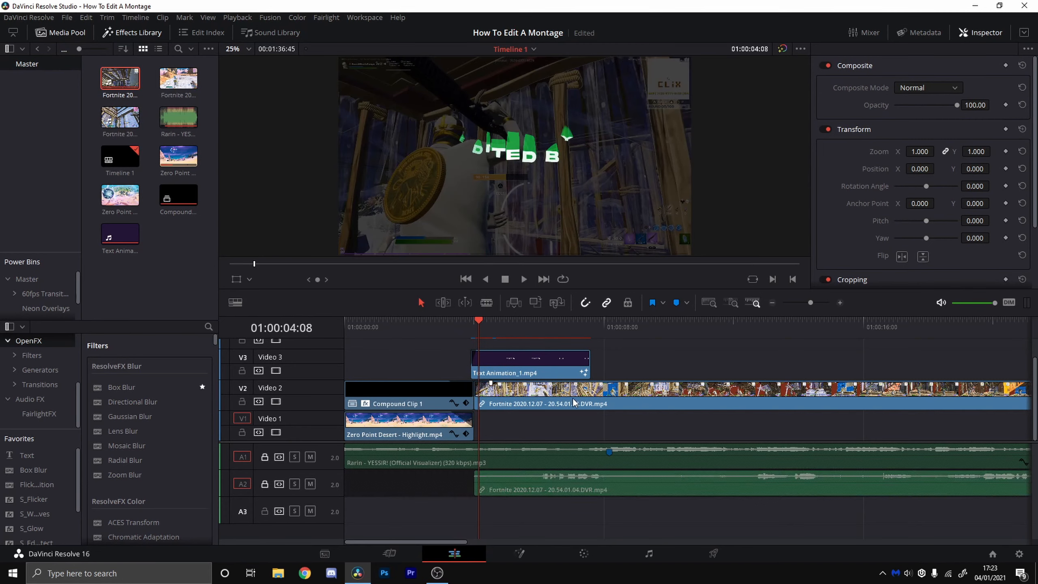
pyautogui.moveTo(573, 399); pyautogui.dragTo(570, 417)
pyautogui.click(266, 484)
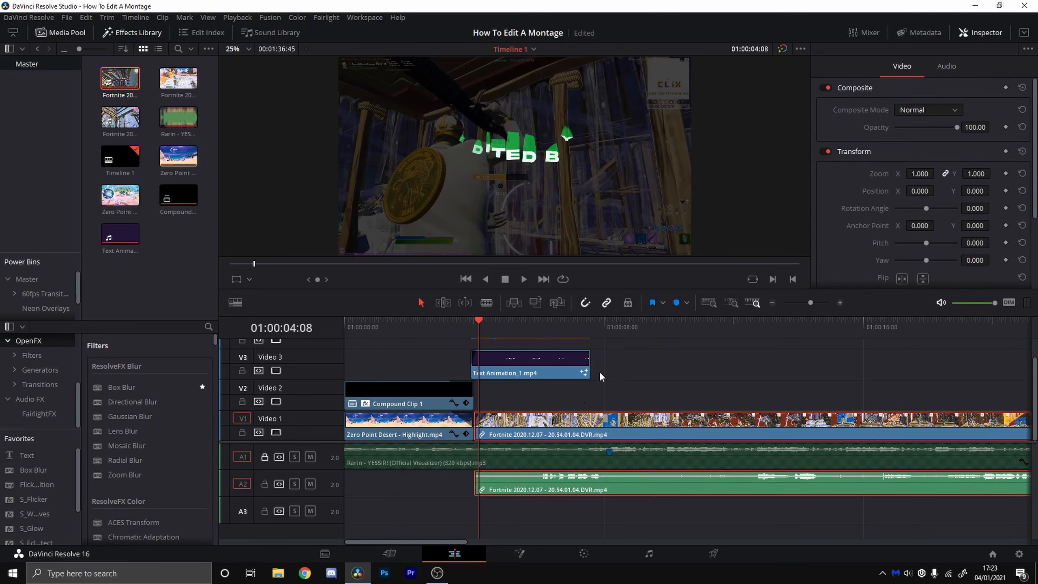
# Step: Preview the gameplay under the text animation and change the Proxy Mode resolution for playback
pyautogui.press('space')
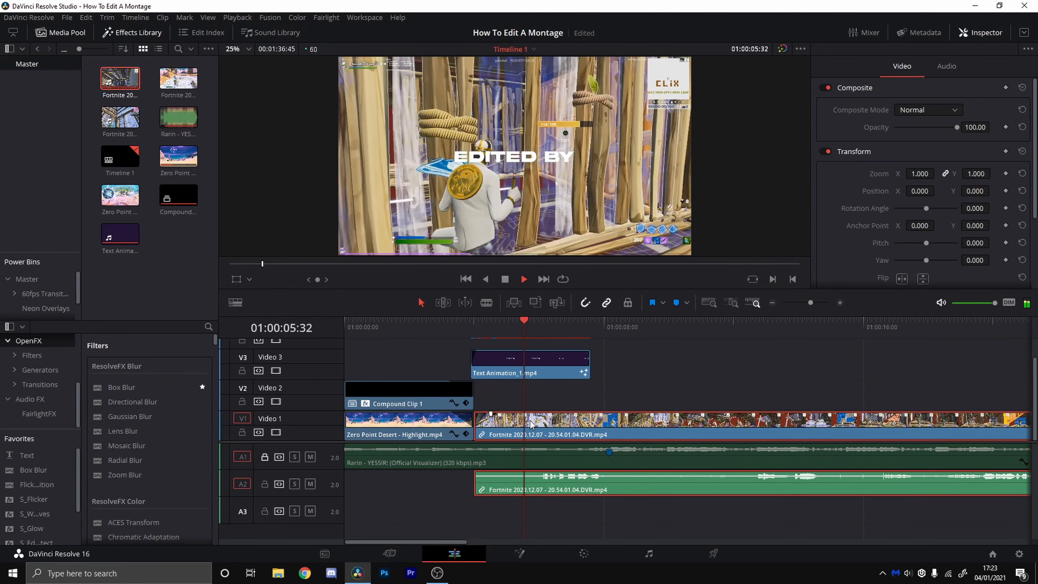
pyautogui.press('space')
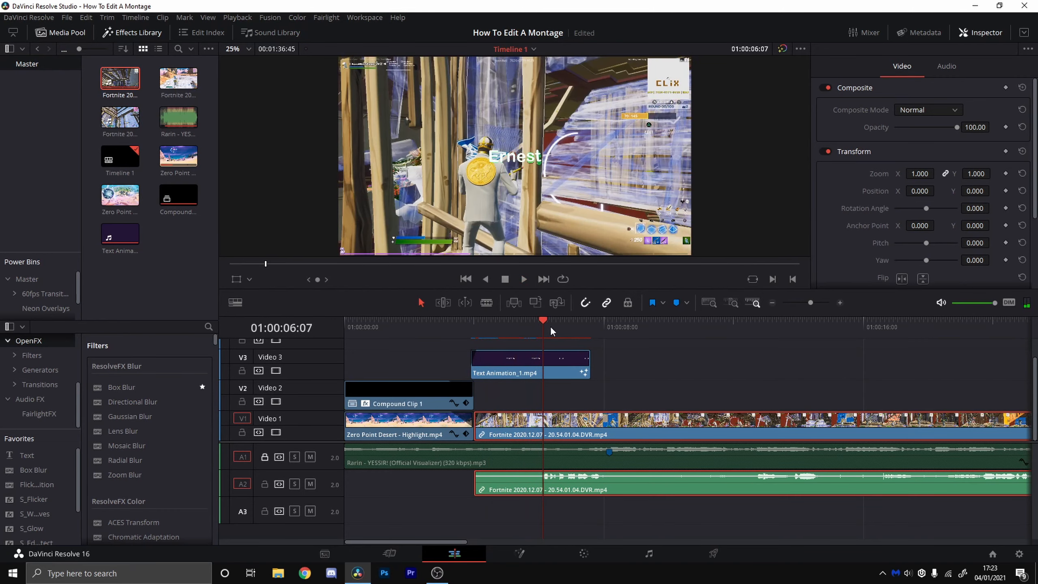
pyautogui.moveTo(549, 327); pyautogui.dragTo(590, 324)
pyautogui.click(228, 17)
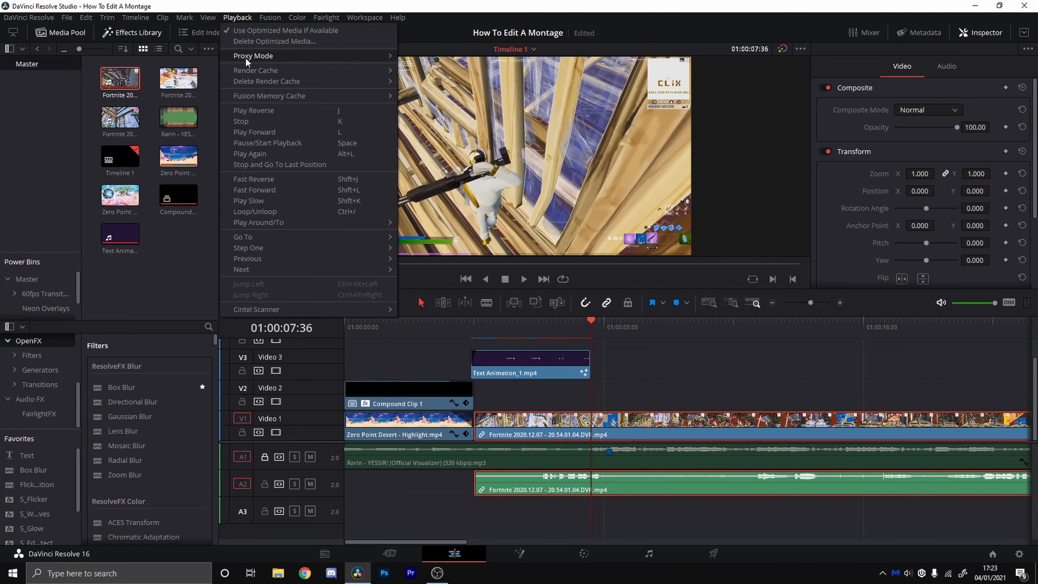
pyautogui.moveTo(248, 55)
pyautogui.click(438, 66)
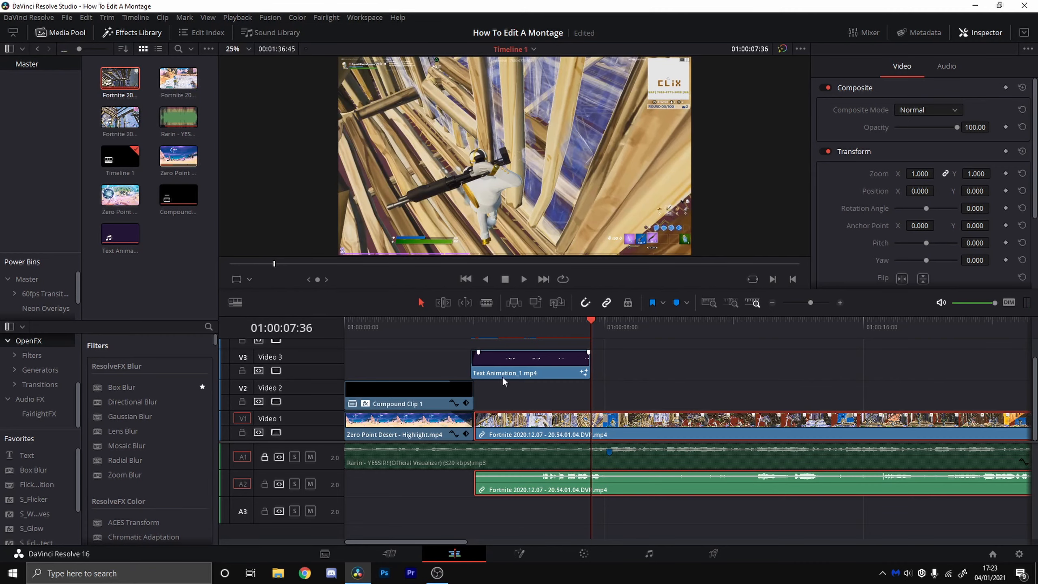
# Step: Trim the opening of the gameplay clip and move the remainder back against the Zero Point Desert clip
pyautogui.moveTo(524, 426); pyautogui.dragTo(716, 430)
pyautogui.click(489, 425)
pyautogui.moveTo(810, 430); pyautogui.dragTo(596, 427)
pyautogui.moveTo(707, 424); pyautogui.dragTo(680, 426)
pyautogui.press('space')
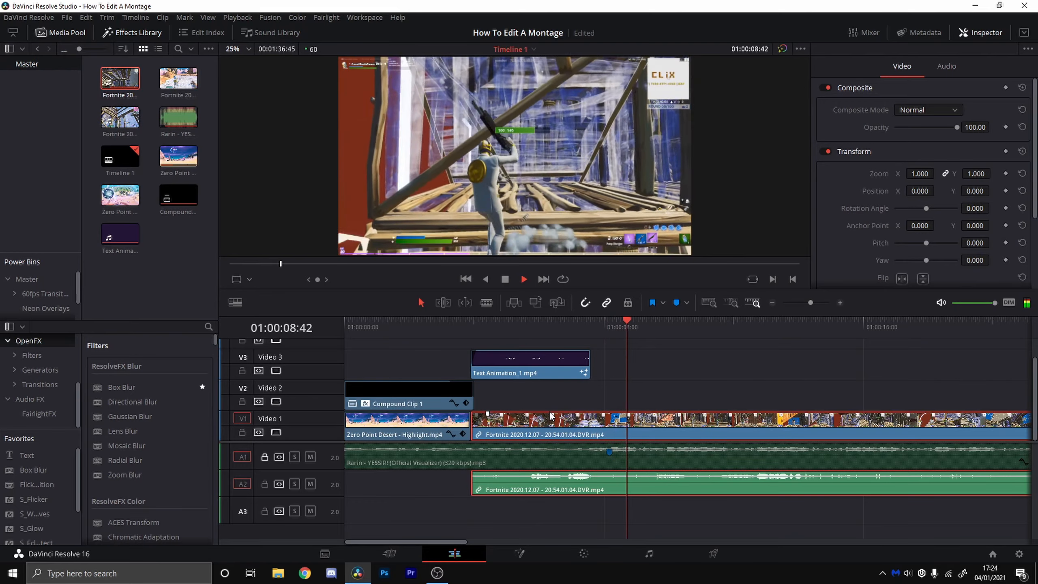
# Step: Shift the gameplay clip away from the intro and trim more footage from its start while playing towards the elimination
pyautogui.moveTo(551, 415); pyautogui.dragTo(581, 417)
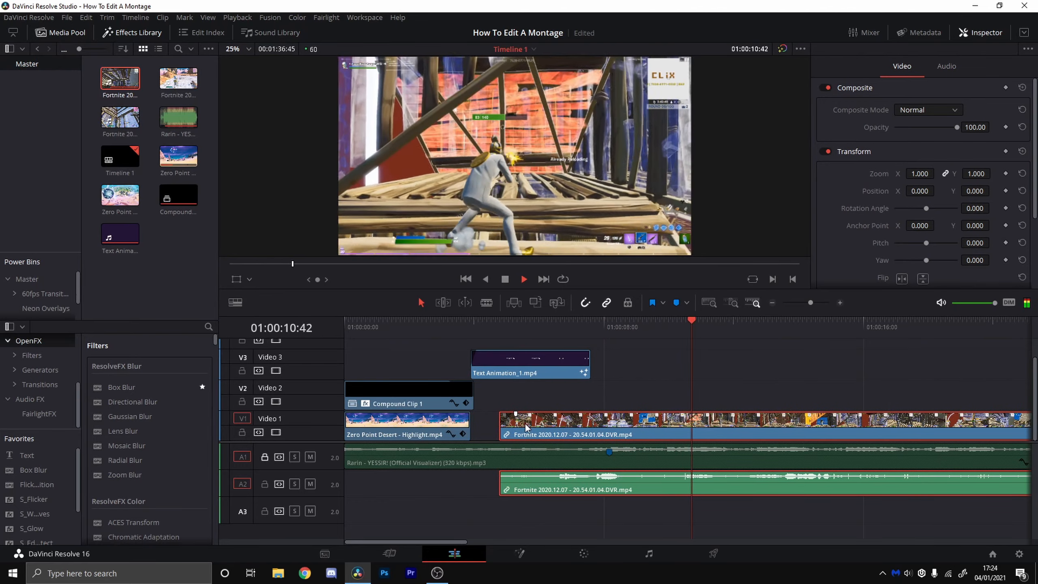
pyautogui.press('space')
pyautogui.moveTo(500, 423); pyautogui.dragTo(558, 430)
pyautogui.press('space')
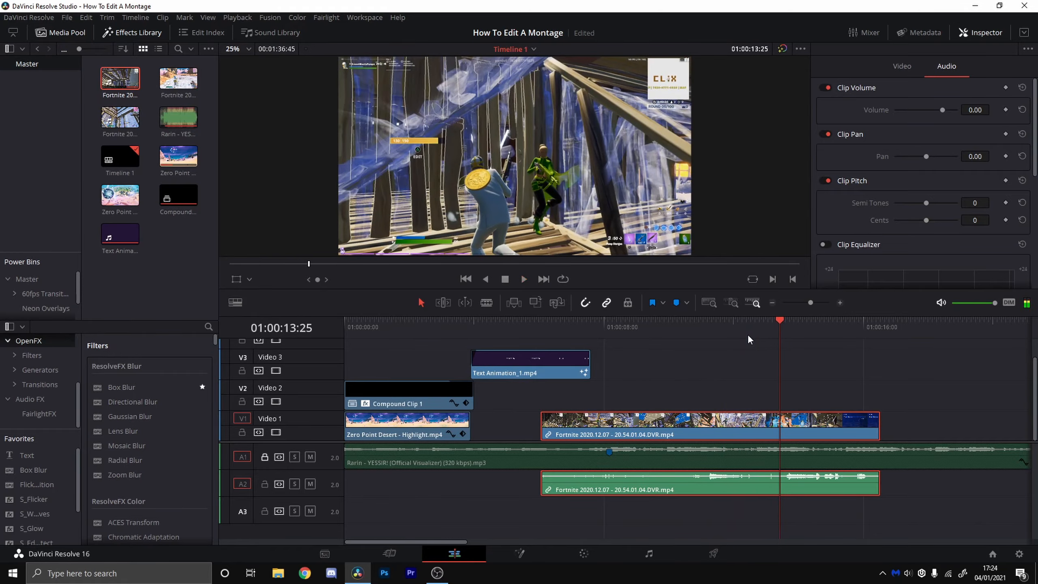
# Step: Find the frame of the 160-damage shot at 01:00:13:39 and add a marker to the gameplay clip there
pyautogui.press('space')
pyautogui.moveTo(780, 335)
pyautogui.mouseDown()
pyautogui.moveTo(761, 330)
pyautogui.moveTo(777, 335)
pyautogui.mouseUp()
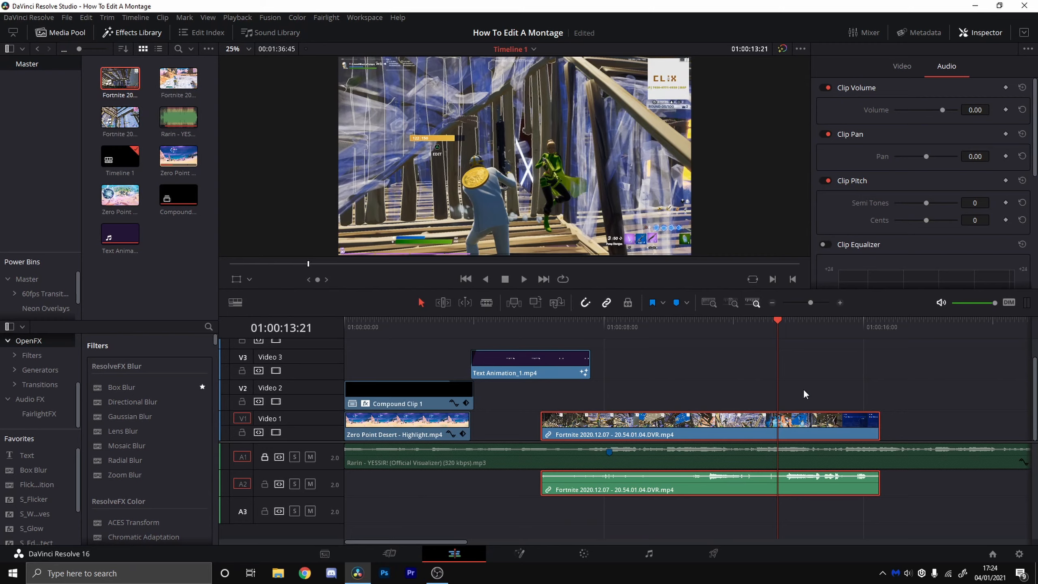
pyautogui.press('Right')
pyautogui.press('Right')
pyautogui.press('Right')
pyautogui.press('Right')
pyautogui.press('Right')
pyautogui.press('Right')
pyautogui.press('Right')
pyautogui.press('Right')
pyautogui.press('Right')
pyautogui.press('Right')
pyautogui.press('Right')
pyautogui.press('Right')
pyautogui.press('Right')
pyautogui.press('Right')
pyautogui.press('Right')
pyautogui.press('Right')
pyautogui.press('Right')
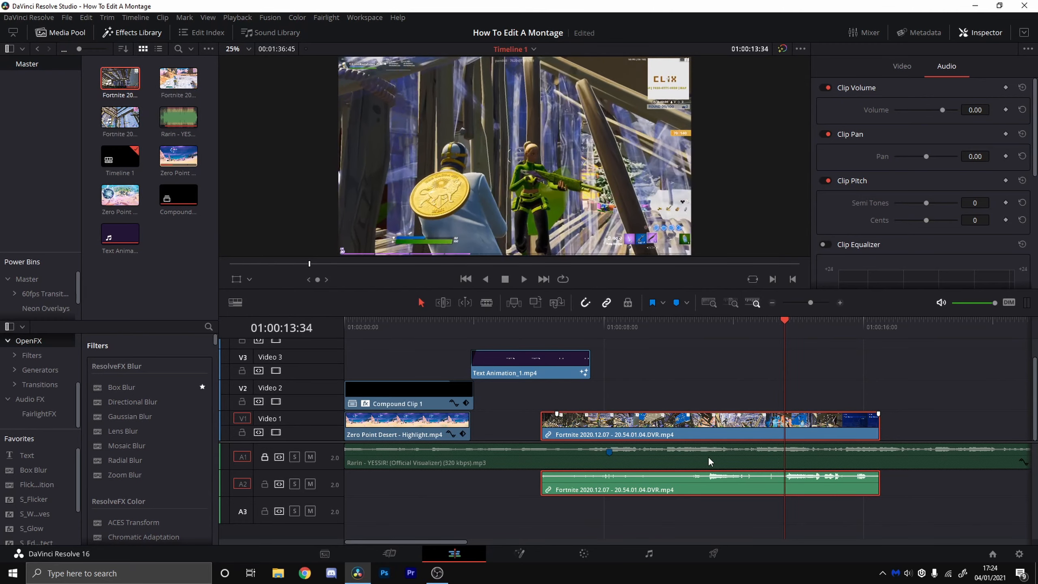
pyautogui.press('Right')
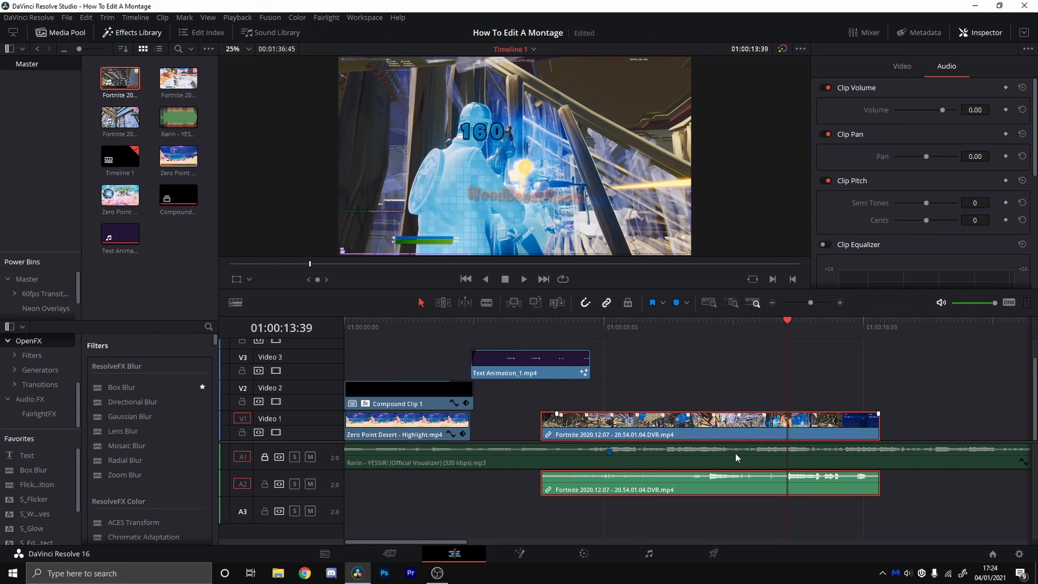
pyautogui.press('m')
# Step: Reselect the Proxy Mode resolution for timeline playback
pyautogui.click(245, 17)
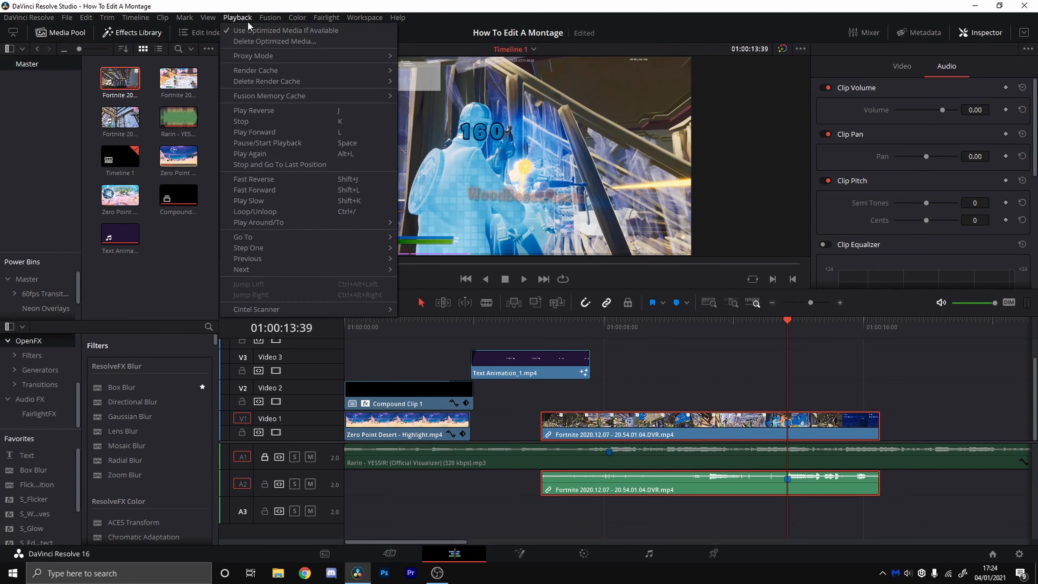
pyautogui.moveTo(253, 57)
pyautogui.click(447, 69)
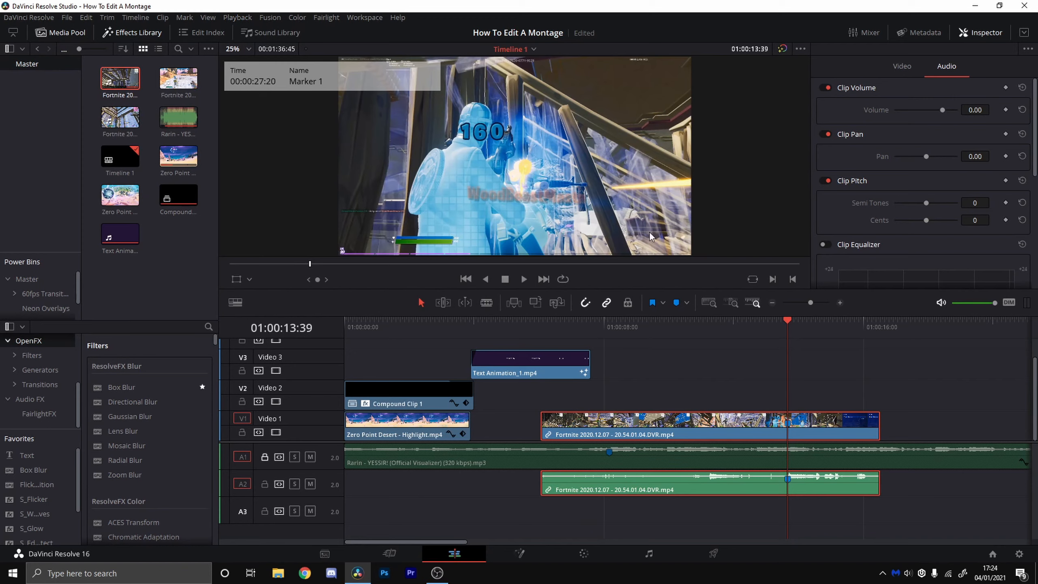
# Step: Align the gameplay clip's marker with the music marker at 01:00:08:09 and extend the clip's start back to the intro
pyautogui.moveTo(542, 426); pyautogui.dragTo(601, 437)
pyautogui.moveTo(788, 333); pyautogui.dragTo(609, 337)
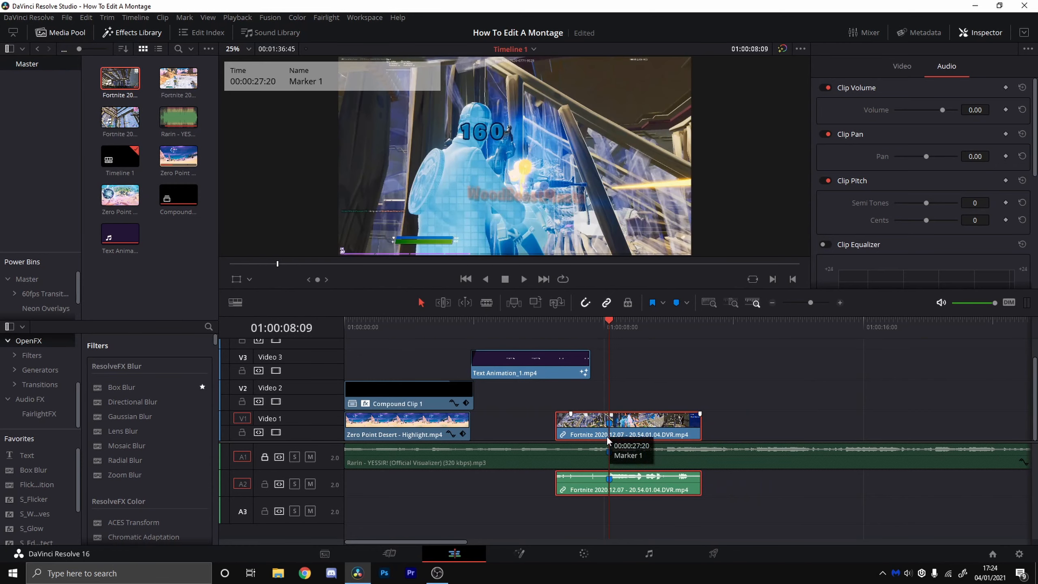
pyautogui.moveTo(557, 427); pyautogui.dragTo(478, 419)
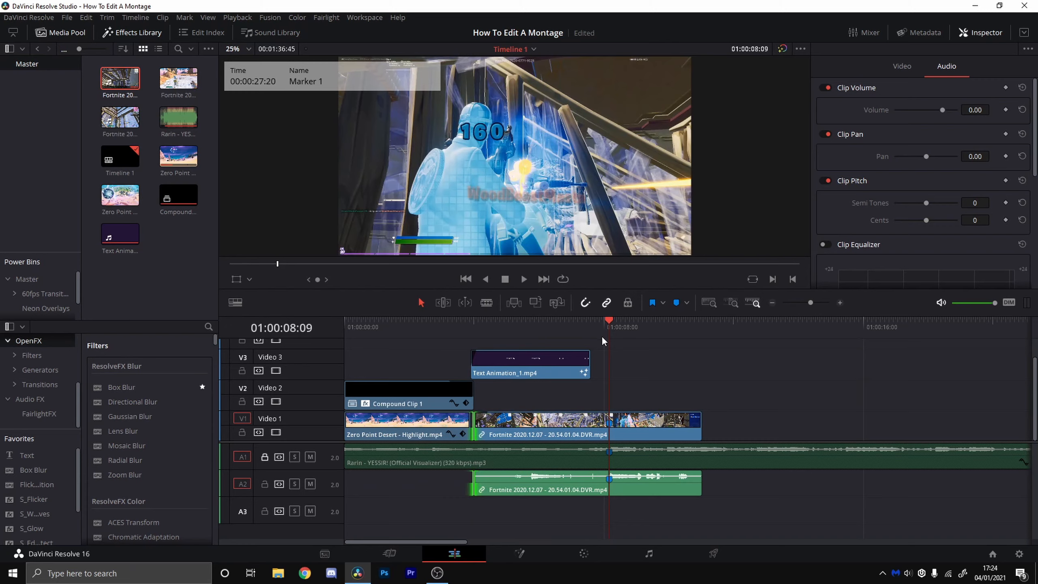
# Step: Play back the intro transition and the text animation over the gameplay to check the timing
pyautogui.moveTo(607, 329); pyautogui.dragTo(464, 345)
pyautogui.press('space')
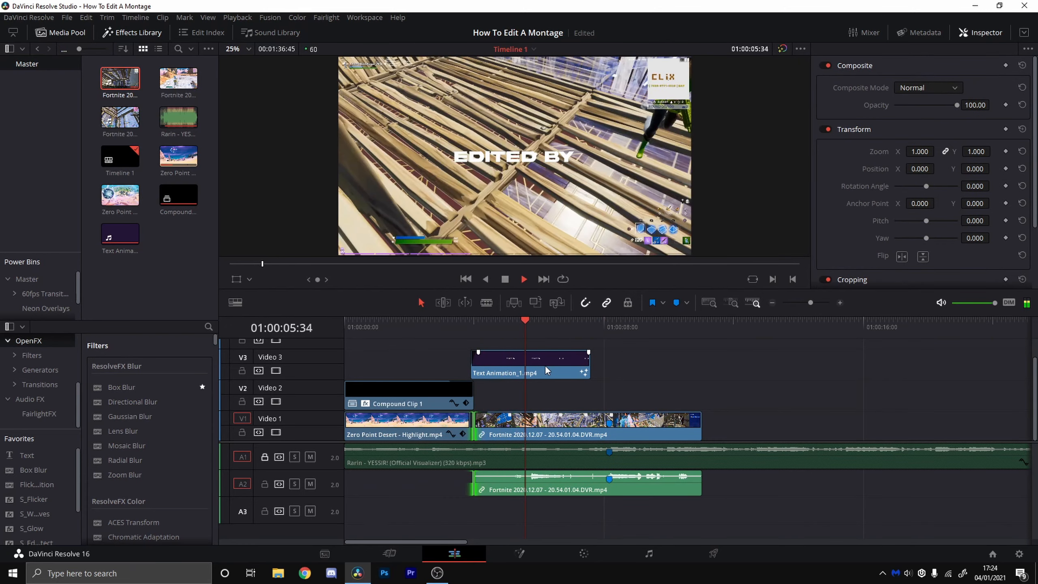
pyautogui.press('space')
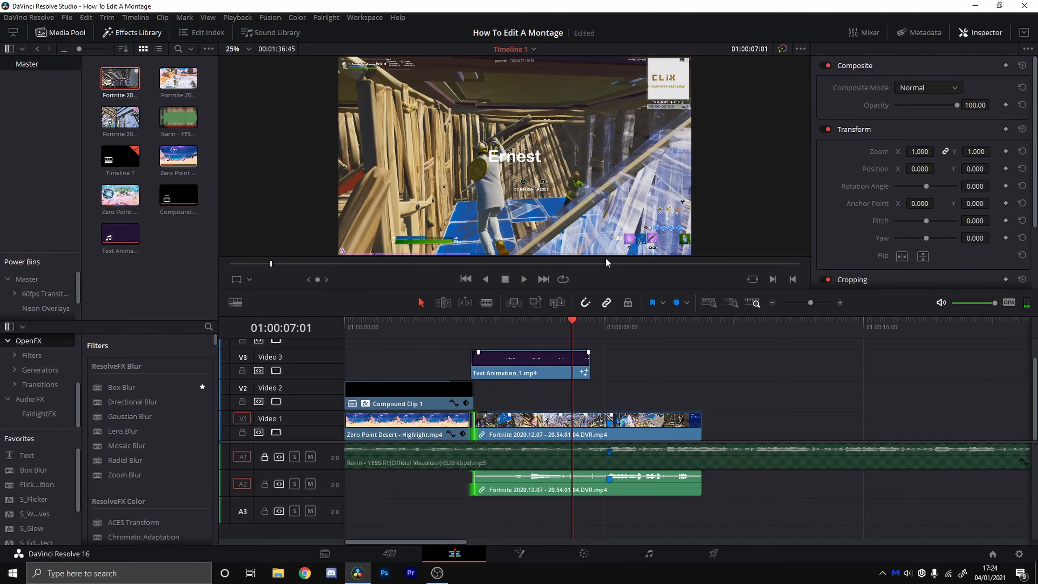
pyautogui.click(236, 17)
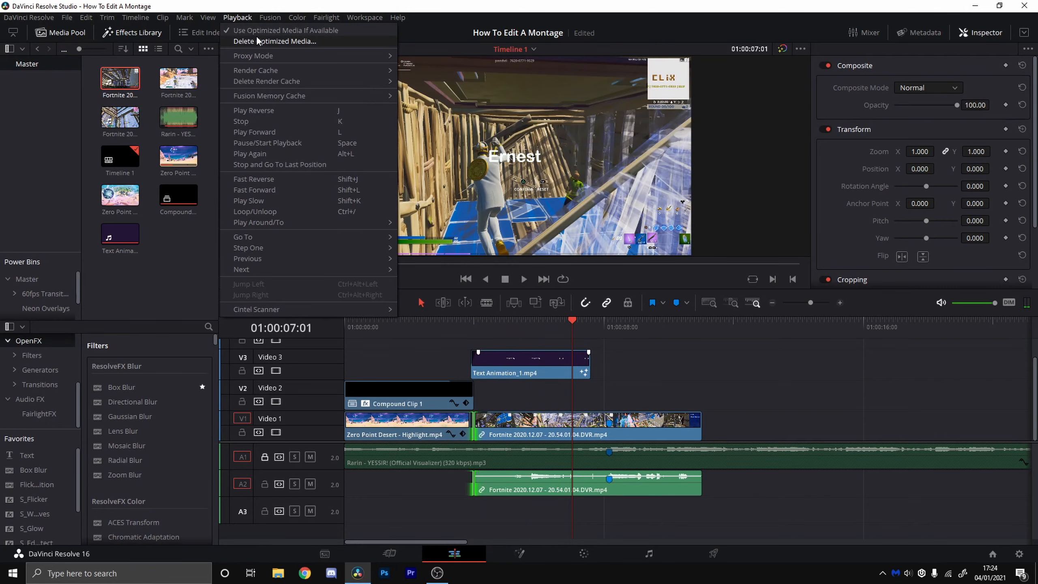
pyautogui.click(657, 334)
# Step: Trim the end of Compound Clip 1 and shift the gameplay clip slightly earlier to start with the text animation
pyautogui.moveTo(452, 333); pyautogui.dragTo(467, 338)
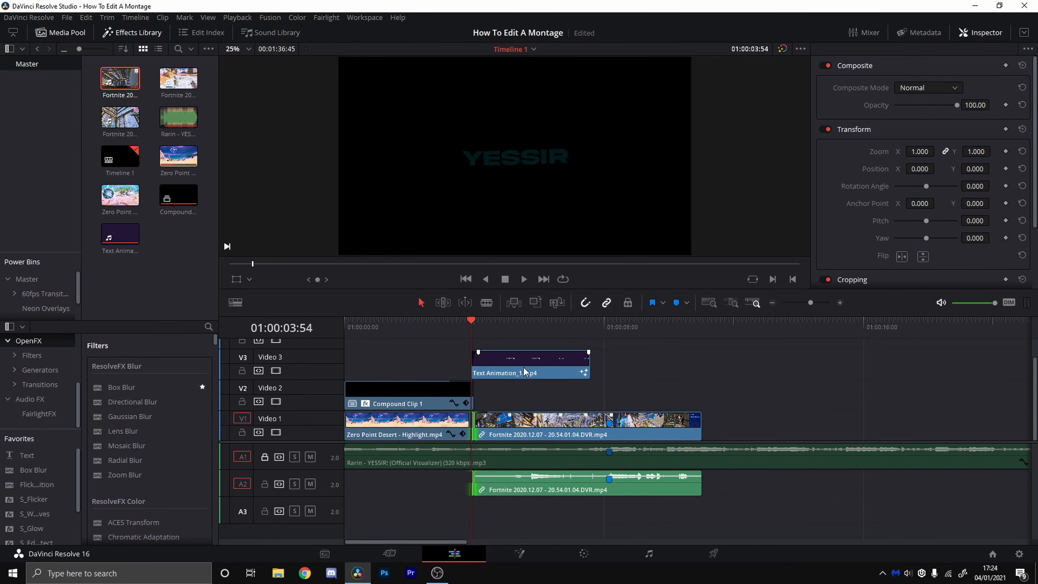
pyautogui.moveTo(470, 394); pyautogui.dragTo(470, 394)
pyautogui.moveTo(511, 432); pyautogui.dragTo(508, 428)
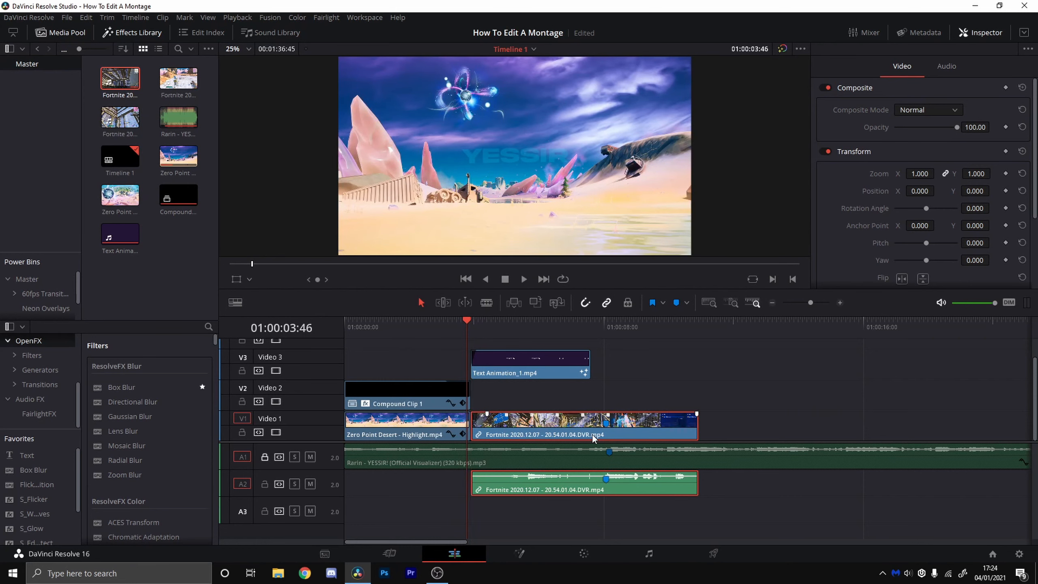
# Step: Shift the gameplay clip slightly later, extend its start back to the intro, and move the text animation earlier to 01:00:03:46
pyautogui.moveTo(592, 435); pyautogui.dragTo(595, 434)
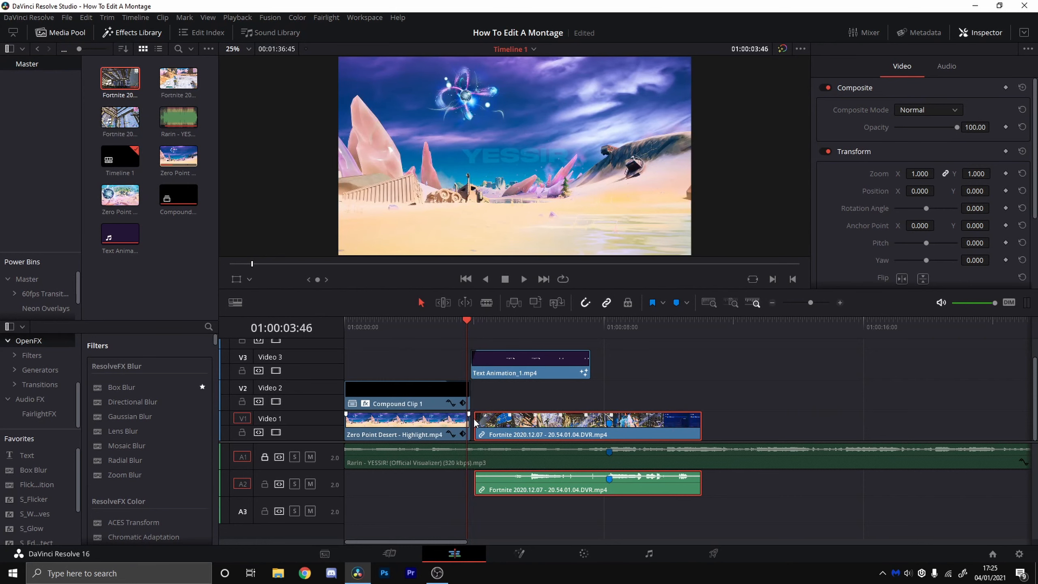
pyautogui.moveTo(475, 423); pyautogui.dragTo(472, 423)
pyautogui.click(493, 365)
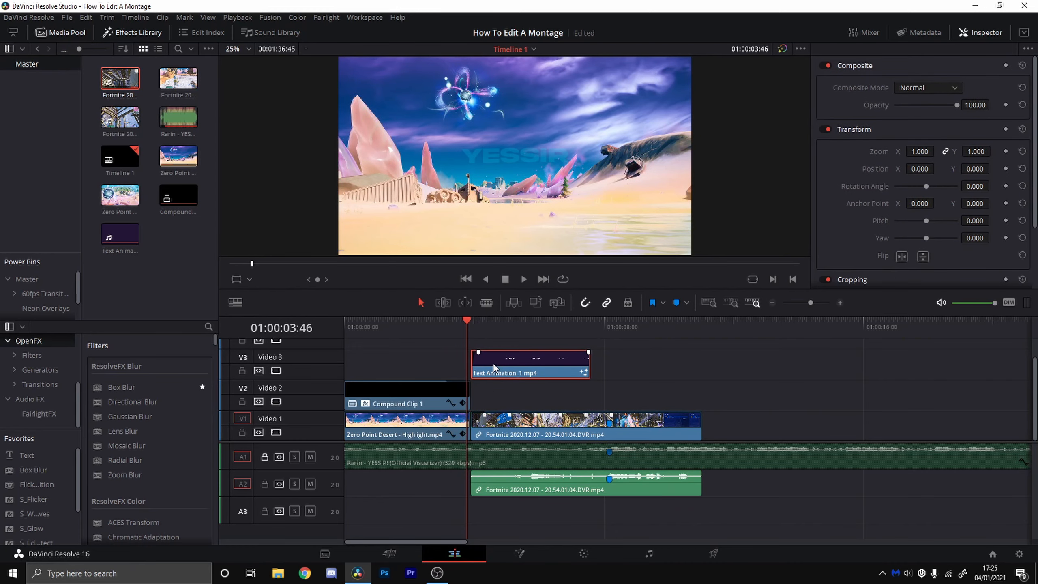
pyautogui.moveTo(490, 363); pyautogui.dragTo(486, 364)
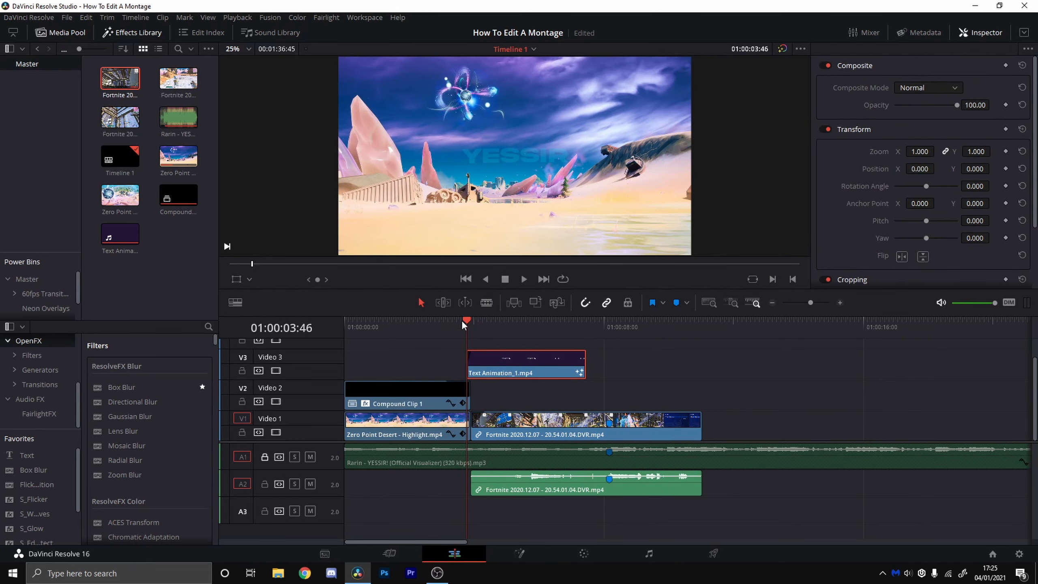
# Step: Review the gameplay after the text animation and trim the end of the gameplay clip to 01:00:09:35
pyautogui.click(462, 319)
pyautogui.moveTo(461, 320); pyautogui.dragTo(584, 345)
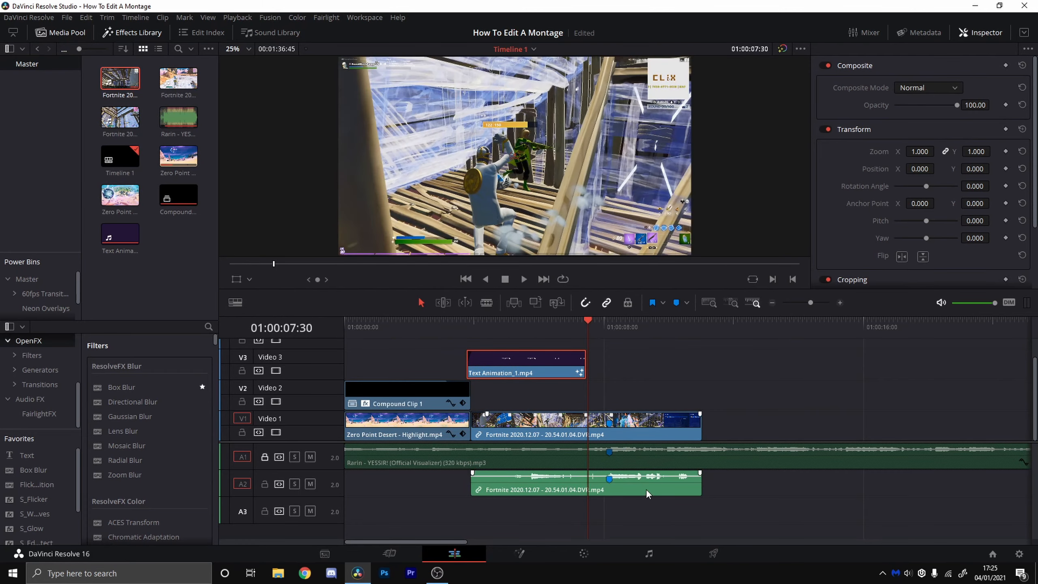
pyautogui.press('space')
pyautogui.click(685, 330)
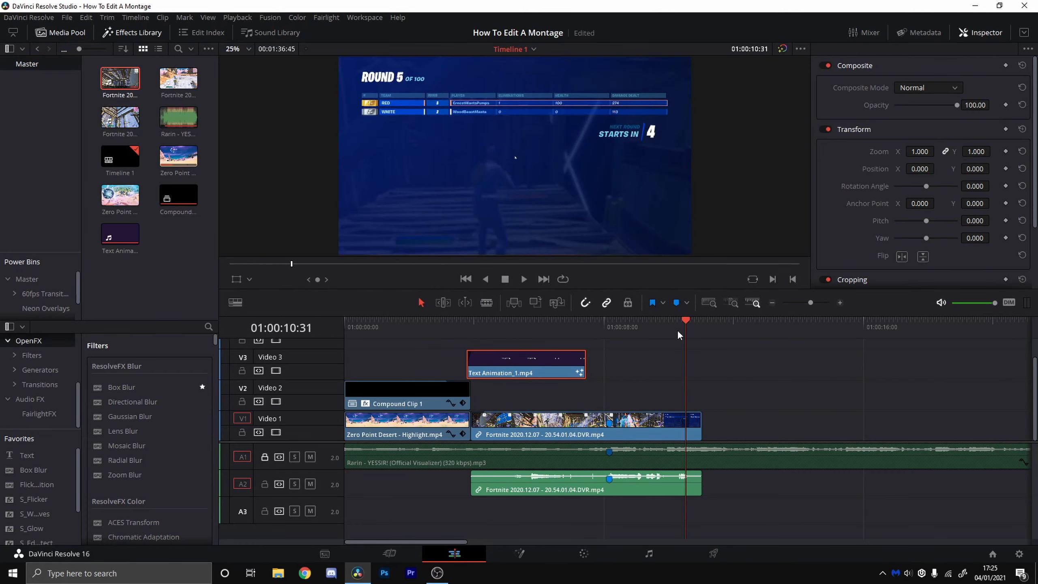
pyautogui.moveTo(677, 331); pyautogui.dragTo(651, 334)
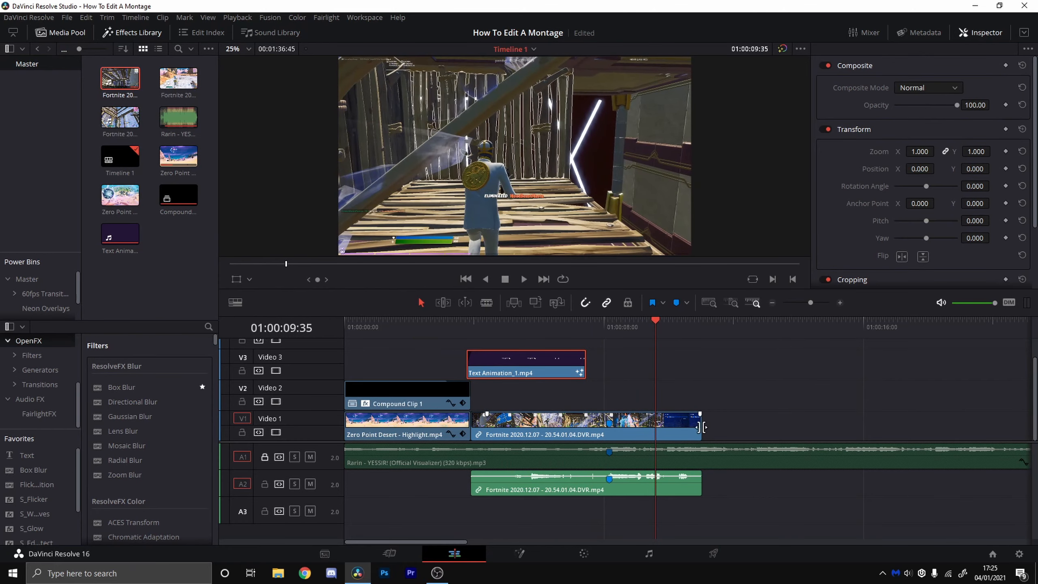
pyautogui.moveTo(700, 427); pyautogui.dragTo(654, 427)
# Step: Play back the gameplay section and lower the gameplay clip's volume to -3.40
pyautogui.moveTo(656, 331); pyautogui.dragTo(599, 331)
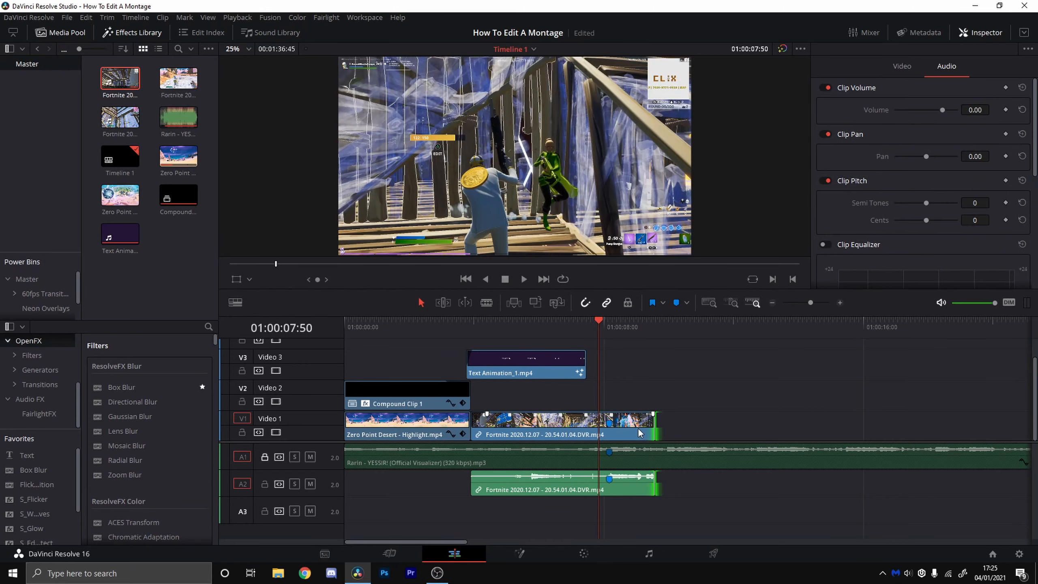
pyautogui.click(522, 346)
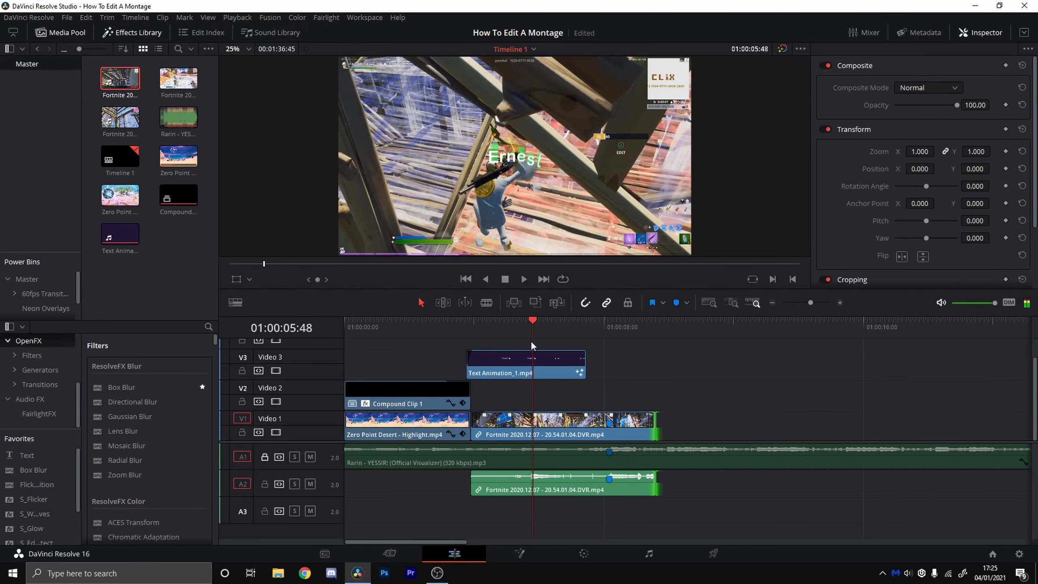
pyautogui.click(579, 486)
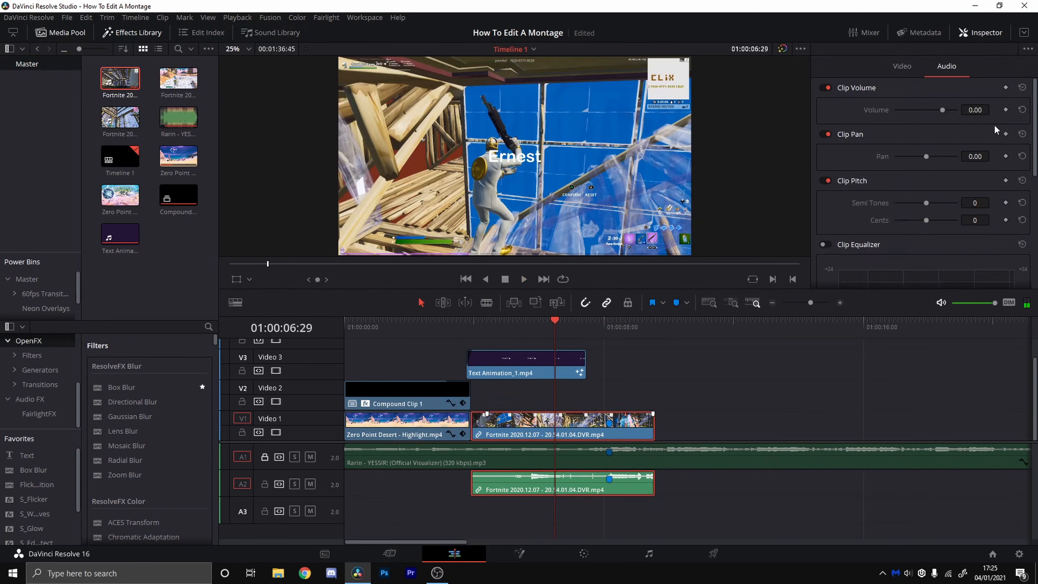
pyautogui.moveTo(975, 109); pyautogui.dragTo(973, 109)
pyautogui.press('space')
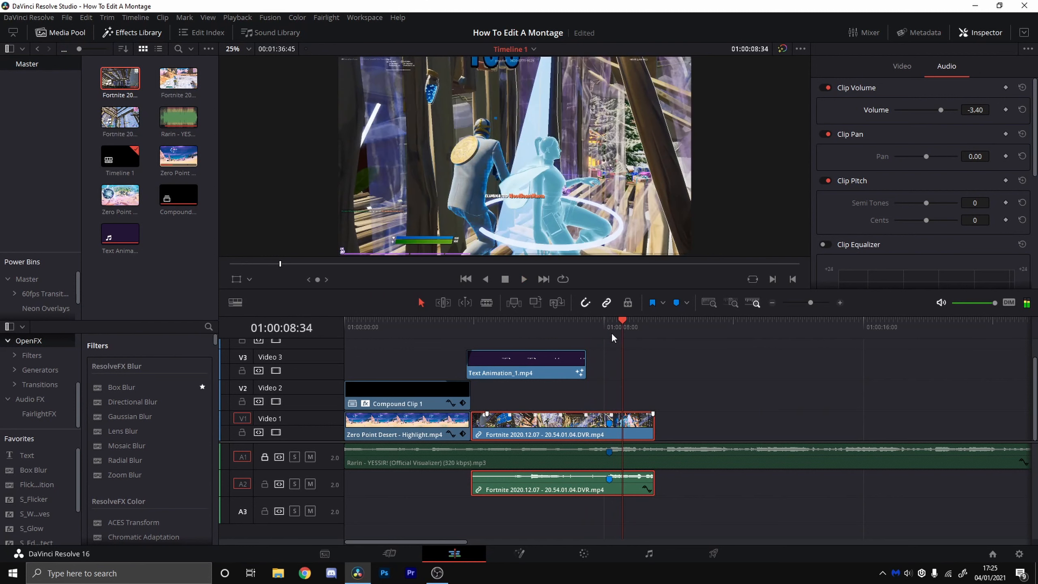
# Step: Show the retime controls on the gameplay clip and add a speed point at the elimination marker, 01:00:08:09
pyautogui.click(605, 332)
pyautogui.rightClick(630, 420)
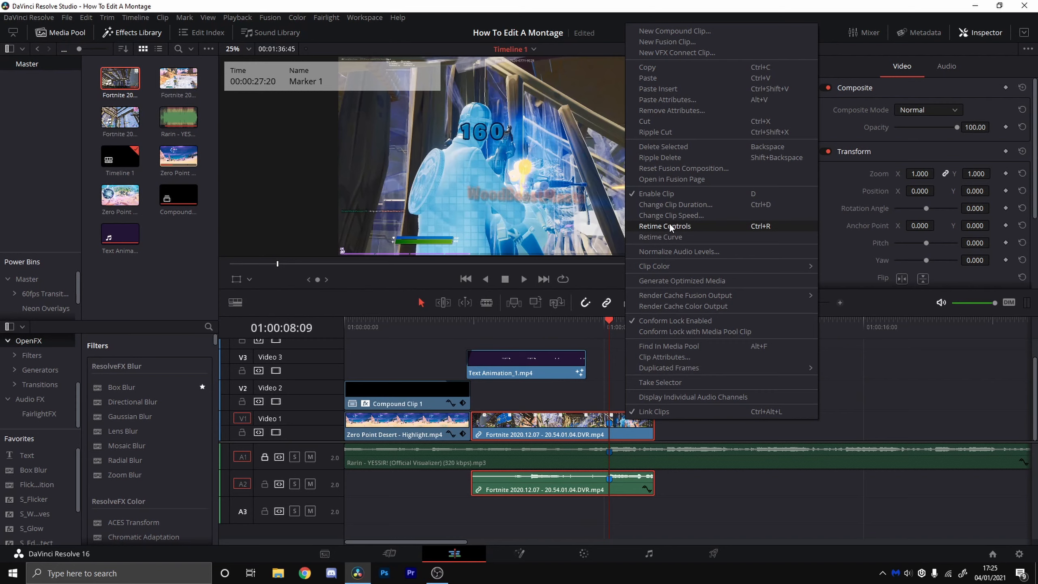
pyautogui.click(689, 224)
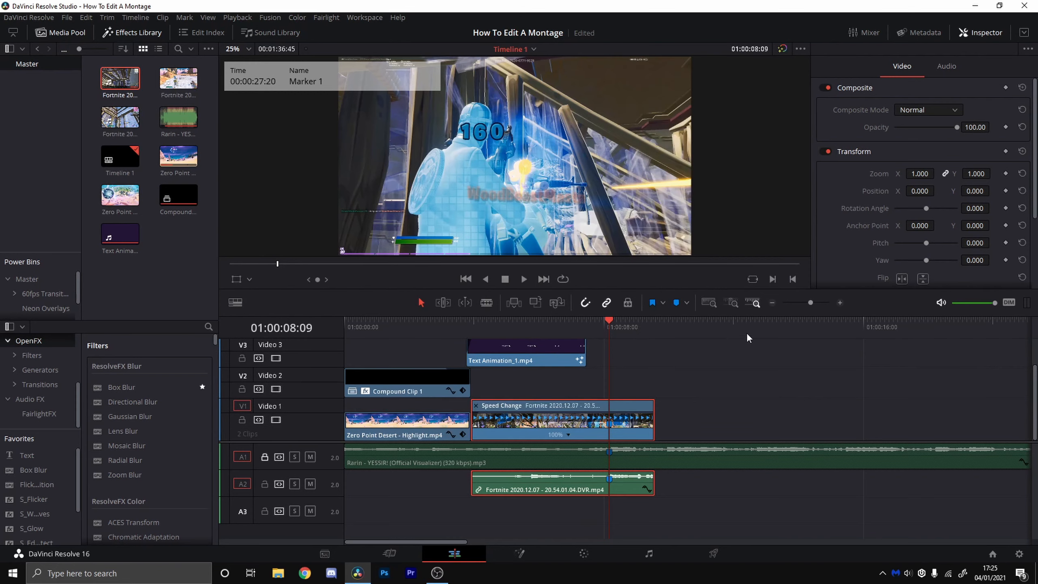
pyautogui.click(837, 302)
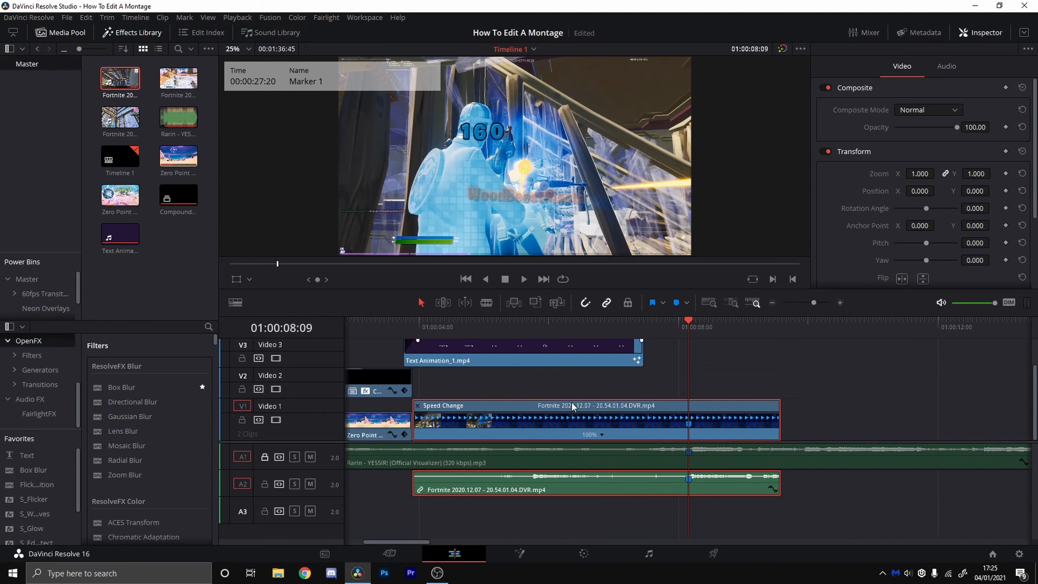
pyautogui.click(603, 435)
pyautogui.click(635, 448)
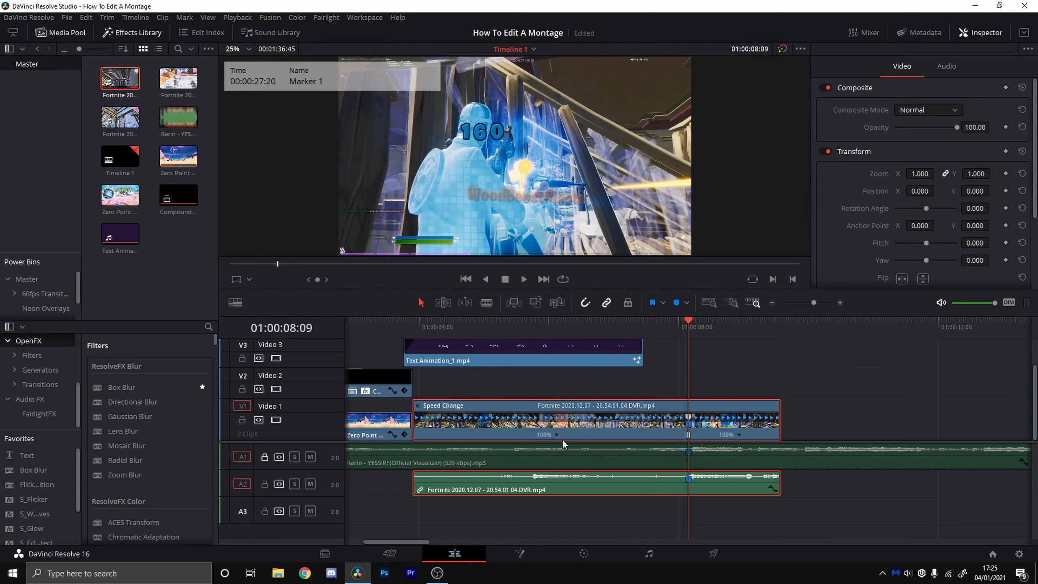
# Step: Add a second speed point to the gameplay clip just before the elimination shot, at 01:00:07:59
pyautogui.press('Left')
pyautogui.press('Right')
pyautogui.press('Left')
pyautogui.press('Left')
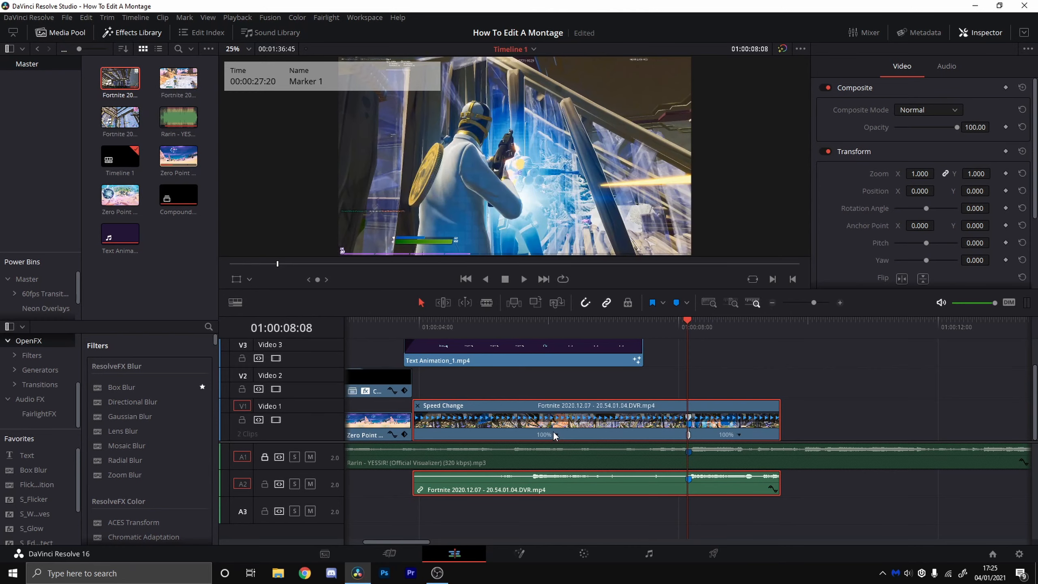
pyautogui.press('Left')
pyautogui.press('Left')
pyautogui.press('Left')
pyautogui.press('Left')
pyautogui.press('Left')
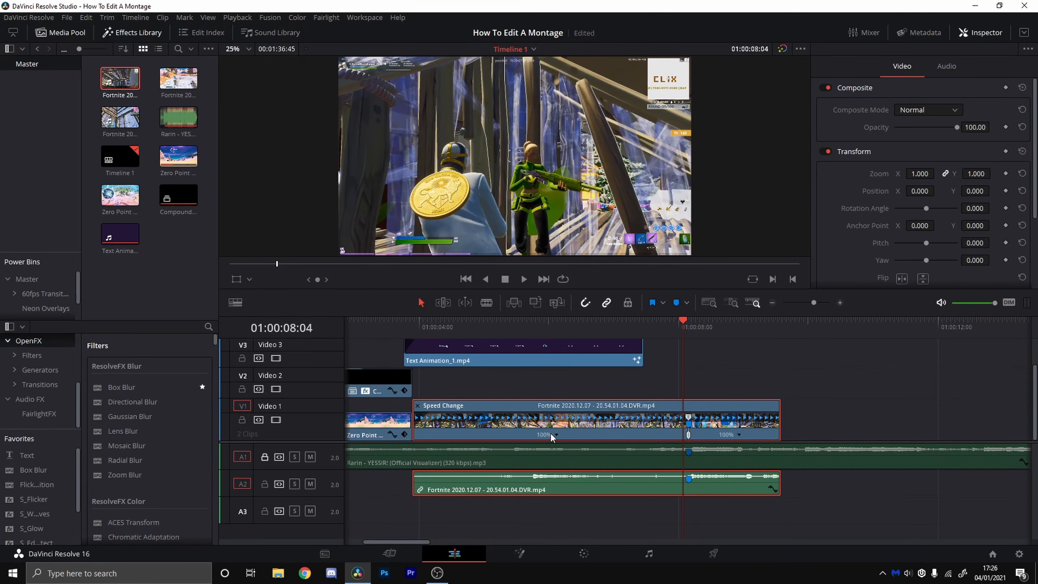
pyautogui.press('Left')
pyautogui.press('Left')
pyautogui.press('Left')
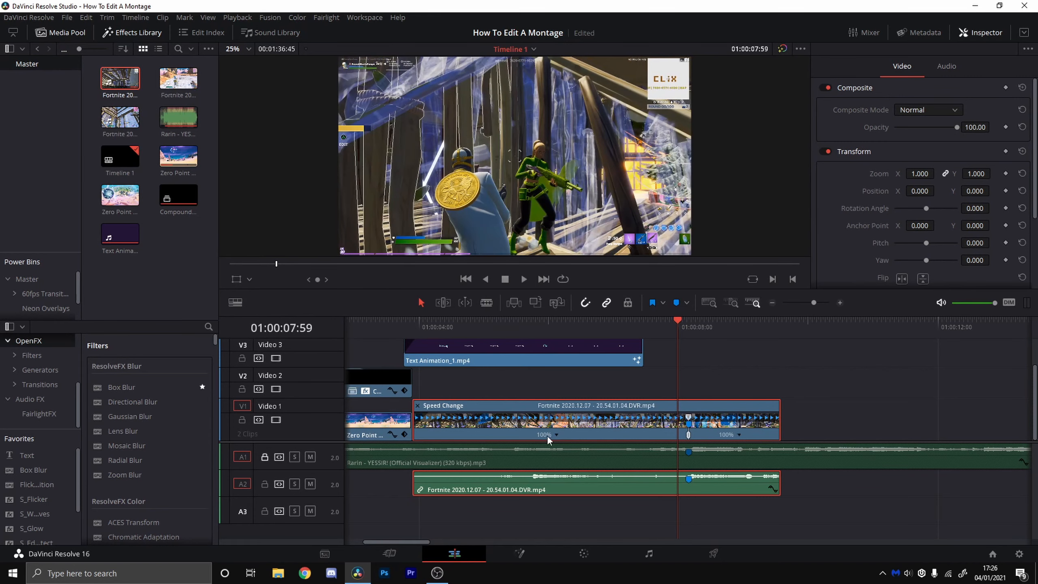
pyautogui.click(556, 433)
pyautogui.click(567, 448)
# Step: Add a third speed point to the gameplay clip just after the elimination shot, at 01:00:08:29
pyautogui.click(688, 326)
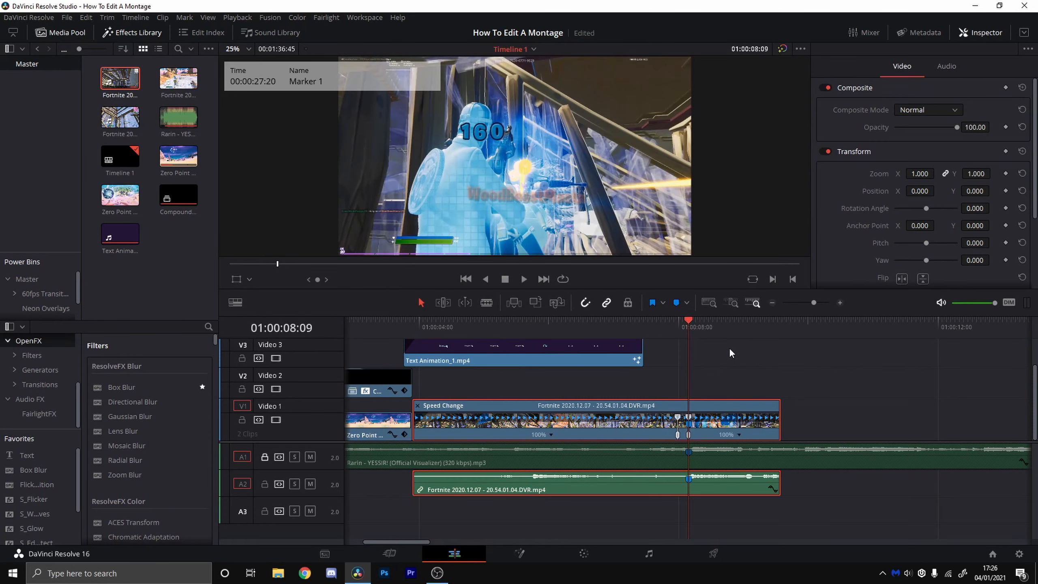
pyautogui.press('Right')
pyautogui.press('Right')
pyautogui.press('Right')
pyautogui.press('Right')
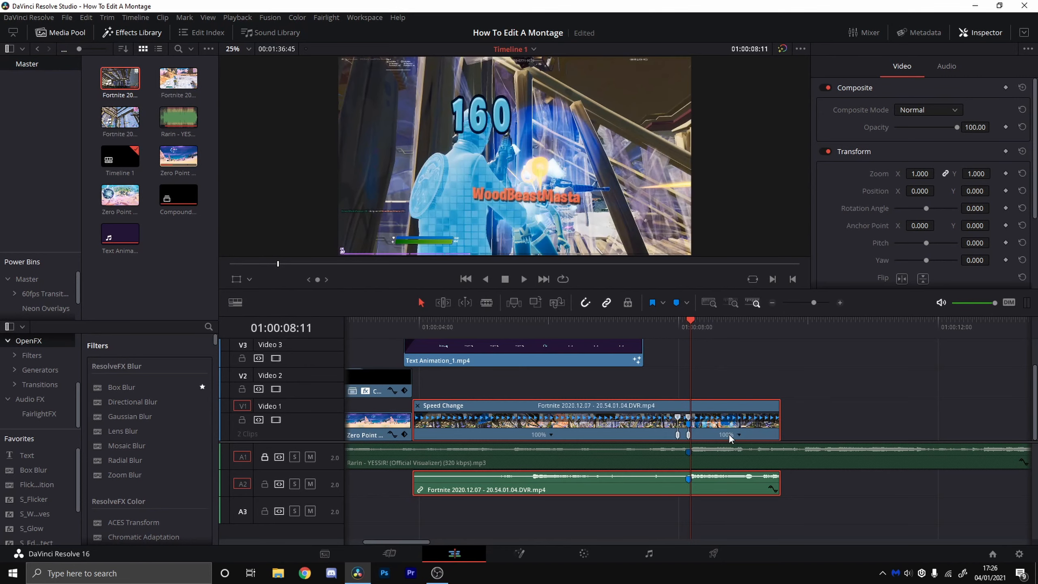
pyautogui.press('Right')
pyautogui.press('Right')
pyautogui.press('Right')
pyautogui.press('Right')
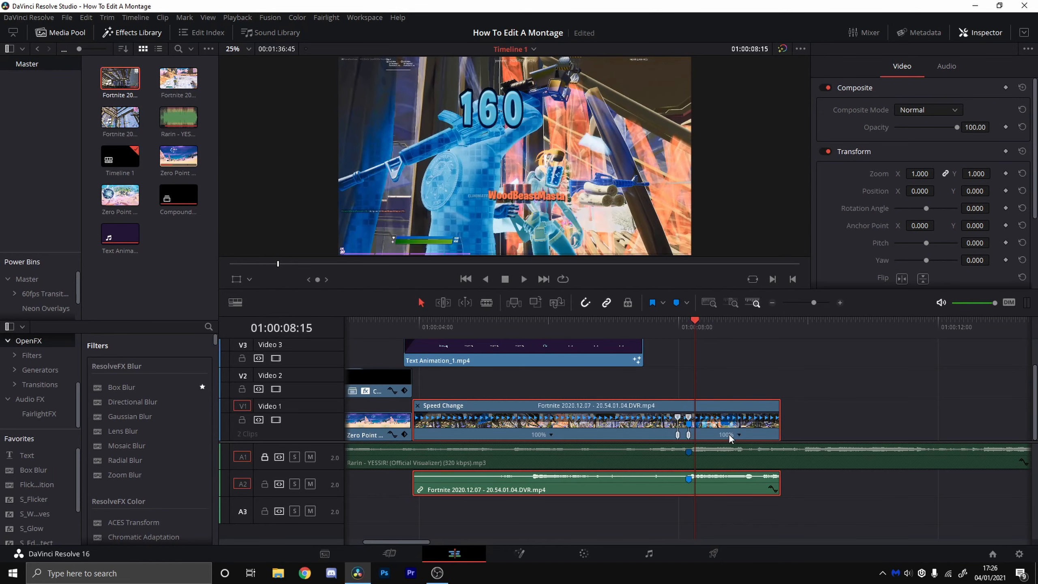
pyautogui.press('Right')
pyautogui.press('Right')
pyautogui.press('Right')
pyautogui.press('Right')
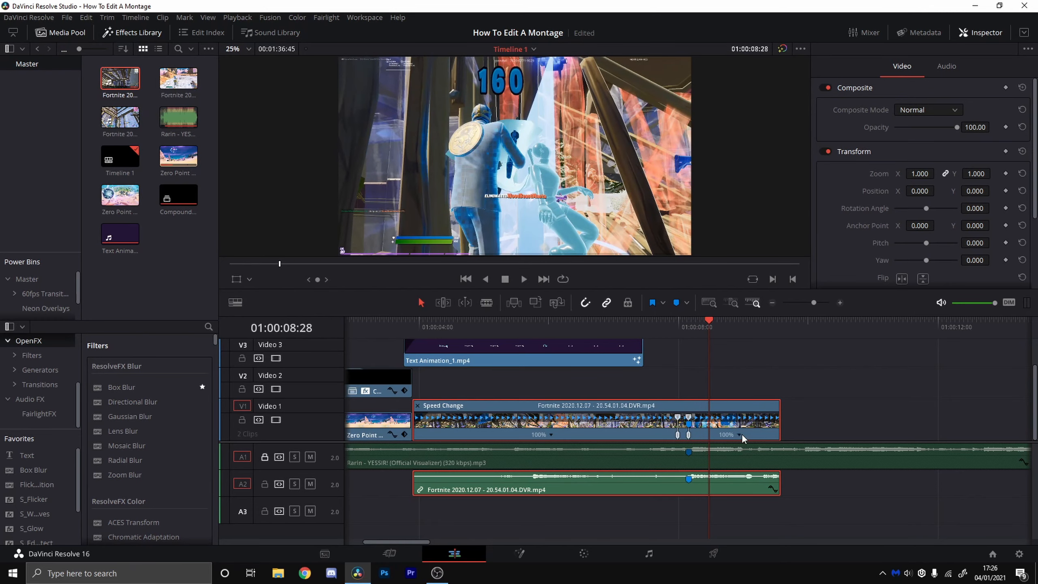
pyautogui.click(740, 434)
pyautogui.click(759, 450)
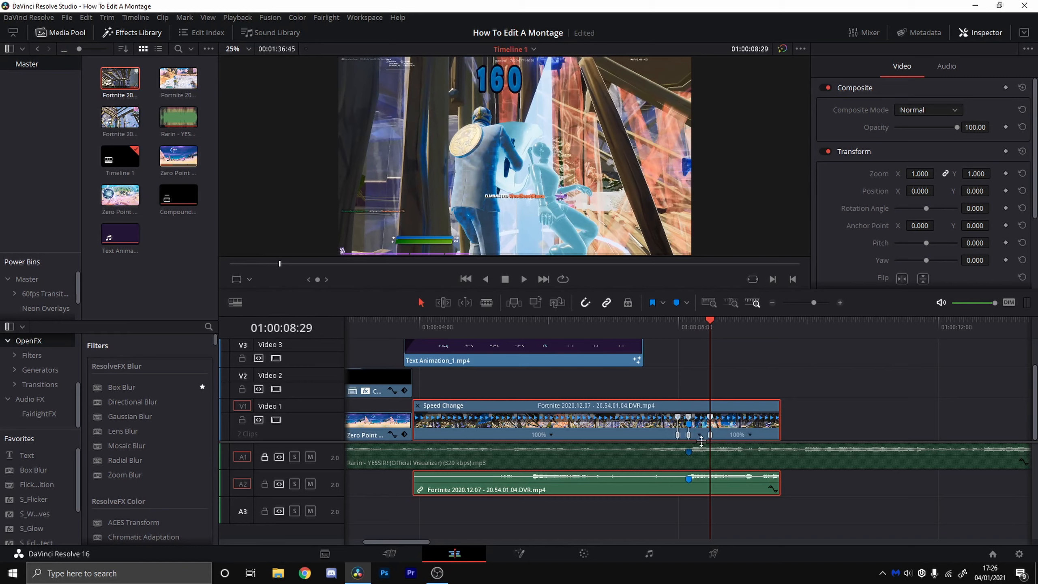
# Step: Change the speed of the segment between 01:00:08:09 and 01:00:08:29 to 50%
pyautogui.click(698, 435)
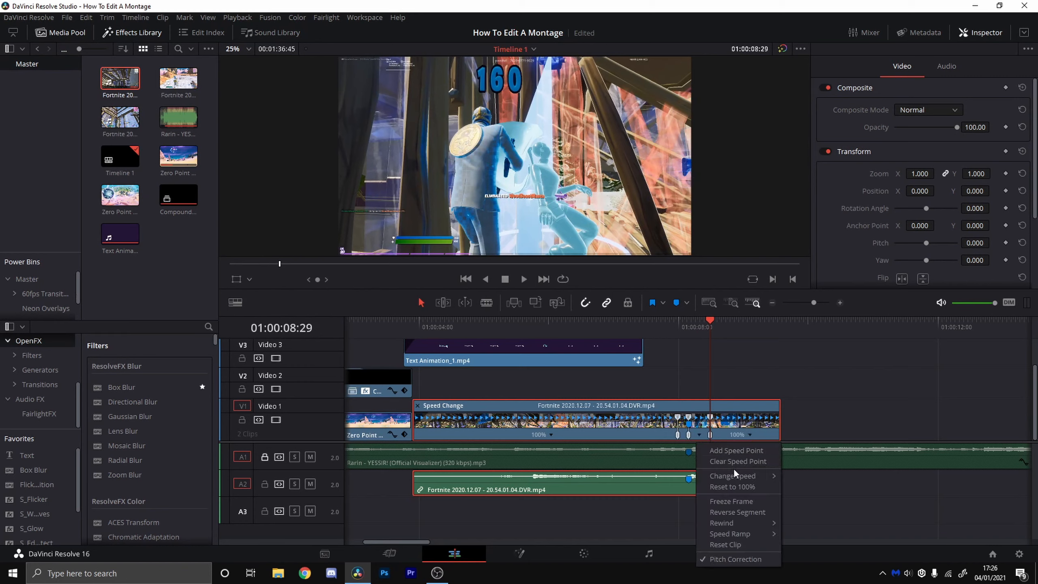
pyautogui.click(841, 303)
pyautogui.click(841, 302)
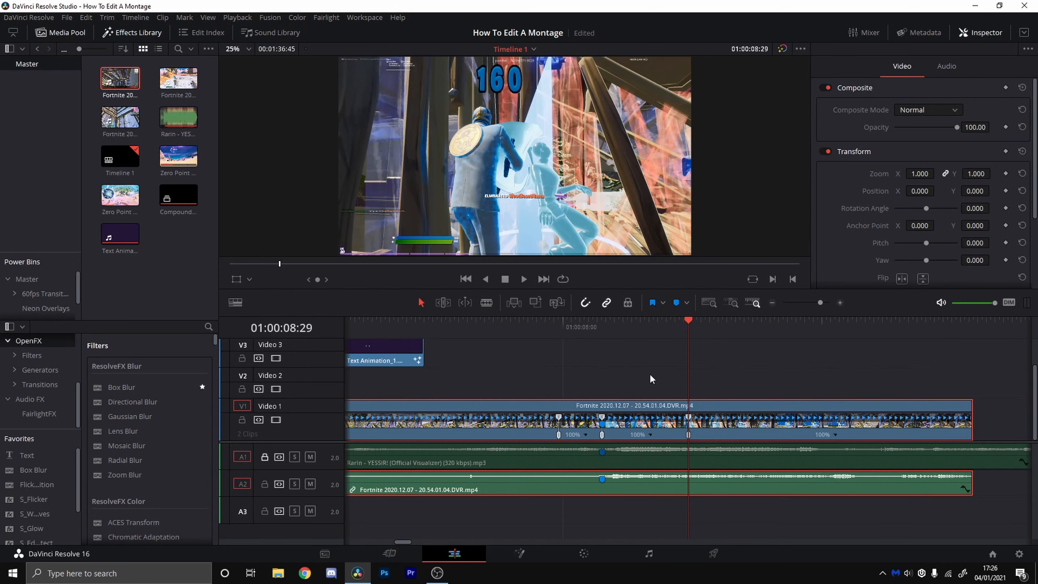
pyautogui.click(650, 434)
pyautogui.moveTo(700, 475)
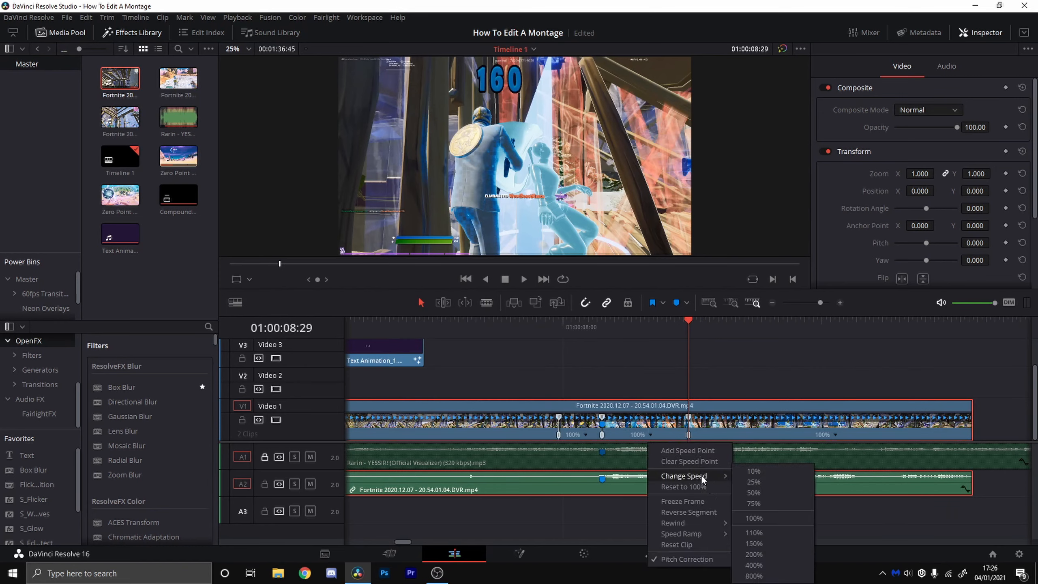
pyautogui.click(751, 492)
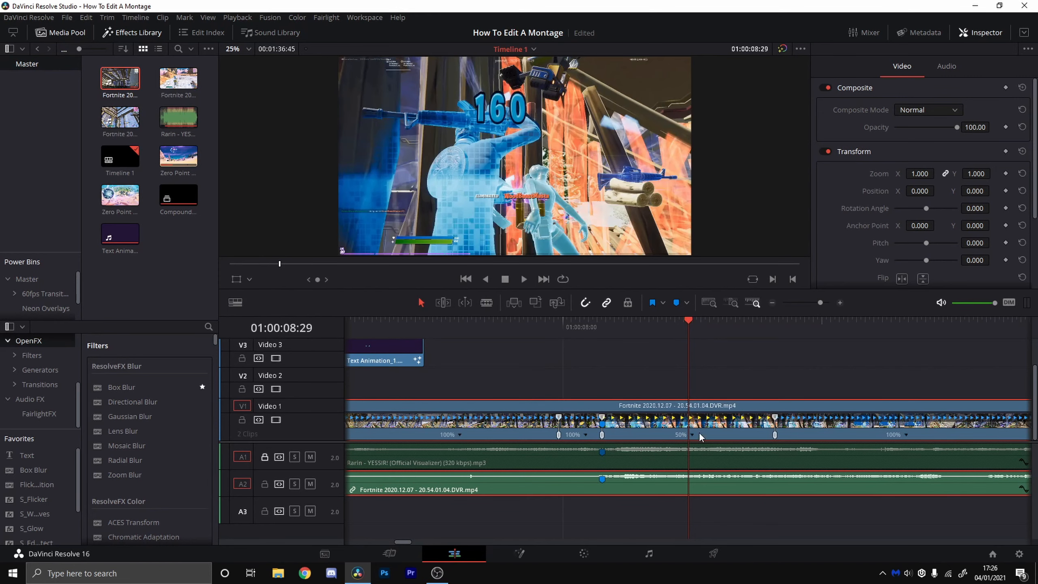
# Step: Change the speed of the short segment just before the elimination shot to 200%
pyautogui.click(587, 434)
pyautogui.moveTo(616, 479)
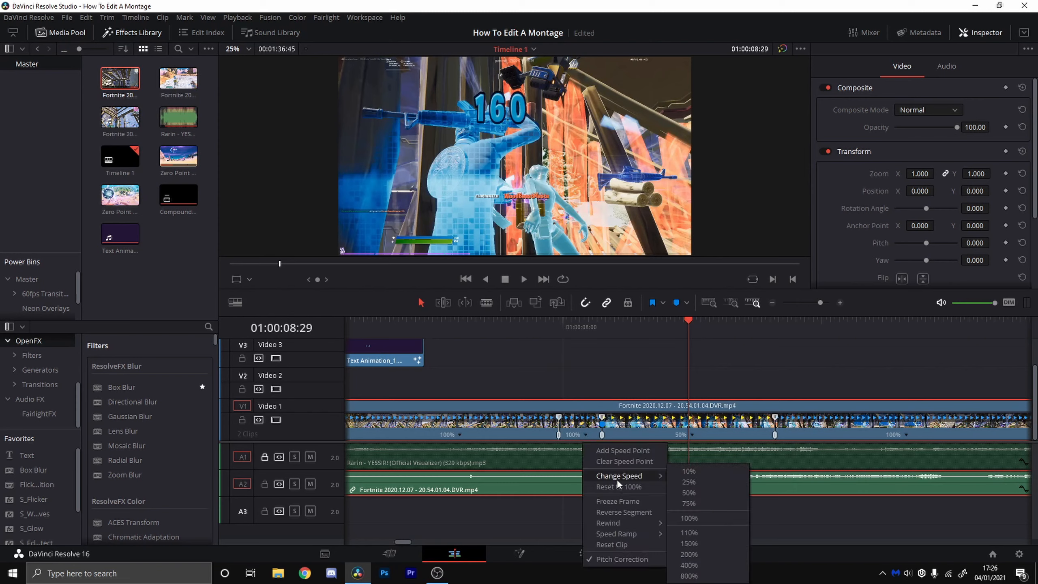
pyautogui.click(715, 554)
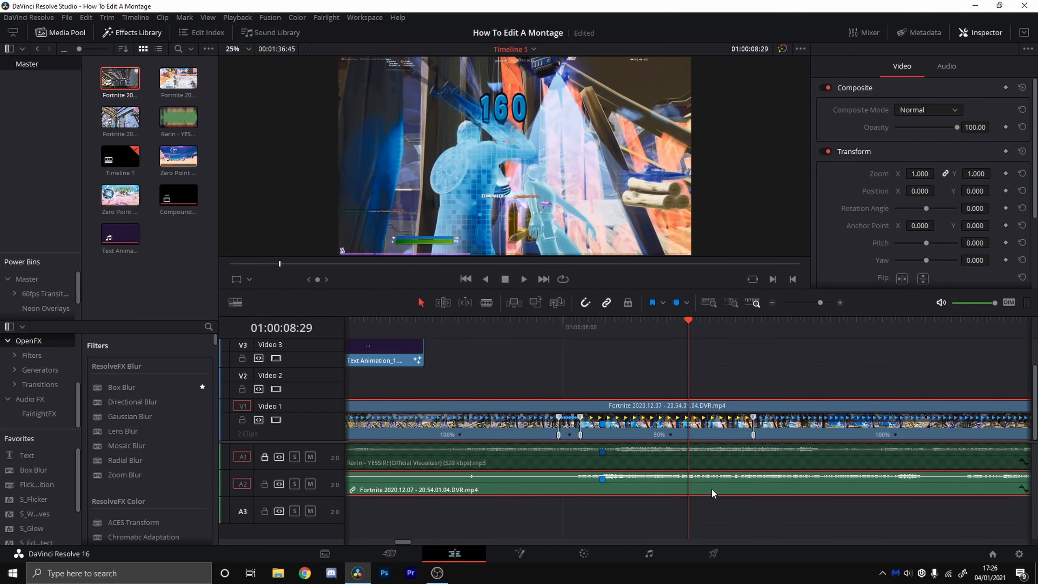
# Step: Check the elimination frame at the music marker and lower the gameplay clip's volume to -4.20
pyautogui.click(771, 303)
pyautogui.click(771, 303)
pyautogui.click(771, 303)
pyautogui.moveTo(619, 350); pyautogui.dragTo(601, 349)
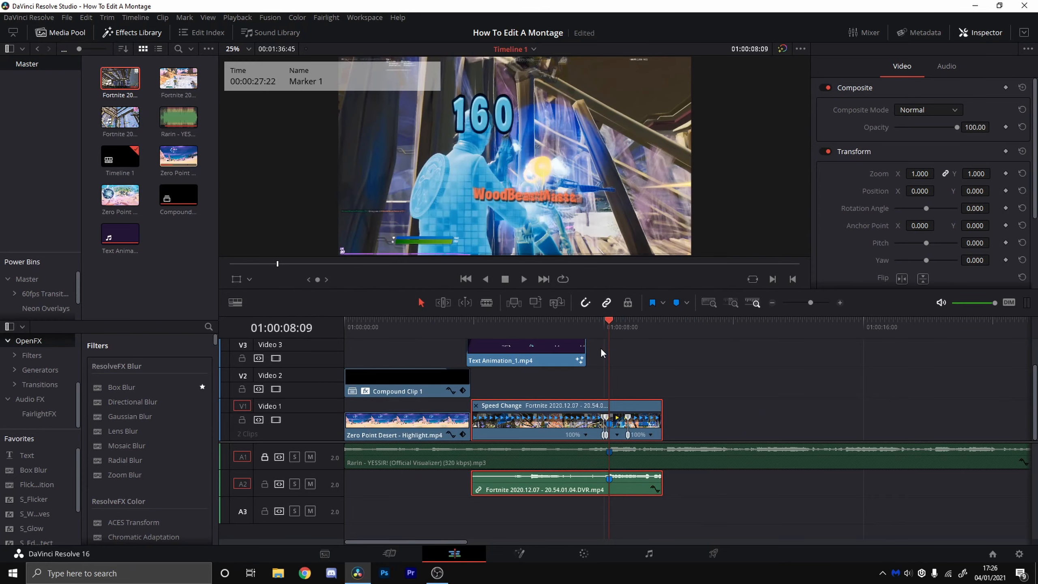
pyautogui.click(941, 66)
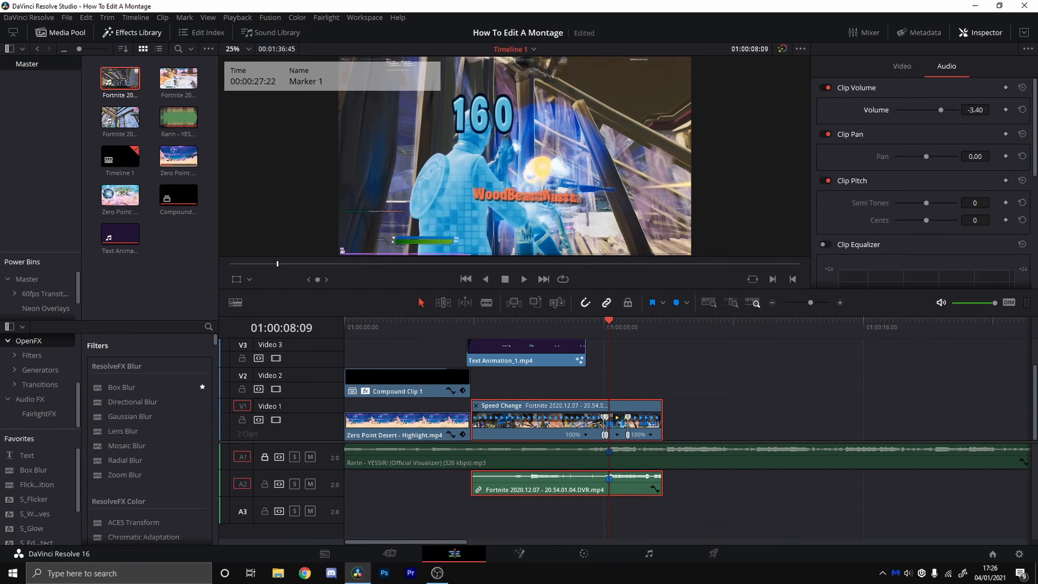
pyautogui.moveTo(608, 336); pyautogui.dragTo(566, 353)
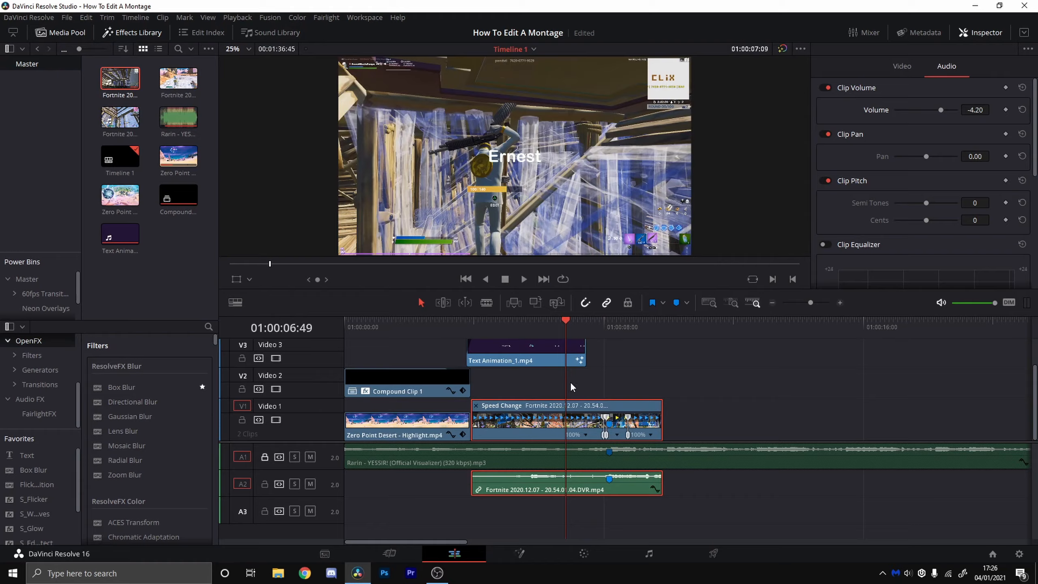
# Step: Hide the gameplay clip's retime controls and play back the speed change around the elimination shot
pyautogui.click(475, 405)
pyautogui.click(587, 326)
pyautogui.press('space')
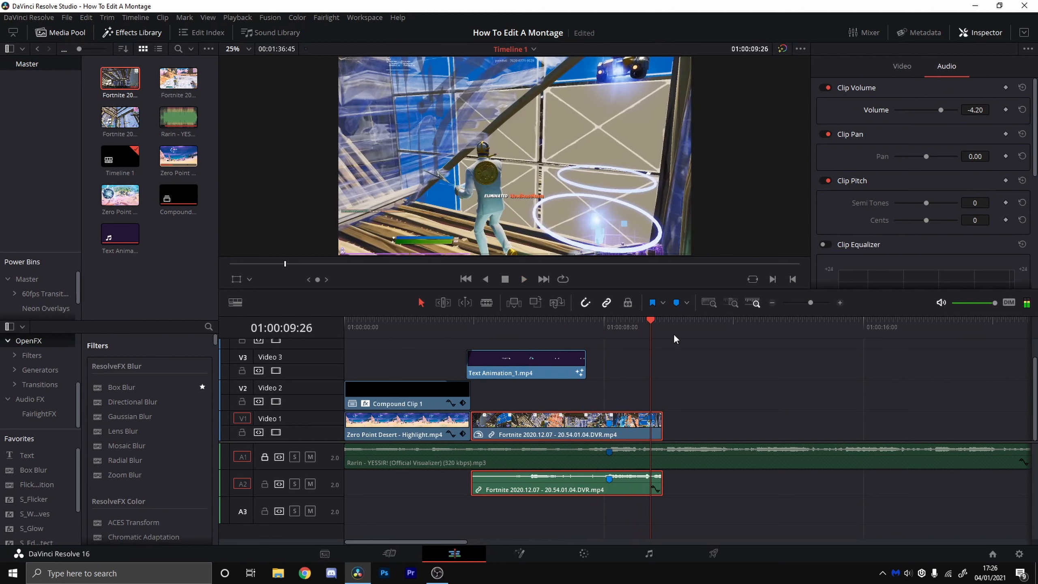
# Step: Lower the gameplay clip's volume to -7.40 and add a volume keyframe at 01:00:08:06, just before the elimination marker
pyautogui.click(620, 328)
pyautogui.moveTo(620, 331); pyautogui.dragTo(609, 336)
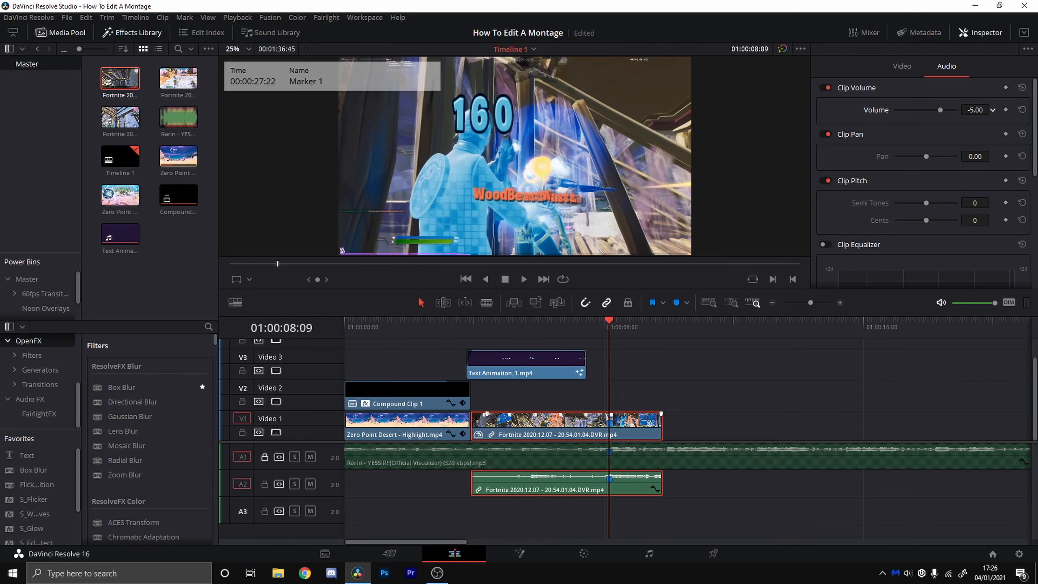
pyautogui.press('Left')
pyautogui.press('Left')
pyautogui.press('Left')
pyautogui.press('Left')
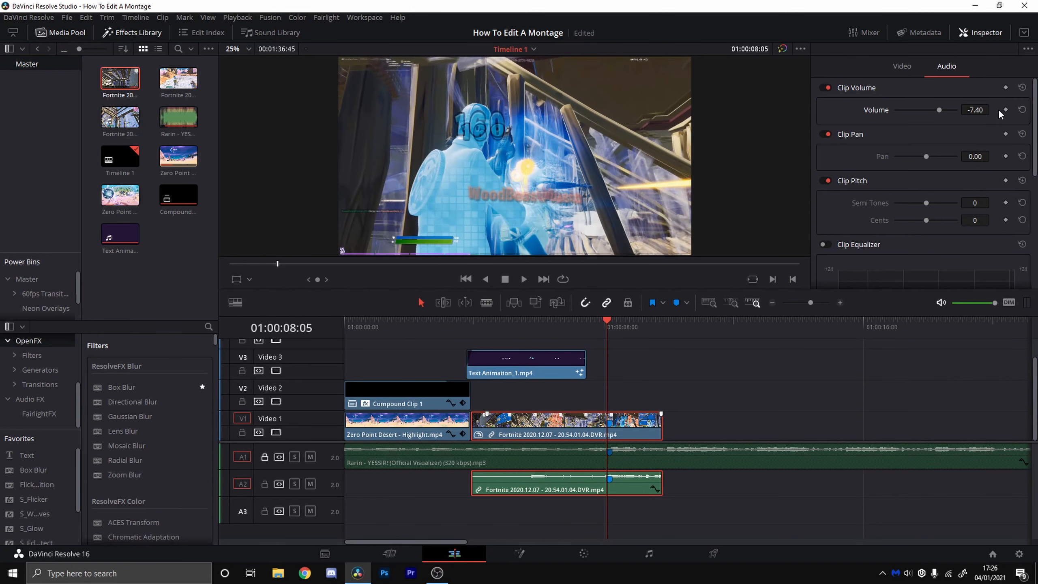
pyautogui.press('Right')
pyautogui.click(1004, 110)
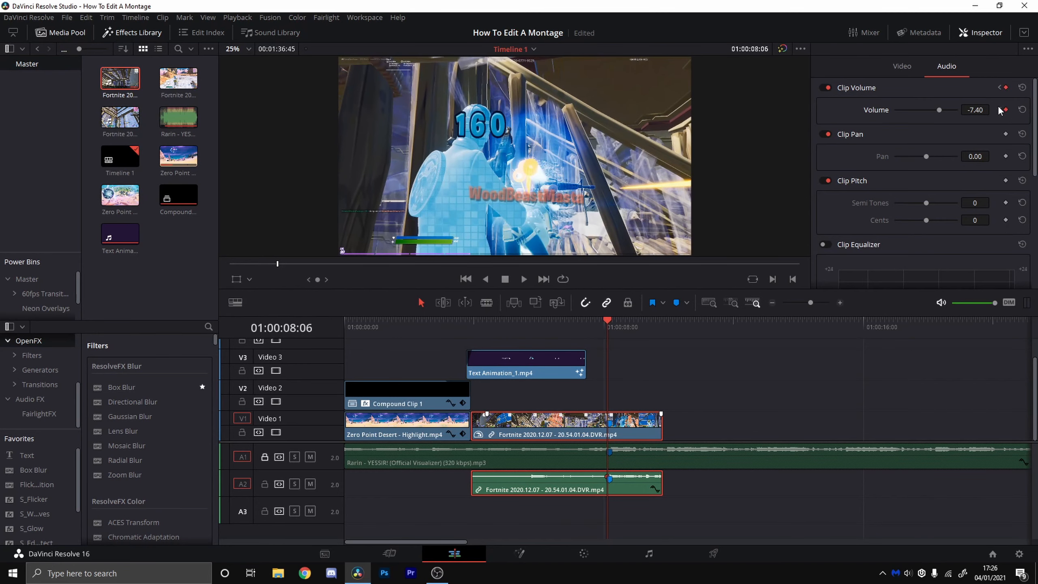
# Step: Add a volume keyframe to the gameplay clip at 01:00:07:57 with the volume at -3.60
pyautogui.click(999, 110)
pyautogui.press('Left')
pyautogui.press('Left')
pyautogui.press('Left')
pyautogui.press('Left')
pyautogui.press('Left')
pyautogui.press('Left')
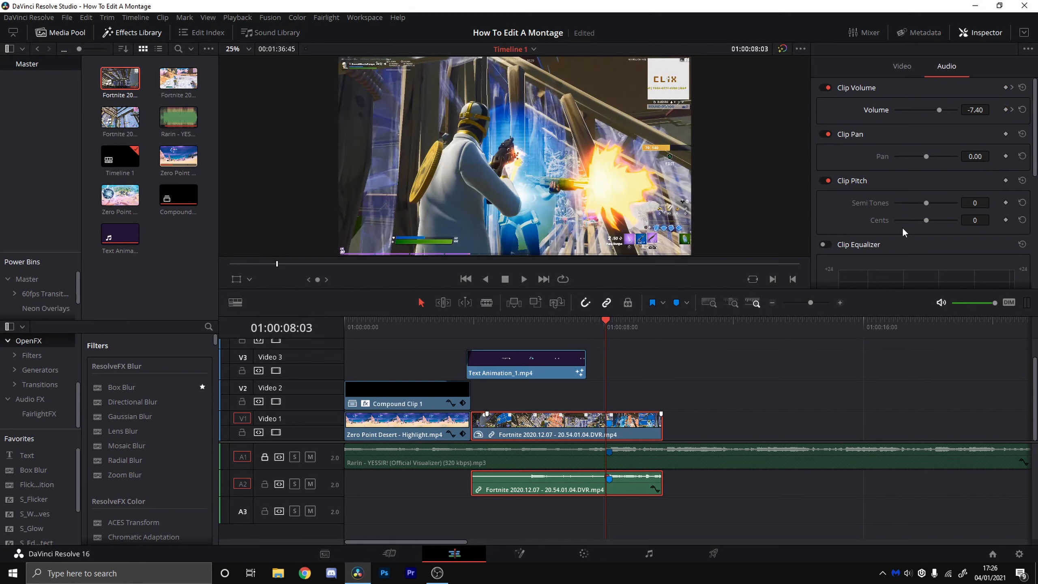
pyautogui.press('Left')
pyautogui.press('Left')
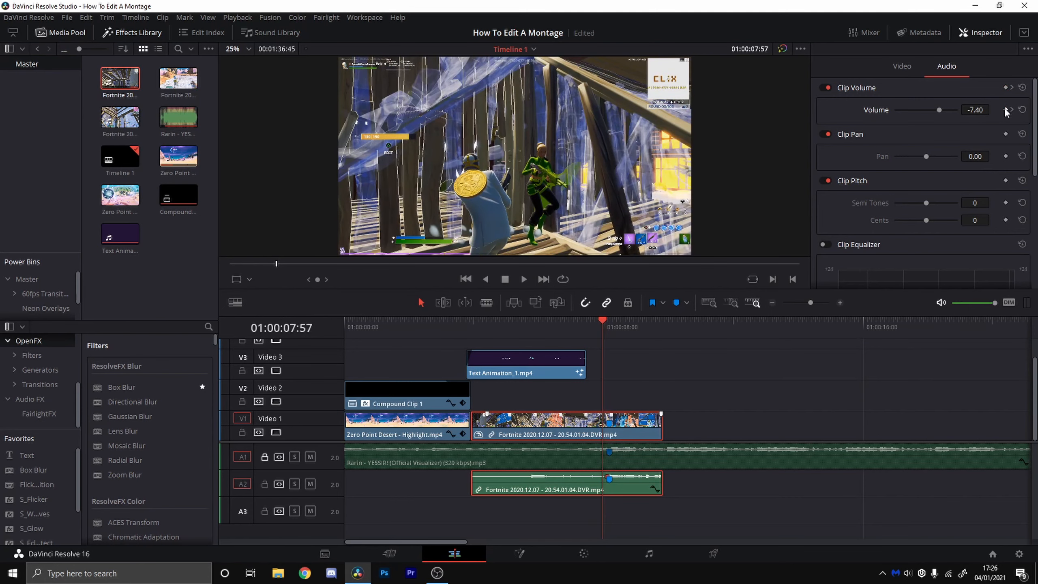
pyautogui.click(1005, 110)
# Step: Add a volume keyframe at 01:00:08:00 on the gameplay clip and lower its volume to -12.42
pyautogui.press('Right')
pyautogui.press('Right')
pyautogui.press('Right')
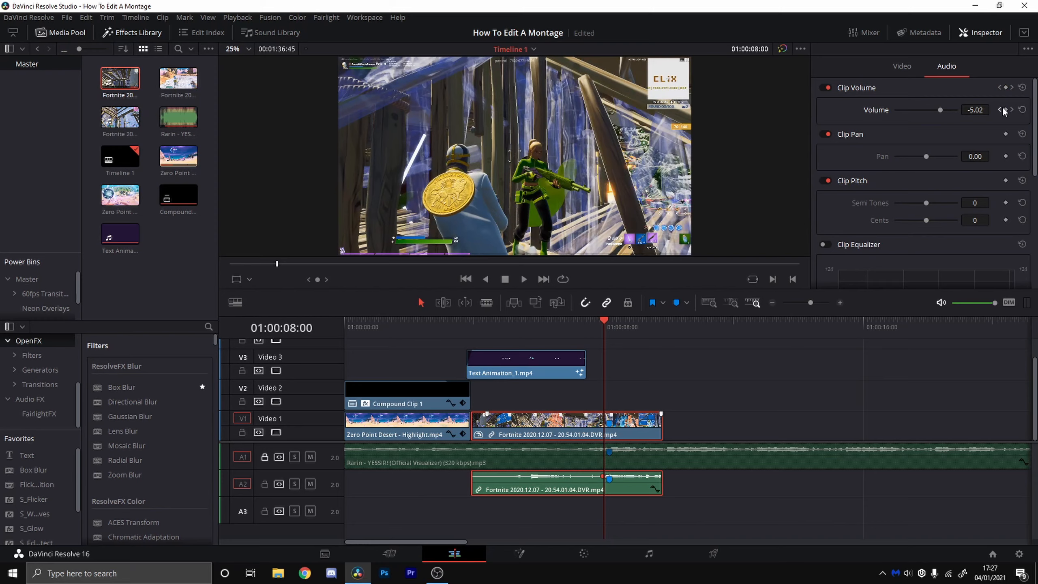
pyautogui.press('Left')
pyautogui.press('Right')
pyautogui.press('Left')
pyautogui.press('Right')
pyautogui.press('Left')
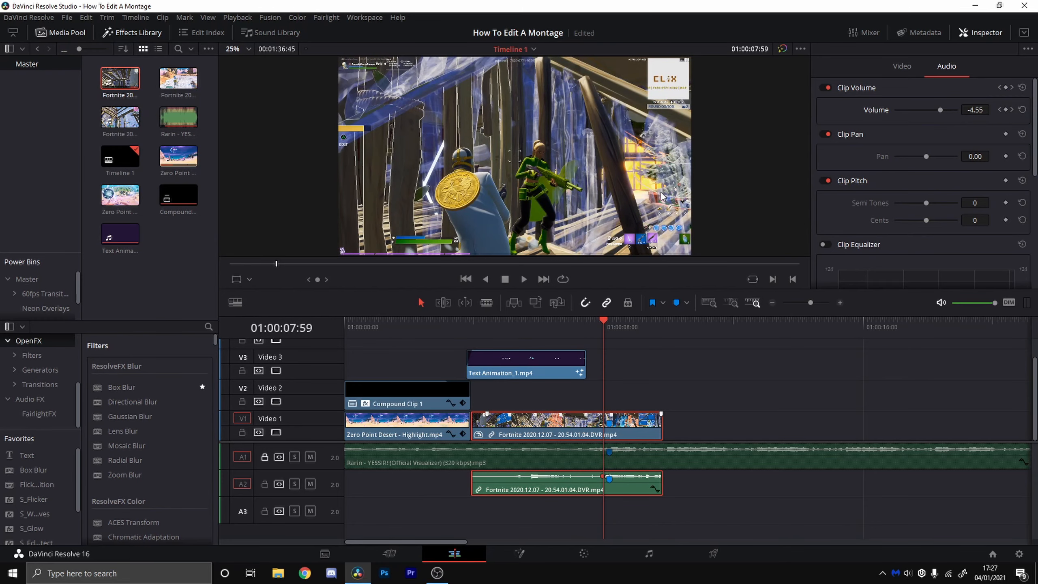
pyautogui.press('Right')
pyautogui.press('Left')
pyautogui.press('Right')
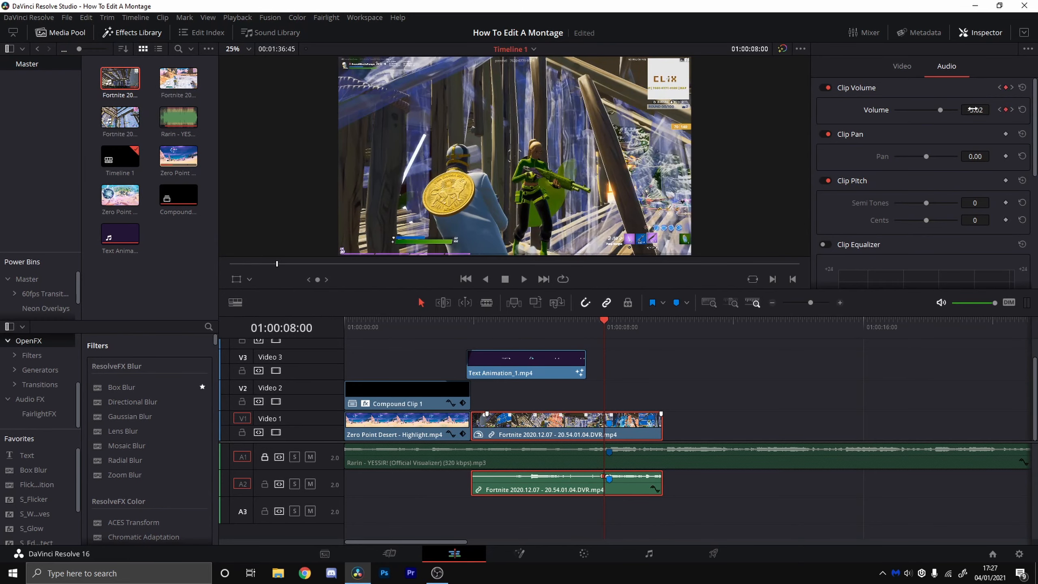
pyautogui.moveTo(985, 111); pyautogui.dragTo(969, 110)
# Step: Remove the gameplay clip's volume keyframes at 01:00:08:05 and 01:00:08:06 and return to the one at 01:00:08:00
pyautogui.click(1008, 113)
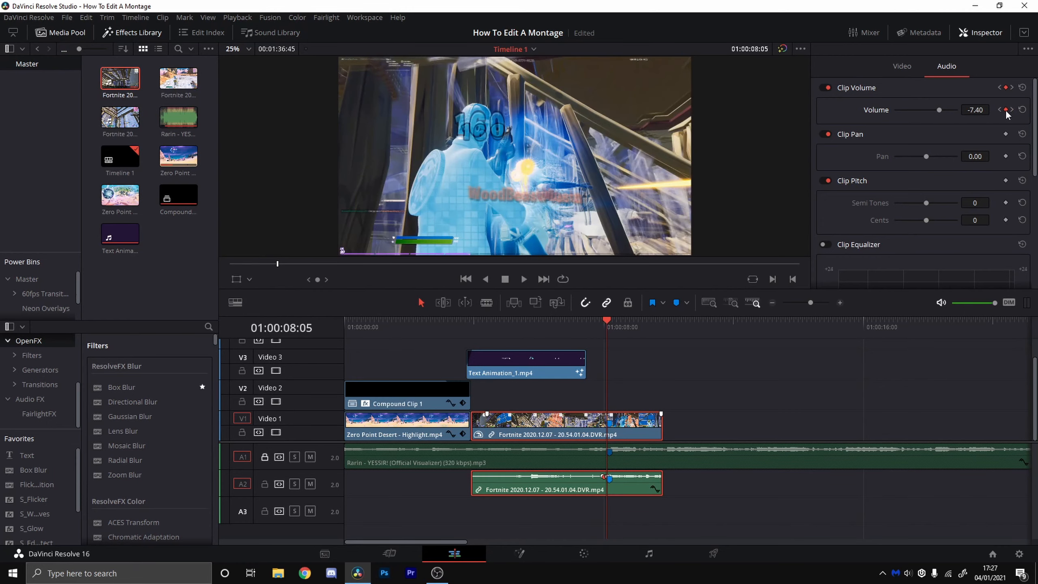
pyautogui.click(1011, 111)
pyautogui.click(1000, 109)
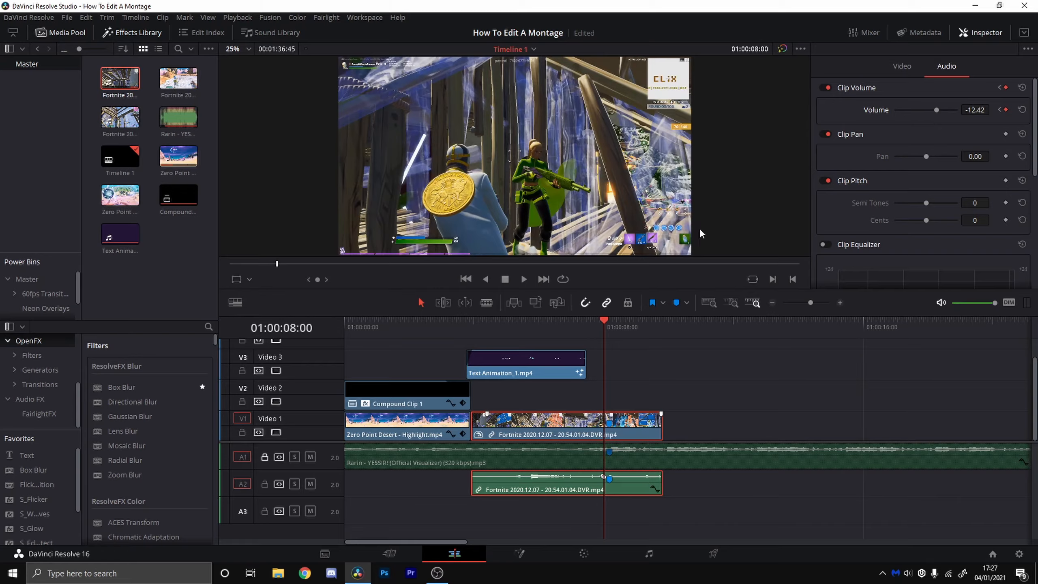
# Step: Play back the volume drop around the elimination shot and return to the elimination marker at 01:00:08:09
pyautogui.press('space')
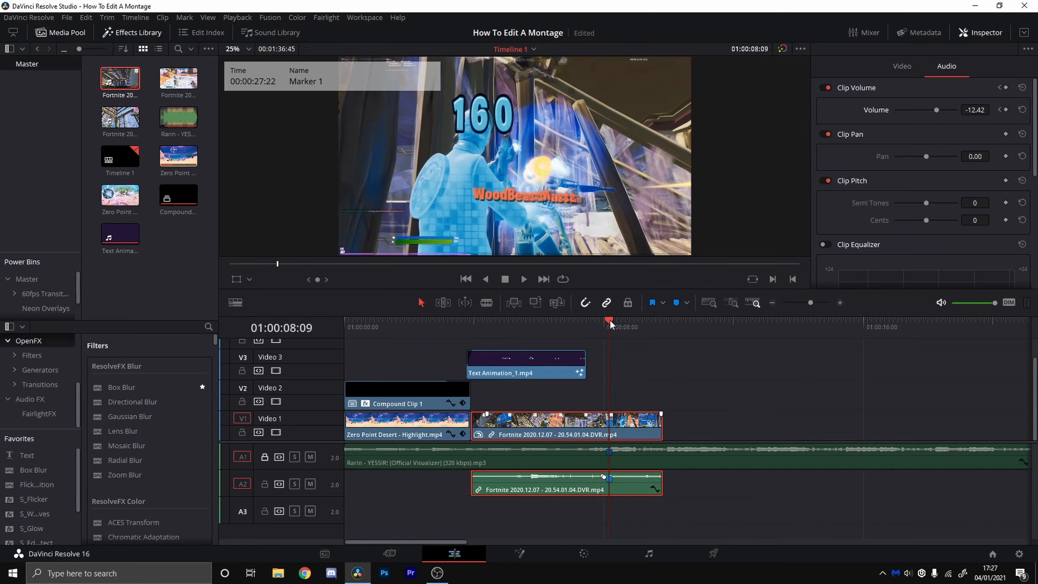
pyautogui.click(589, 322)
pyautogui.press('space')
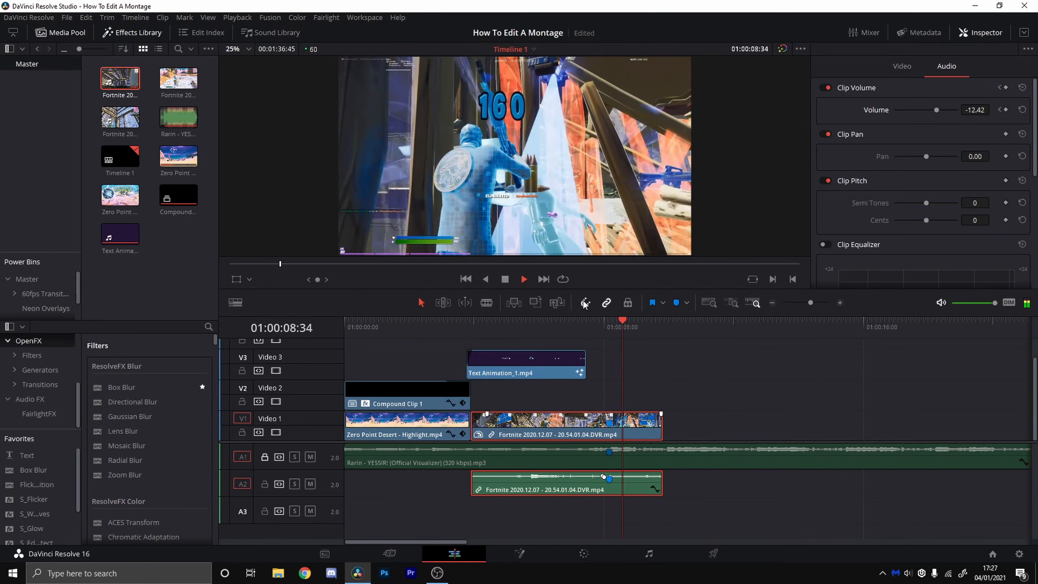
pyautogui.press('space')
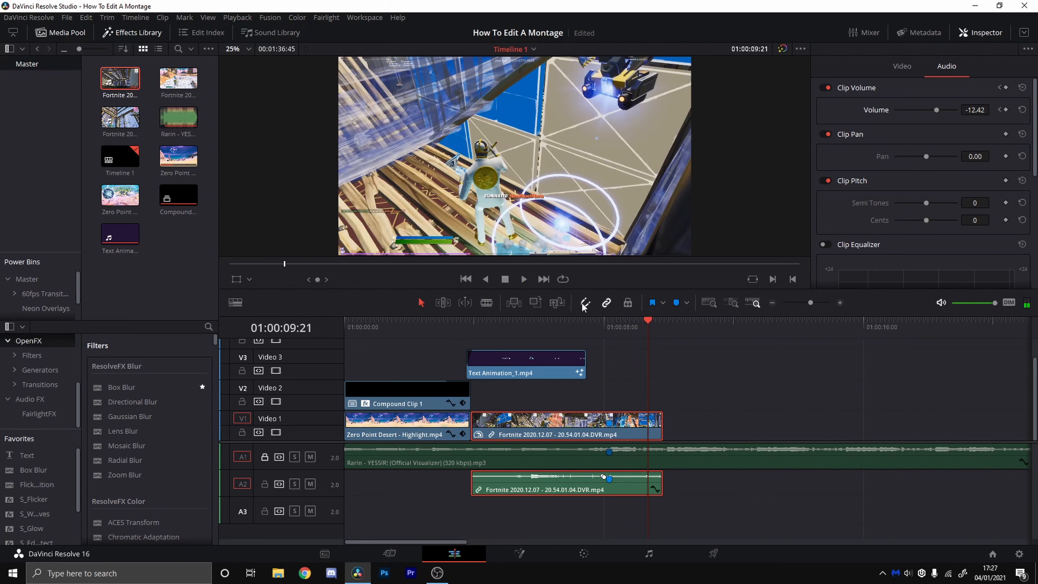
pyautogui.press('d')
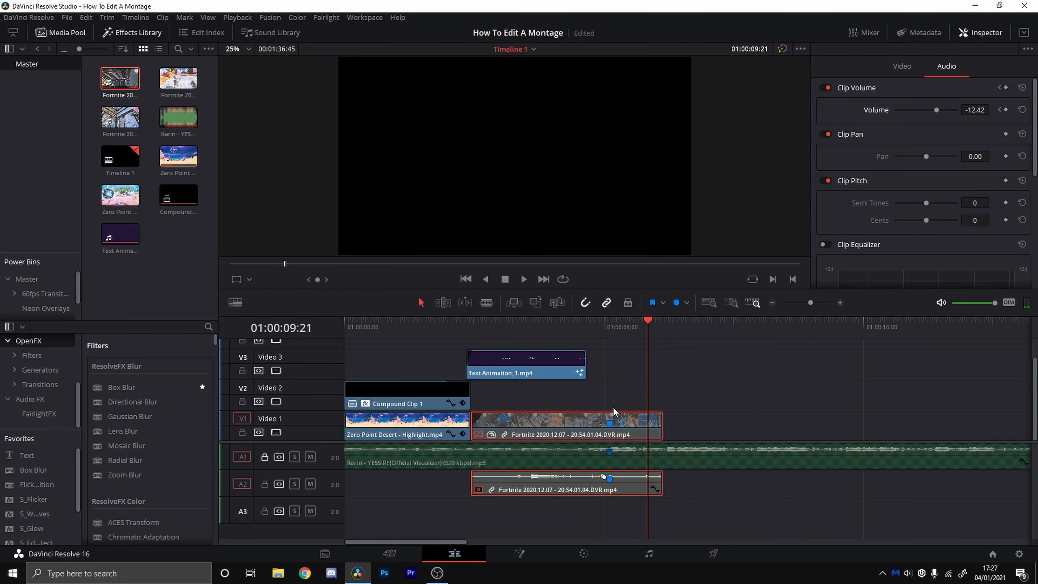
pyautogui.press('d')
pyautogui.click(626, 345)
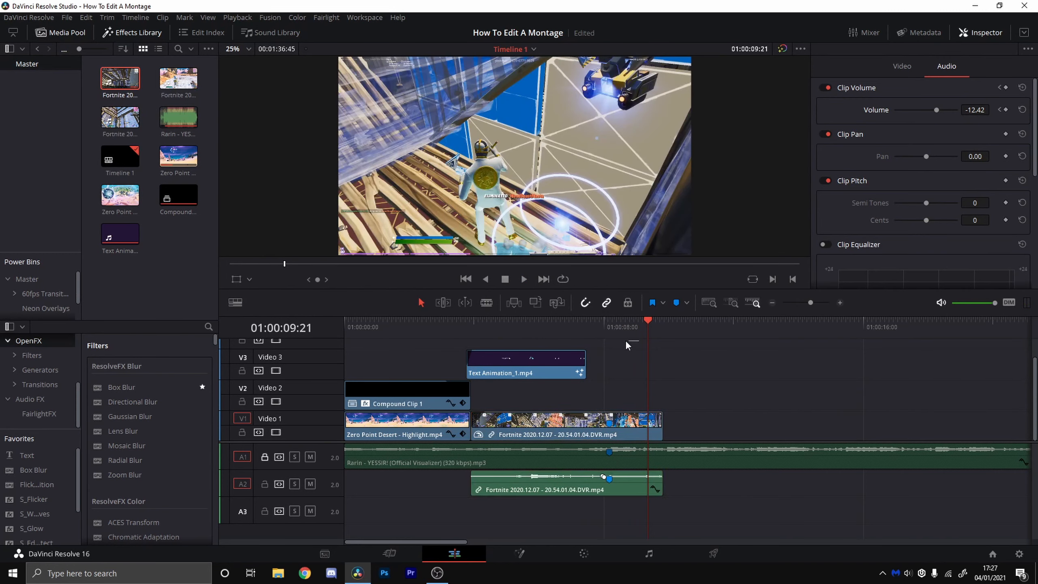
pyautogui.click(587, 335)
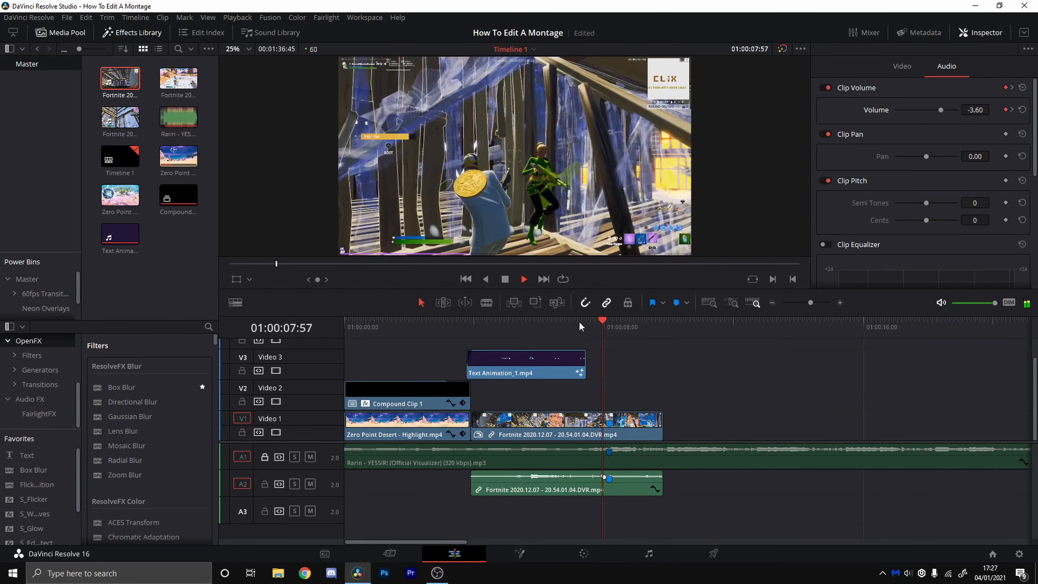
pyautogui.press('space')
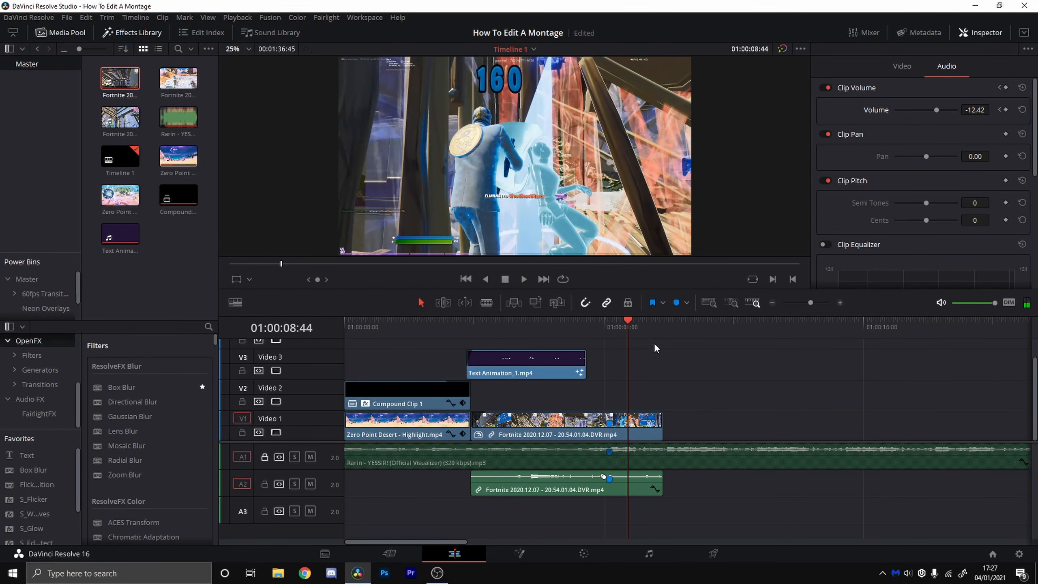
pyautogui.click(620, 325)
pyautogui.click(613, 328)
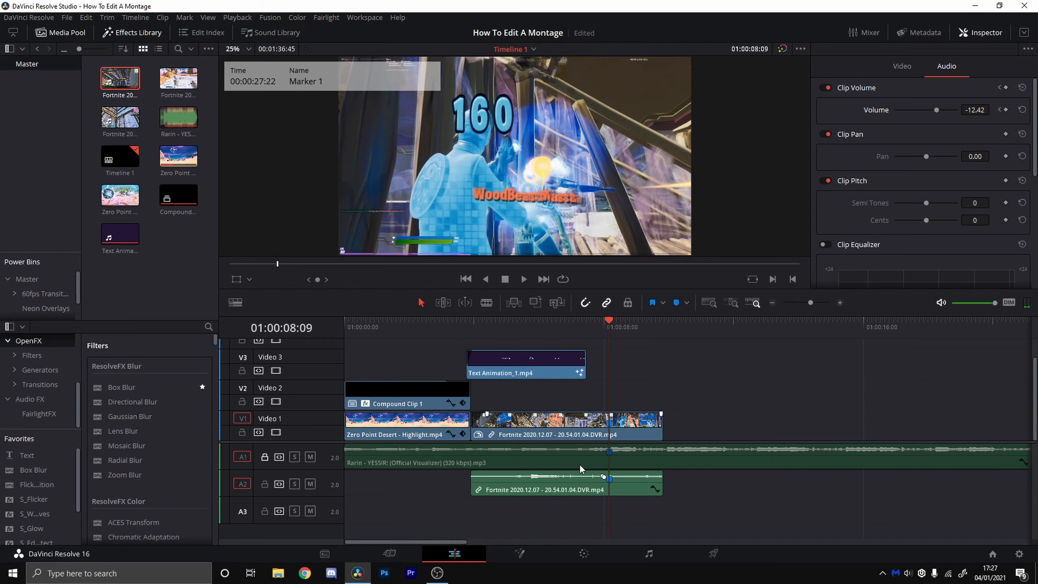
# Step: Apply the S_Glow effect from the favorites to the gameplay clip on Video 1 and select the clip
pyautogui.scroll(-1, 24, 497)
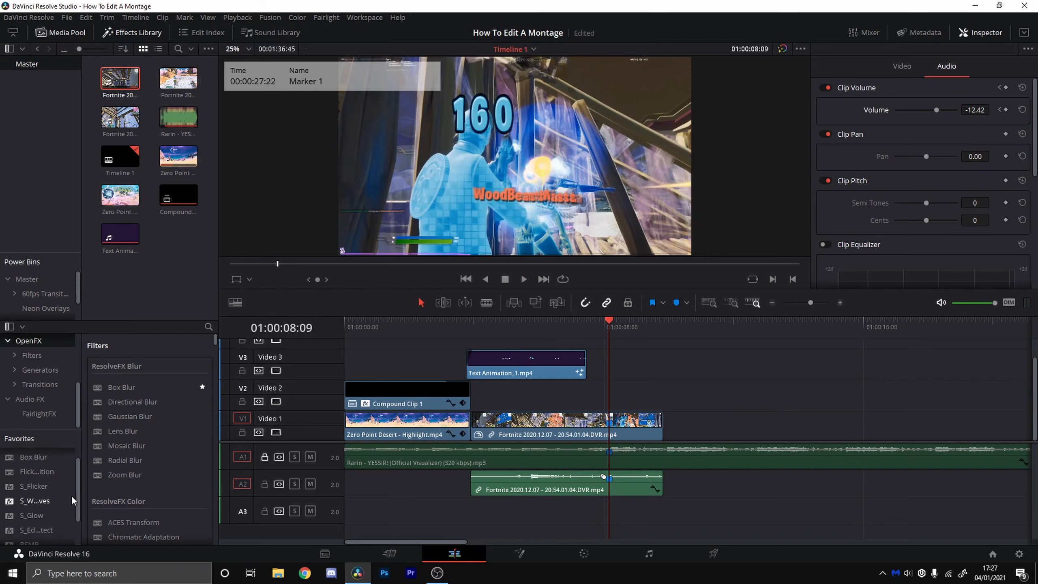
pyautogui.scroll(-2, 39, 491)
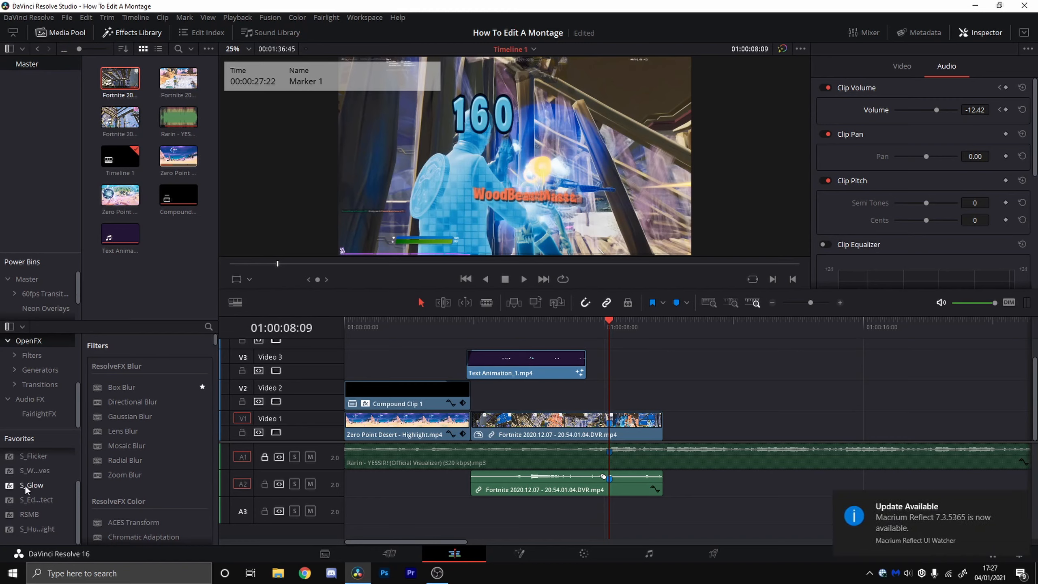
pyautogui.moveTo(24, 485); pyautogui.dragTo(617, 421)
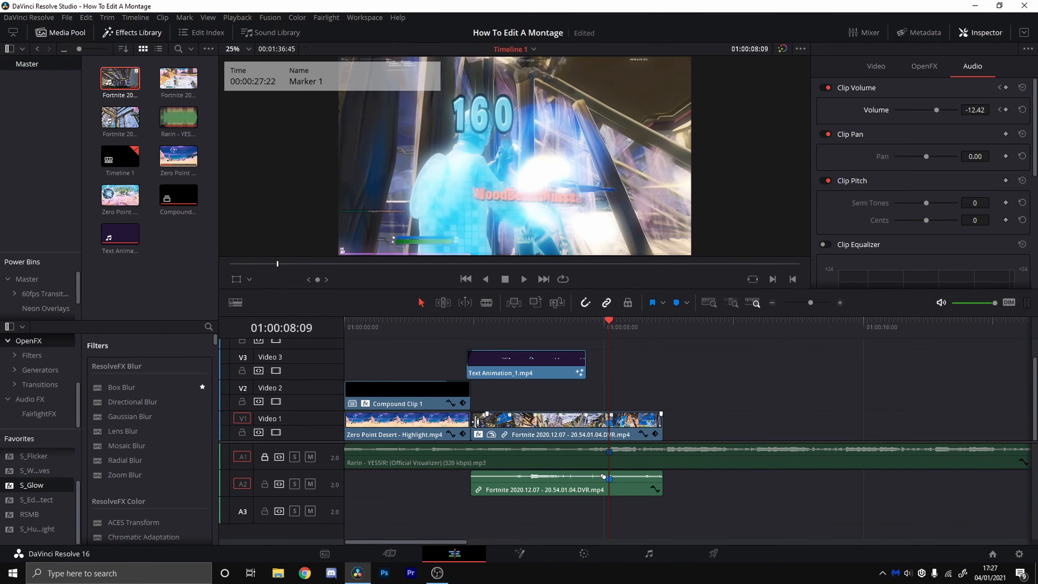
pyautogui.moveTo(486, 414); pyautogui.dragTo(486, 413)
pyautogui.click(646, 421)
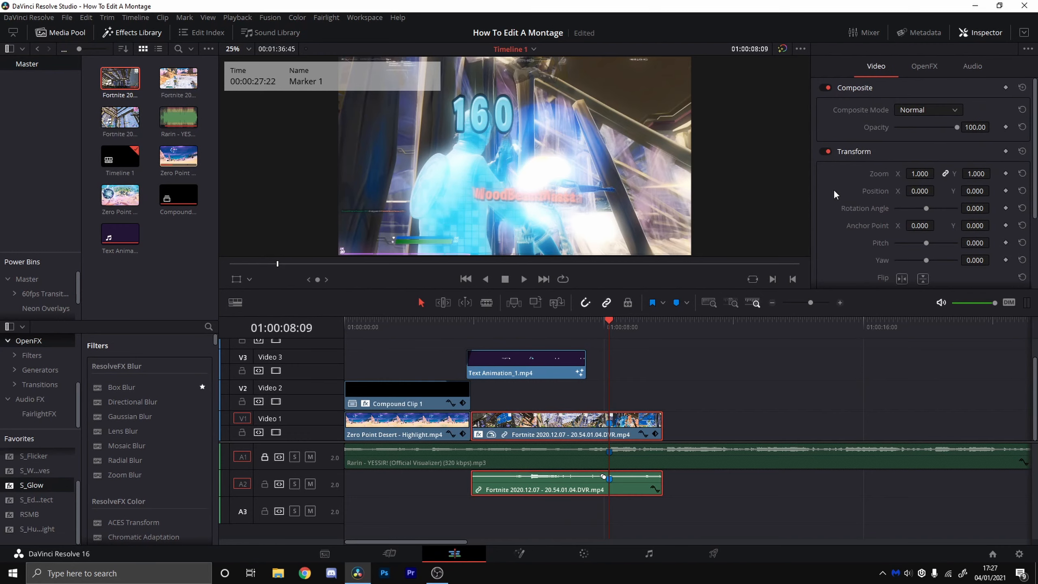
# Step: Load the Easy Glow preset for the gameplay clip's S_Glow effect
pyautogui.click(925, 66)
pyautogui.scroll(2, 930, 163)
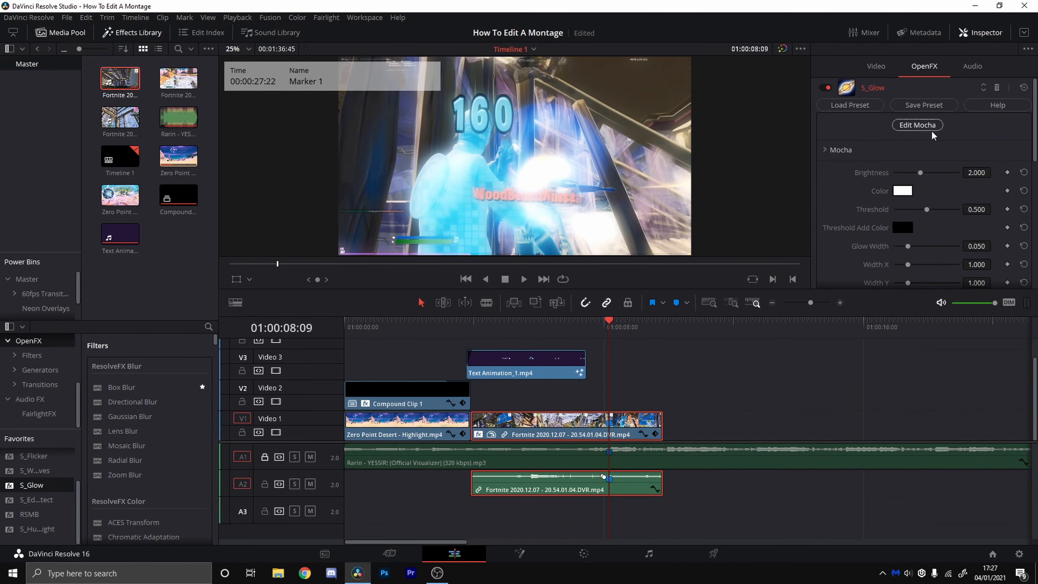
pyautogui.click(850, 104)
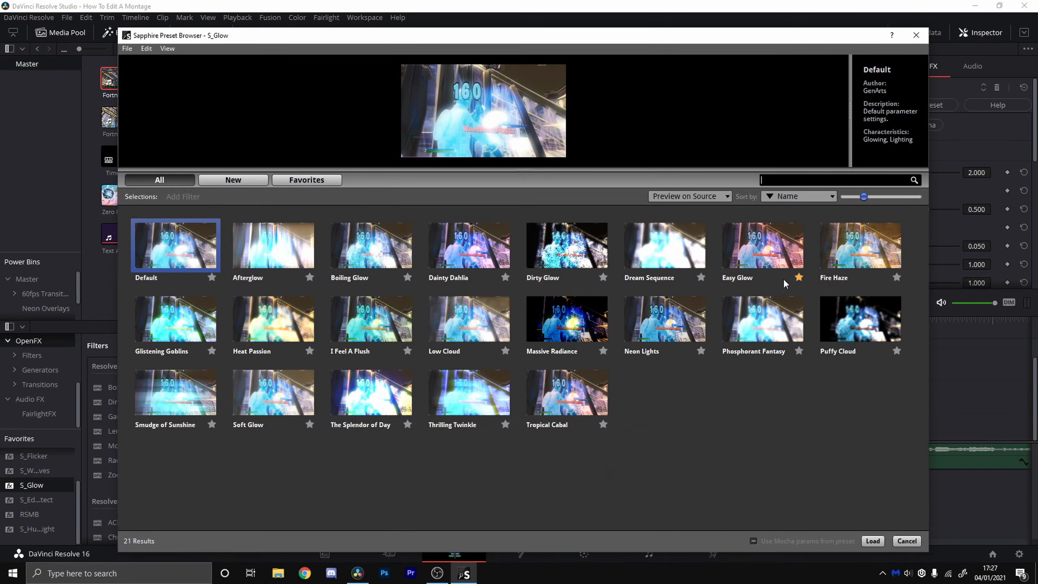
pyautogui.doubleClick(738, 265)
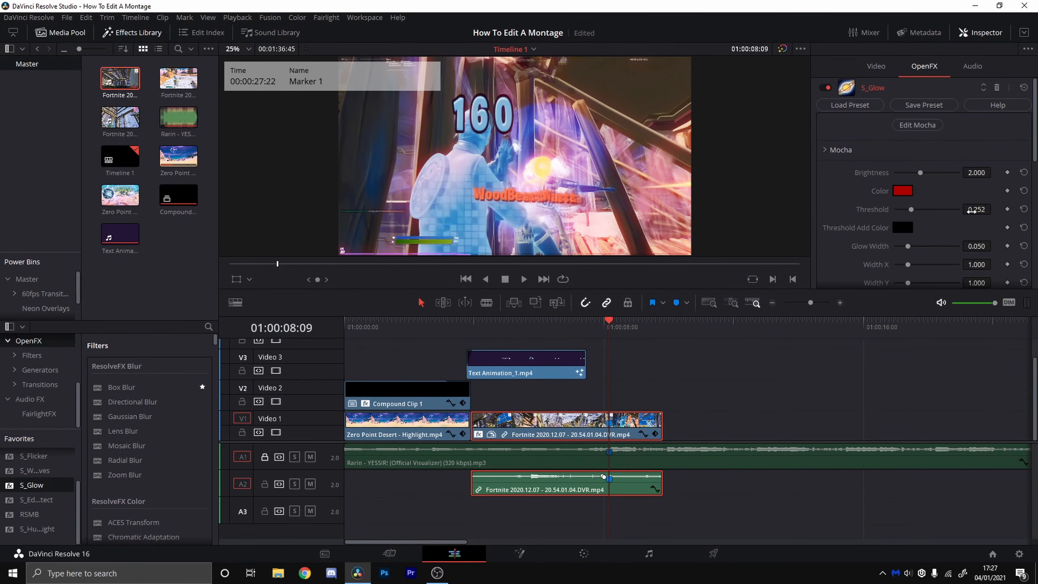
# Step: Change the S_Glow color to cyan (#00ffff)
pyautogui.scroll(-1, 945, 146)
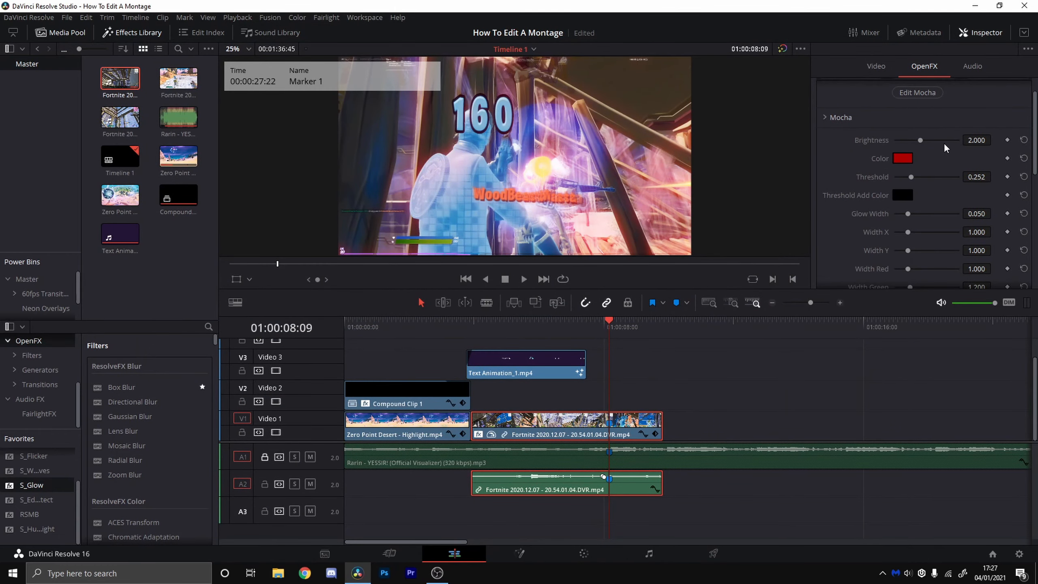
pyautogui.scroll(-1, 944, 143)
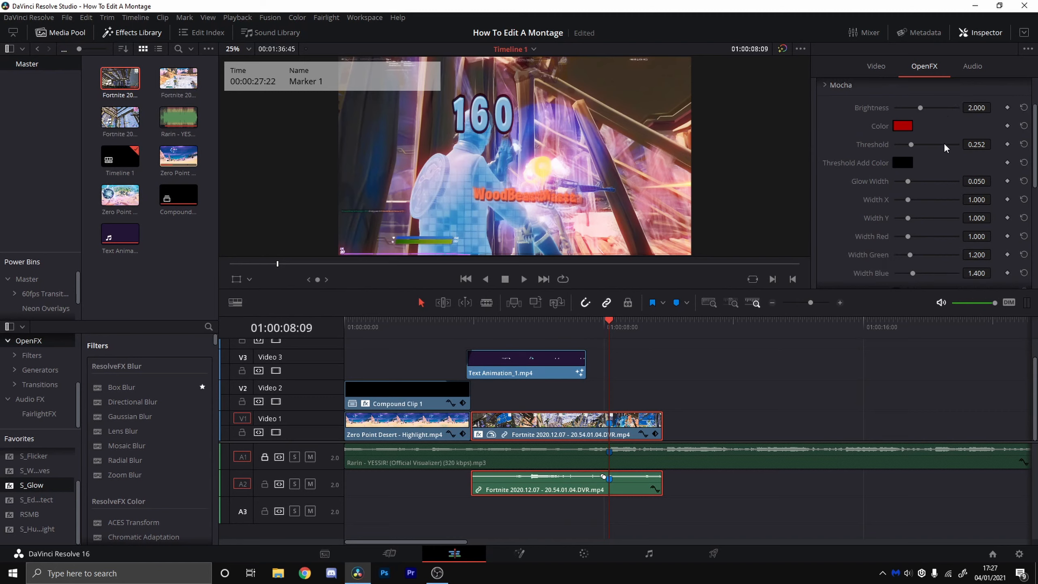
pyautogui.scroll(-1, 944, 142)
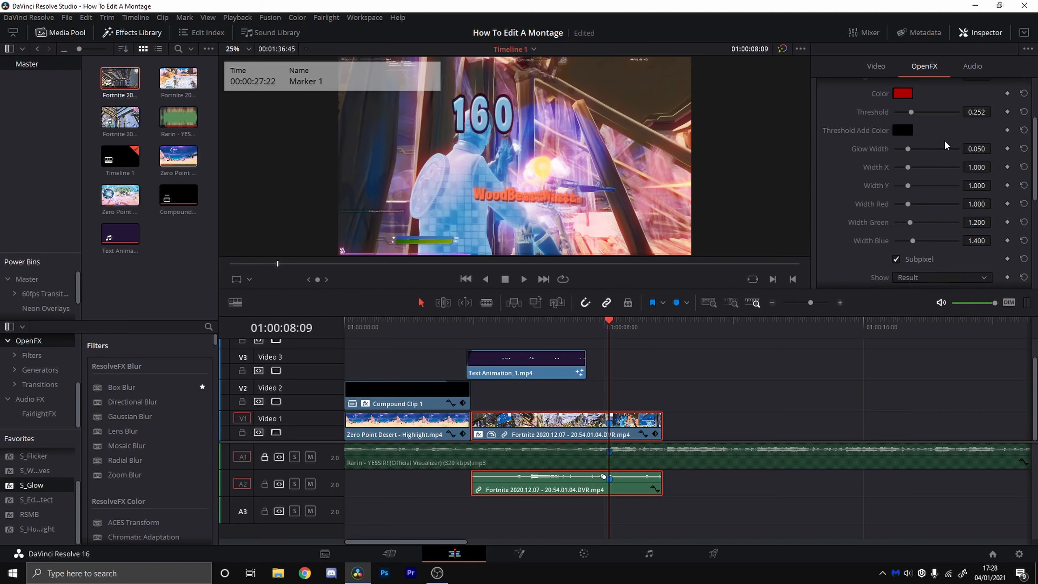
pyautogui.scroll(-3, 945, 143)
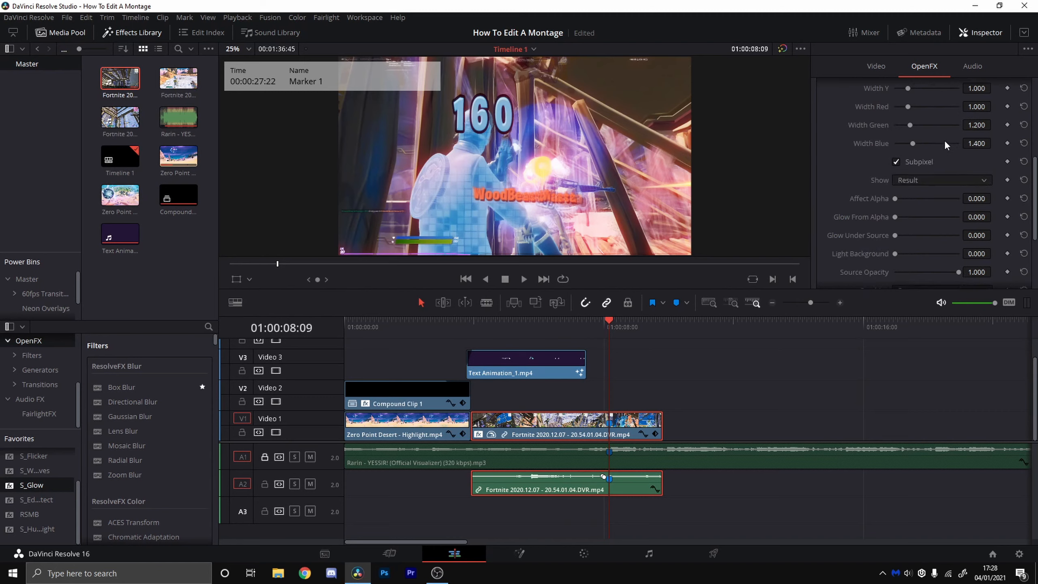
pyautogui.scroll(6, 837, 166)
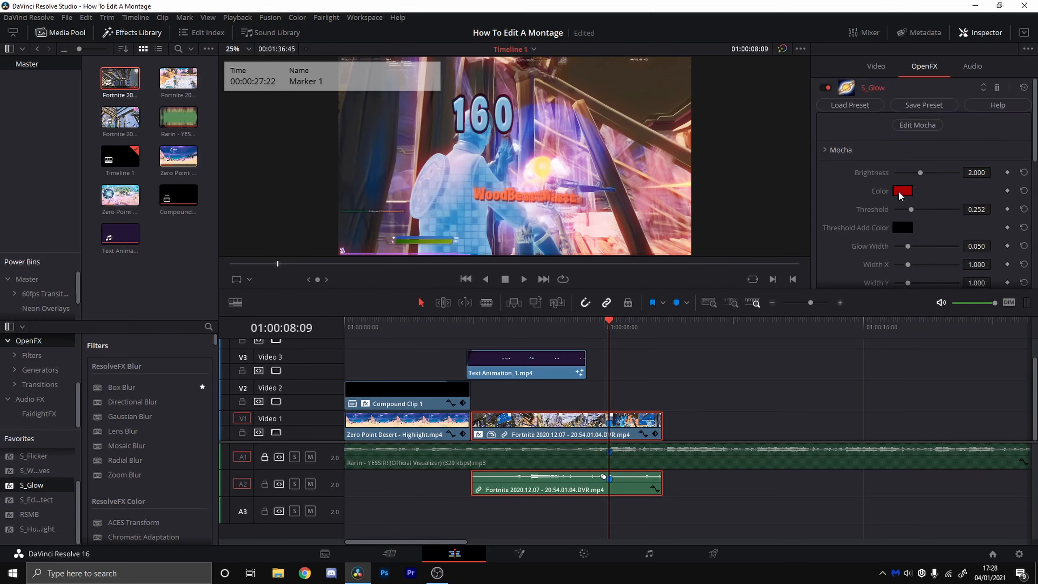
pyautogui.click(901, 190)
pyautogui.click(472, 219)
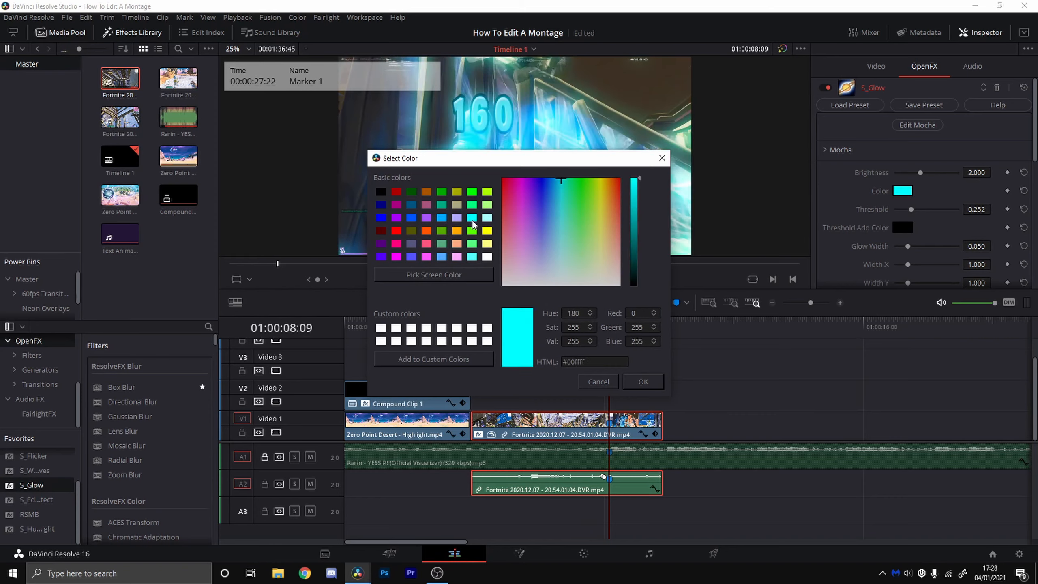
pyautogui.click(642, 381)
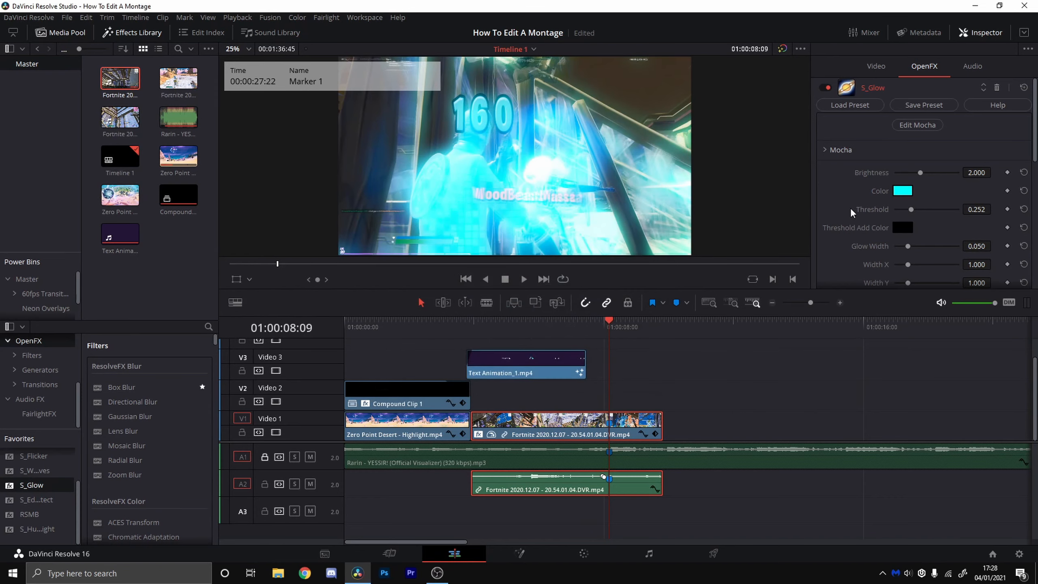
# Step: Keyframe the S_Glow brightness at 2.000 on the elimination marker at 01:00:08:09 and at its minimum at 01:00:08:03
pyautogui.click(1007, 172)
pyautogui.press('Left')
pyautogui.press('Left')
pyautogui.press('Left')
pyautogui.click(1007, 172)
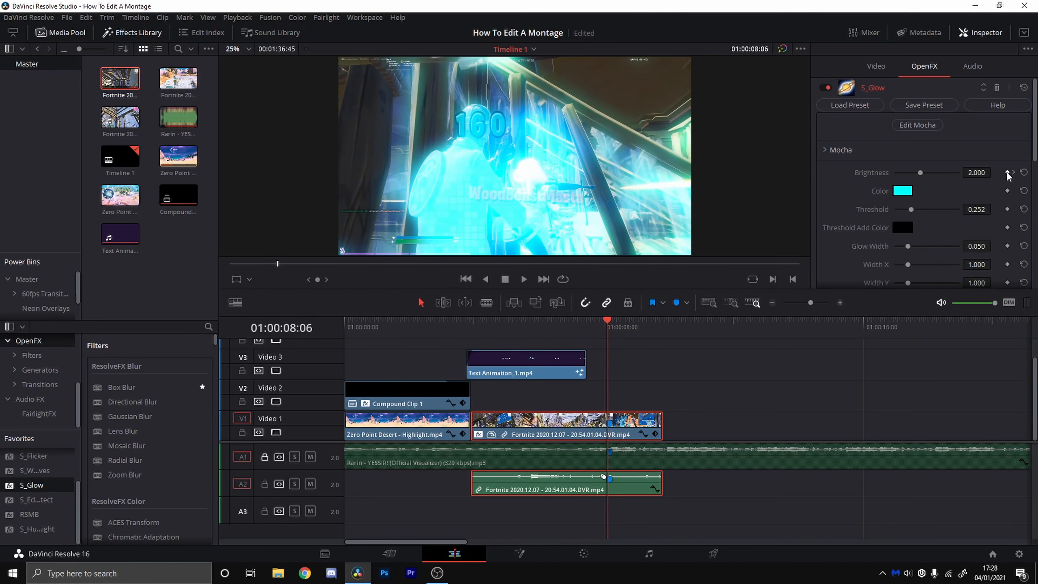
pyautogui.press('Left')
pyautogui.press('Left')
pyautogui.press('Left')
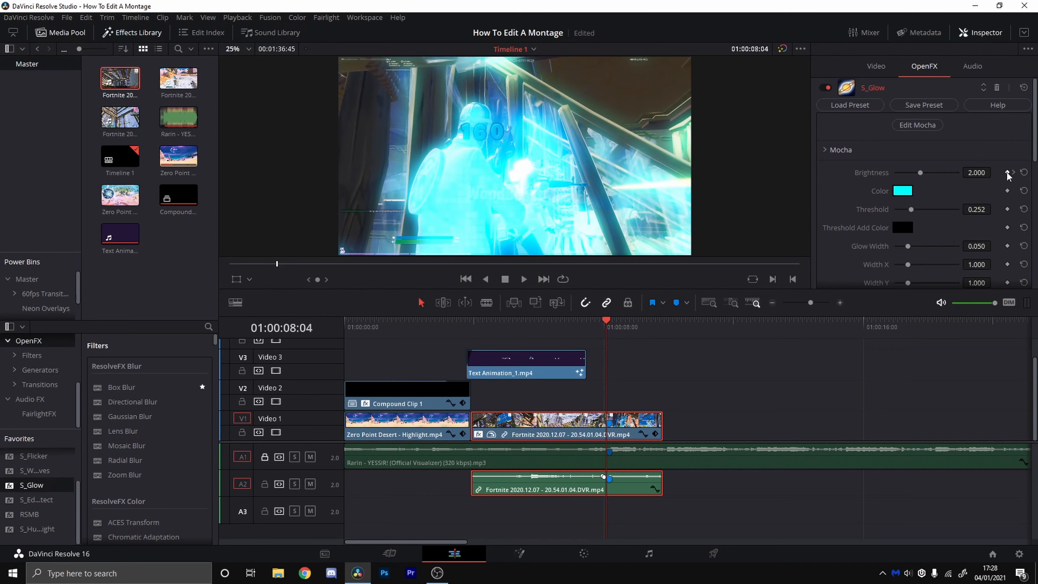
pyautogui.click(1007, 173)
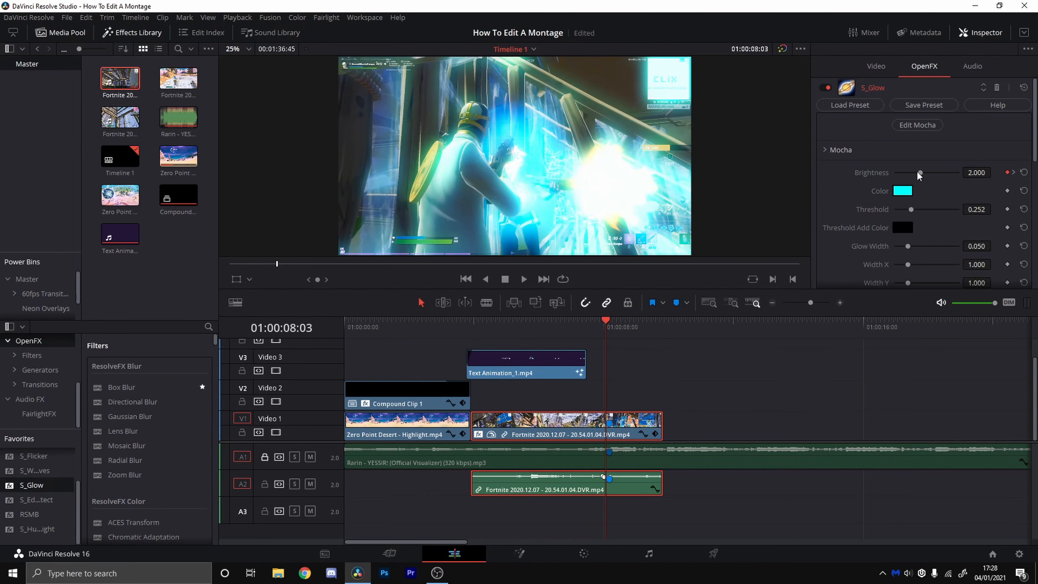
pyautogui.moveTo(919, 174); pyautogui.dragTo(892, 174)
# Step: Keyframe the S_Glow brightness at 0.000 at 01:00:09:06, after the elimination marker, so the glow fades out
pyautogui.click(1015, 172)
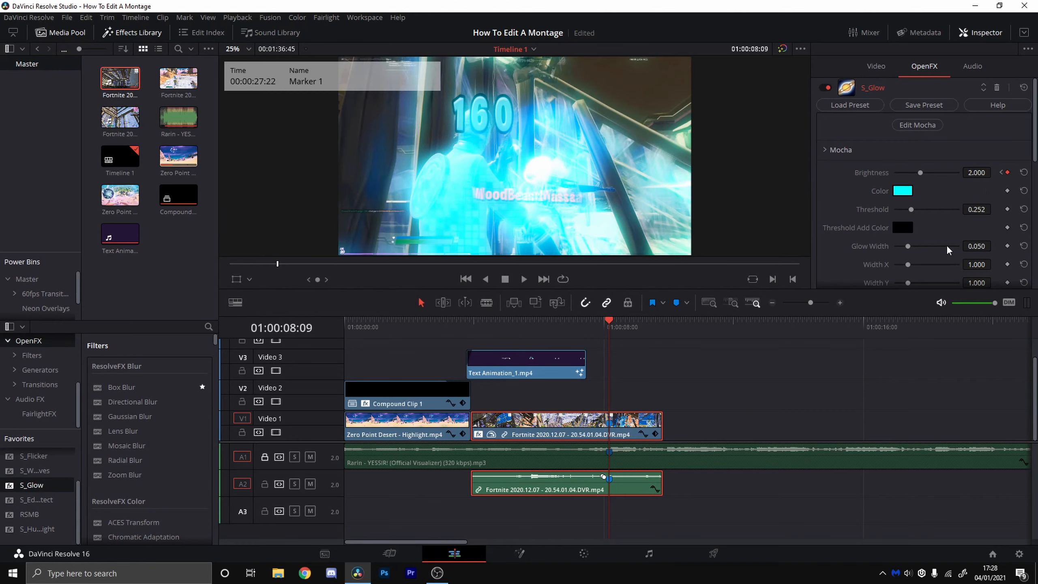
pyautogui.press('Right')
pyautogui.press('Right')
pyautogui.press('Right')
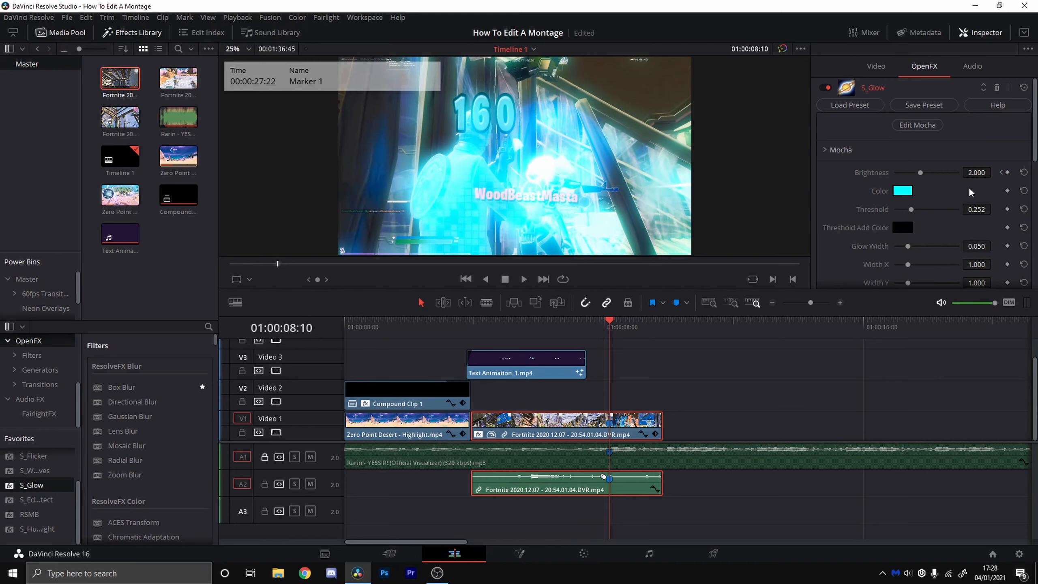
pyautogui.press('Right')
pyautogui.press('Right')
pyautogui.press('Right')
pyautogui.press('Right')
pyautogui.press('Right')
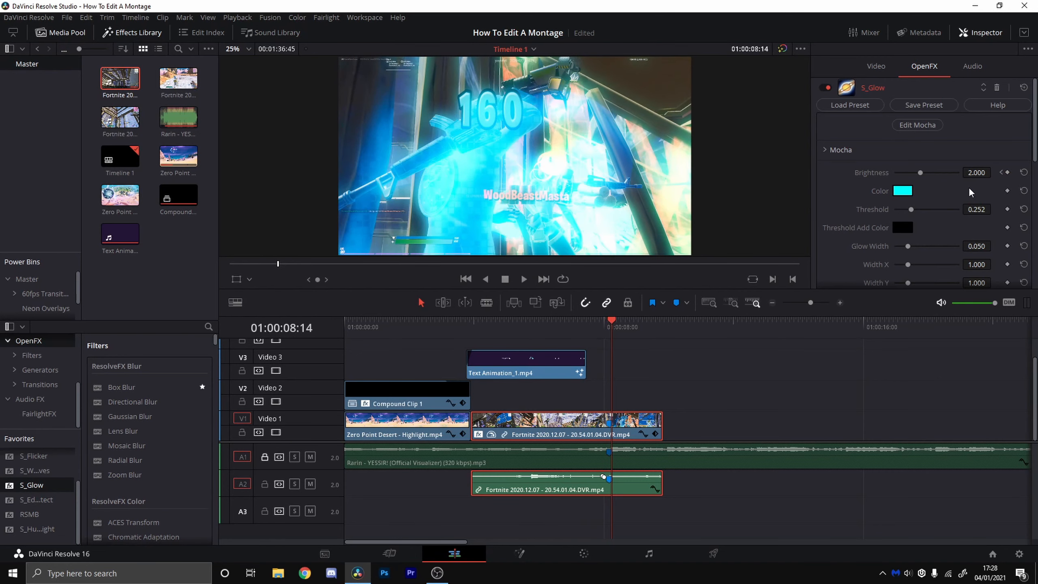
pyautogui.press('Right')
pyautogui.press('Right')
pyautogui.press('Right')
pyautogui.press('Right')
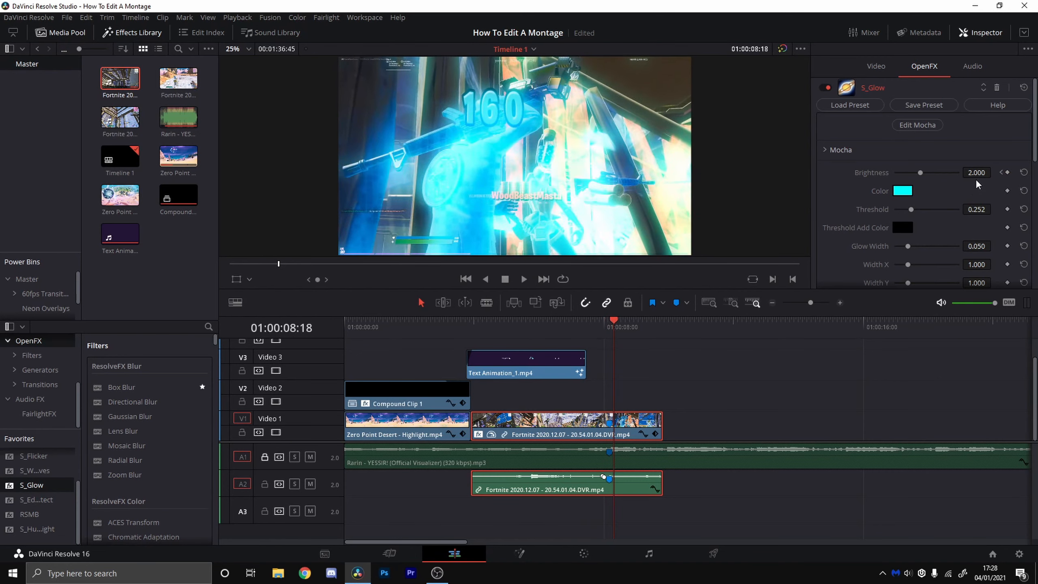
pyautogui.press('Right')
pyautogui.press('Right')
pyautogui.press('Right')
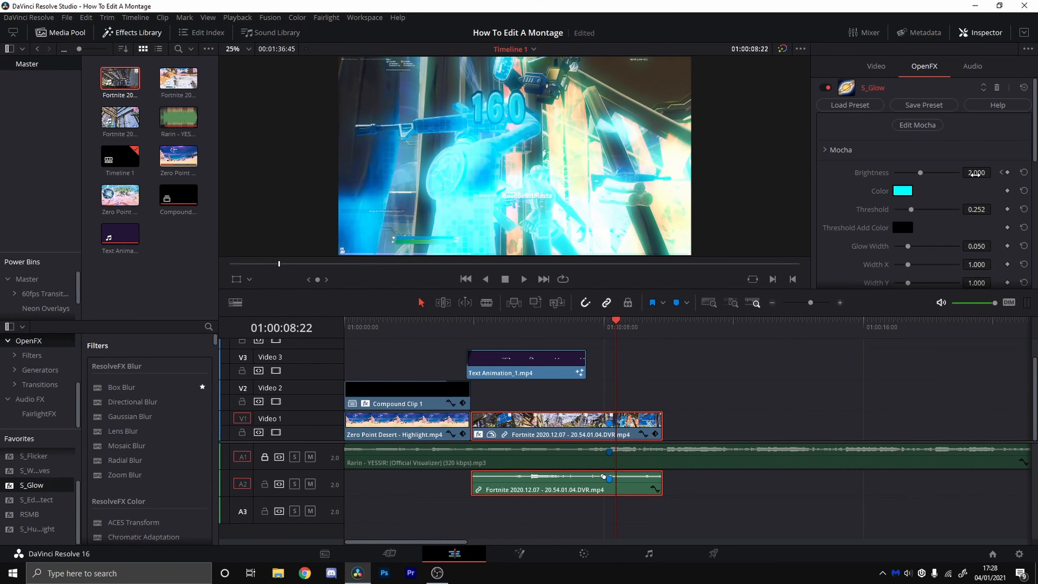
pyautogui.press('Right')
pyautogui.press('Right')
pyautogui.press('Right')
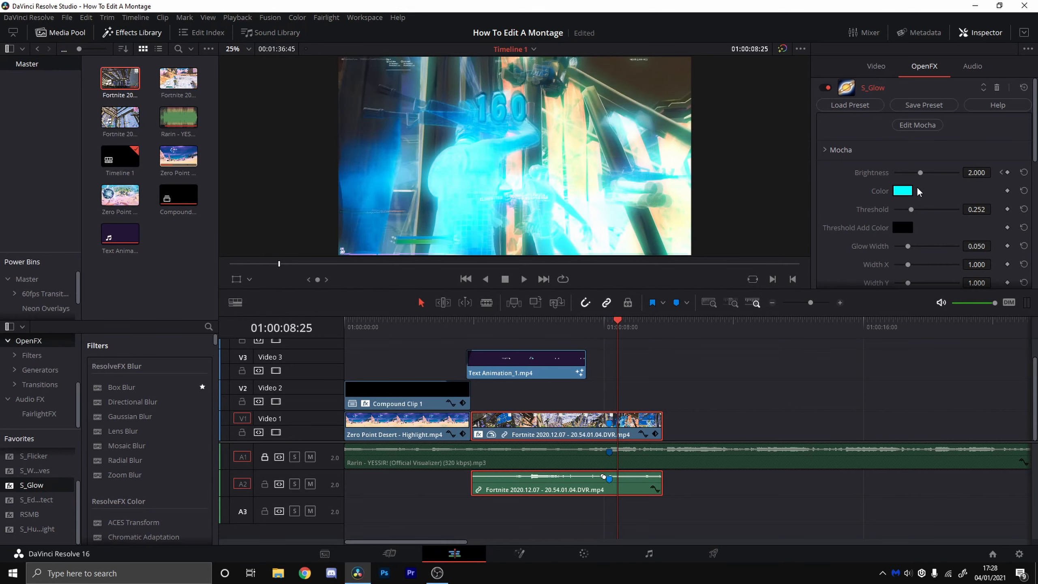
pyautogui.press('Right')
pyautogui.press('Right')
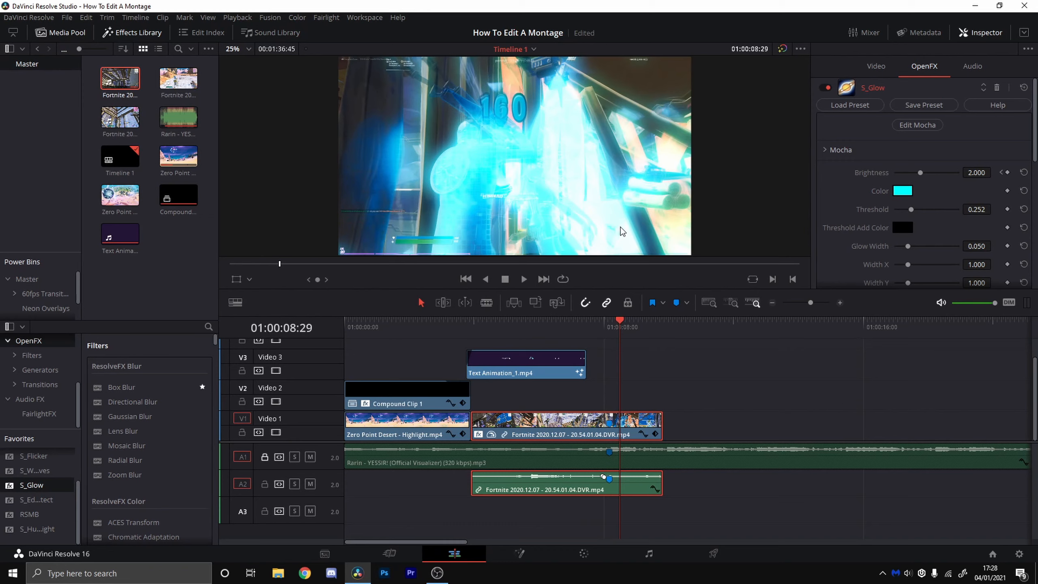
pyautogui.press('Right')
pyautogui.press('Right')
pyautogui.press('Right')
pyautogui.press('Right')
pyautogui.press('Right')
pyautogui.press('Right')
pyautogui.press('Right')
pyautogui.press('Right')
pyautogui.press('Right')
pyautogui.press('Right')
pyautogui.press('Right')
pyautogui.press('Right')
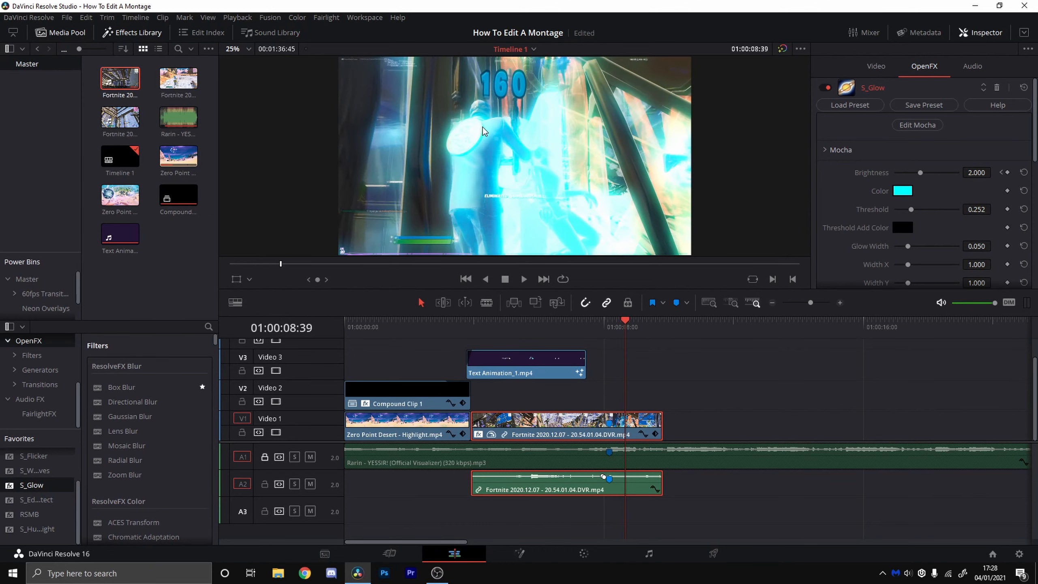
pyautogui.press('Right')
pyautogui.press('Right')
pyautogui.press('Right')
pyautogui.press('Right')
pyautogui.press('Right')
pyautogui.press('Right')
pyautogui.press('Right')
pyautogui.press('Right')
pyautogui.press('Right')
pyautogui.press('Right')
pyautogui.press('Right')
pyautogui.press('Right')
pyautogui.press('Right')
pyautogui.press('Right')
pyautogui.press('Right')
pyautogui.press('Right')
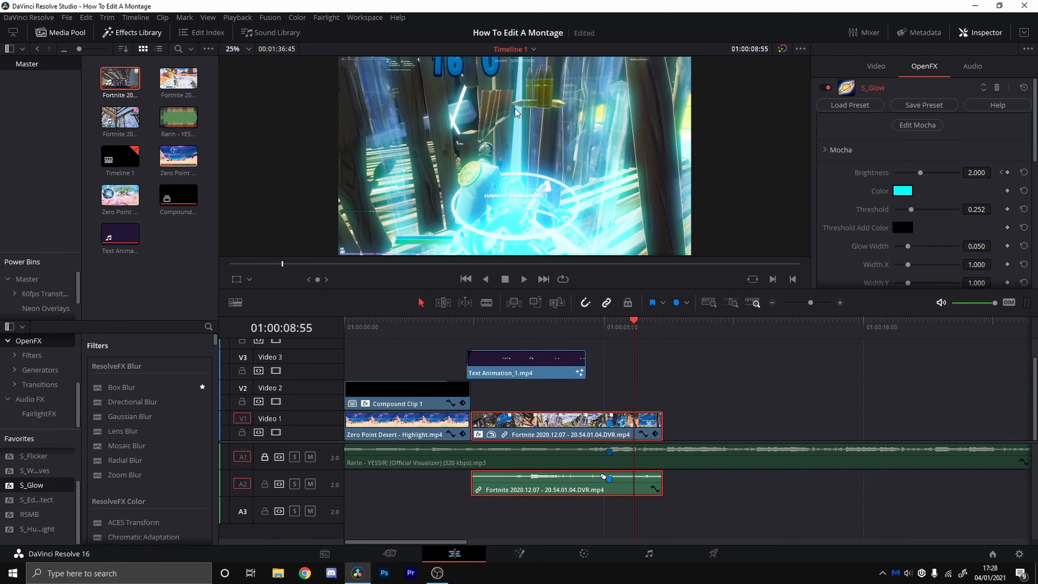
pyautogui.press('Right')
pyautogui.press('Right')
pyautogui.press('Right')
pyautogui.press('Right')
pyautogui.press('Right')
pyautogui.press('Right')
pyautogui.press('Right')
pyautogui.press('Right')
pyautogui.press('Right')
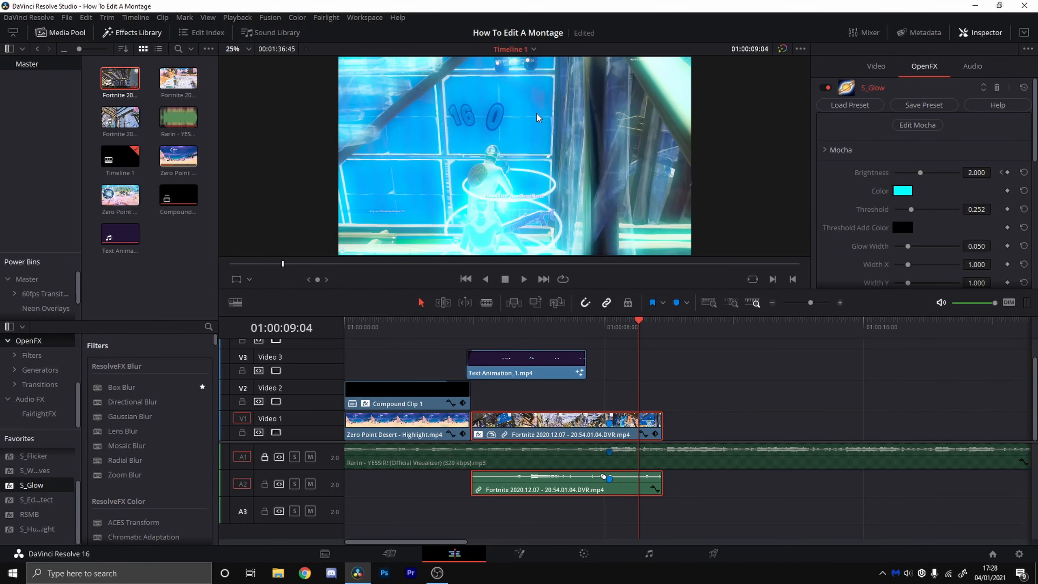
pyautogui.click(1007, 173)
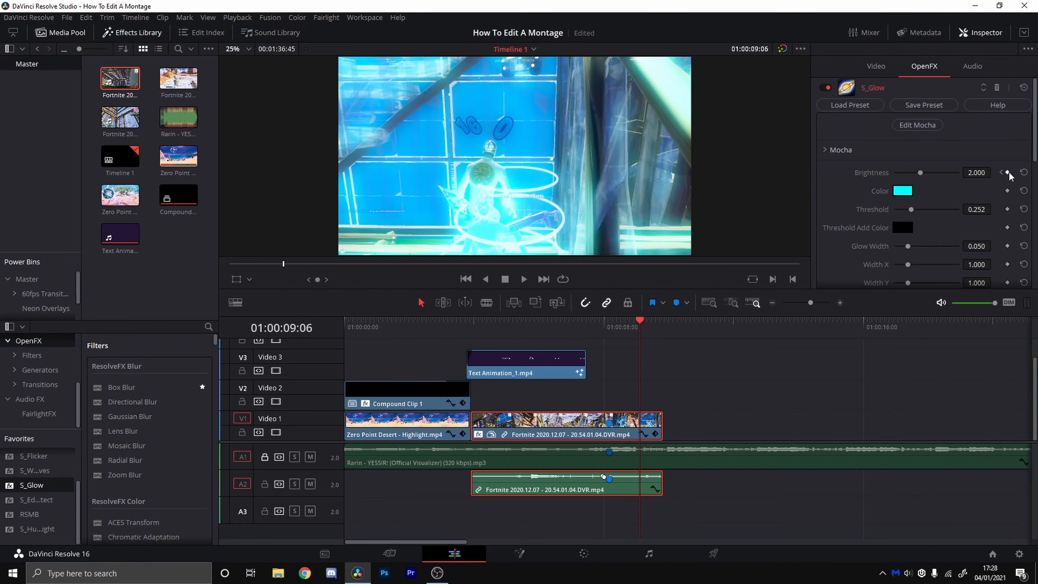
pyautogui.moveTo(920, 173); pyautogui.dragTo(900, 205)
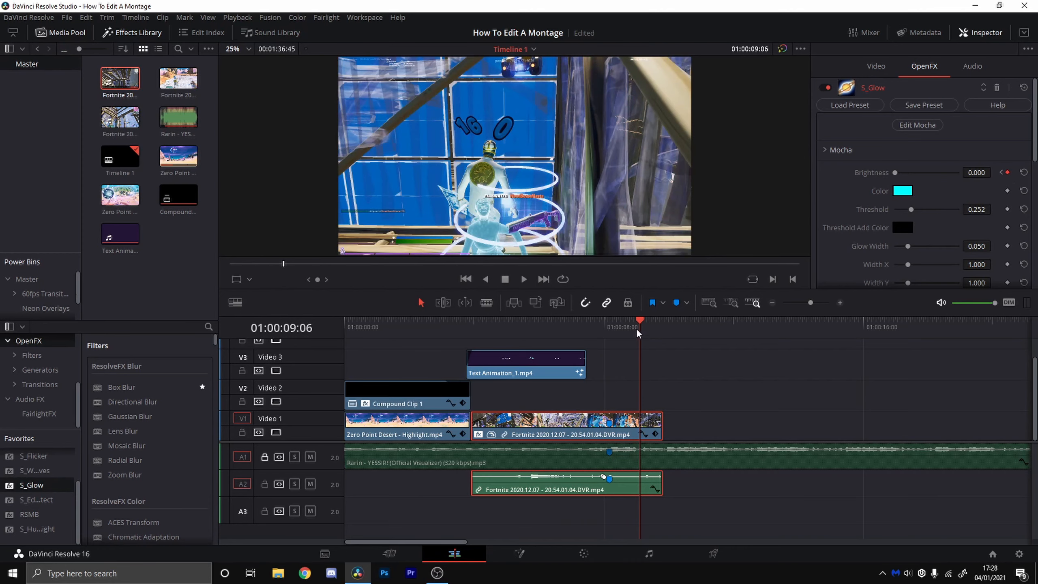
# Step: Set the proxy mode to Quarter Resolution and play back the glow flash from 01:00:07:28
pyautogui.click(584, 329)
pyautogui.click(237, 17)
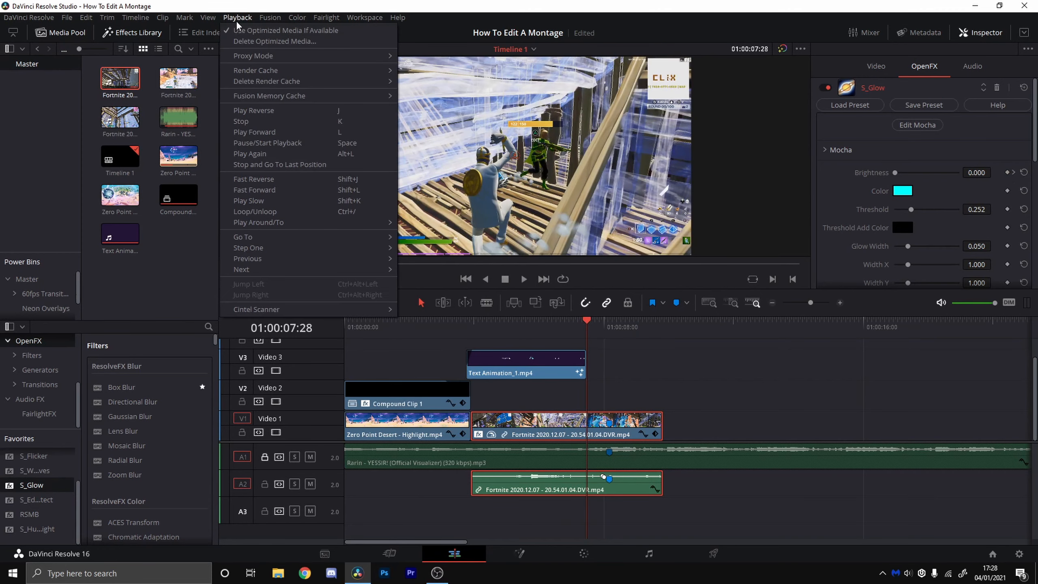
pyautogui.moveTo(251, 55)
pyautogui.click(475, 78)
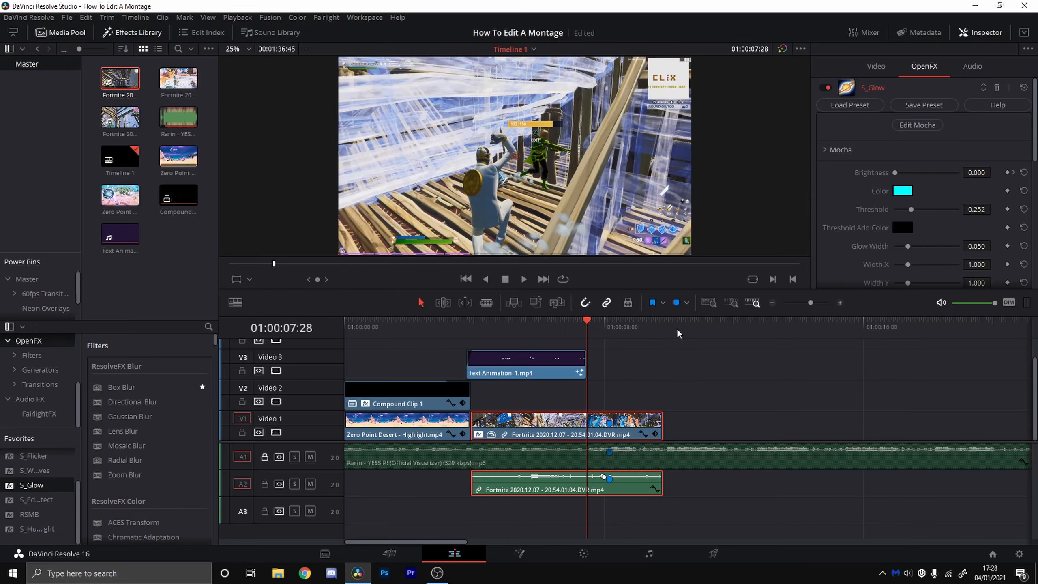
pyautogui.press('space')
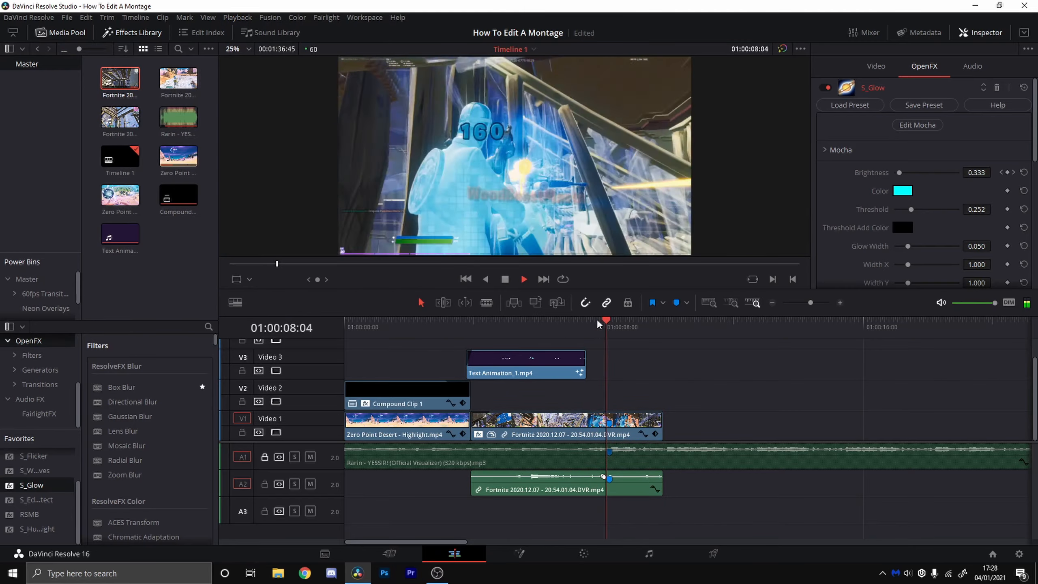
pyautogui.click(586, 324)
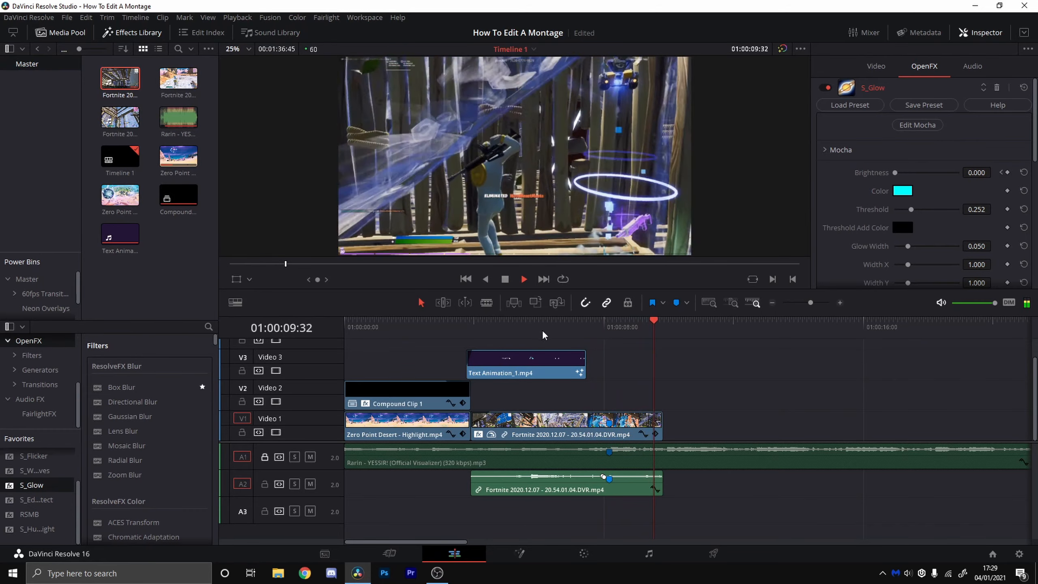
pyautogui.press('space')
# Step: Save the project
pyautogui.click(66, 18)
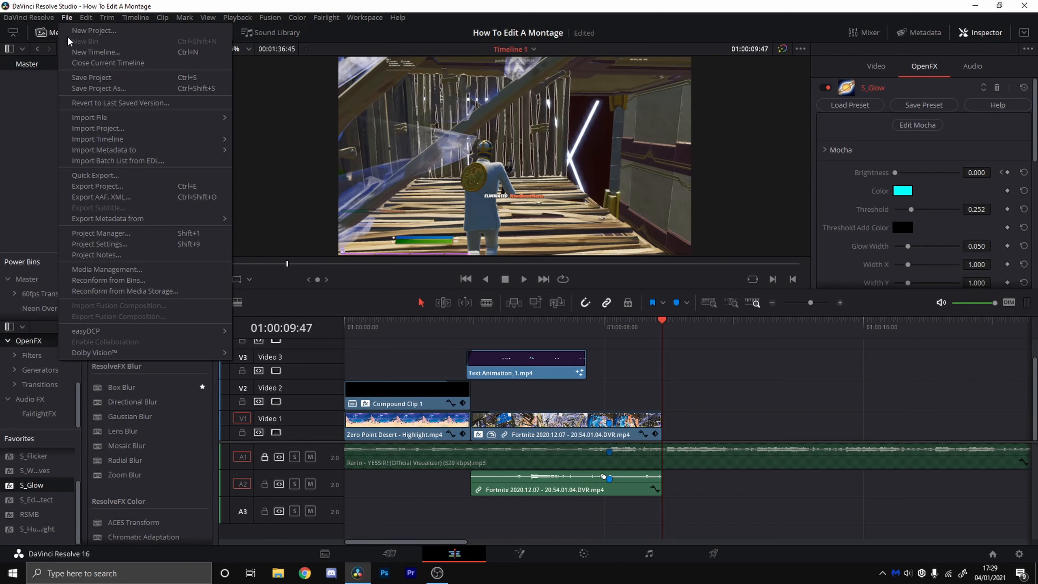
pyautogui.click(540, 215)
pyautogui.hotkey('ctrl', 's')
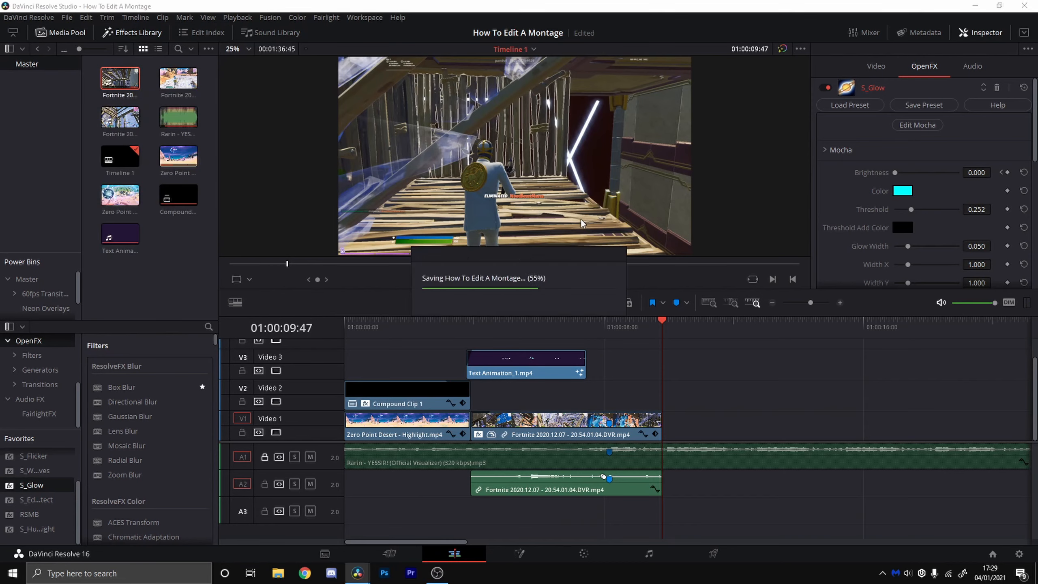
# Step: Replay the glow flash from 01:00:07:28, and play back the beginning of the gameplay clip on Video 1
pyautogui.click(608, 332)
pyautogui.click(588, 331)
pyautogui.press('space')
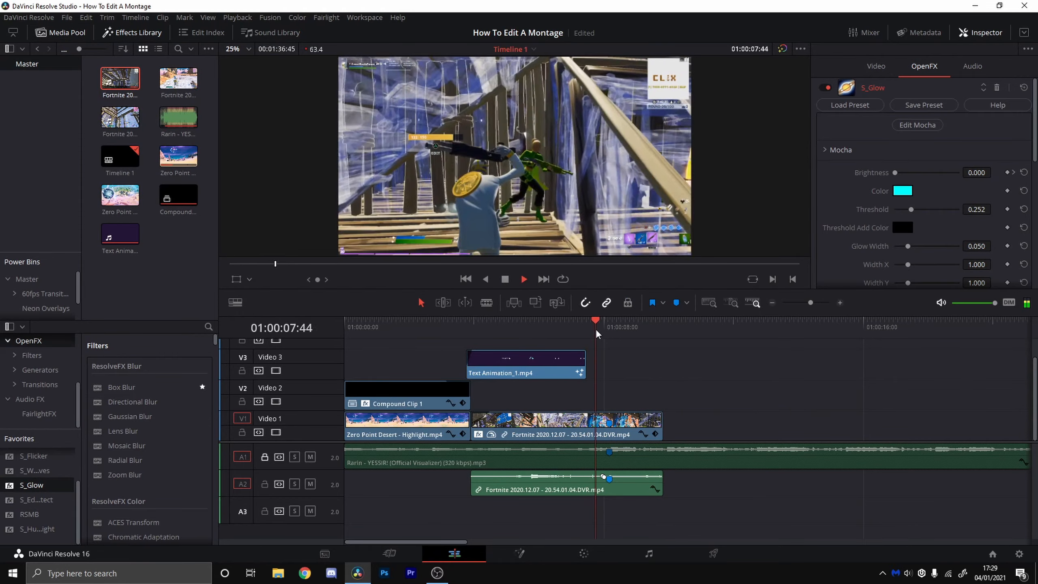
pyautogui.click(588, 330)
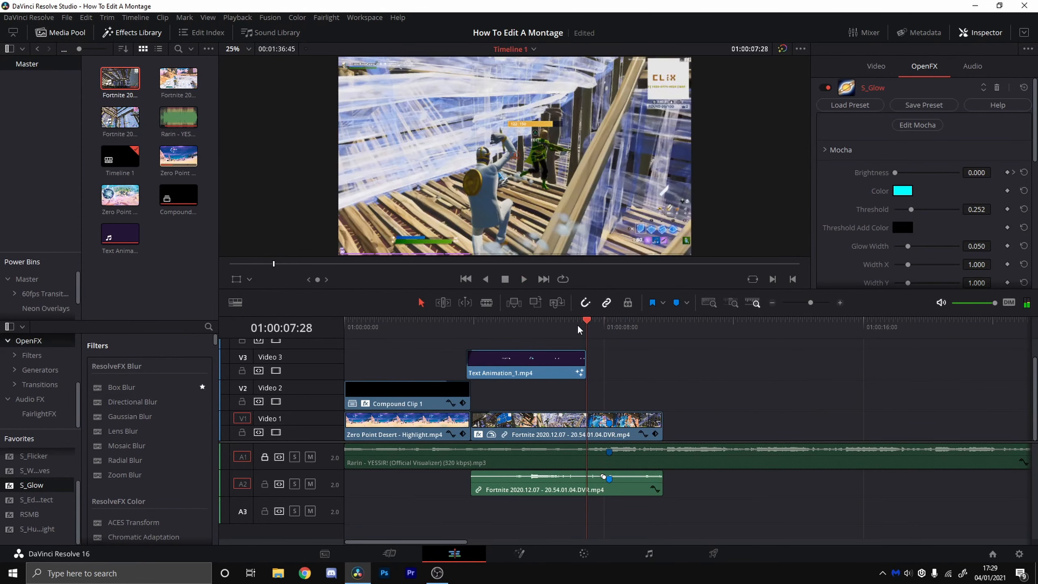
pyautogui.press('space')
pyautogui.press('space')
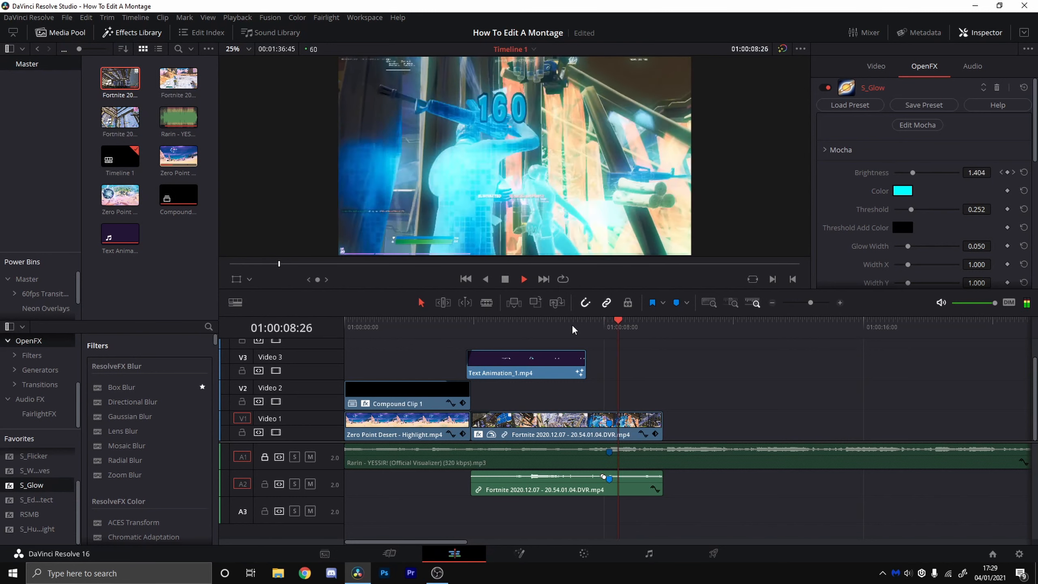
pyautogui.press('space')
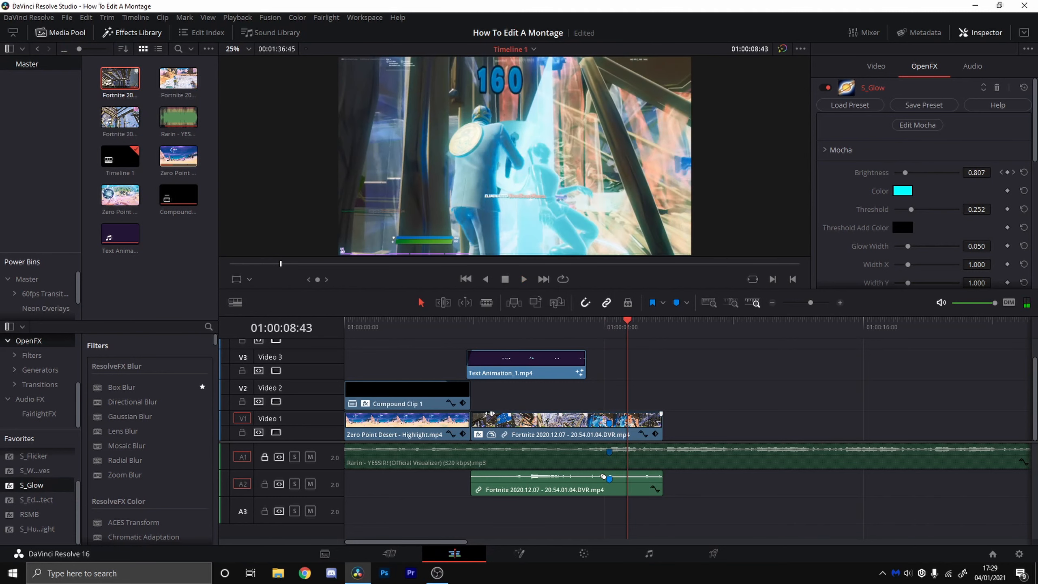
pyautogui.moveTo(628, 321); pyautogui.dragTo(474, 343)
pyautogui.press('space')
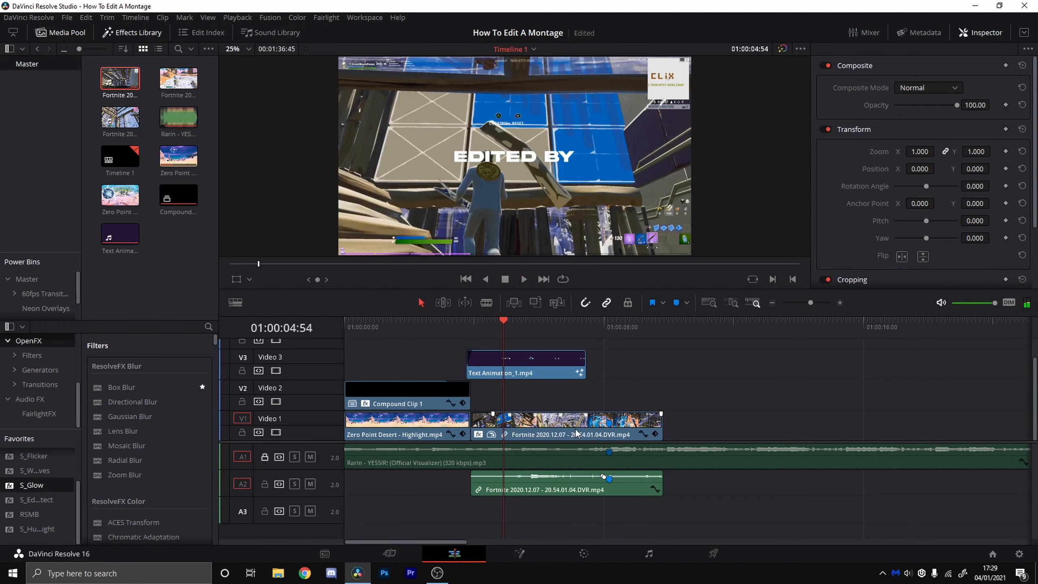
# Step: Try adjusting the saturation in the primaries color wheels on the Color page, and return to the Edit page
pyautogui.click(520, 490)
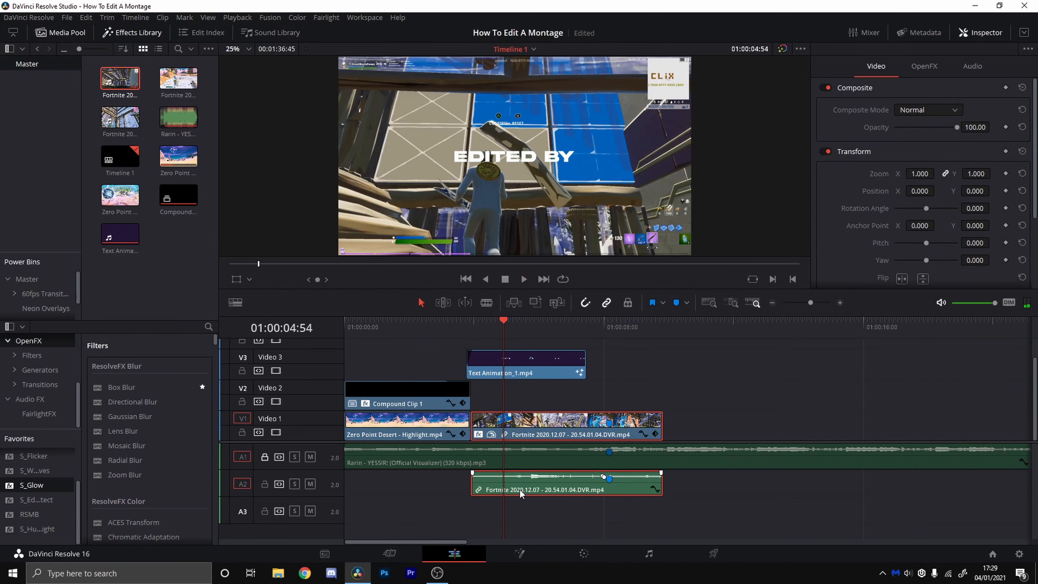
pyautogui.click(589, 554)
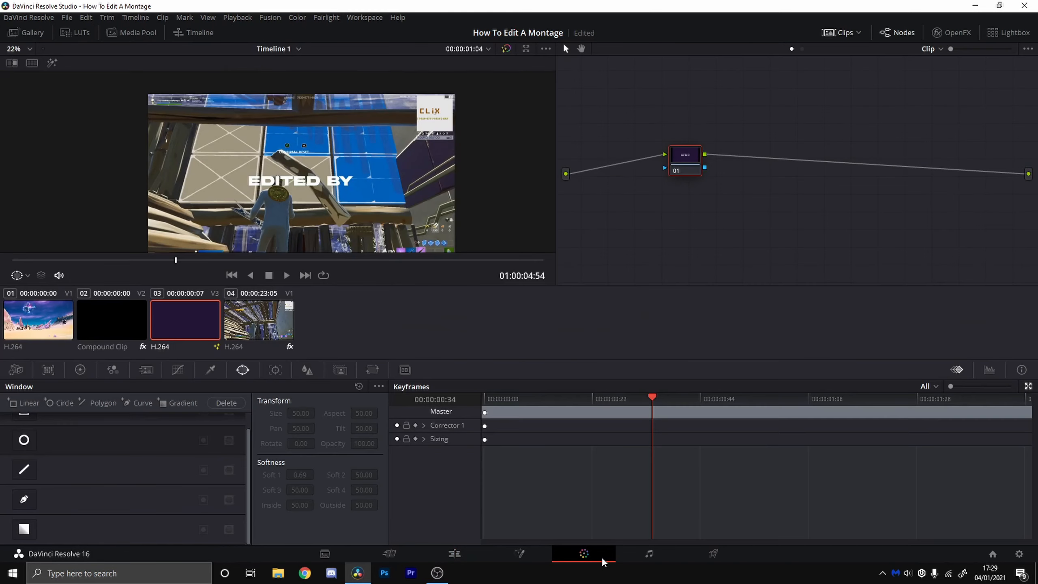
pyautogui.click(94, 369)
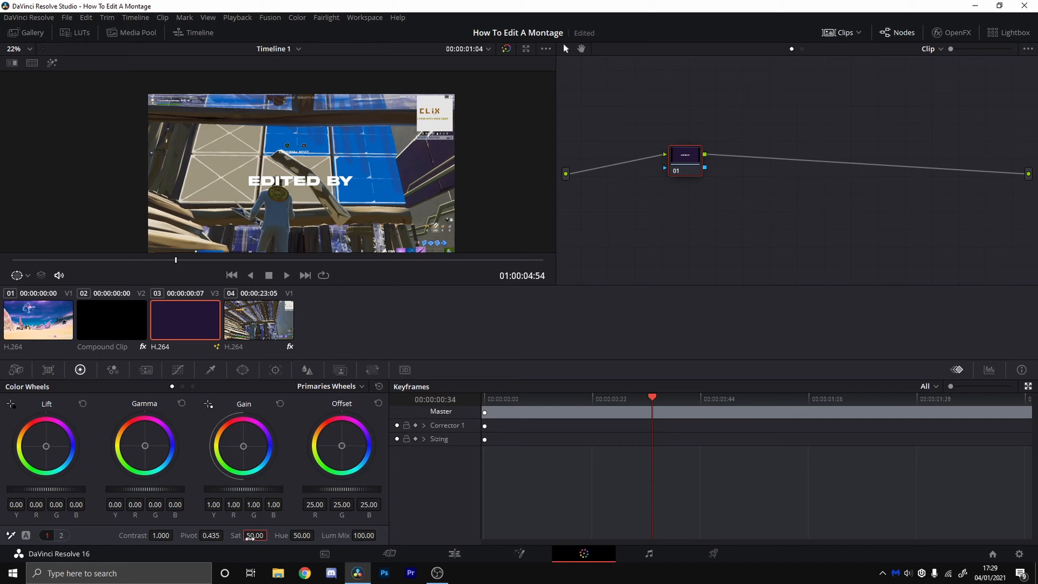
pyautogui.moveTo(256, 538); pyautogui.dragTo(270, 535)
pyautogui.click(455, 554)
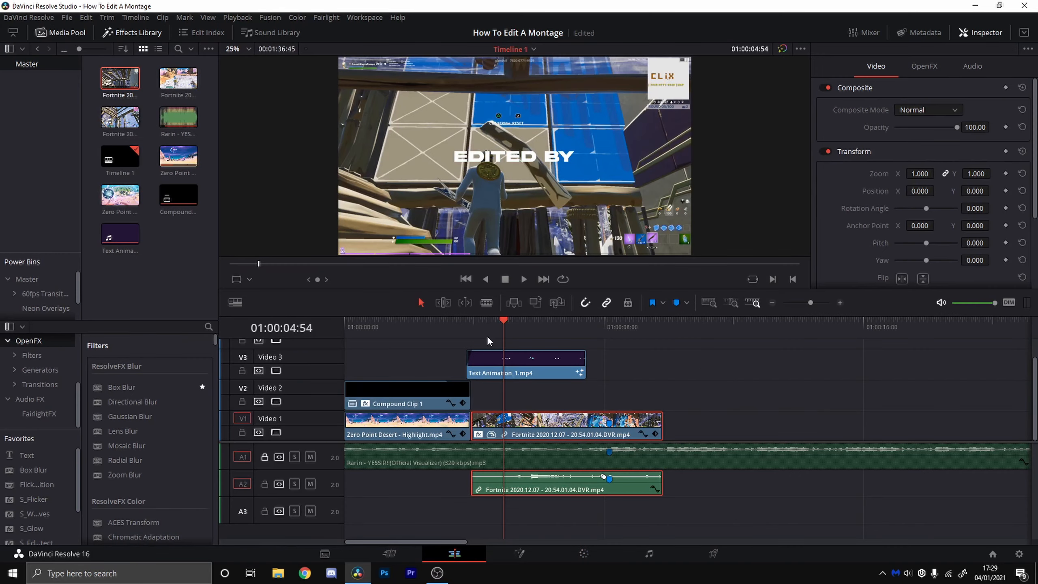
# Step: Turn proxy mode off and play back the elimination shot from 01:00:07:28
pyautogui.moveTo(487, 336); pyautogui.dragTo(596, 349)
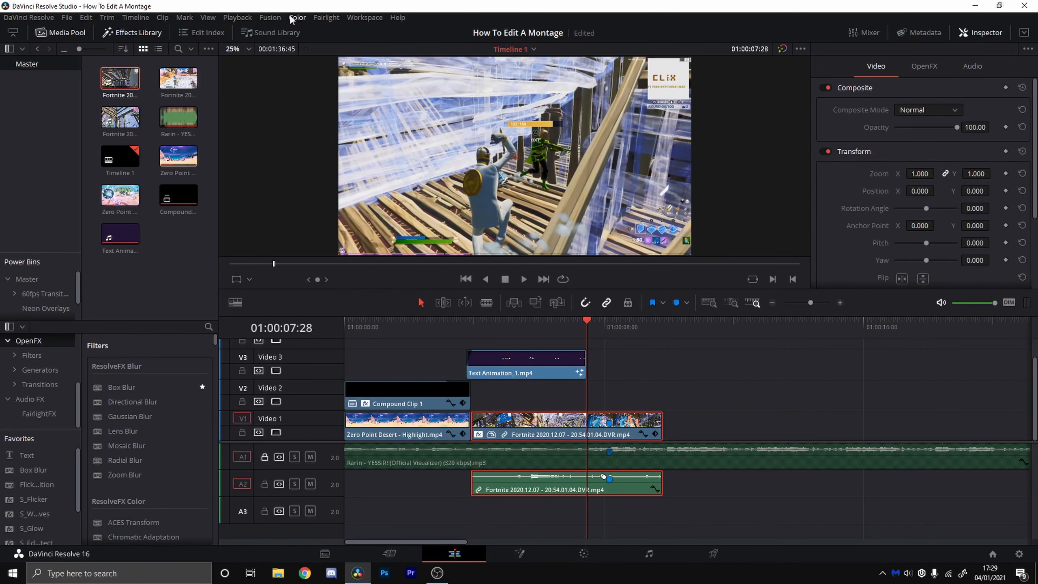
pyautogui.click(245, 17)
pyautogui.moveTo(269, 58)
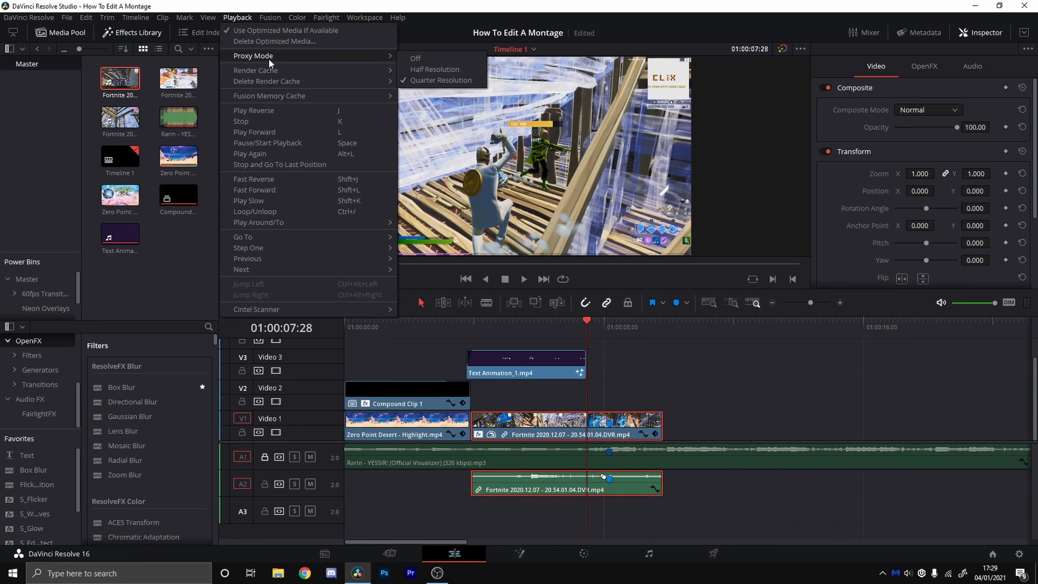
pyautogui.click(428, 58)
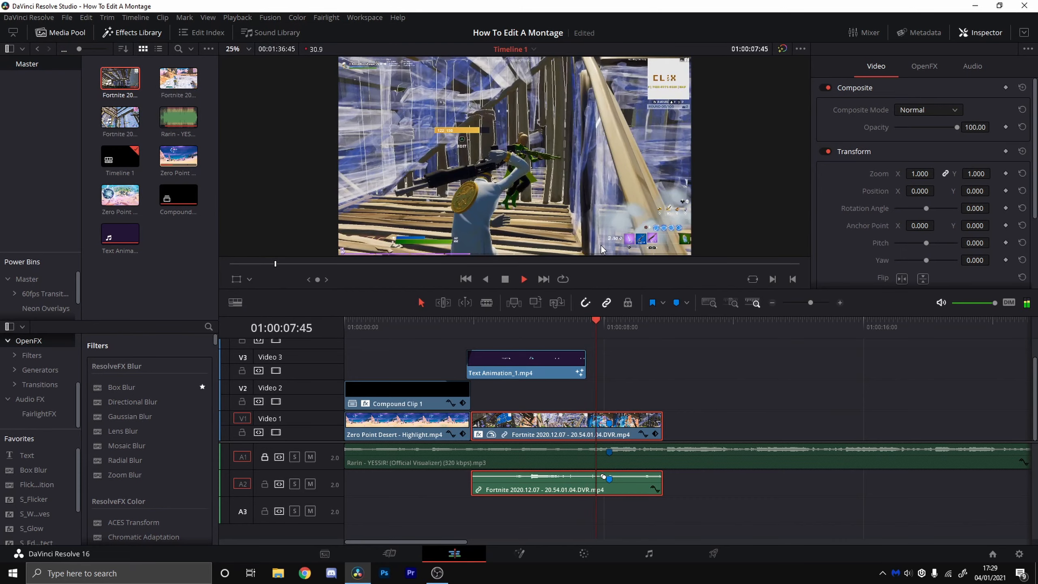
pyautogui.press('space')
# Step: Set the proxy mode to Half Resolution and return the playhead to 01:00:07:28
pyautogui.click(250, 18)
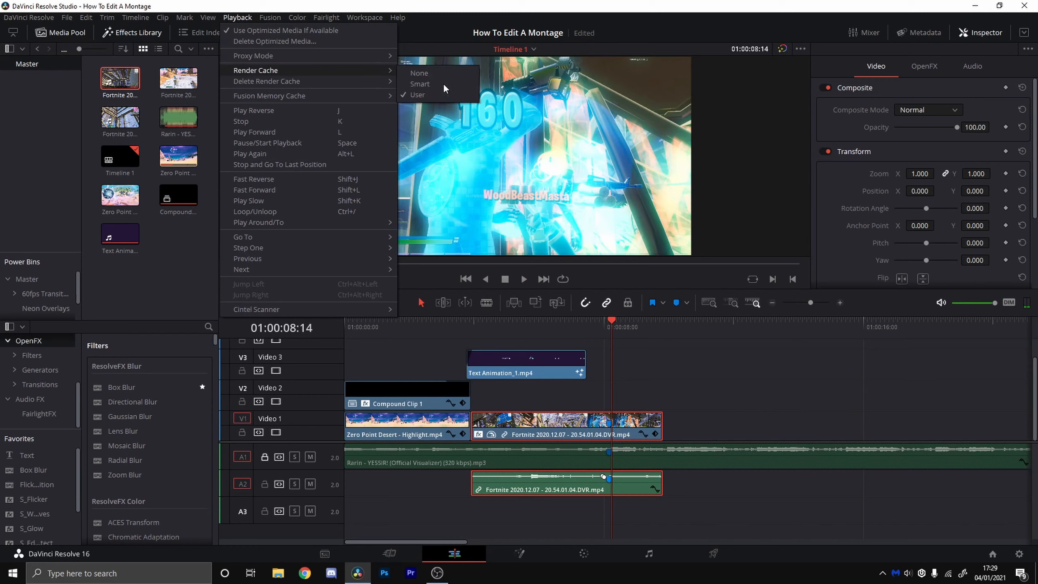
pyautogui.moveTo(382, 58)
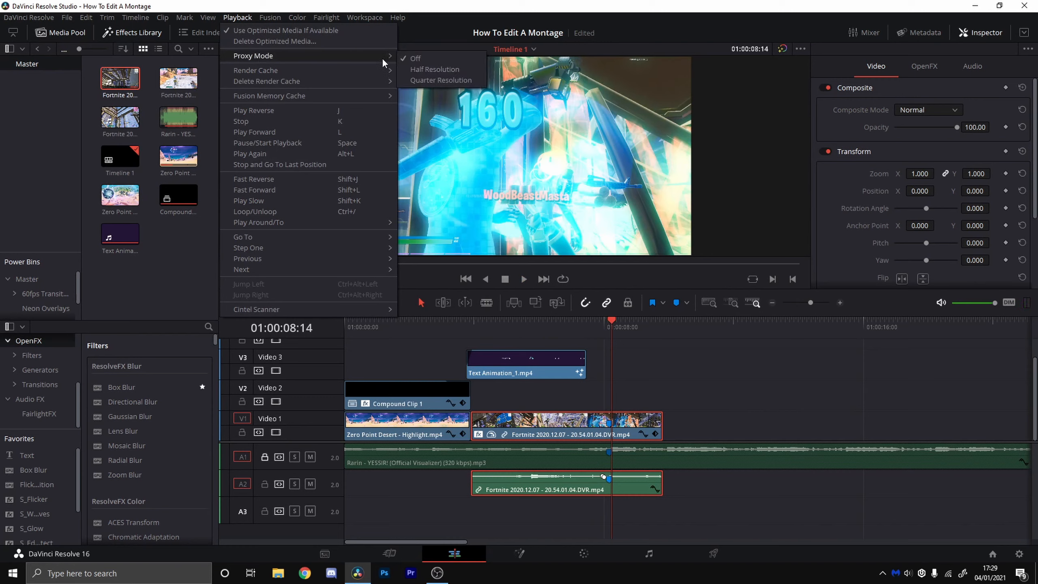
pyautogui.click(432, 72)
pyautogui.click(587, 323)
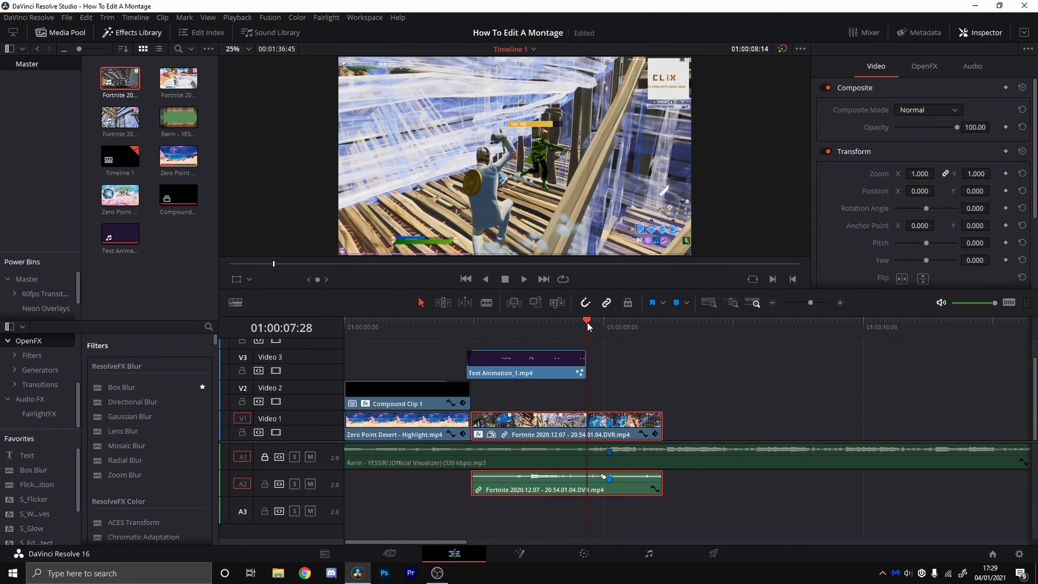
pyautogui.moveTo(582, 351); pyautogui.dragTo(577, 353)
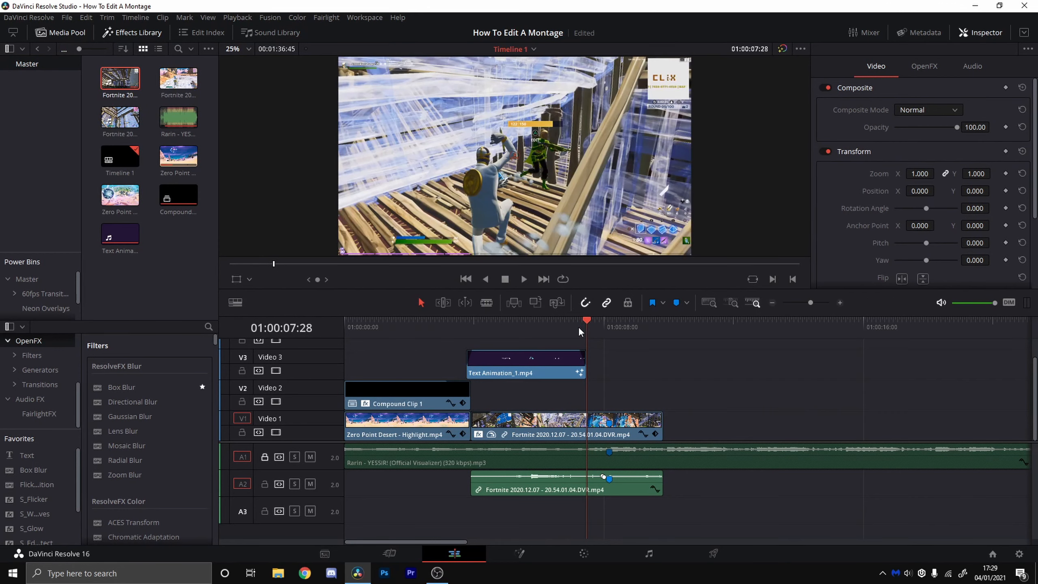
pyautogui.moveTo(585, 323)
pyautogui.mouseDown()
pyautogui.moveTo(601, 339)
pyautogui.moveTo(583, 337)
pyautogui.mouseUp()
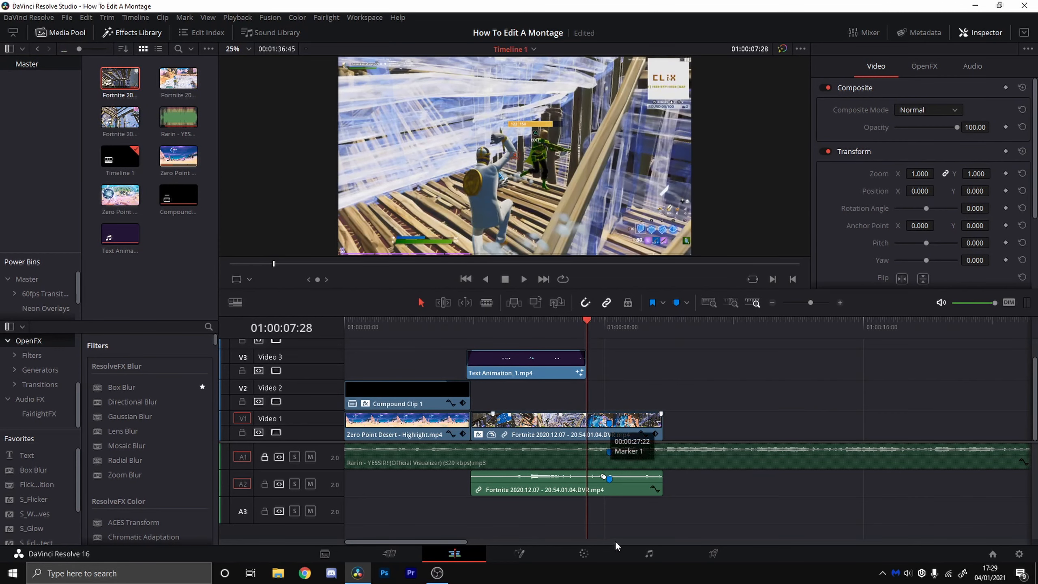
# Step: Play back the first gameplay clip on Video 1 from 01:00:07:28 to its end
pyautogui.press('space')
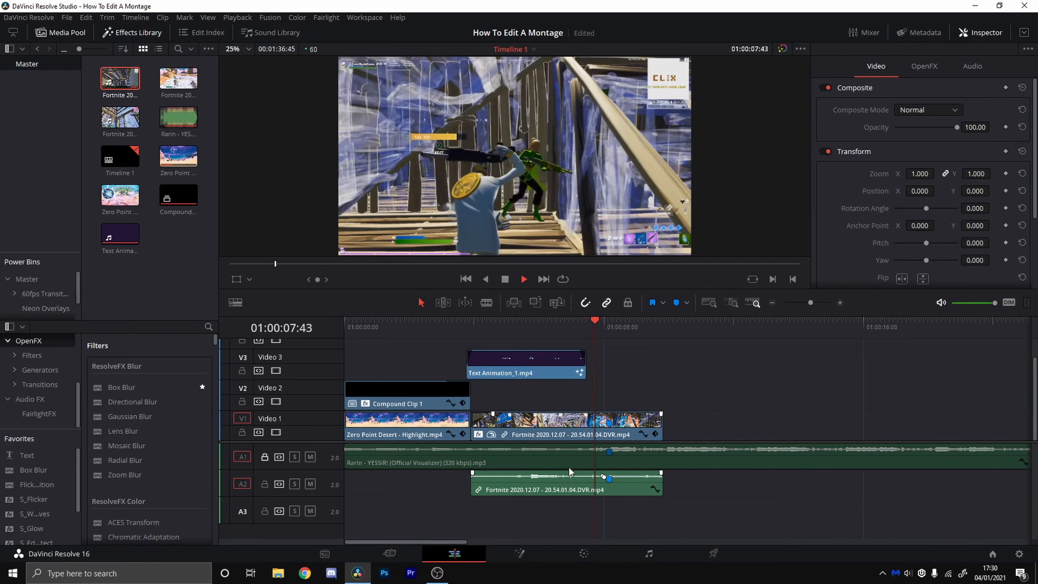
pyautogui.press('space')
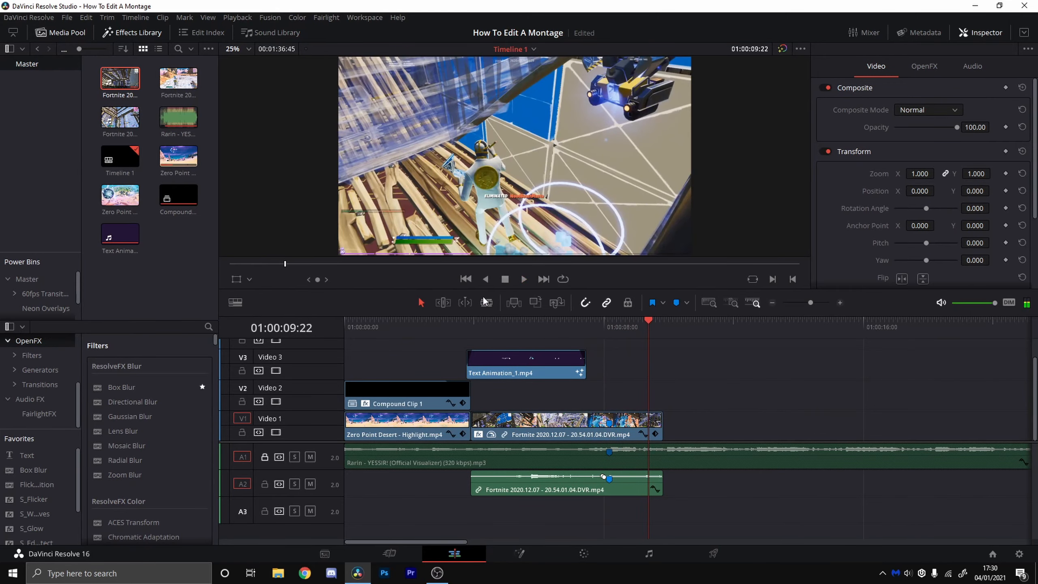
pyautogui.press('space')
pyautogui.press('space')
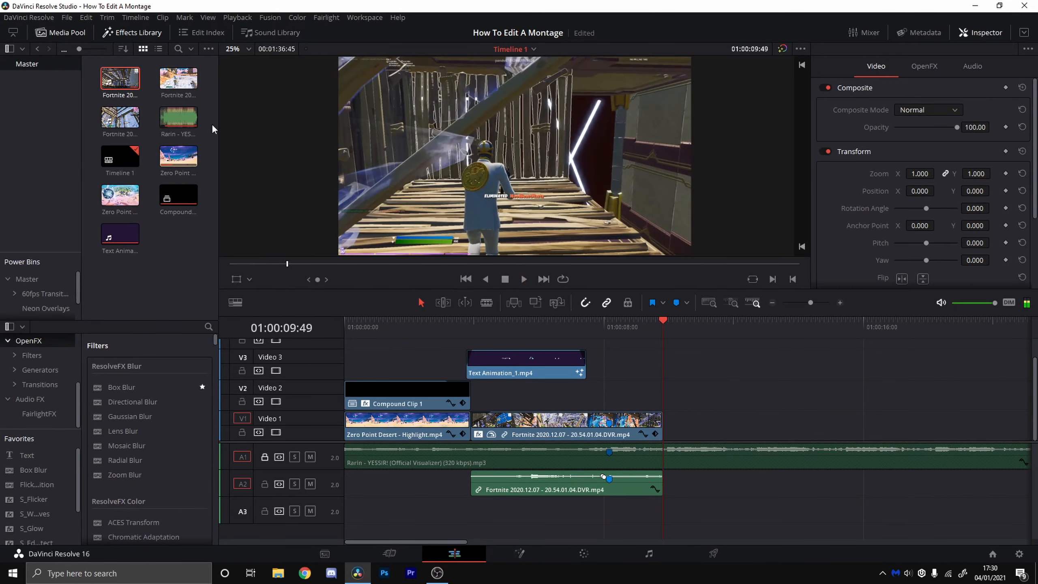
# Step: Add the clip Fortnite 2020.12.08 - 20.39.13.02 to Video 1, directly after the first gameplay clip
pyautogui.click(67, 17)
pyautogui.click(91, 77)
pyautogui.moveTo(178, 78); pyautogui.dragTo(715, 428)
pyautogui.press('space')
pyautogui.press('space')
pyautogui.click(857, 326)
pyautogui.moveTo(591, 542); pyautogui.dragTo(559, 540)
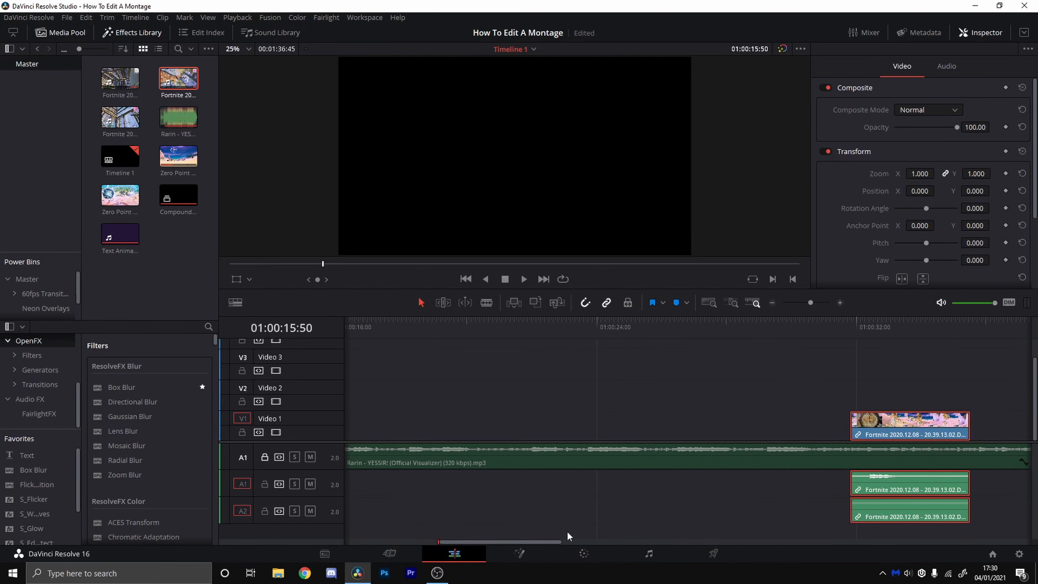
pyautogui.moveTo(866, 433); pyautogui.dragTo(576, 436)
pyautogui.moveTo(571, 542); pyautogui.dragTo(524, 540)
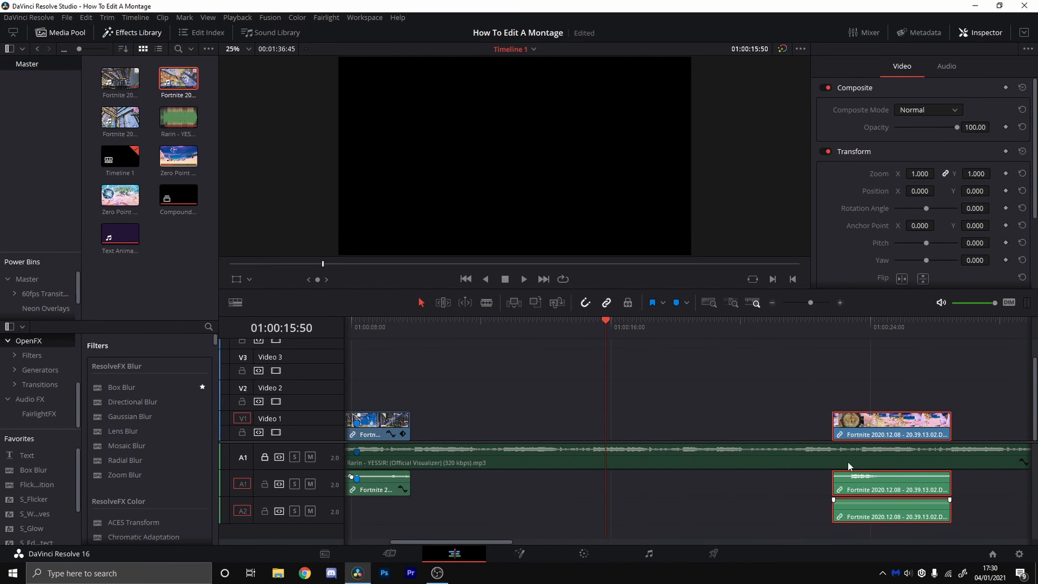
pyautogui.moveTo(886, 437); pyautogui.dragTo(466, 419)
# Step: Play back the start of the newly added gameplay clip from 01:00:09:50
pyautogui.moveTo(608, 324); pyautogui.dragTo(410, 351)
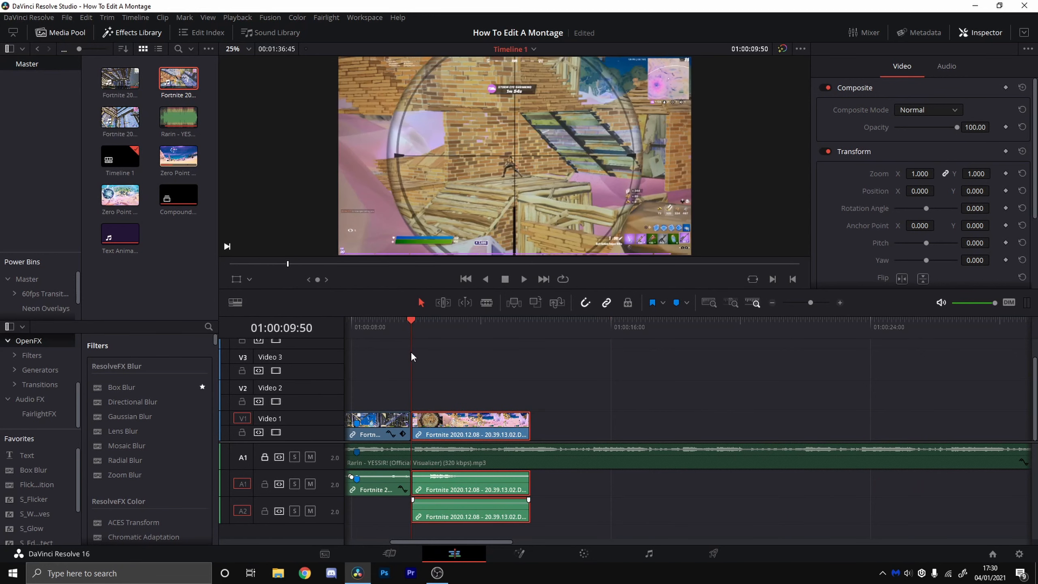
pyautogui.press('space')
pyautogui.press('space')
# Step: Remove only the new clip's second audio part on the lowest audio track, temporarily locking its video and first audio tracks
pyautogui.click(264, 484)
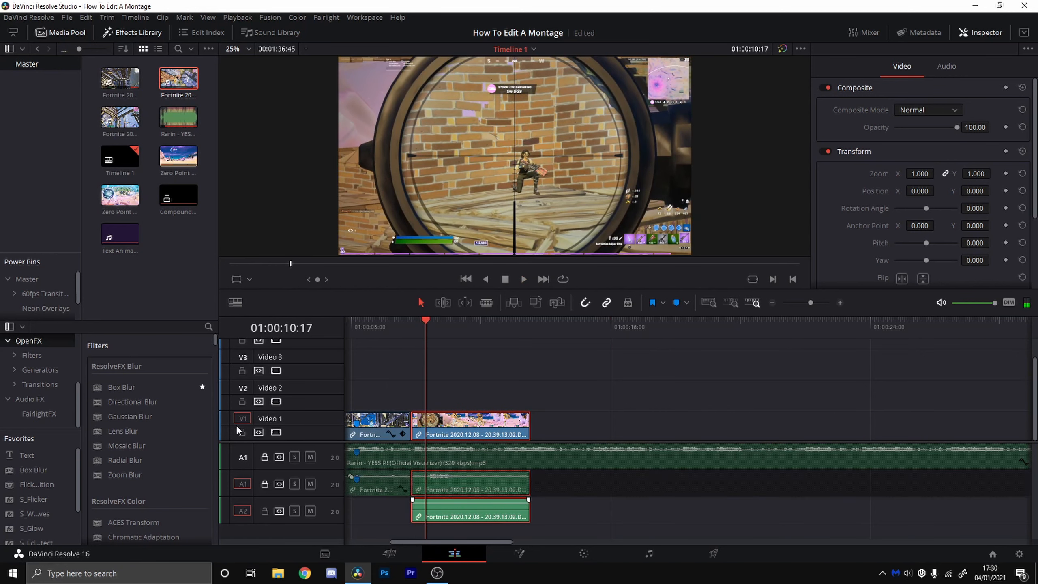
pyautogui.click(242, 431)
pyautogui.rightClick(482, 506)
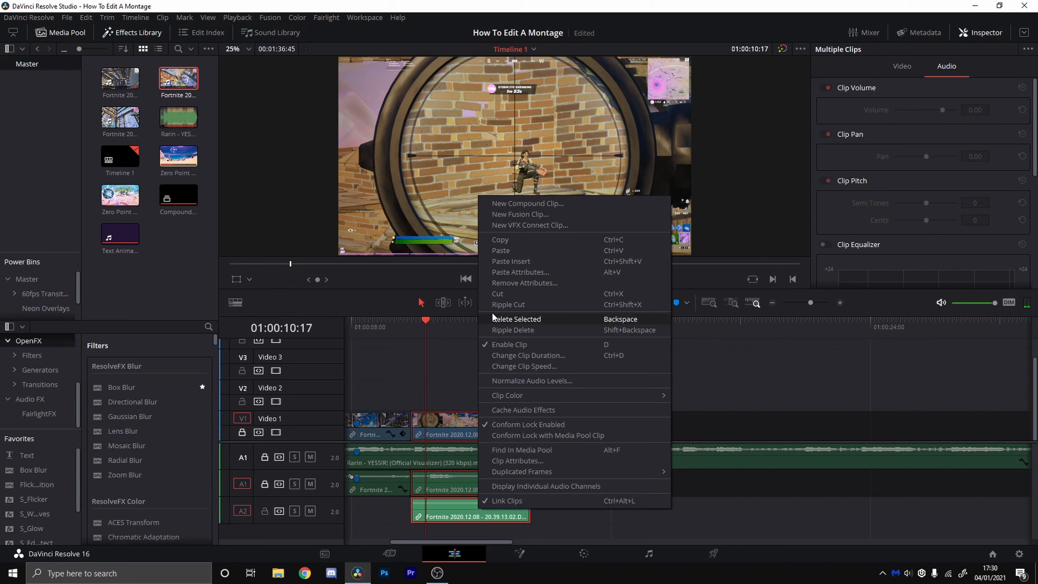
pyautogui.click(507, 297)
pyautogui.click(265, 484)
pyautogui.click(242, 432)
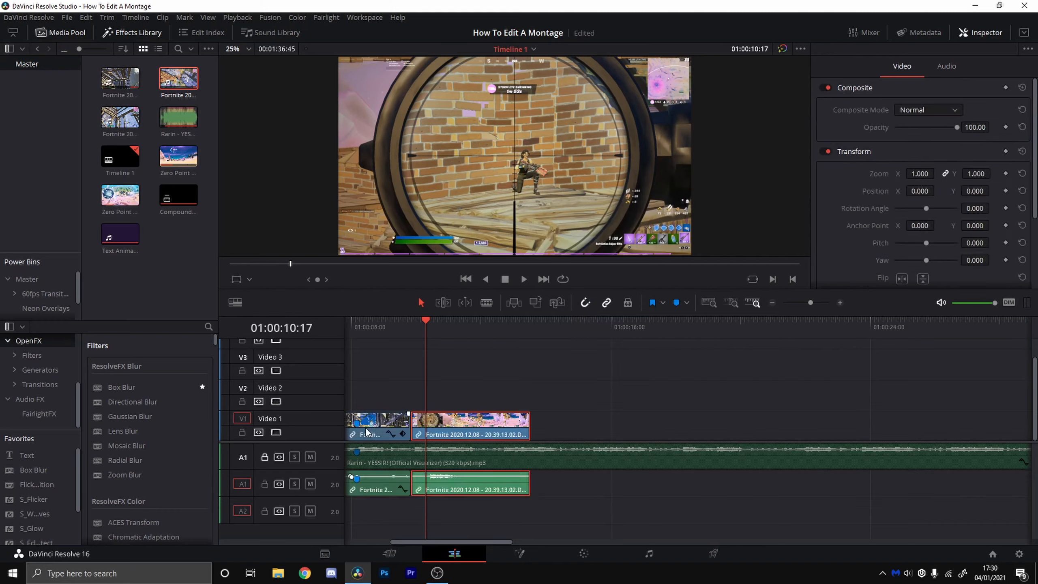
# Step: Play the new clip from 01:00:09:50 and extend its start with slightly earlier footage, keeping it against the first gameplay clip
pyautogui.press('space')
pyautogui.click(402, 334)
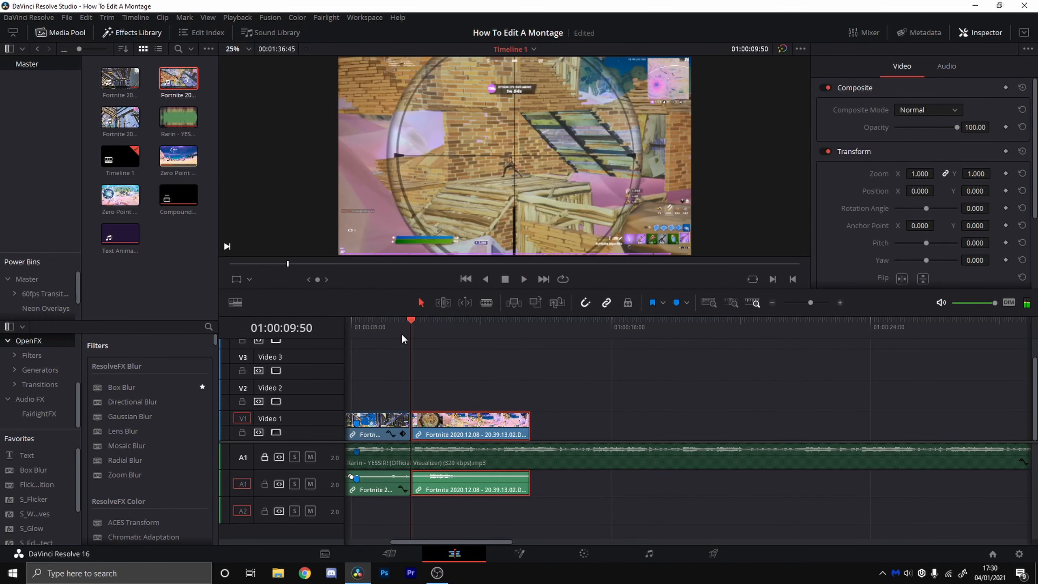
pyautogui.press('space')
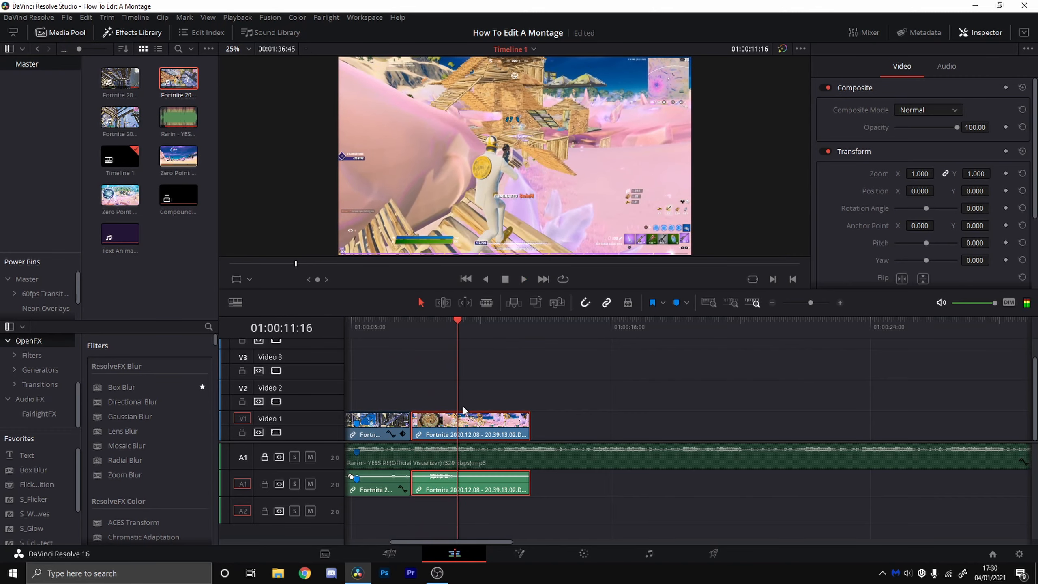
pyautogui.moveTo(466, 431); pyautogui.dragTo(411, 426)
# Step: Replay the new clip from 01:00:09:50 and extend its start with still more earlier footage so the shot falls later
pyautogui.press('space')
pyautogui.click(400, 332)
pyautogui.press('space')
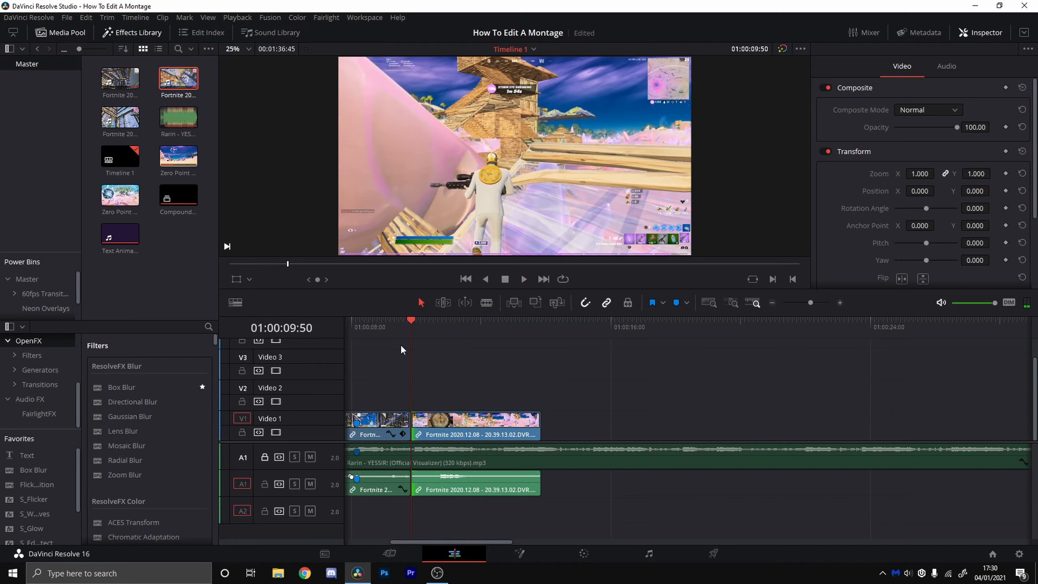
pyautogui.press('space')
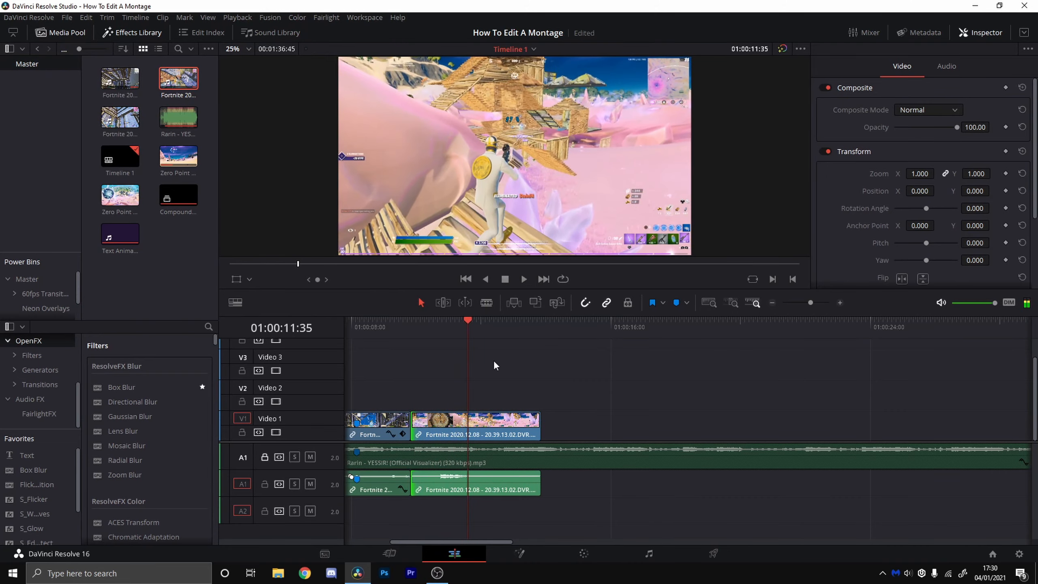
pyautogui.moveTo(440, 435); pyautogui.dragTo(413, 421)
# Step: Trim the end of the new gameplay clip to 01:00:13:46 and play the clip back
pyautogui.moveTo(491, 335); pyautogui.dragTo(524, 344)
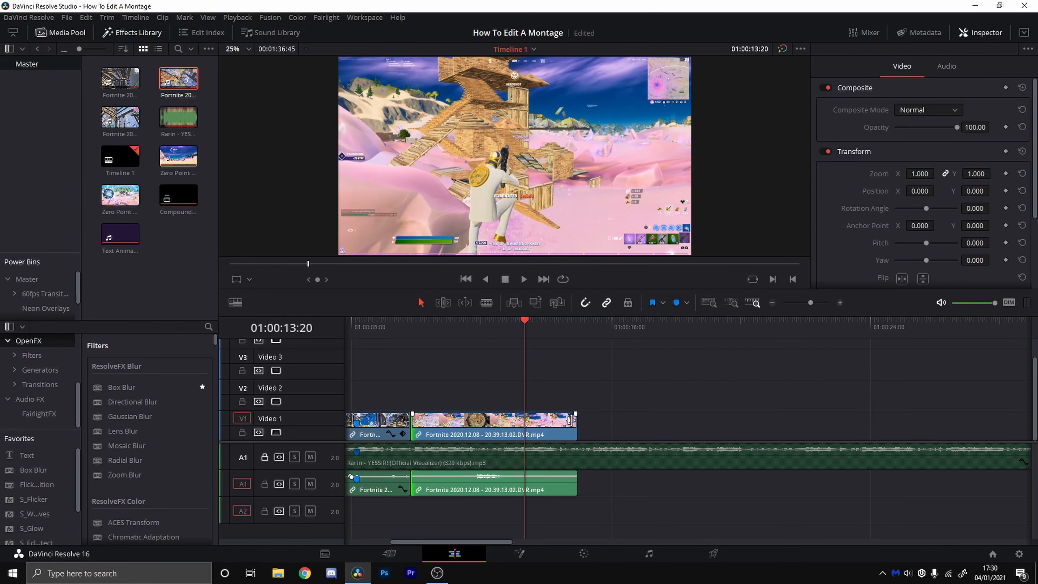
pyautogui.moveTo(575, 426); pyautogui.dragTo(523, 421)
pyautogui.click(509, 336)
pyautogui.press('space')
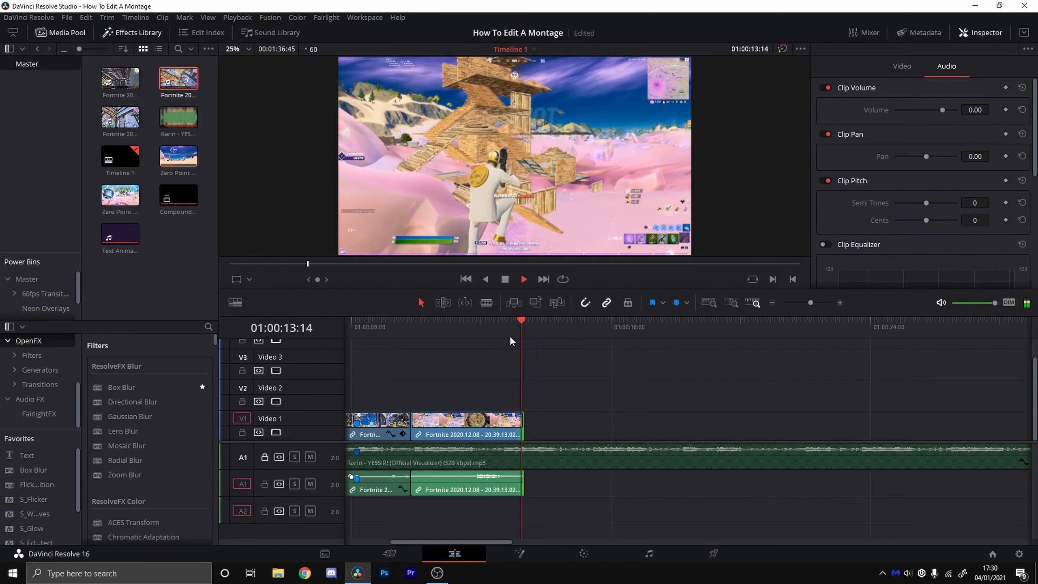
pyautogui.press('space')
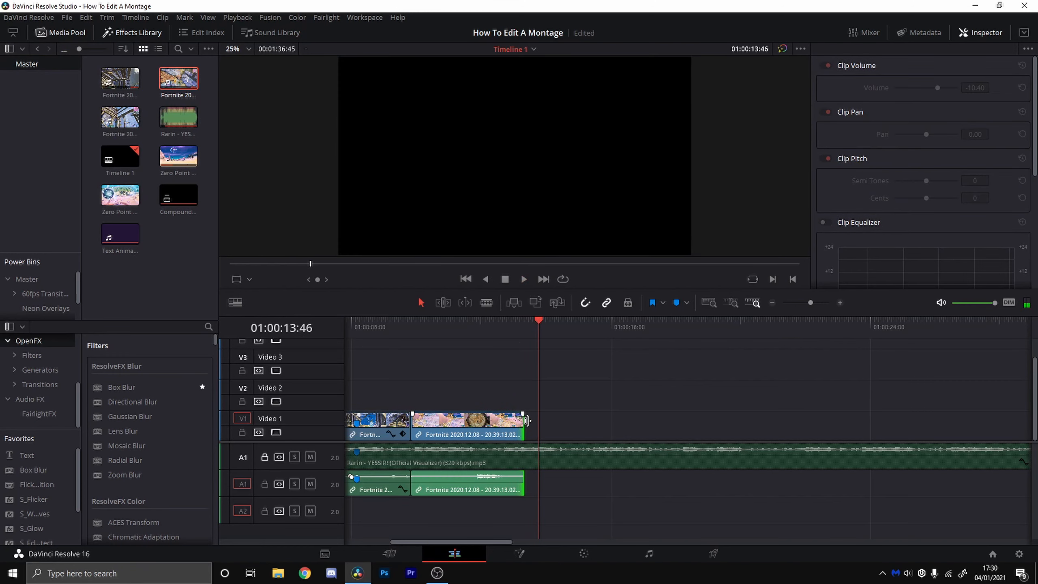
pyautogui.moveTo(524, 419); pyautogui.dragTo(538, 420)
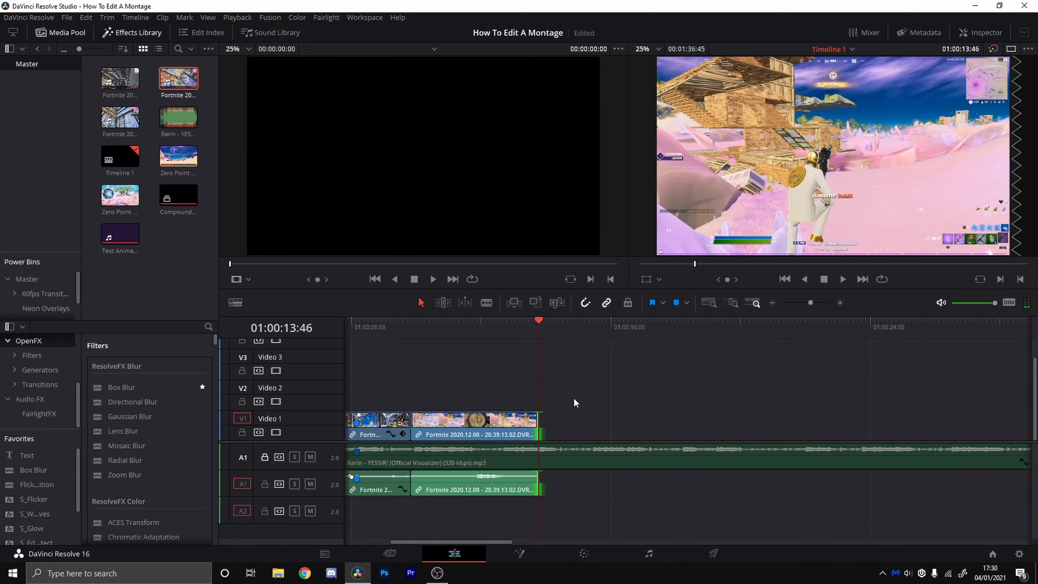
pyautogui.click(424, 349)
pyautogui.press('space')
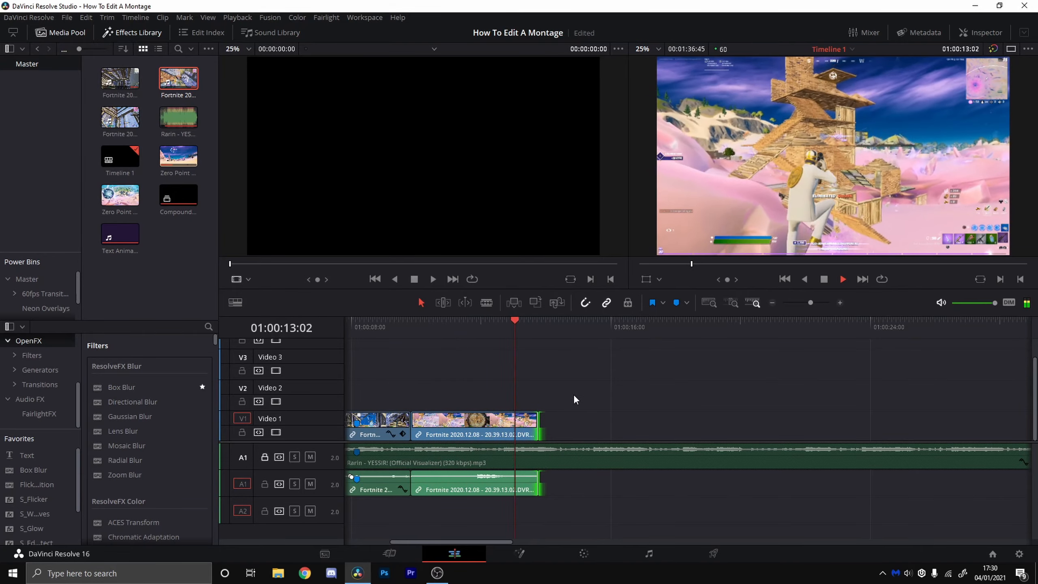
# Step: Find the frame just after the sniper shot at 01:00:12:03 and mark it on the second gameplay clip
pyautogui.moveTo(468, 332); pyautogui.dragTo(477, 355)
pyautogui.press('Right')
pyautogui.press('Right')
pyautogui.press('Right')
pyautogui.press('Right')
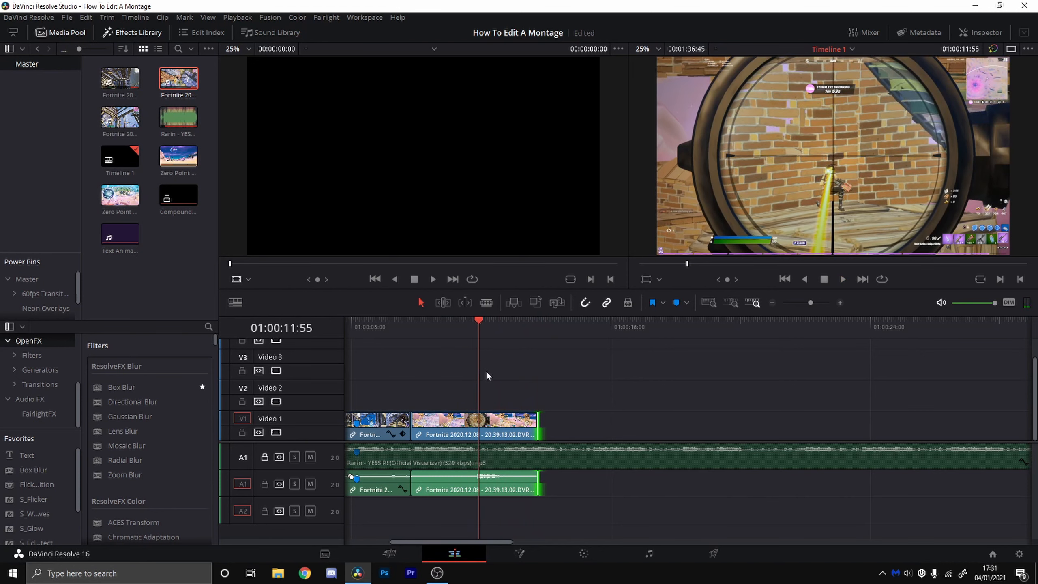
pyautogui.press('Right')
pyautogui.press('Right')
pyautogui.press('Right')
pyautogui.press('Right')
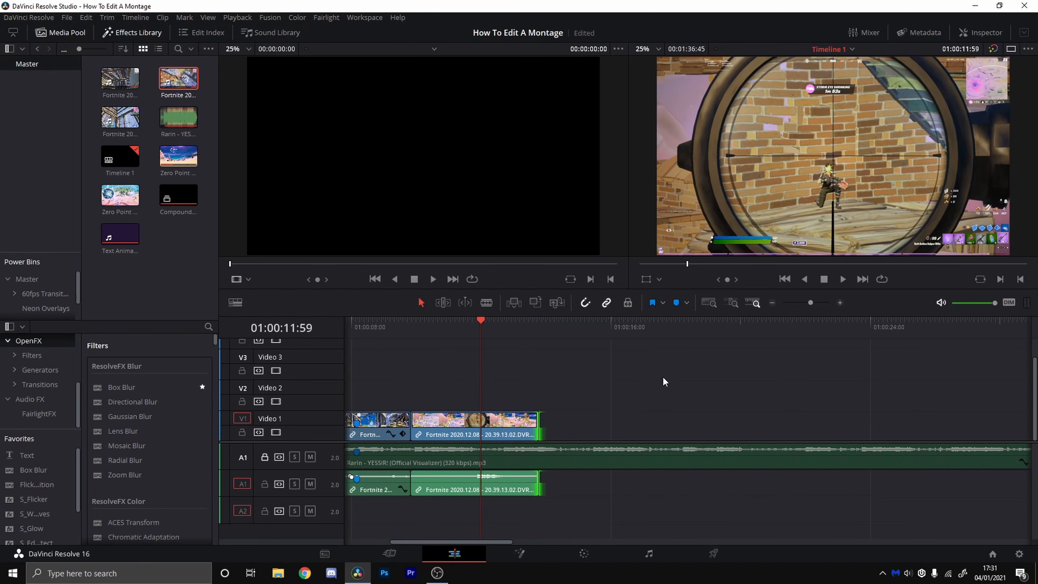
pyautogui.press('Right')
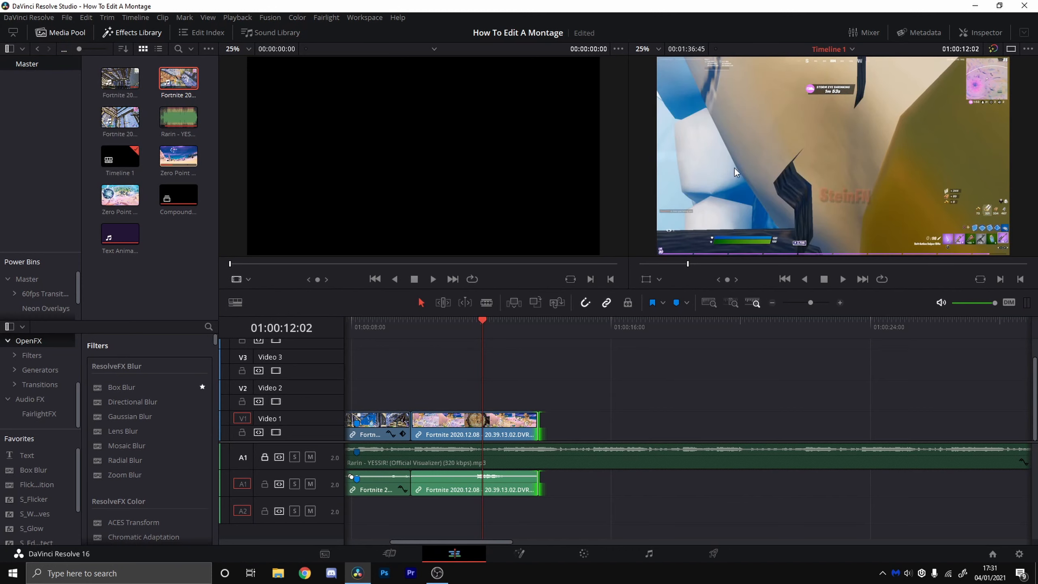
pyautogui.press('Right')
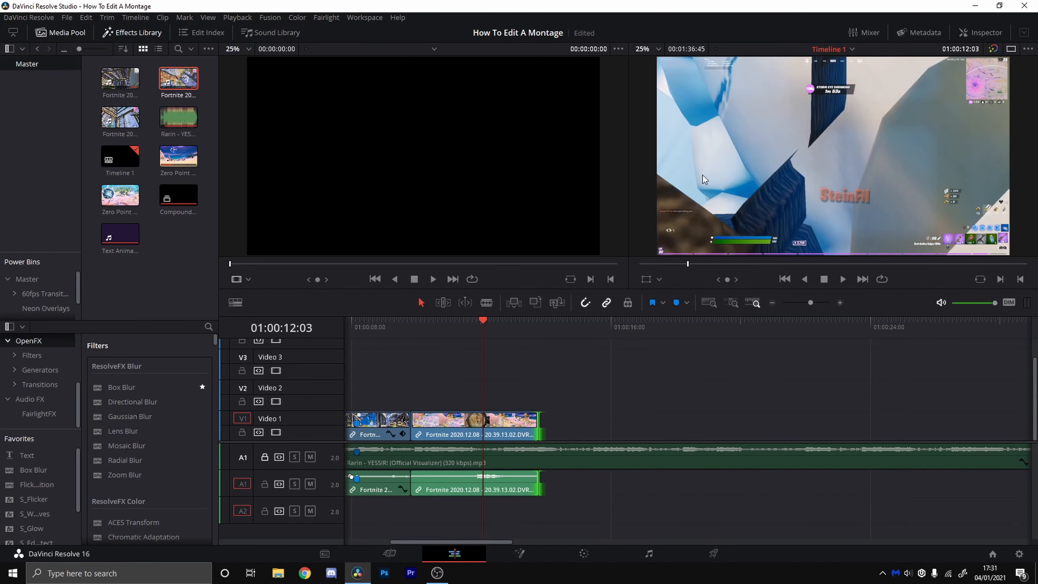
pyautogui.click(530, 423)
pyautogui.press('m')
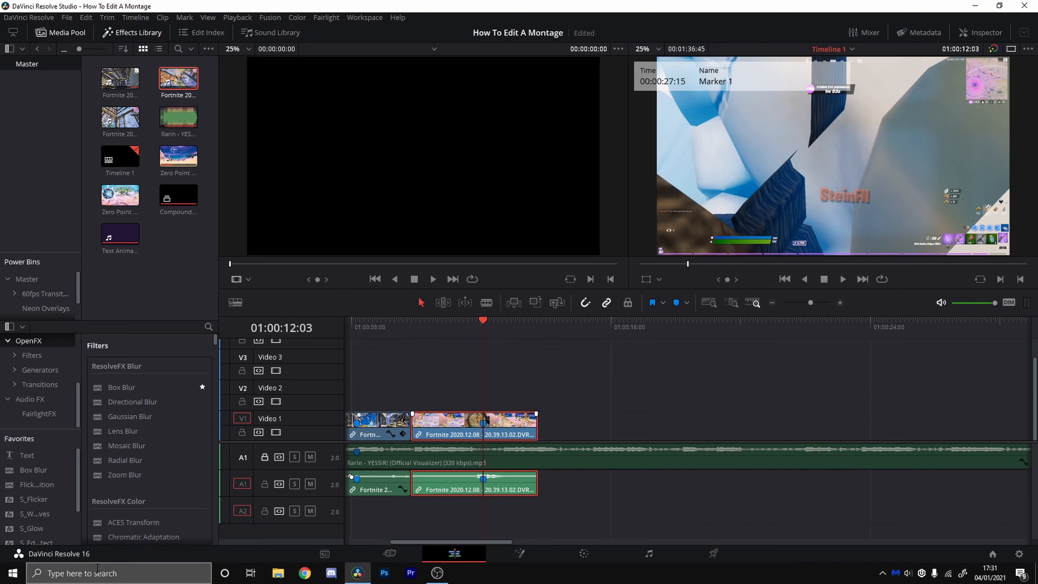
# Step: Add a Blur Dissolve video transition at the cut between the two gameplay clips on Video 1
pyautogui.scroll(1, 35, 397)
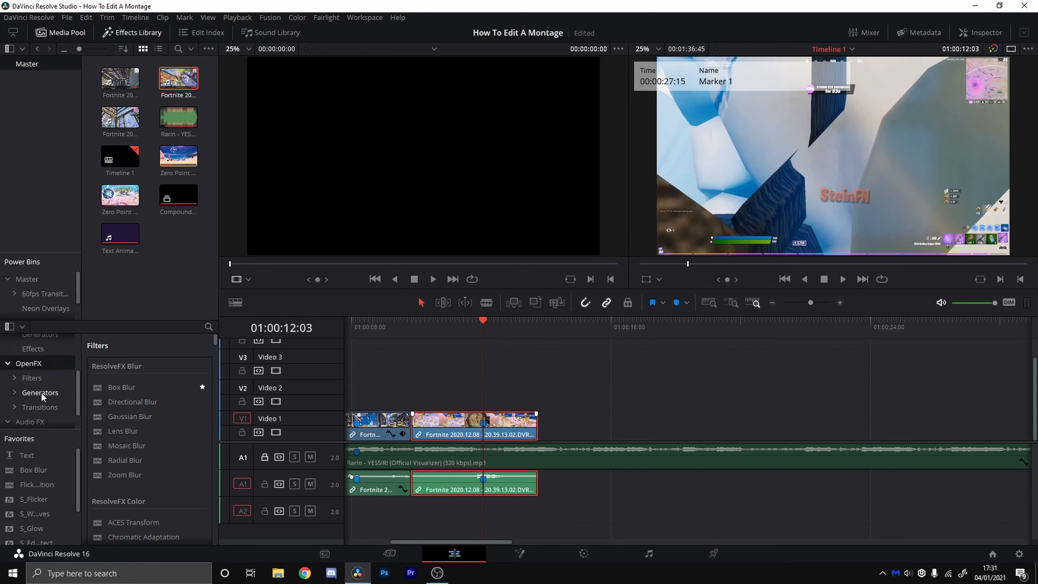
pyautogui.click(41, 406)
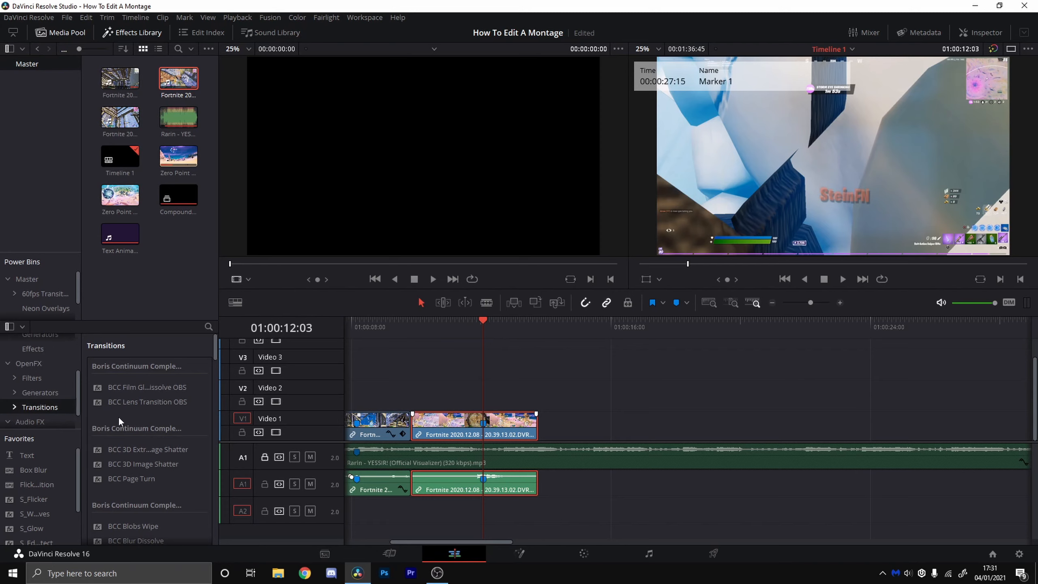
pyautogui.scroll(5, 37, 373)
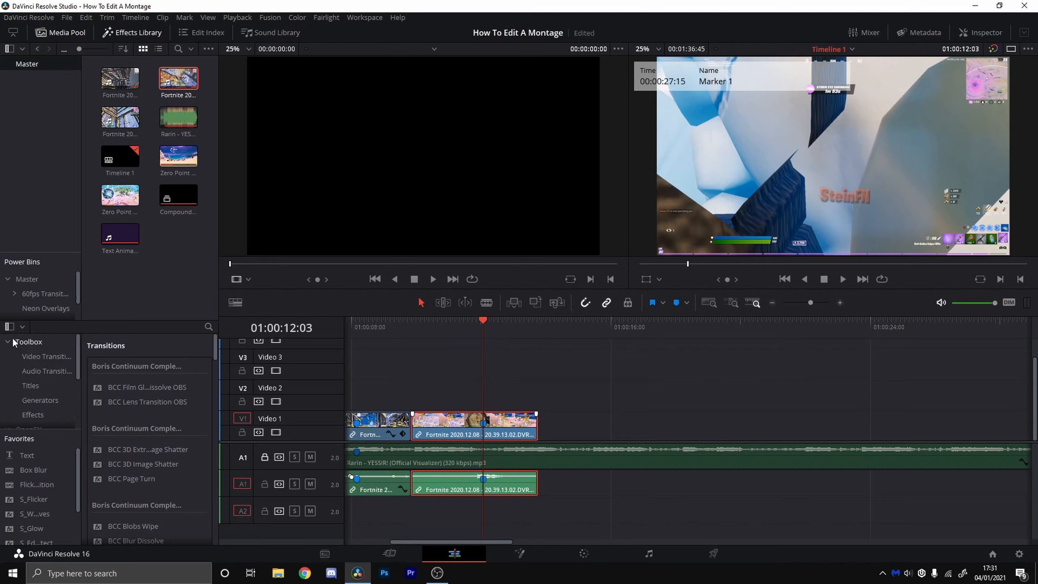
pyautogui.click(35, 355)
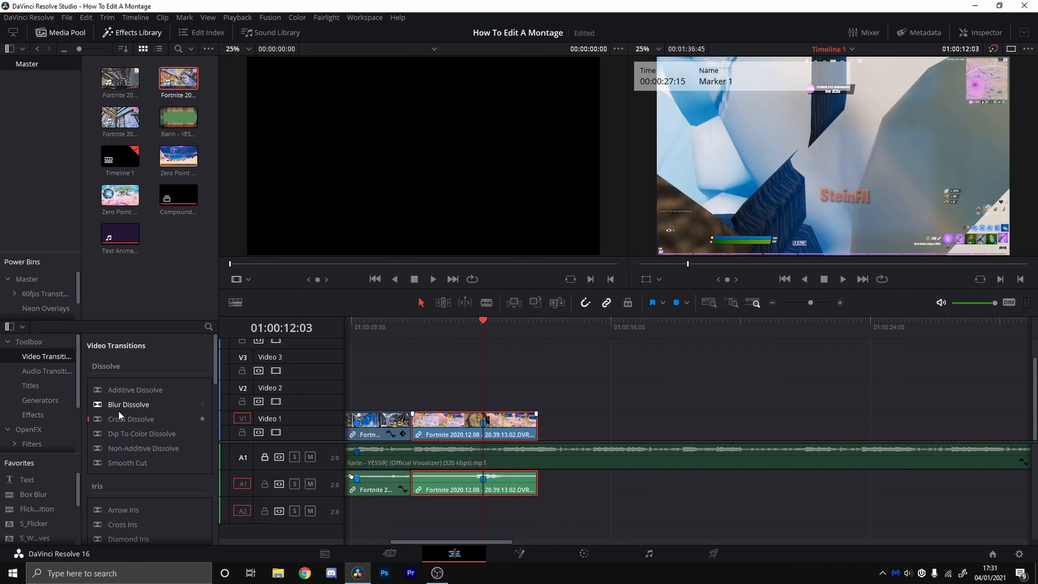
pyautogui.moveTo(117, 403); pyautogui.dragTo(404, 425)
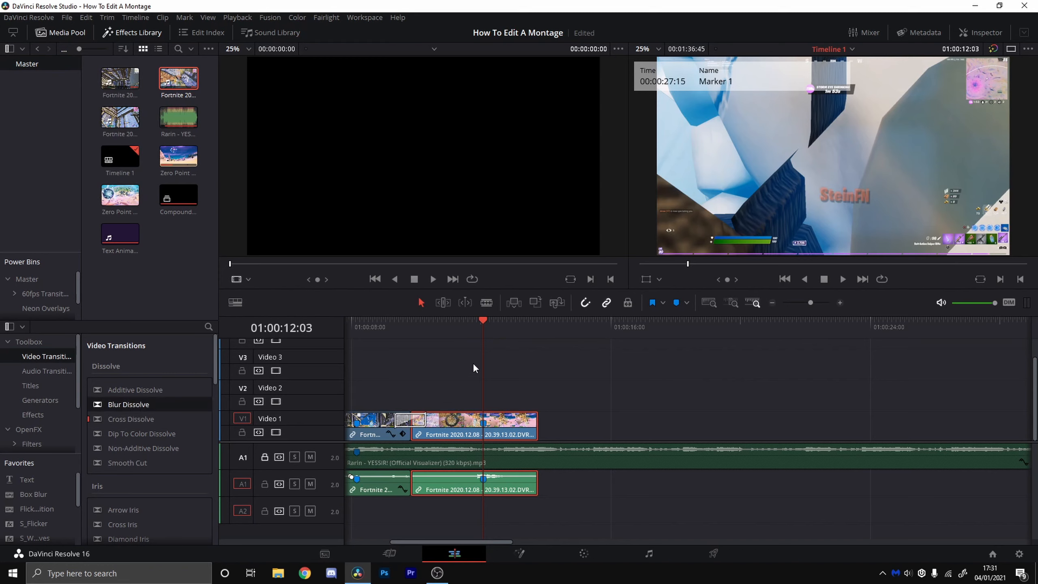
# Step: Set the duration of the Blur Dissolve transition to 0.5 seconds
pyautogui.moveTo(407, 327); pyautogui.dragTo(393, 330)
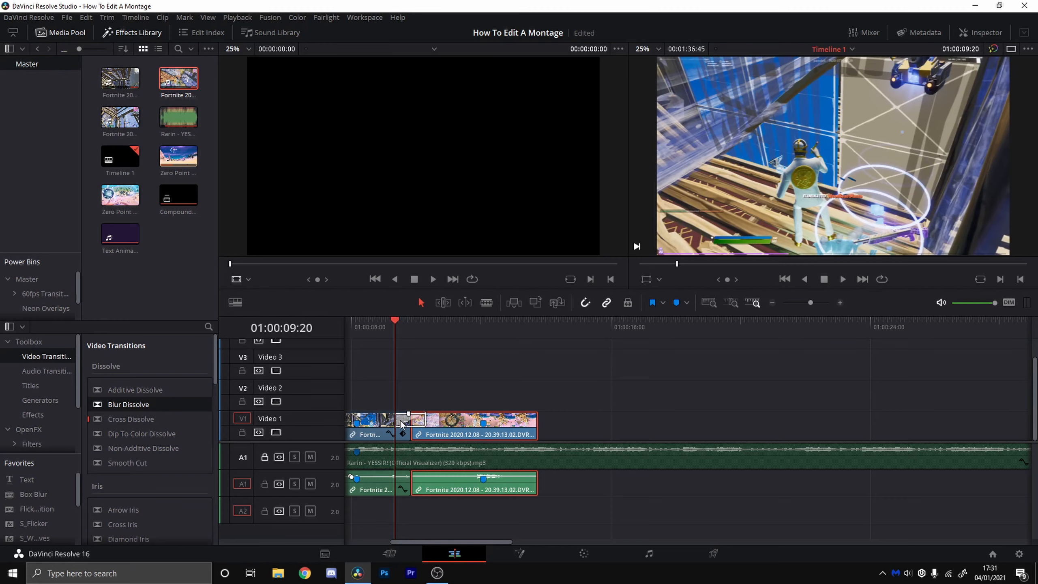
pyautogui.click(400, 420)
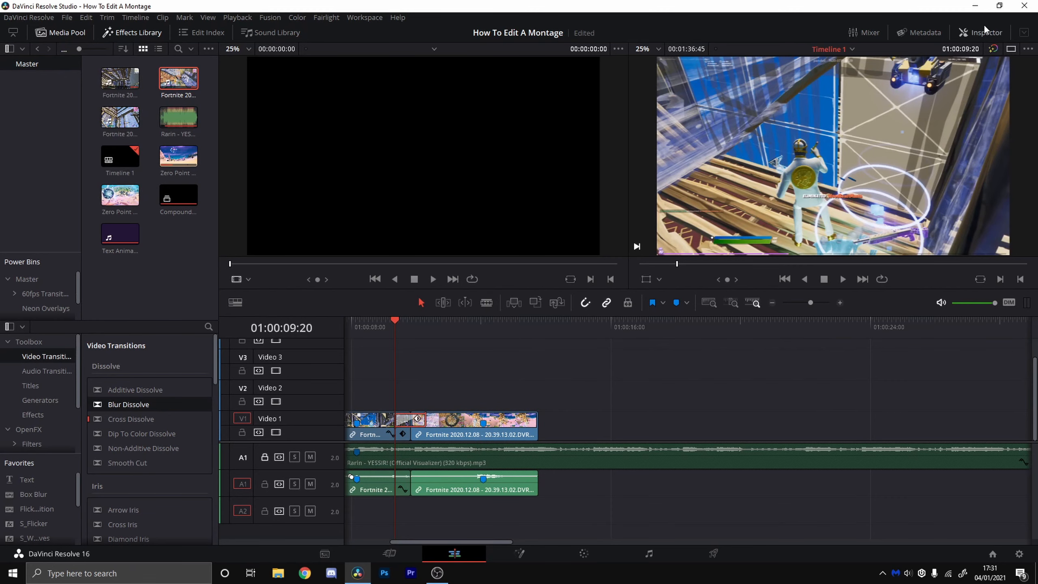
pyautogui.click(976, 34)
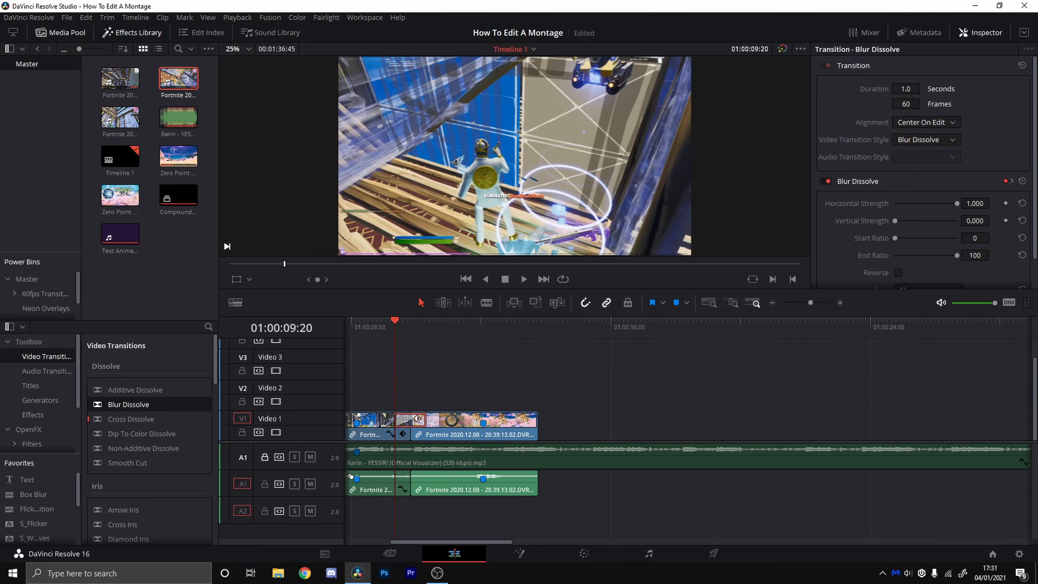
pyautogui.moveTo(905, 89)
pyautogui.mouseDown()
pyautogui.moveTo(891, 89)
pyautogui.moveTo(907, 89)
pyautogui.mouseUp()
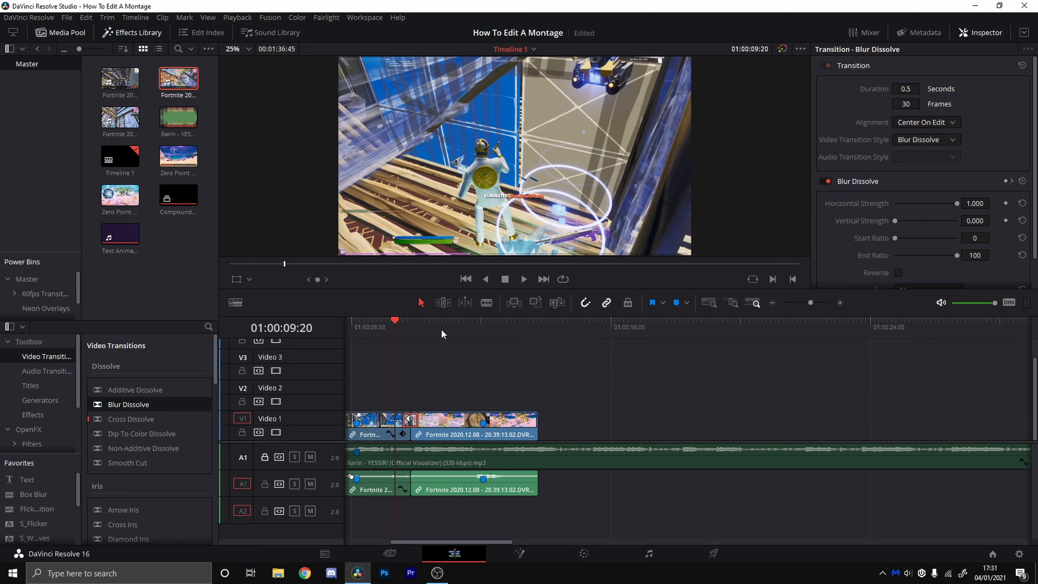
# Step: Examine the Blur Dissolve frame by frame from 01:00:09:36 to 01:00:09:55
pyautogui.click(671, 333)
pyautogui.click(403, 329)
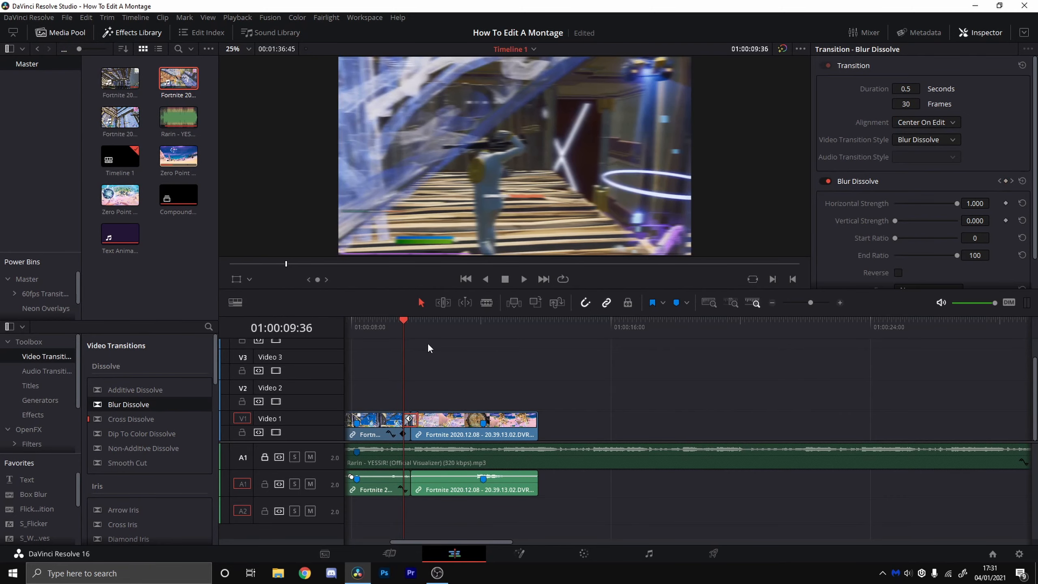
pyautogui.press('Right')
pyautogui.press('Right')
pyautogui.press('Right')
pyautogui.press('Right')
pyautogui.press('Right')
pyautogui.press('Right')
pyautogui.press('Right')
pyautogui.press('Right')
pyautogui.press('Right')
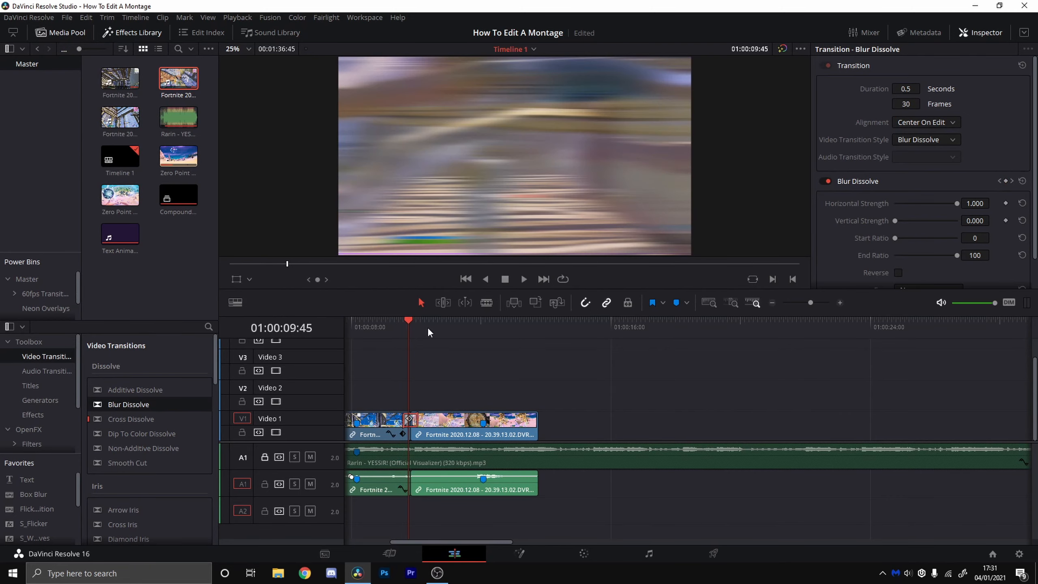
pyautogui.press('Right')
pyautogui.press('Right')
pyautogui.press('Right')
pyautogui.press('Right')
pyautogui.press('Right')
pyautogui.press('Right')
pyautogui.press('Right')
pyautogui.press('Right')
pyautogui.press('Right')
pyautogui.press('Right')
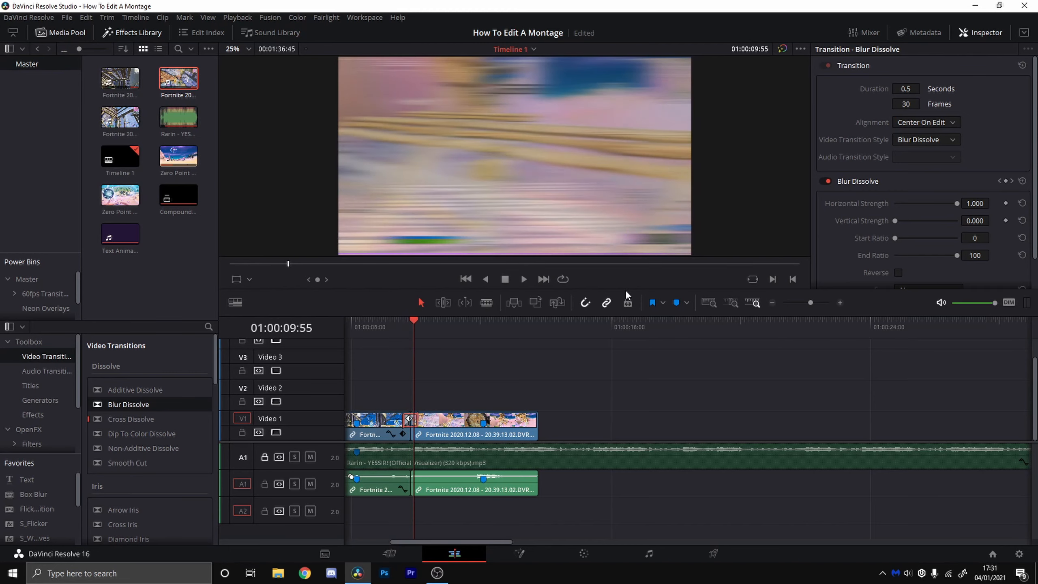
# Step: Examine the rest of the Blur Dissolve frame by frame up to 01:00:10:06 and play back the cut into the second clip
pyautogui.press('Right')
pyautogui.press('Right')
pyautogui.press('Right')
pyautogui.press('Right')
pyautogui.press('Right')
pyautogui.press('Right')
pyautogui.press('Right')
pyautogui.press('Right')
pyautogui.press('Right')
pyautogui.press('Right')
pyautogui.press('Right')
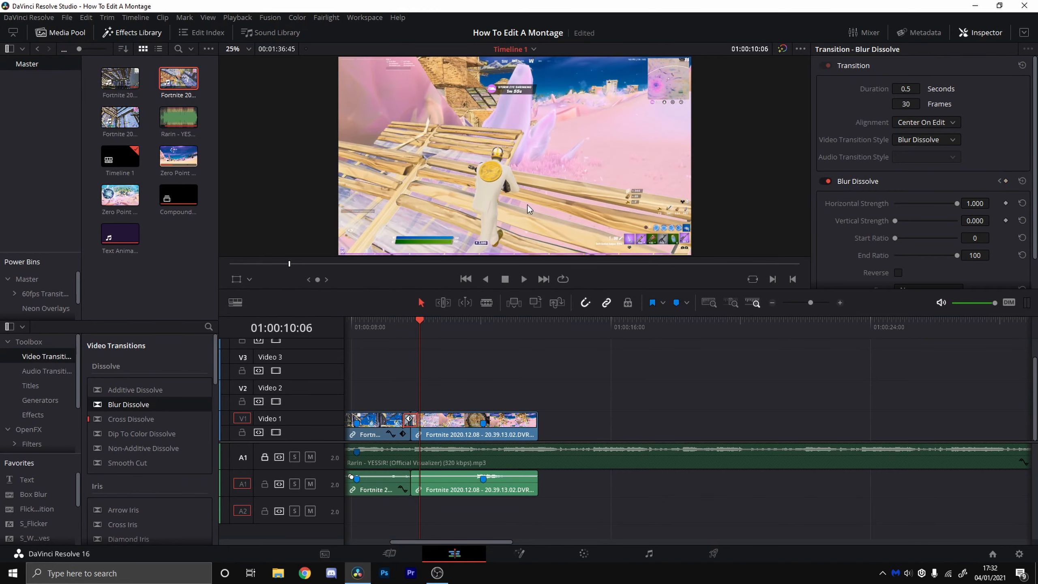
pyautogui.click(402, 337)
pyautogui.press('space')
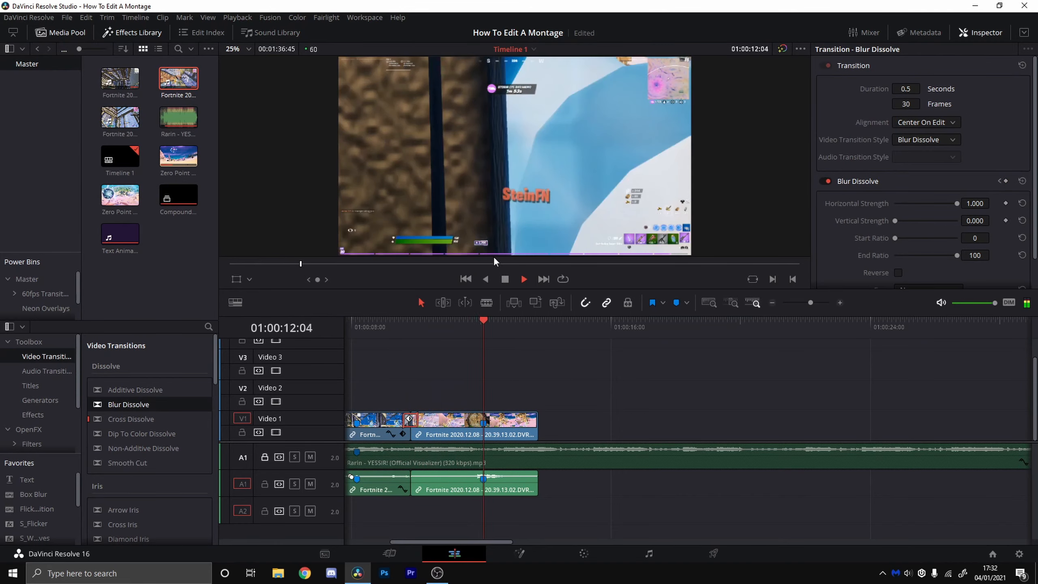
pyautogui.press('space')
# Step: Apply the S_Glow effect to the second gameplay clip with the playhead on the sniper shot marker at 01:00:12:03
pyautogui.moveTo(502, 320); pyautogui.dragTo(479, 356)
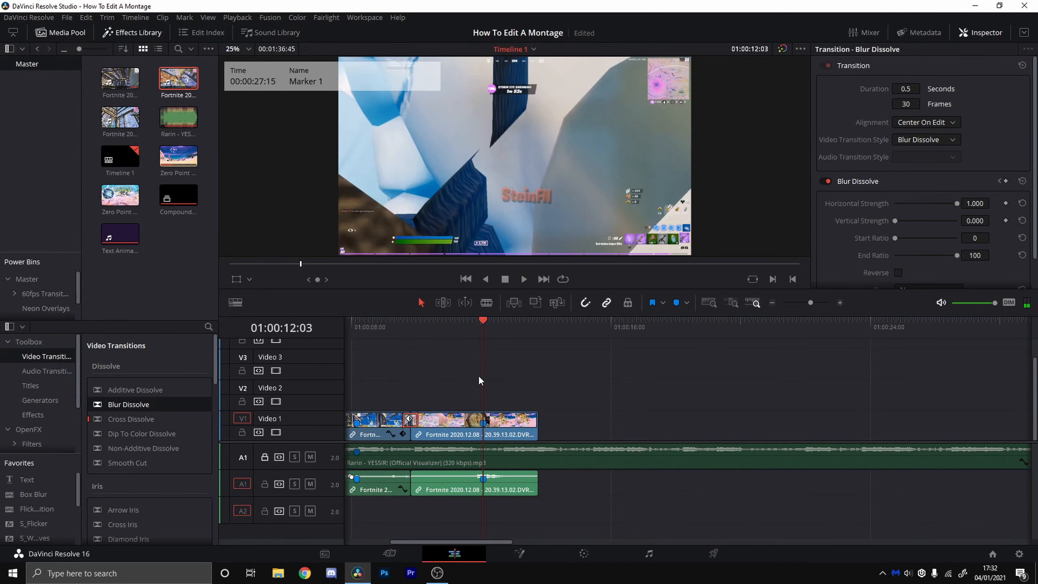
pyautogui.click(505, 424)
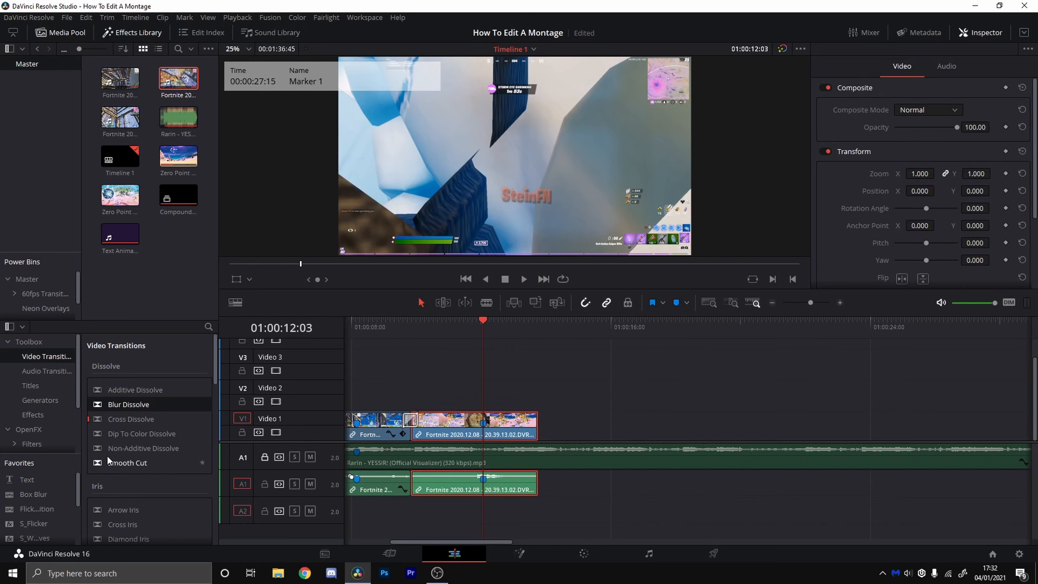
pyautogui.scroll(-4, 21, 492)
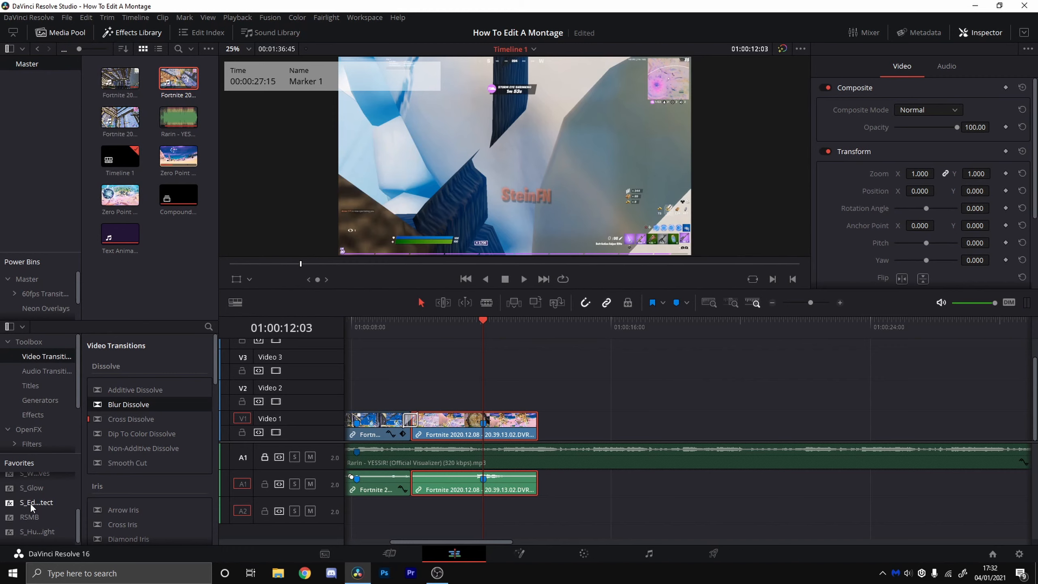
pyautogui.scroll(4, 33, 509)
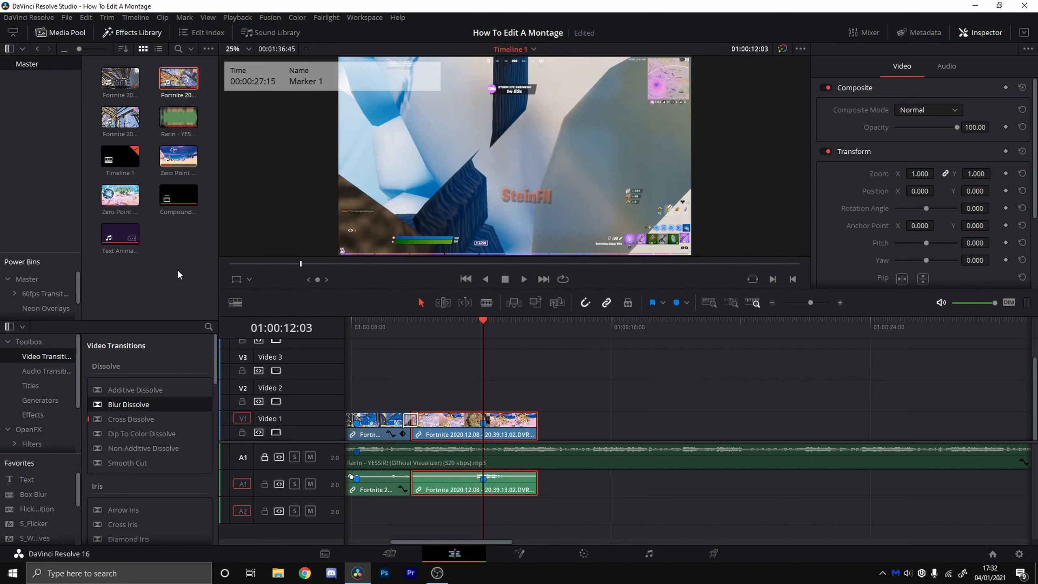
pyautogui.scroll(-1, 49, 275)
pyautogui.scroll(-2, 137, 392)
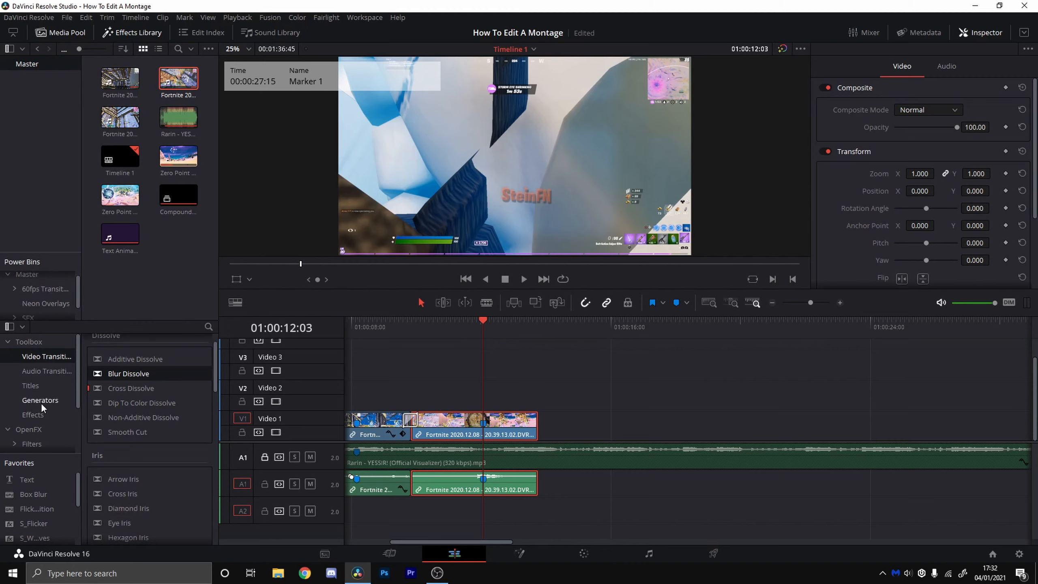
pyautogui.scroll(-3, 31, 388)
pyautogui.click(31, 380)
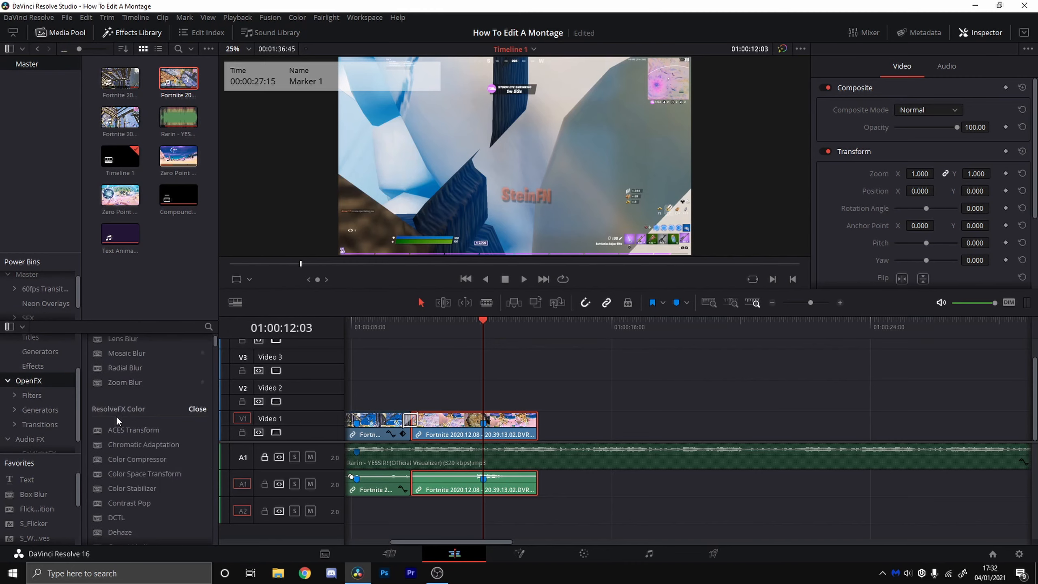
pyautogui.scroll(-3, 116, 415)
pyautogui.scroll(3, 106, 417)
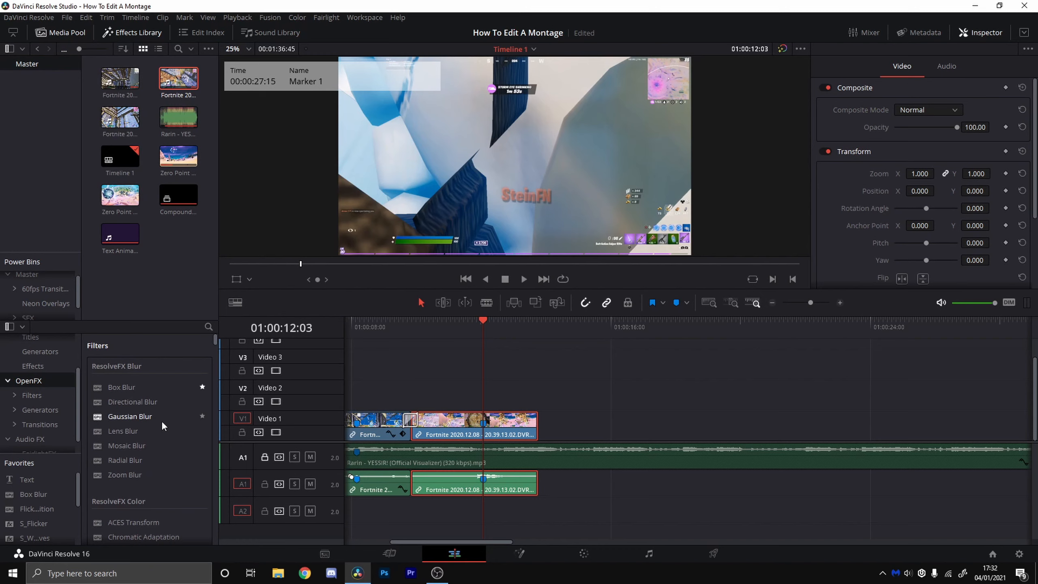
pyautogui.scroll(-1, 14, 493)
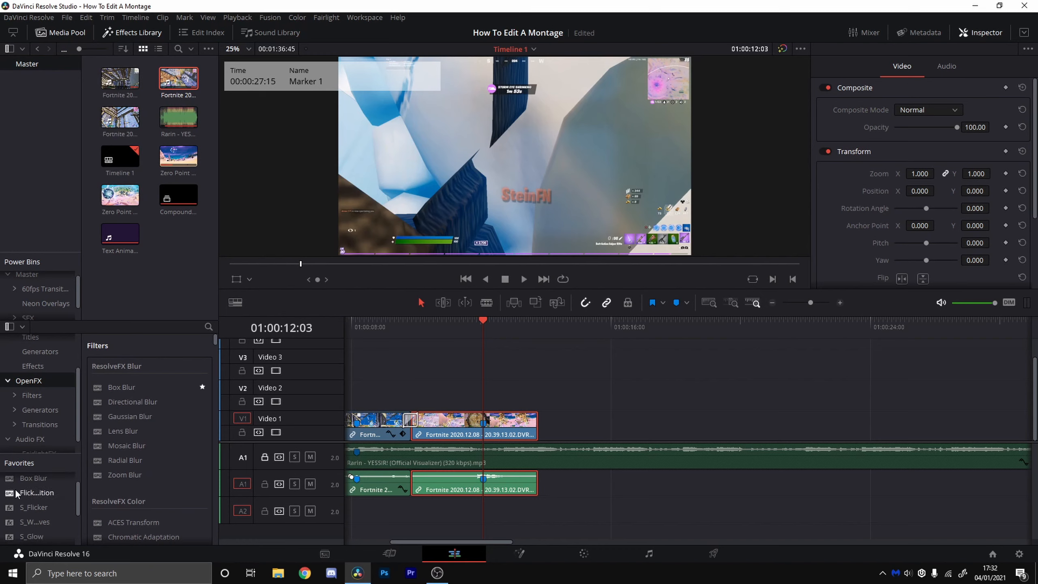
pyautogui.scroll(-2, 24, 491)
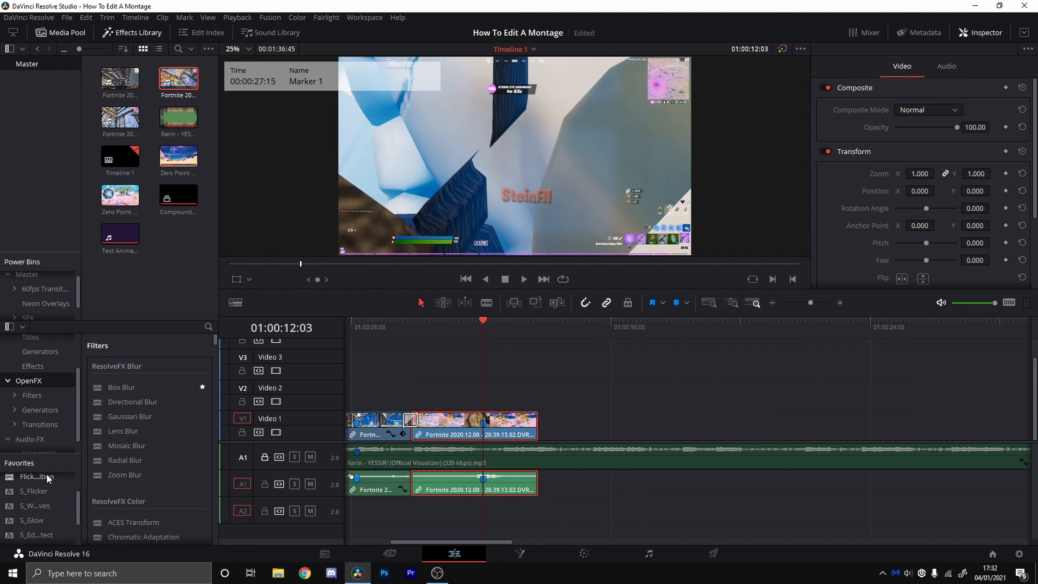
pyautogui.moveTo(31, 504); pyautogui.dragTo(480, 422)
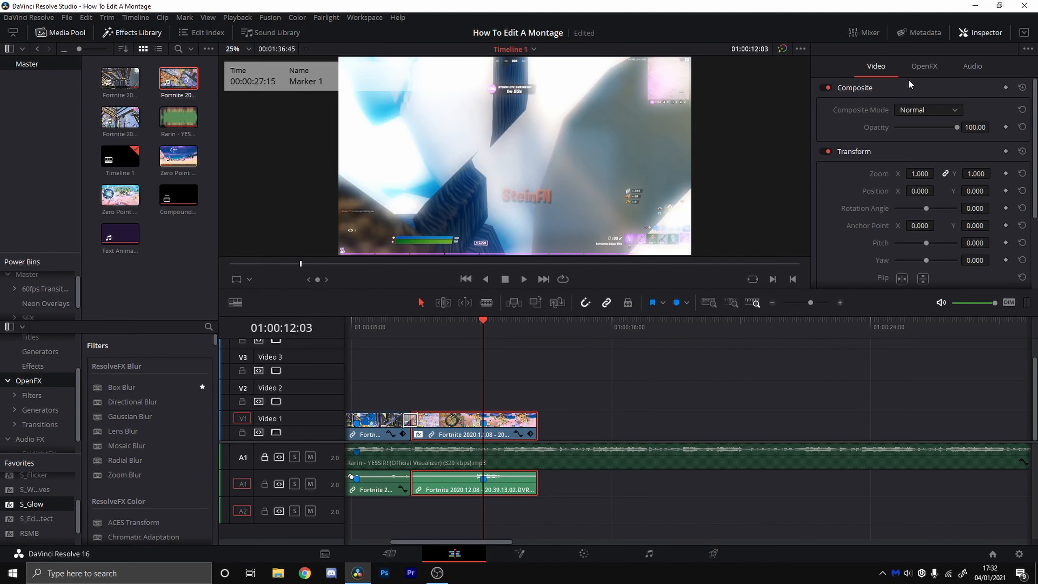
# Step: Load the red glow preset with a 0.252 threshold into the second clip's S_Glow effect
pyautogui.click(923, 67)
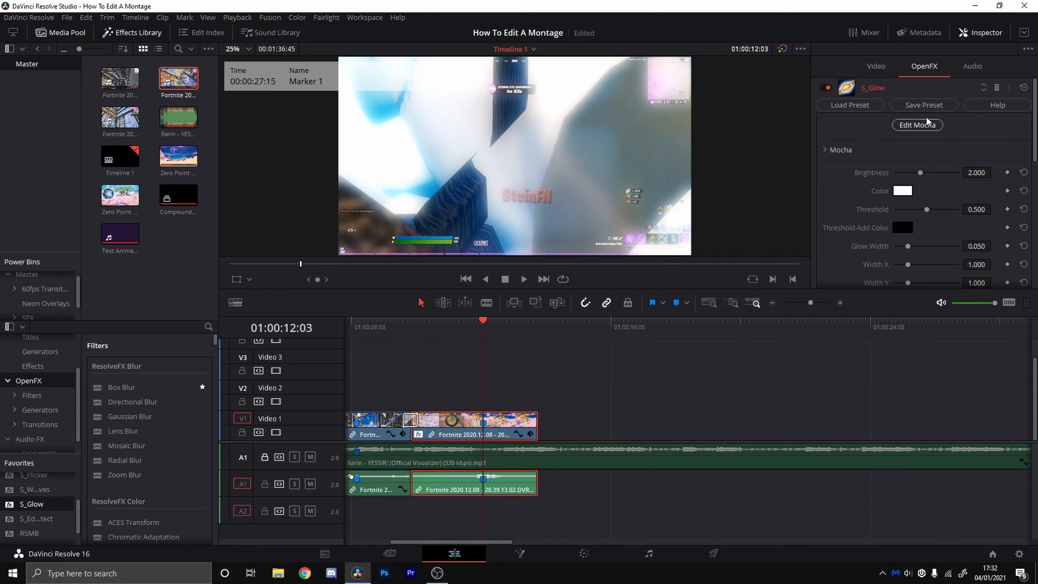
pyautogui.click(855, 106)
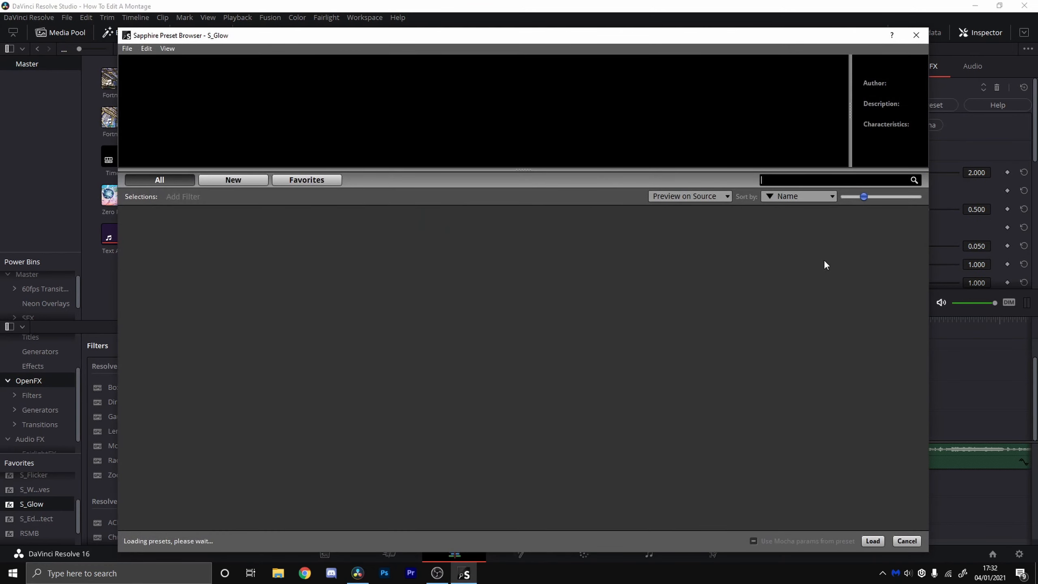
pyautogui.doubleClick(769, 260)
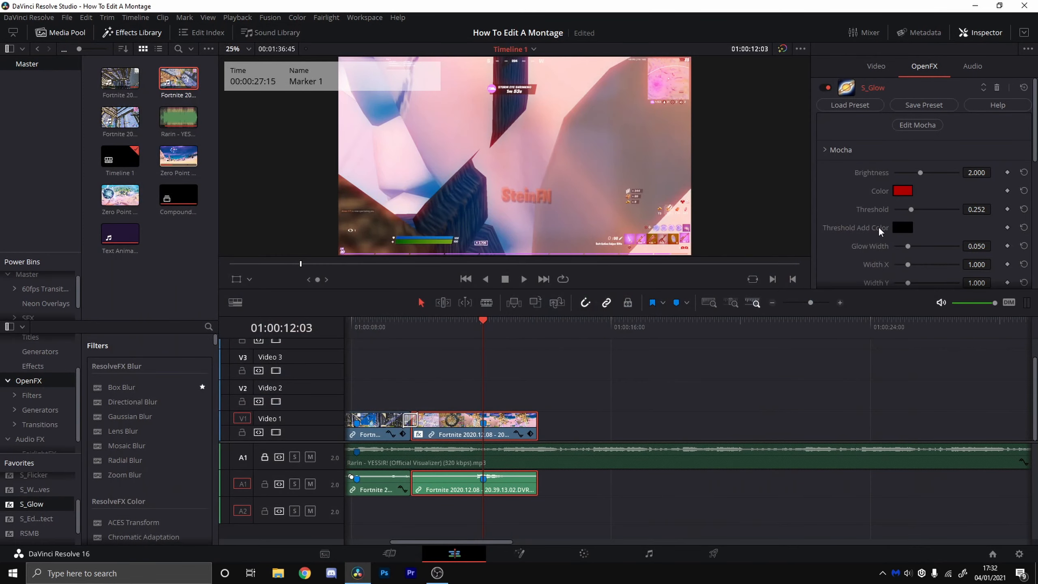
pyautogui.scroll(-3, 948, 175)
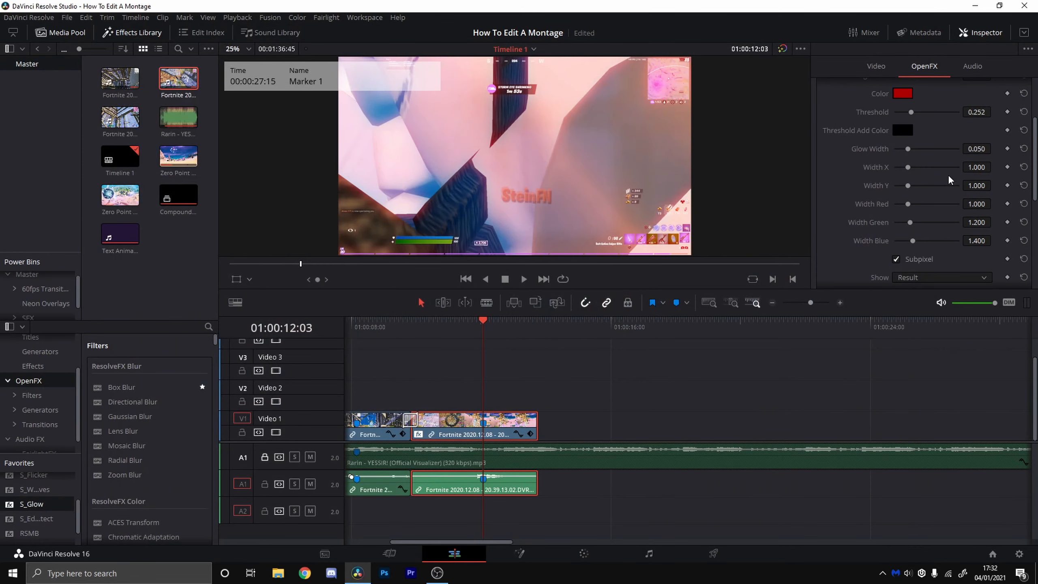
pyautogui.scroll(4, 950, 175)
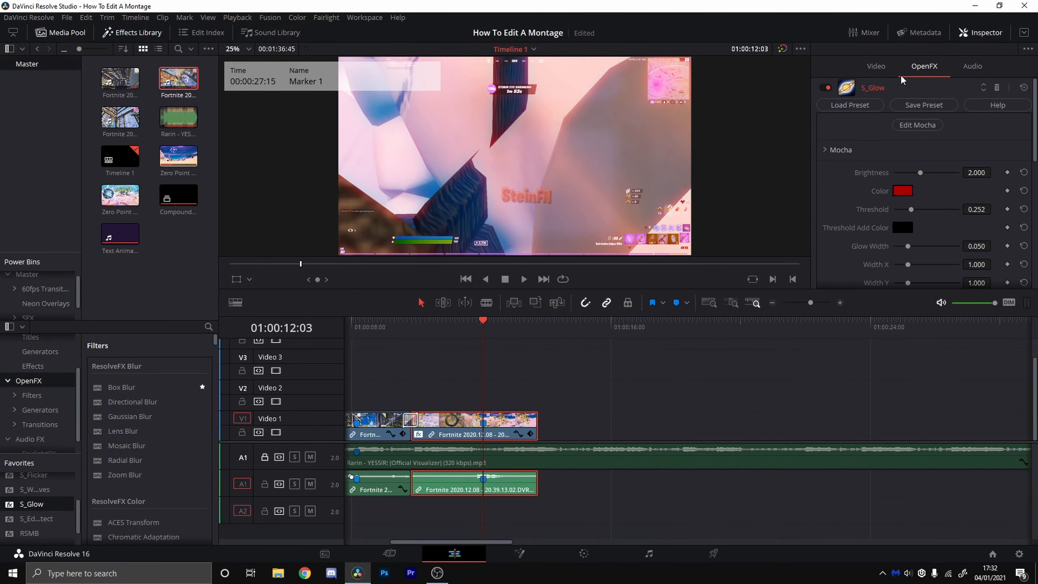
# Step: Change the S_Glow colour on the second gameplay clip to cyan (#00ffff)
pyautogui.click(902, 191)
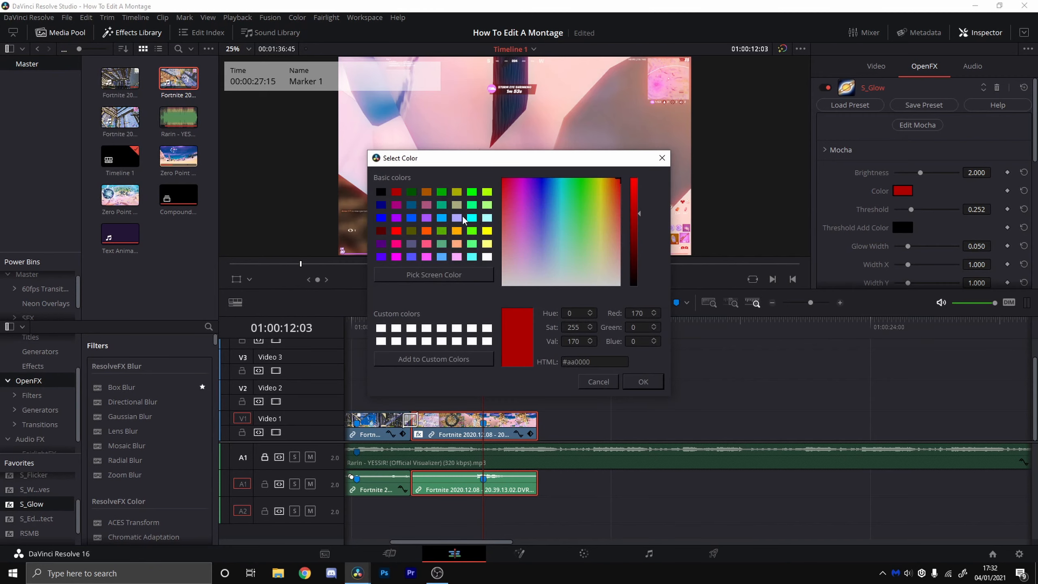
pyautogui.click(474, 218)
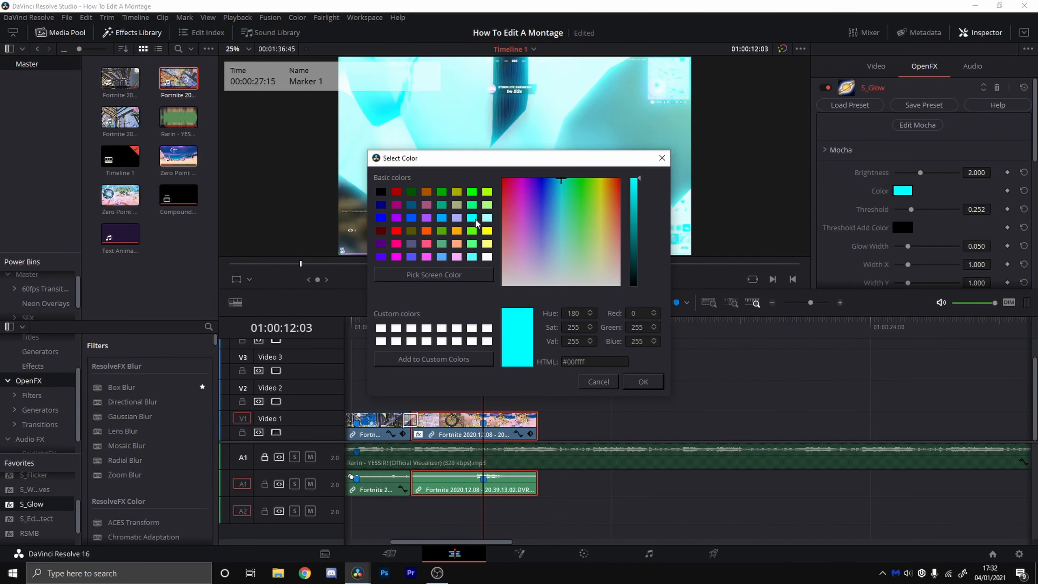
pyautogui.click(642, 381)
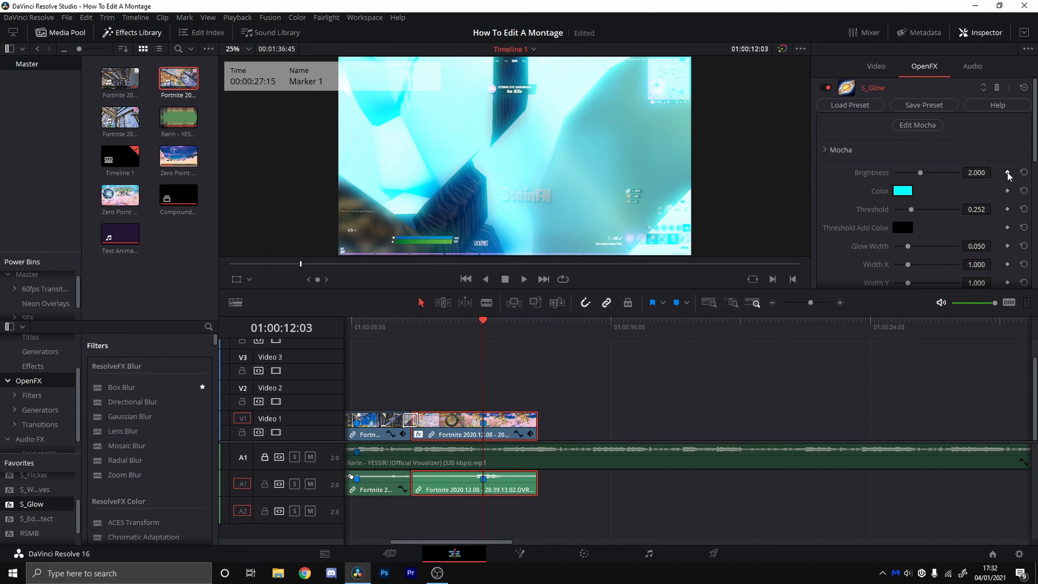
# Step: Keyframe the S_Glow brightness to rise from 0 a few frames before the shot to 2.000 at 01:00:12:03
pyautogui.press('Left')
pyautogui.press('Left')
pyautogui.press('Left')
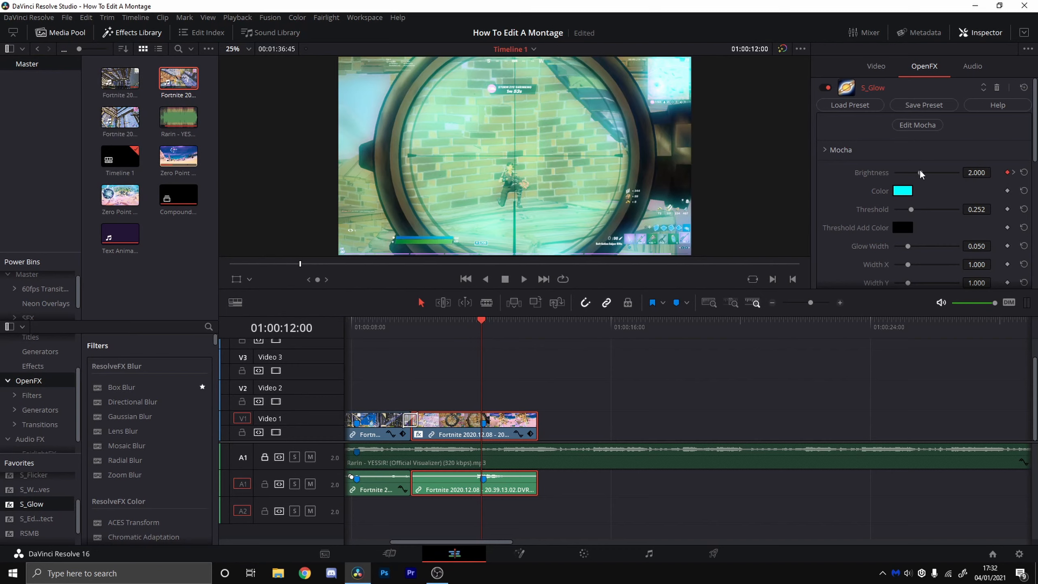
pyautogui.click(1007, 173)
pyautogui.press('Left')
pyautogui.press('Left')
pyautogui.press('Right')
pyautogui.press('Right')
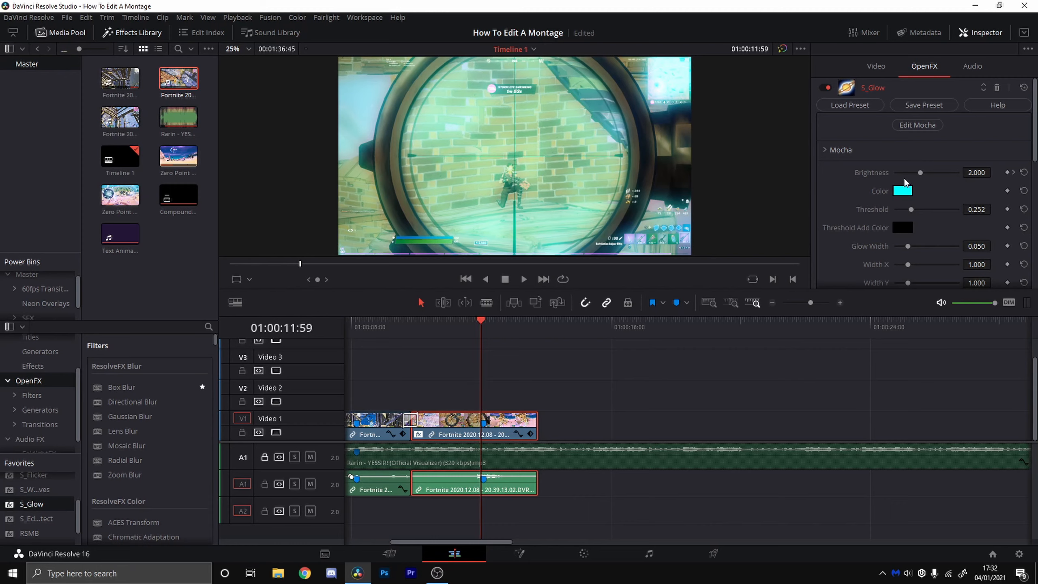
pyautogui.moveTo(919, 173); pyautogui.dragTo(832, 183)
pyautogui.click(1014, 172)
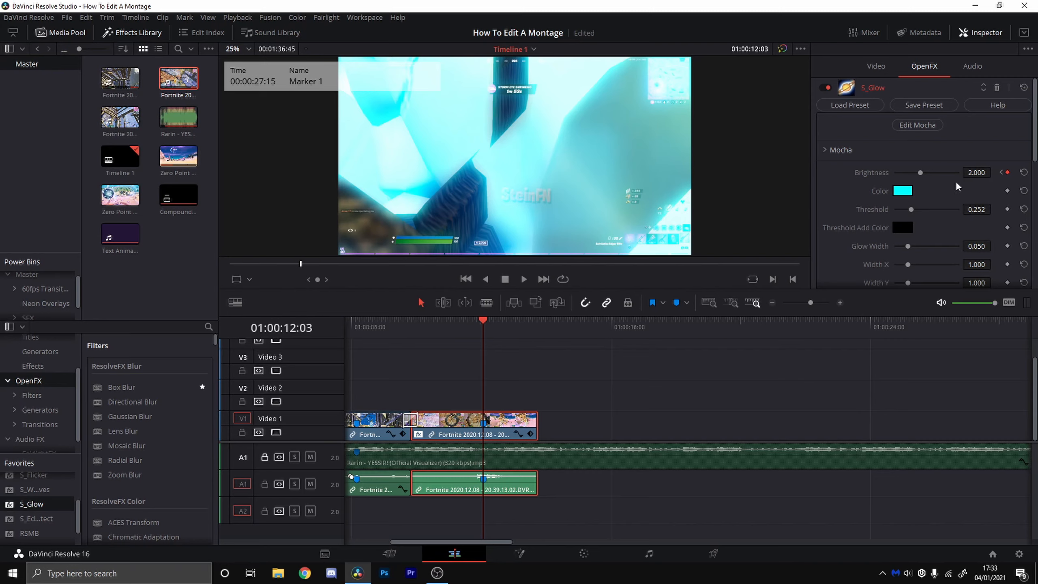
# Step: Keyframe the S_Glow brightness down to 0 at 01:00:12:59 and return to the 01:00:12:03 keyframe
pyautogui.press('space')
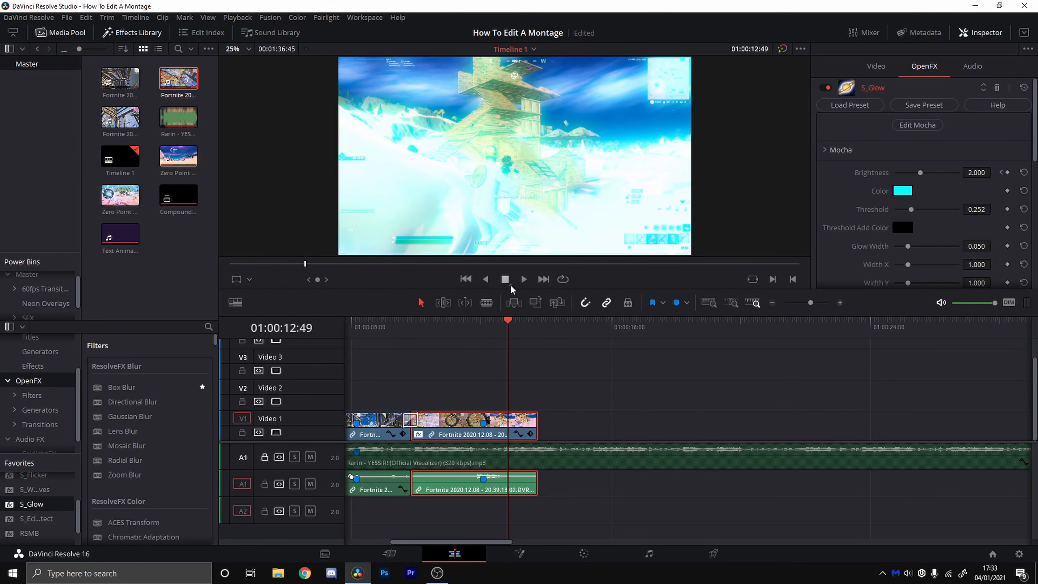
pyautogui.click(1007, 172)
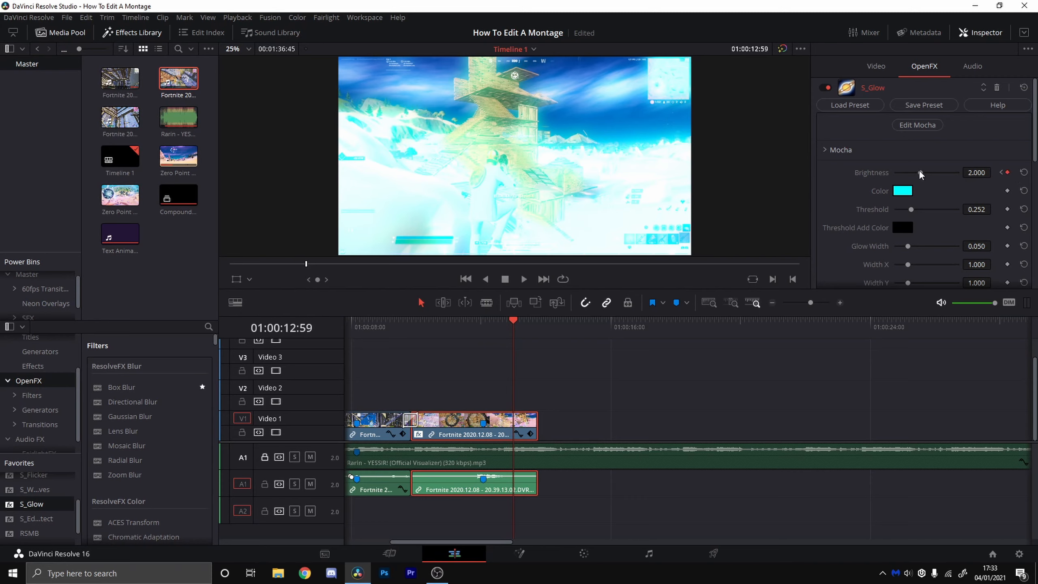
pyautogui.moveTo(920, 172); pyautogui.dragTo(841, 178)
pyautogui.click(1000, 172)
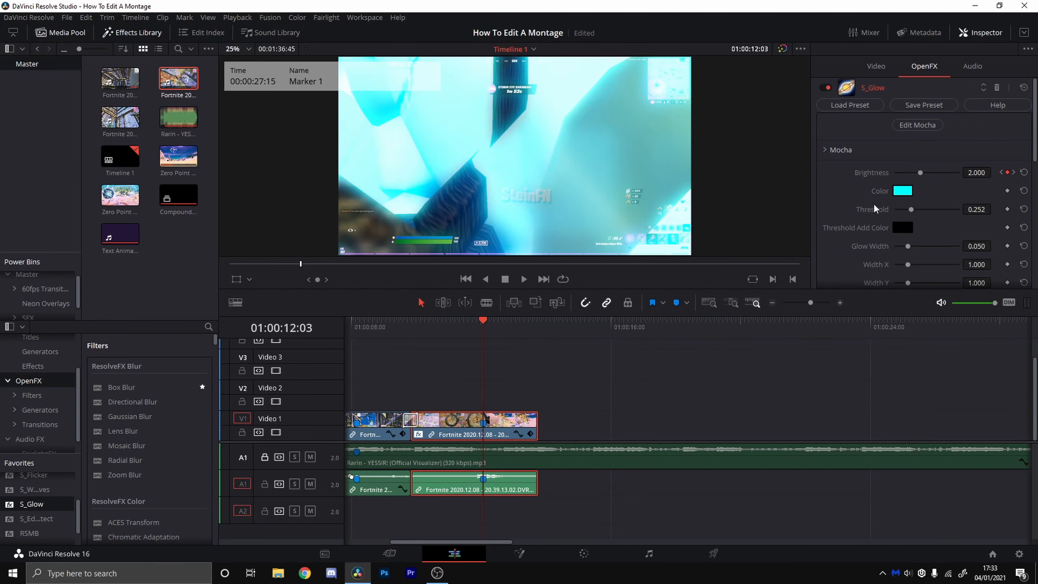
# Step: Play back the second clip's sniper shot and its cyan glow flash, including the lead-in from the Blur Dissolve
pyautogui.moveTo(482, 333)
pyautogui.mouseDown()
pyautogui.moveTo(450, 334)
pyautogui.moveTo(482, 334)
pyautogui.moveTo(461, 334)
pyautogui.mouseUp()
pyautogui.press('space')
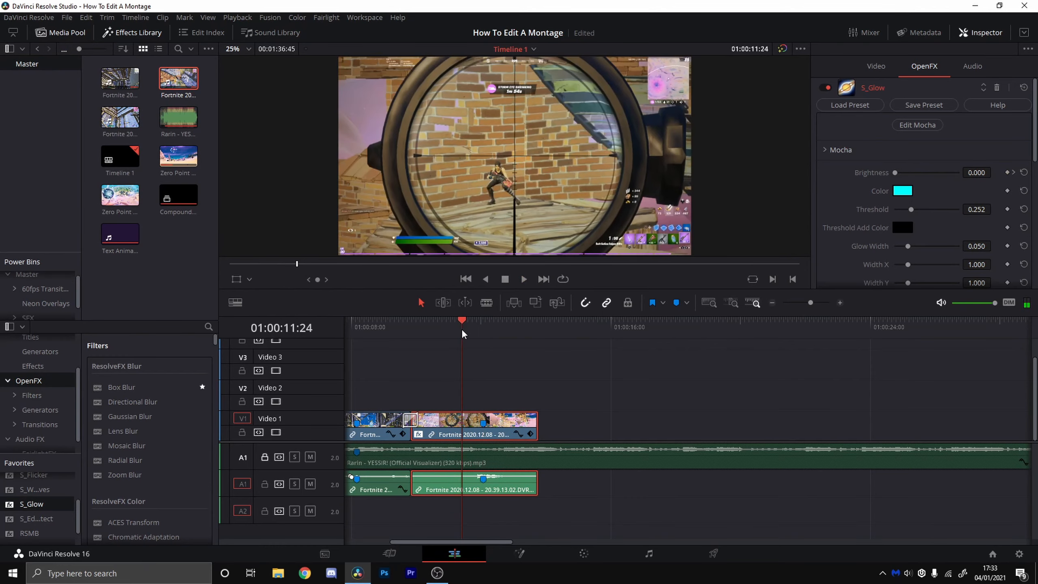
pyautogui.press('space')
pyautogui.press('space')
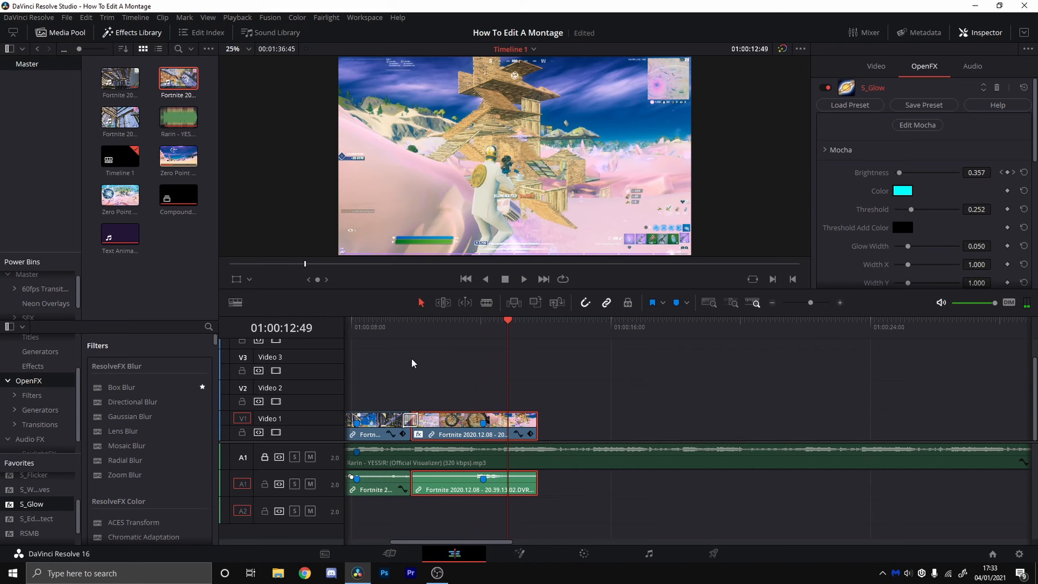
pyautogui.moveTo(509, 329); pyautogui.dragTo(414, 327)
pyautogui.press('space')
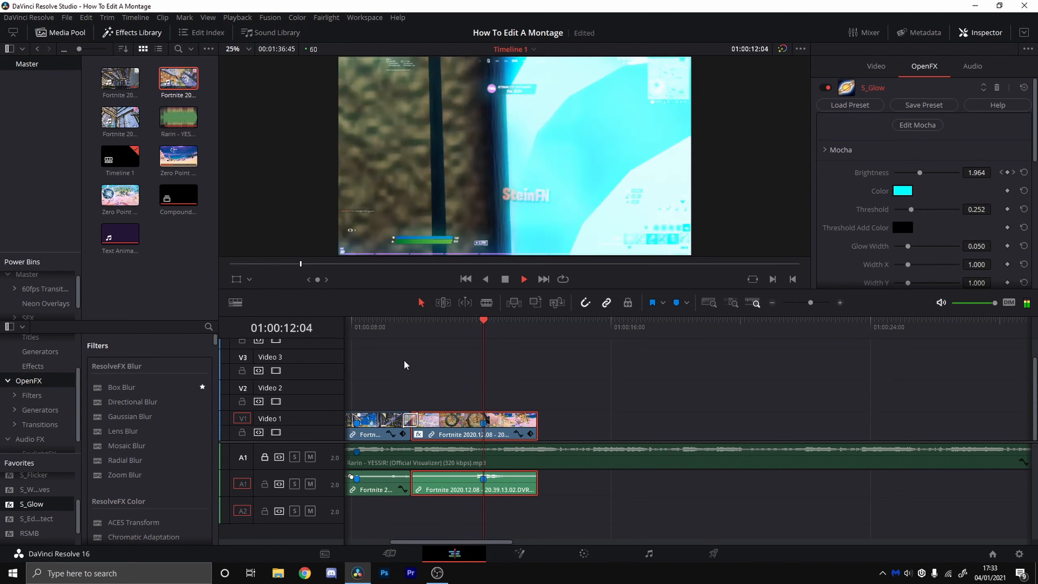
pyautogui.press('space')
pyautogui.press('space')
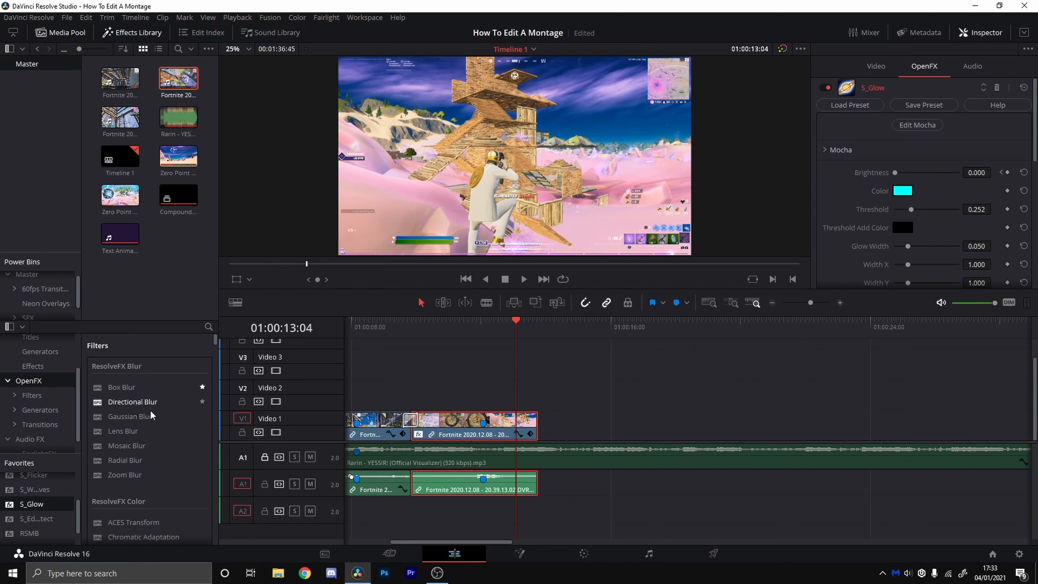
# Step: Add a Gaussian Blur to the second gameplay clip and show its settings with the playhead at 01:00:10:05
pyautogui.moveTo(151, 416); pyautogui.dragTo(555, 429)
pyautogui.moveTo(626, 327); pyautogui.dragTo(595, 332)
pyautogui.moveTo(590, 373); pyautogui.dragTo(533, 345)
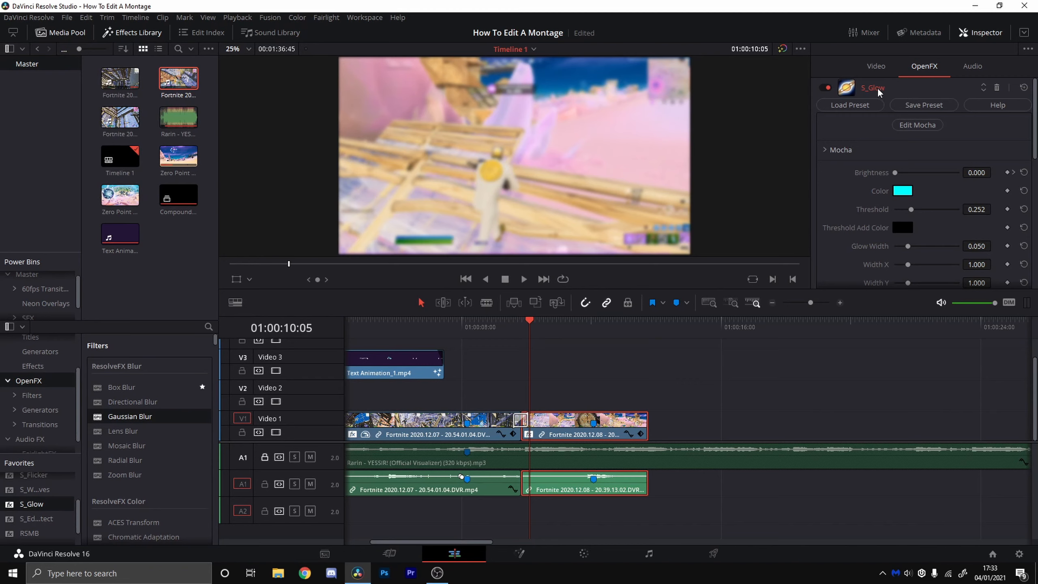
pyautogui.scroll(-10, 926, 208)
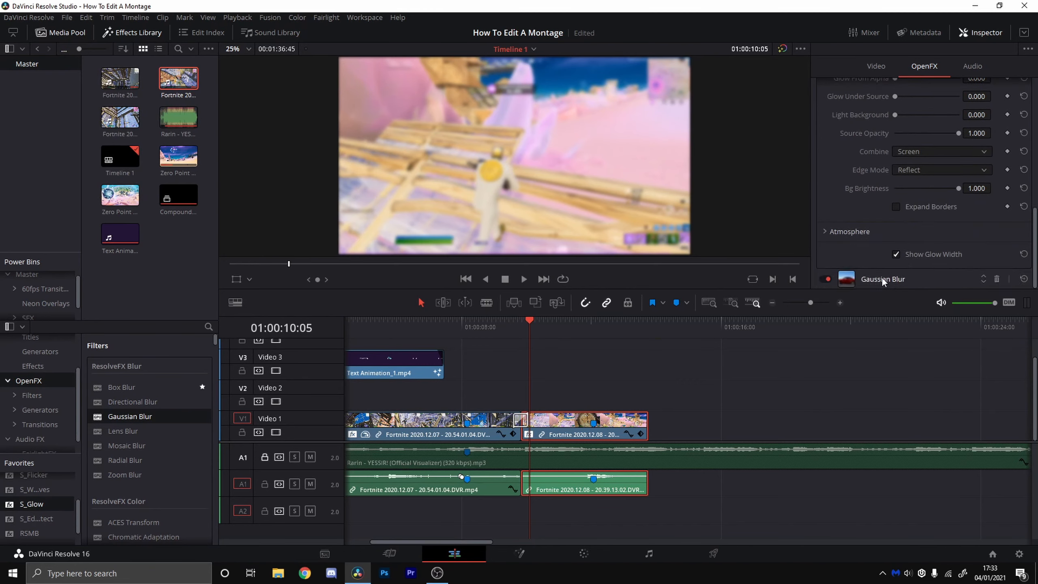
pyautogui.click(882, 278)
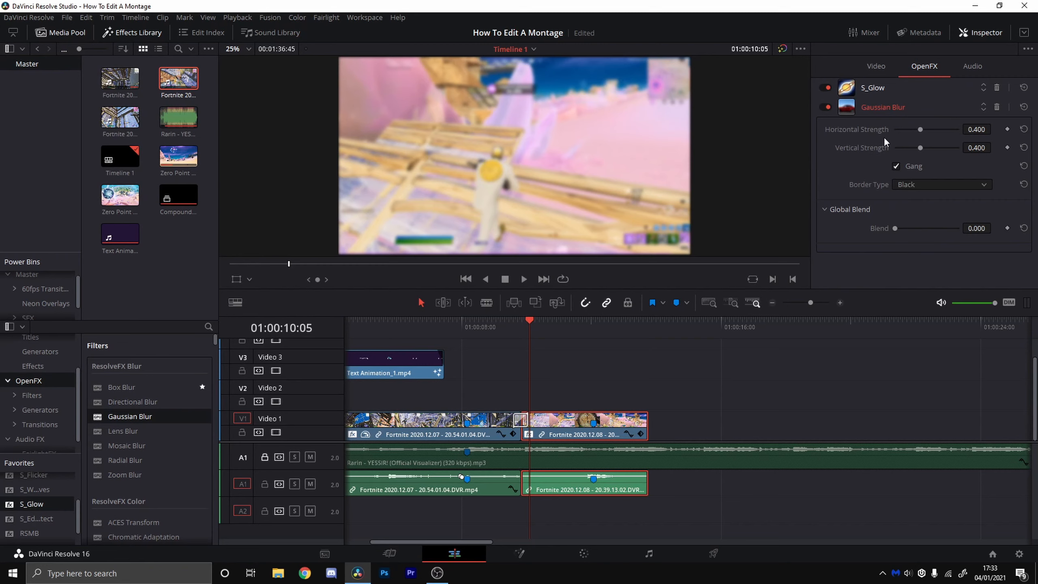
# Step: Keyframe the Gaussian Blur's horizontal and vertical strength near the second clip's start, and at 0.400 at 01:00:12:03
pyautogui.press('Left')
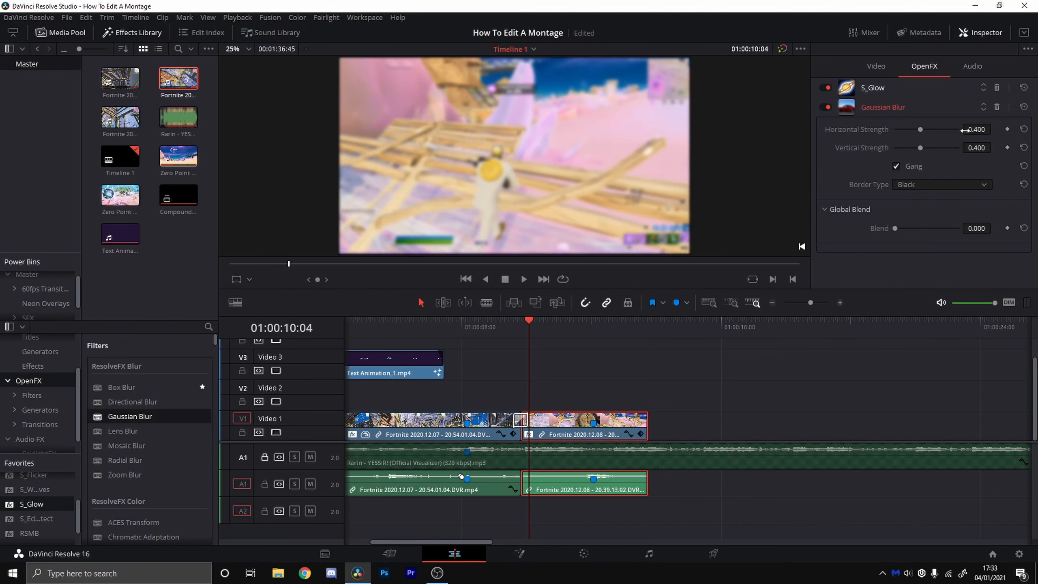
pyautogui.click(1006, 130)
pyautogui.click(1007, 130)
pyautogui.moveTo(527, 325); pyautogui.dragTo(593, 335)
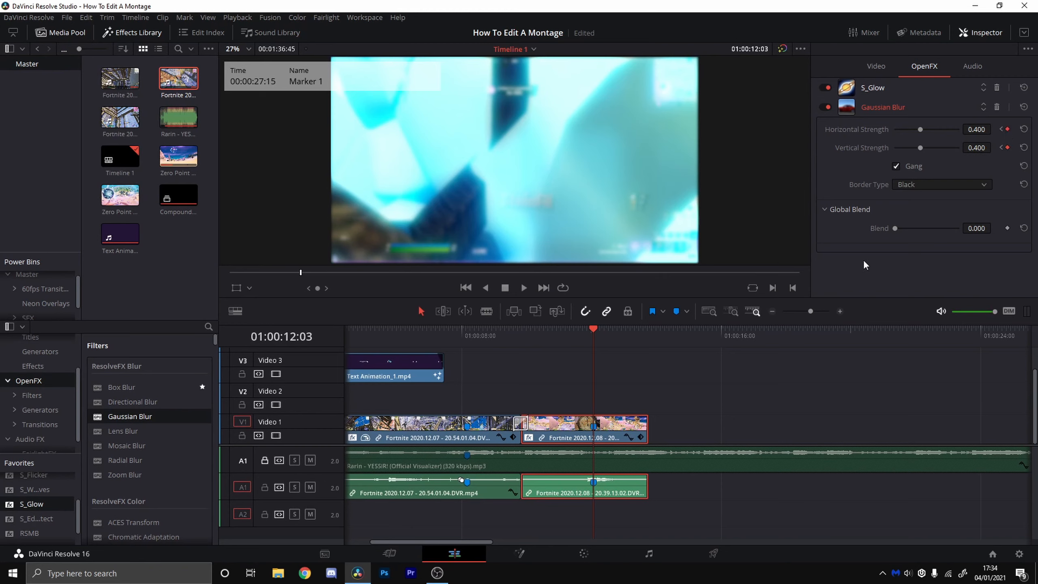
# Step: Keyframe the Gaussian Blur strength at 0.400 at 01:00:12:02 and lower the 01:00:10:04 keyframe to 0.298
pyautogui.press('Left')
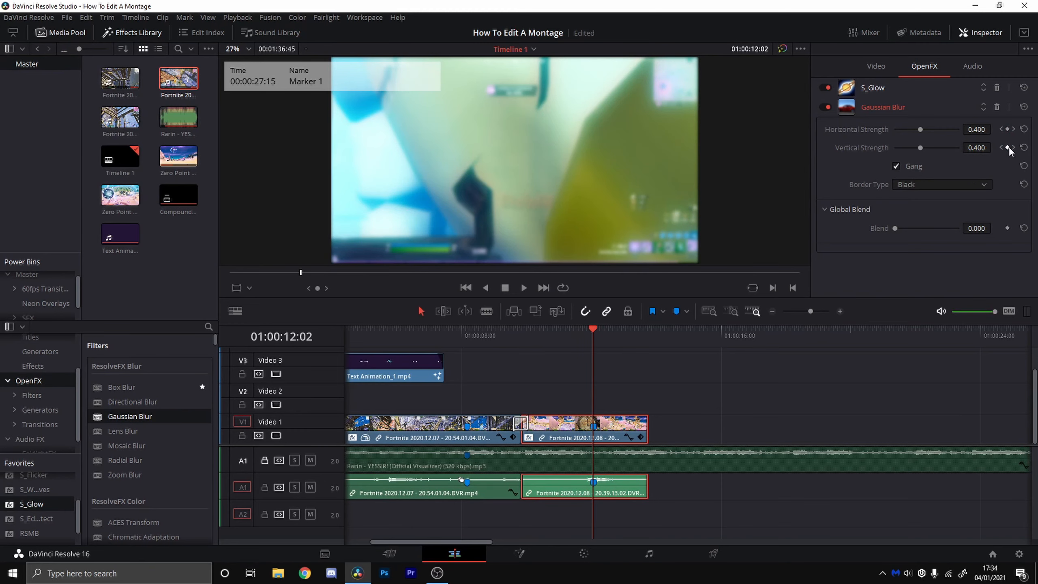
pyautogui.click(1006, 130)
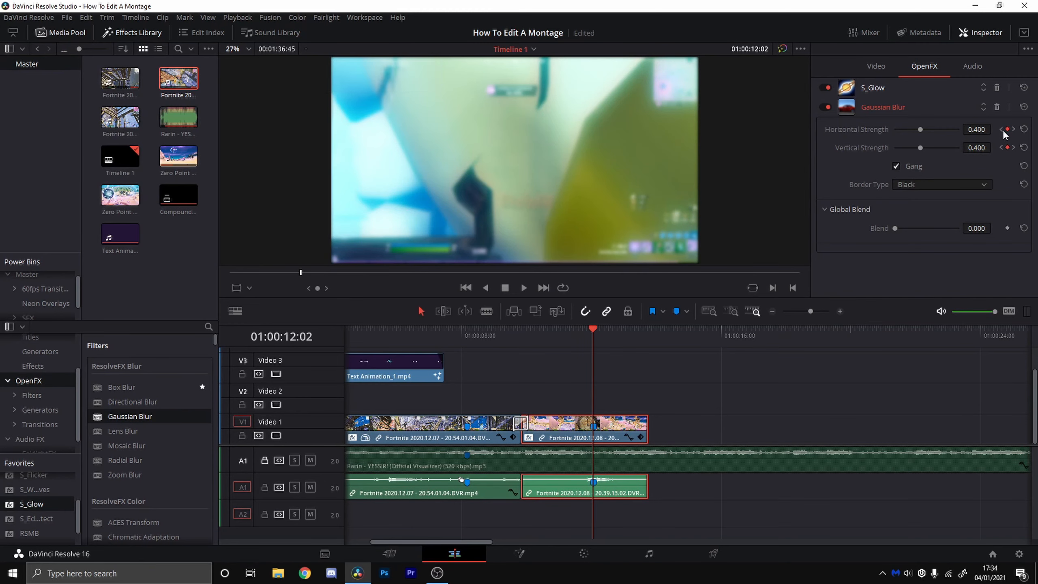
pyautogui.click(1001, 129)
pyautogui.moveTo(976, 130); pyautogui.dragTo(959, 129)
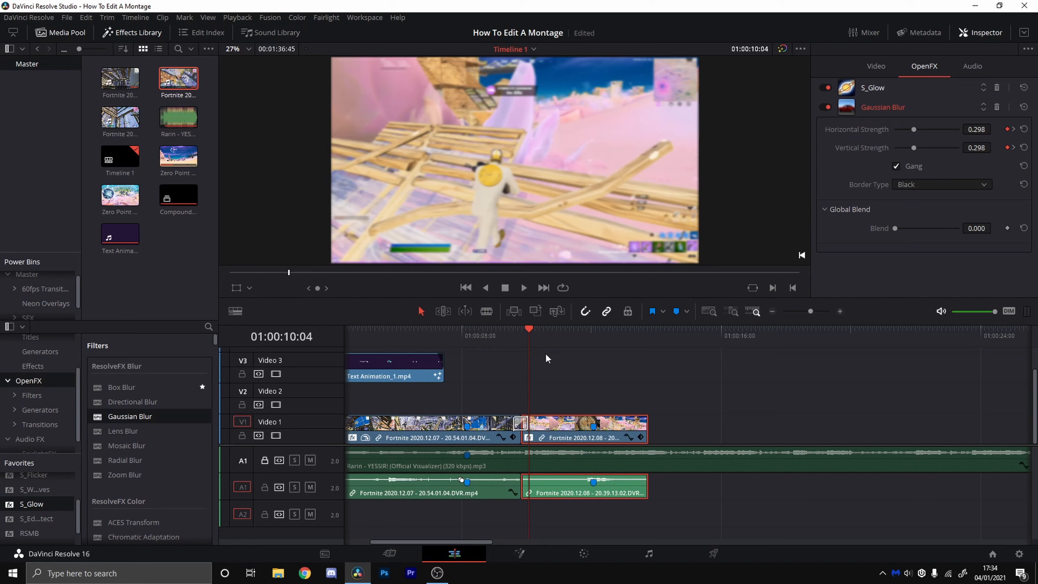
pyautogui.press('space')
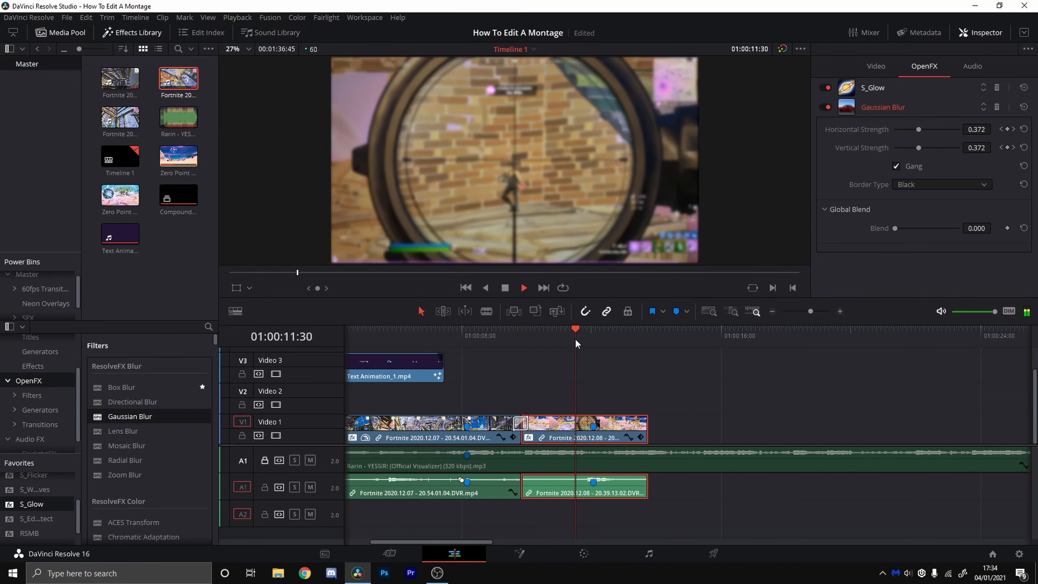
# Step: Reduce the Gaussian Blur strength keyframe at 01:00:12:02 to 0.219 and play back the second clip's sniper shot
pyautogui.click(1001, 147)
pyautogui.click(1014, 148)
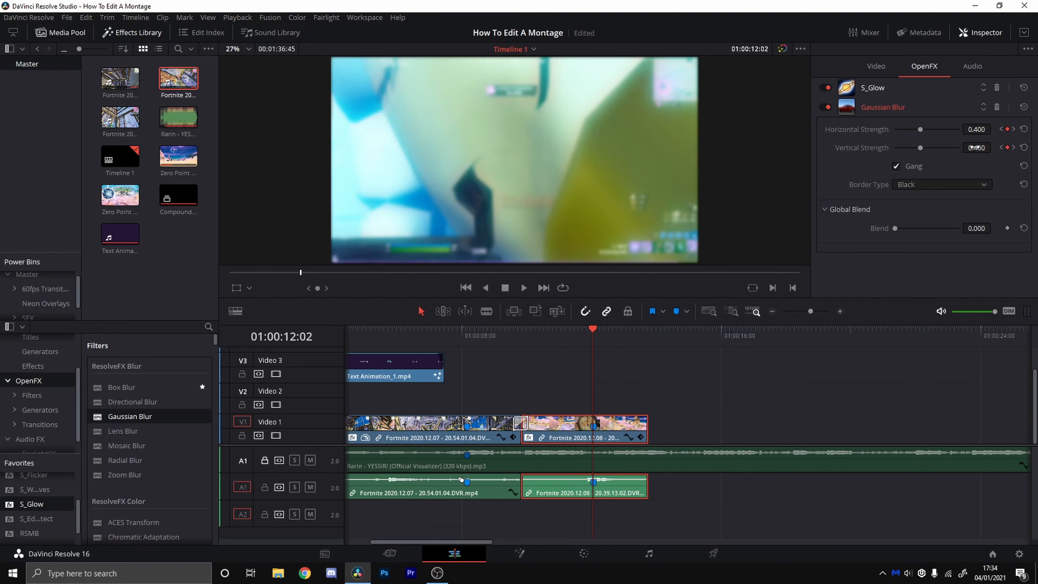
pyautogui.moveTo(976, 148); pyautogui.dragTo(934, 148)
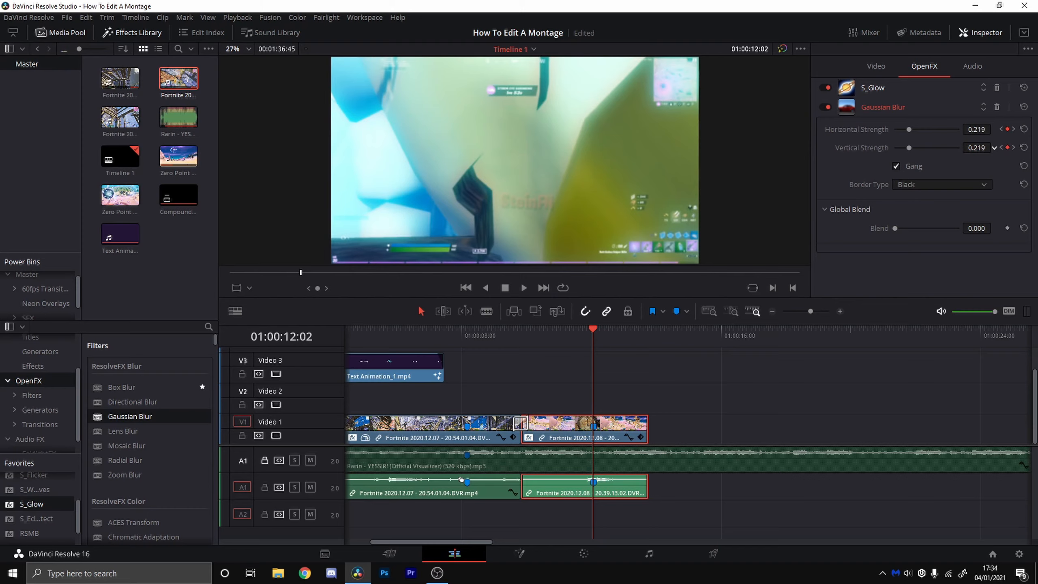
pyautogui.click(517, 339)
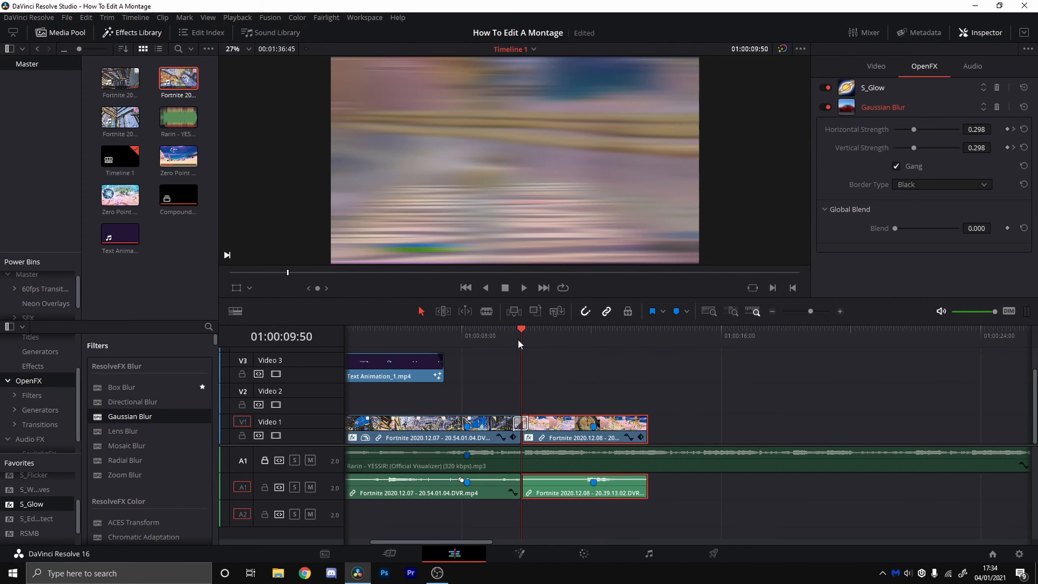
pyautogui.press('space')
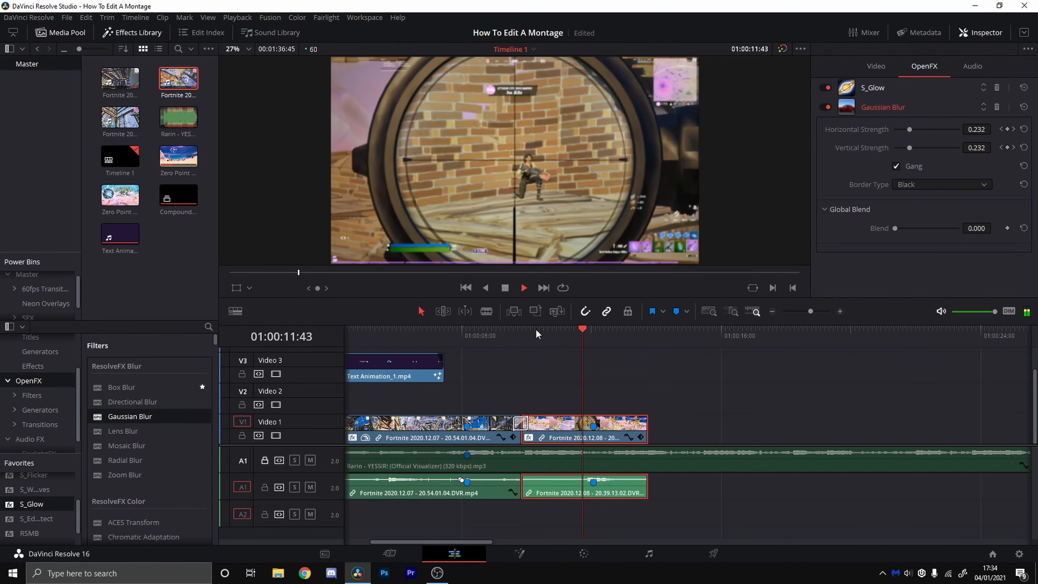
pyautogui.press('space')
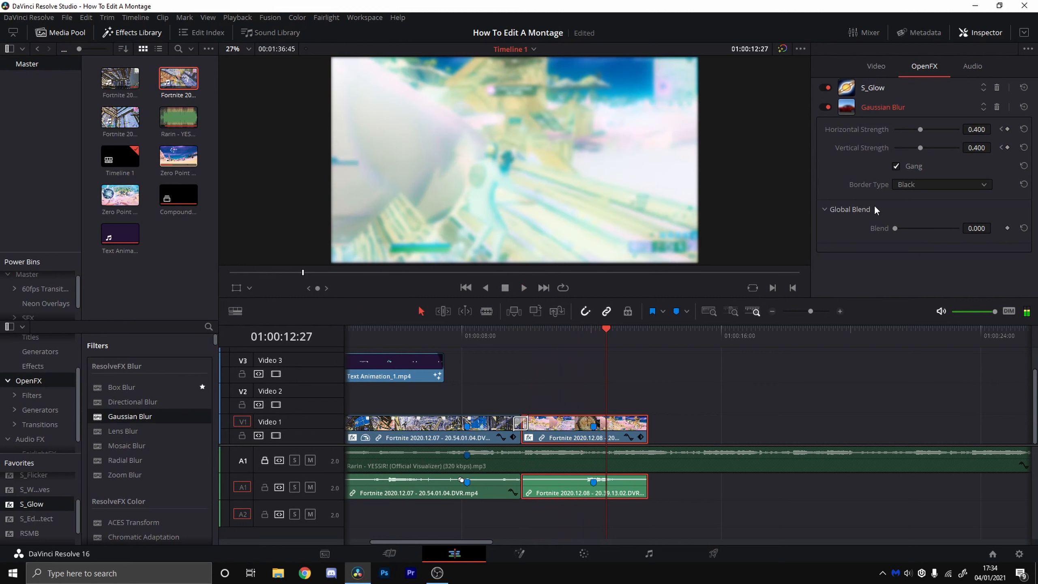
# Step: Set the Gaussian Blur strength to 0 at the 01:00:12:03 keyframe and preview the clip from 01:00:10:25
pyautogui.click(1001, 148)
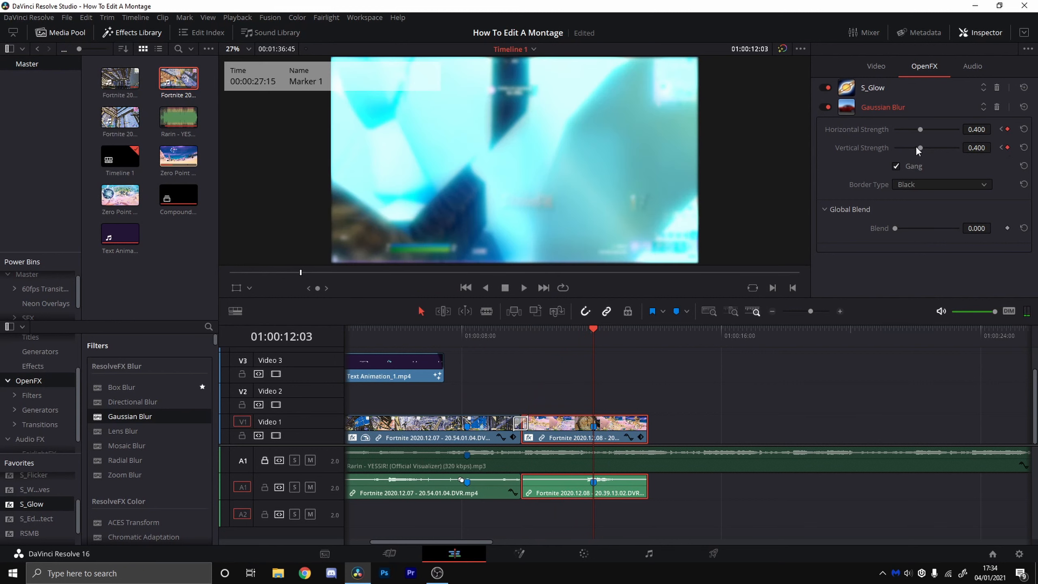
pyautogui.moveTo(919, 147); pyautogui.dragTo(893, 149)
pyautogui.moveTo(551, 337); pyautogui.dragTo(540, 342)
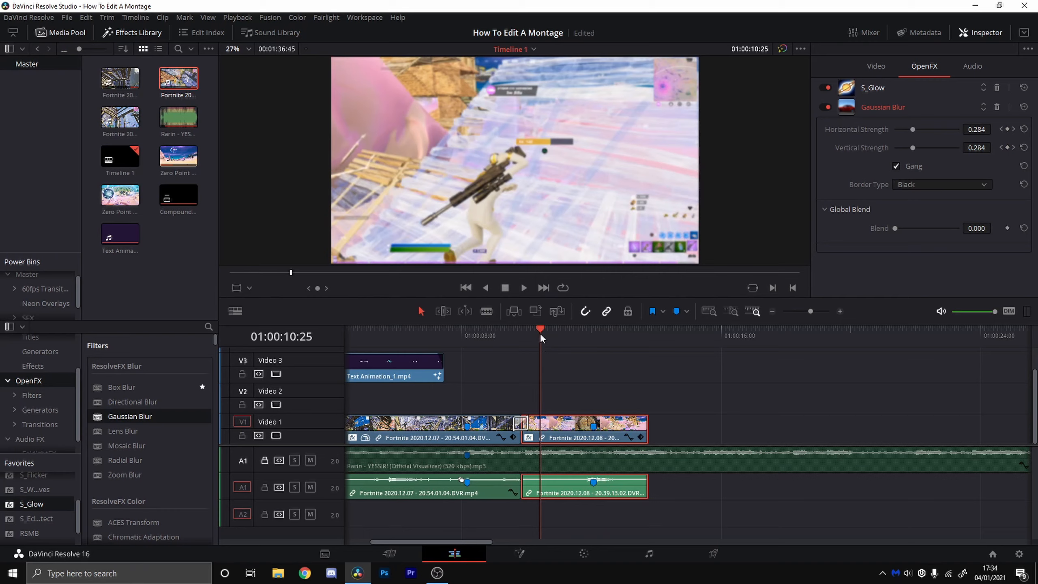
pyautogui.press('space')
pyautogui.press('space')
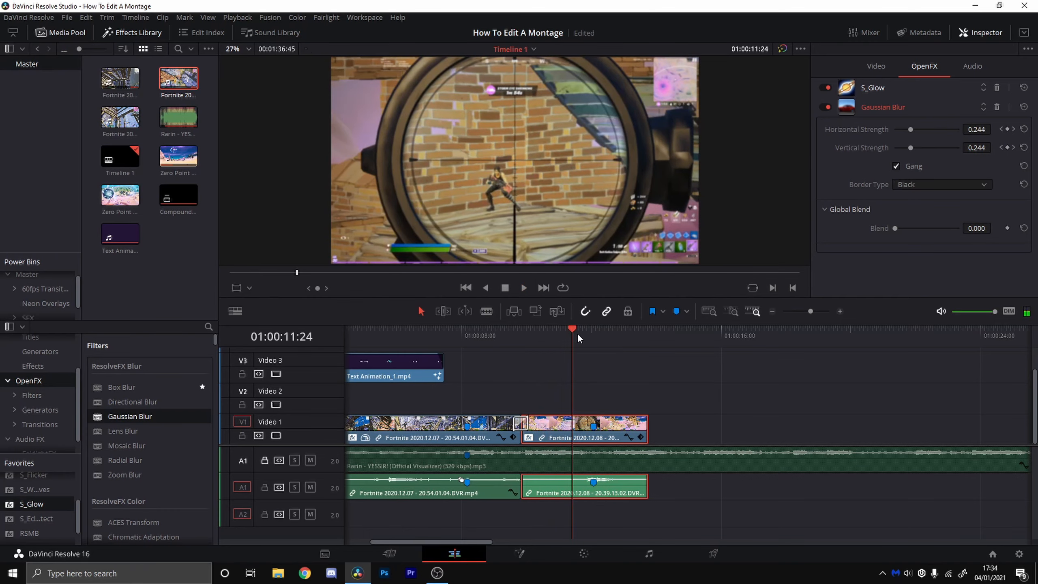
# Step: Keyframe the blur strength at 0.261 at 01:00:10:05, slightly lower the 01:00:12:02 keyframe, and preview the shot
pyautogui.moveTo(578, 332); pyautogui.dragTo(529, 342)
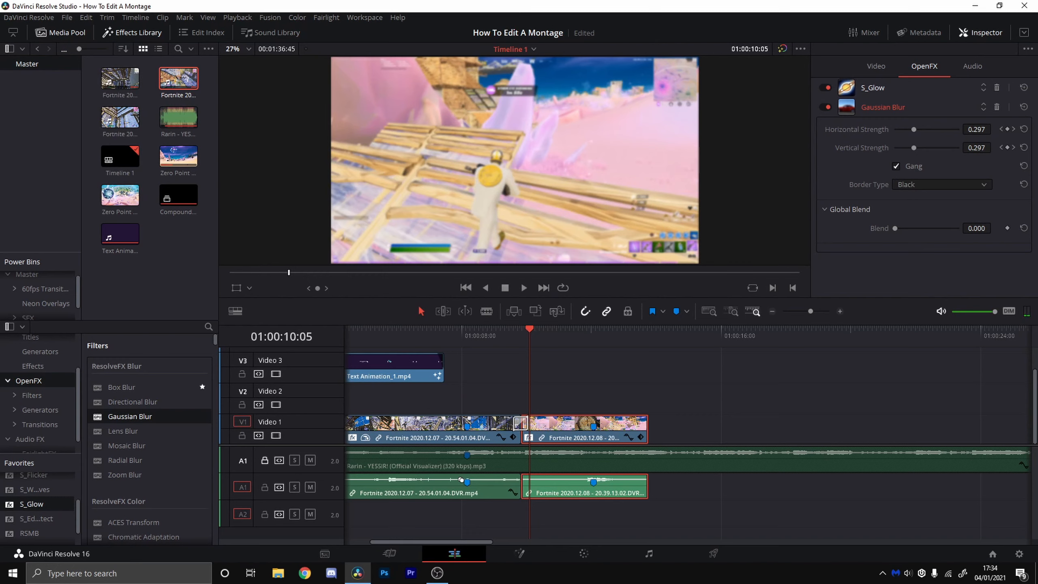
pyautogui.moveTo(976, 129); pyautogui.dragTo(970, 129)
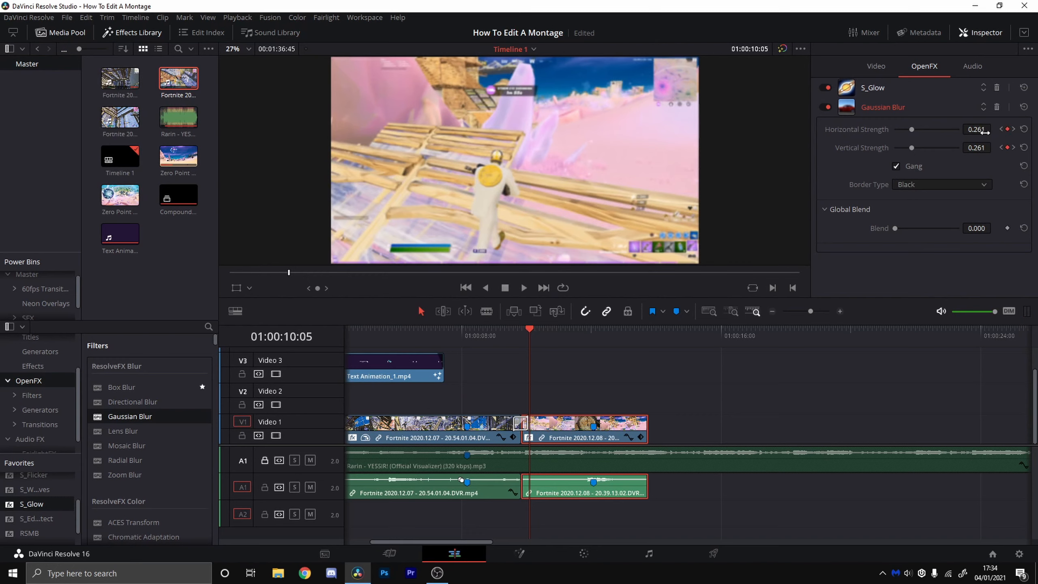
pyautogui.click(1013, 130)
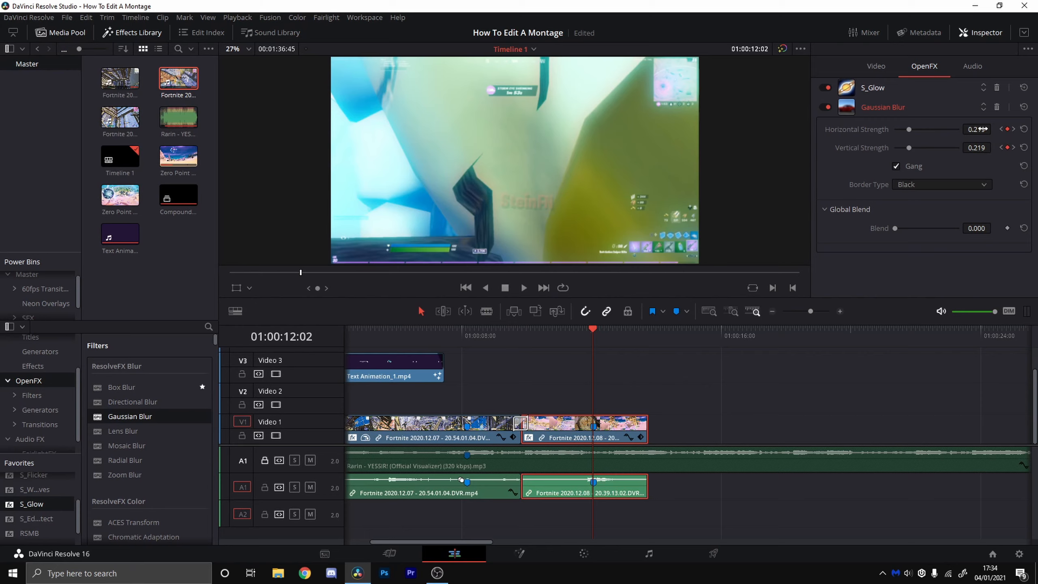
pyautogui.moveTo(976, 129); pyautogui.dragTo(974, 129)
pyautogui.click(529, 336)
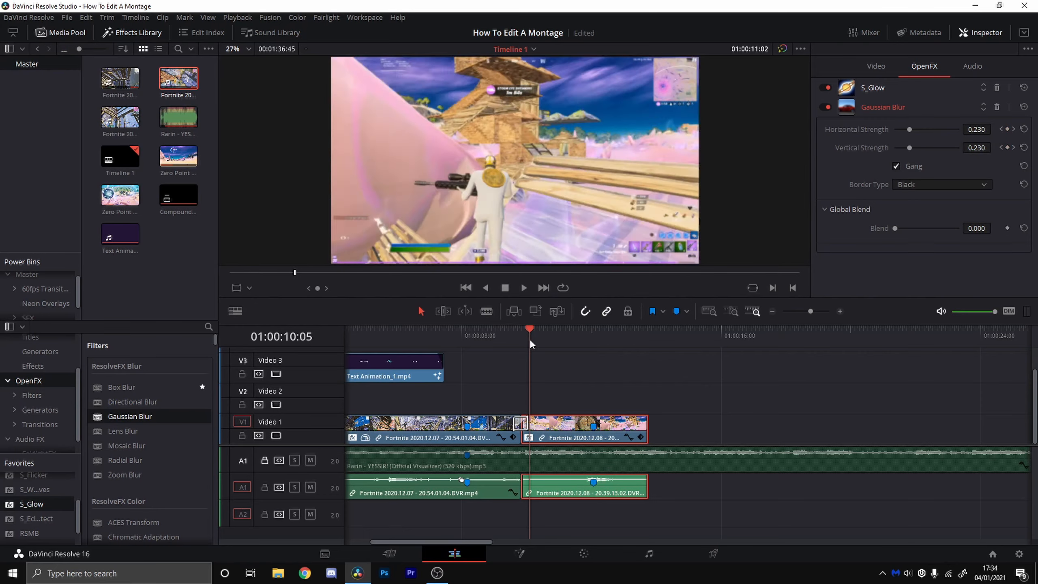
pyautogui.press('space')
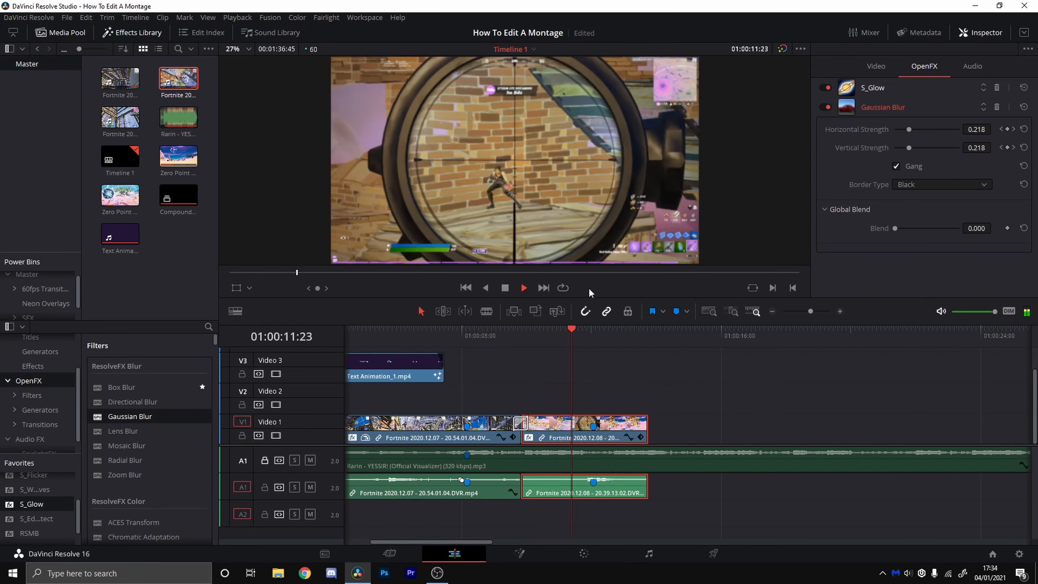
pyautogui.press('space')
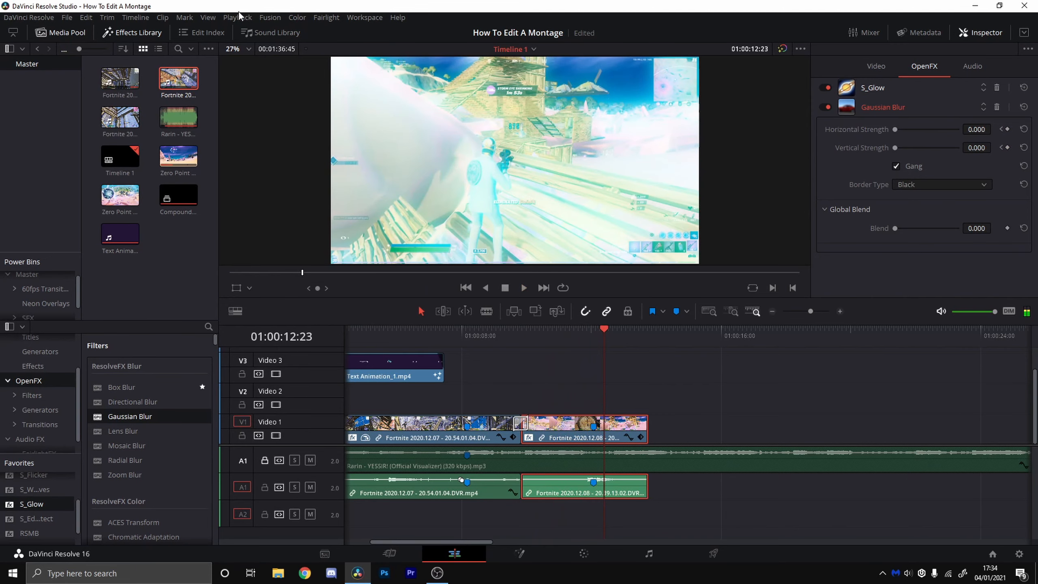
# Step: Choose a playback option and replay the second clip from near its start through the glow flash
pyautogui.click(237, 17)
pyautogui.moveTo(261, 55)
pyautogui.click(425, 59)
pyautogui.moveTo(601, 346); pyautogui.dragTo(532, 343)
pyautogui.press('space')
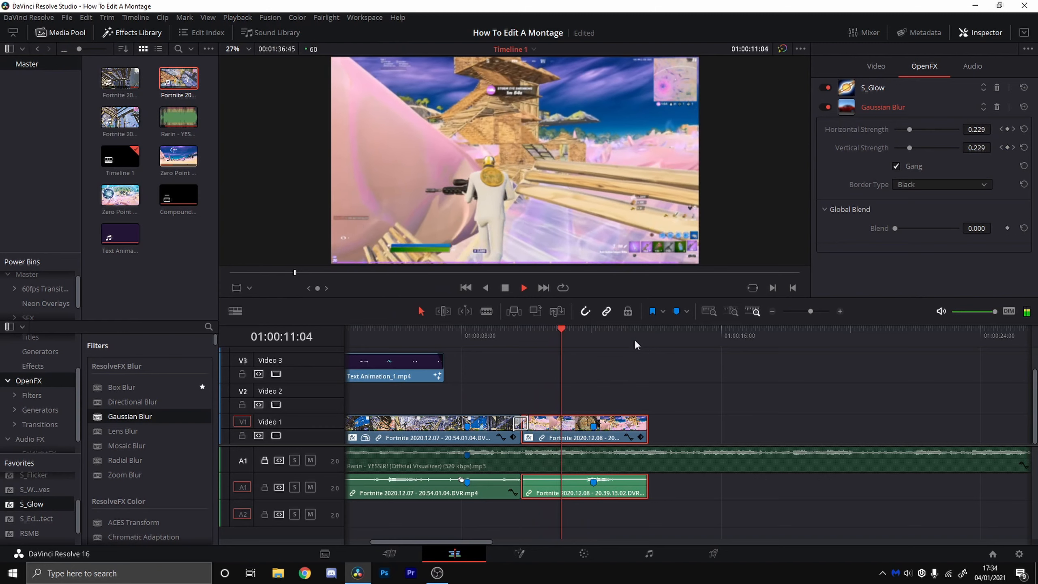
pyautogui.press('space')
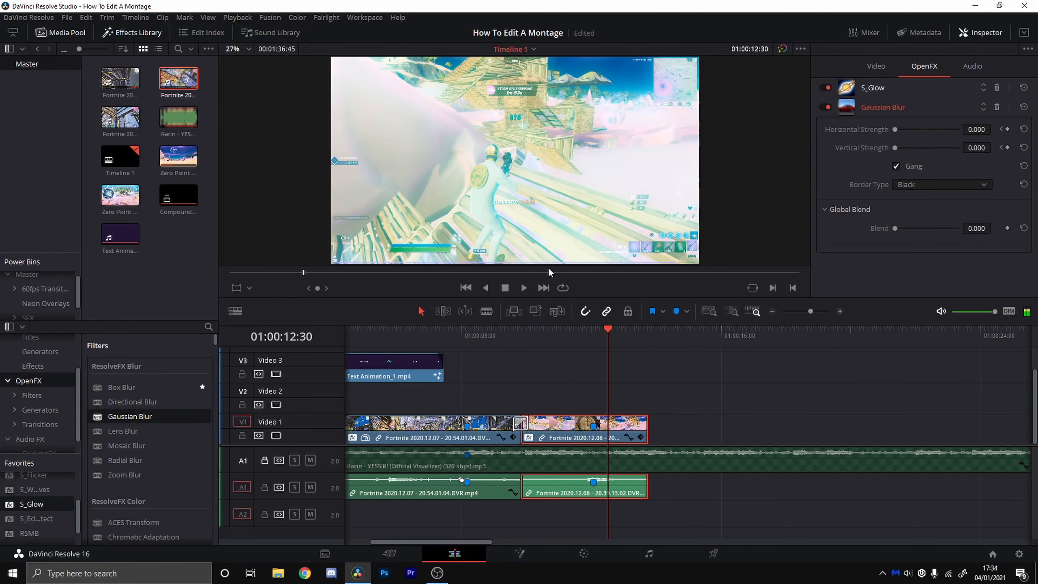
# Step: Save the project and play back the second clip from the glow flash to its end
pyautogui.click(66, 17)
pyautogui.click(92, 78)
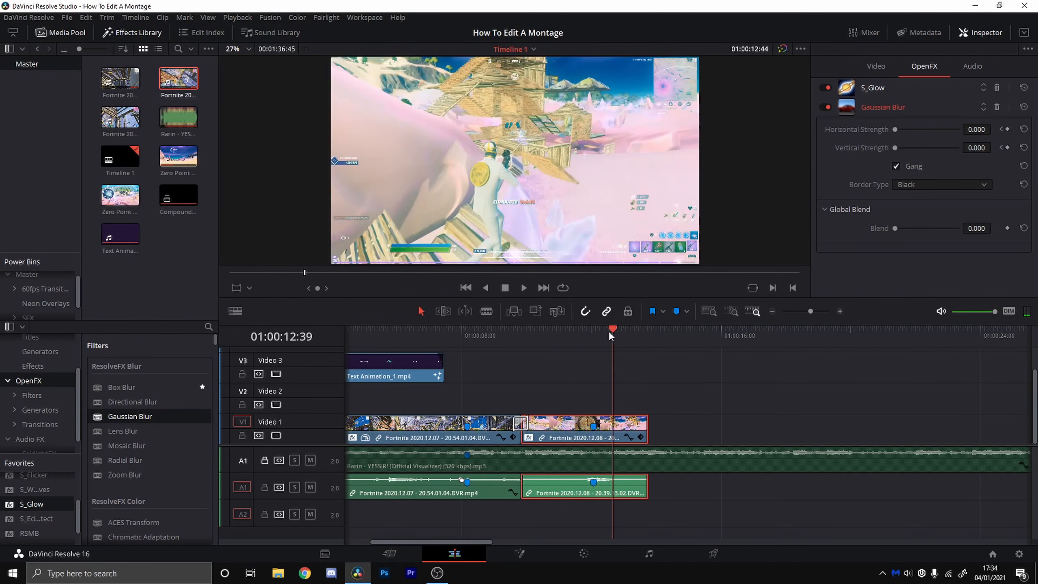
pyautogui.click(602, 331)
pyautogui.press('space')
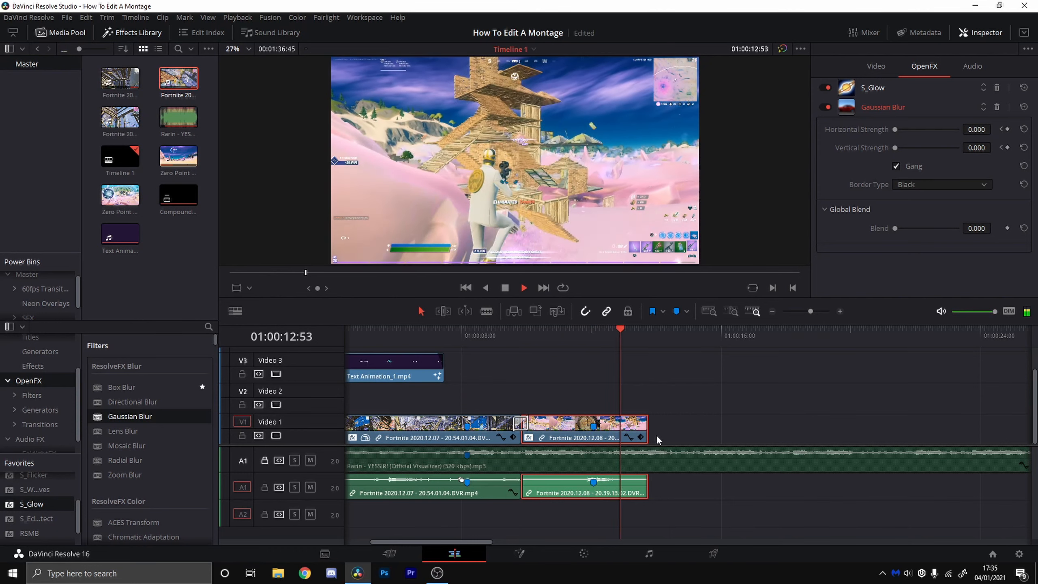
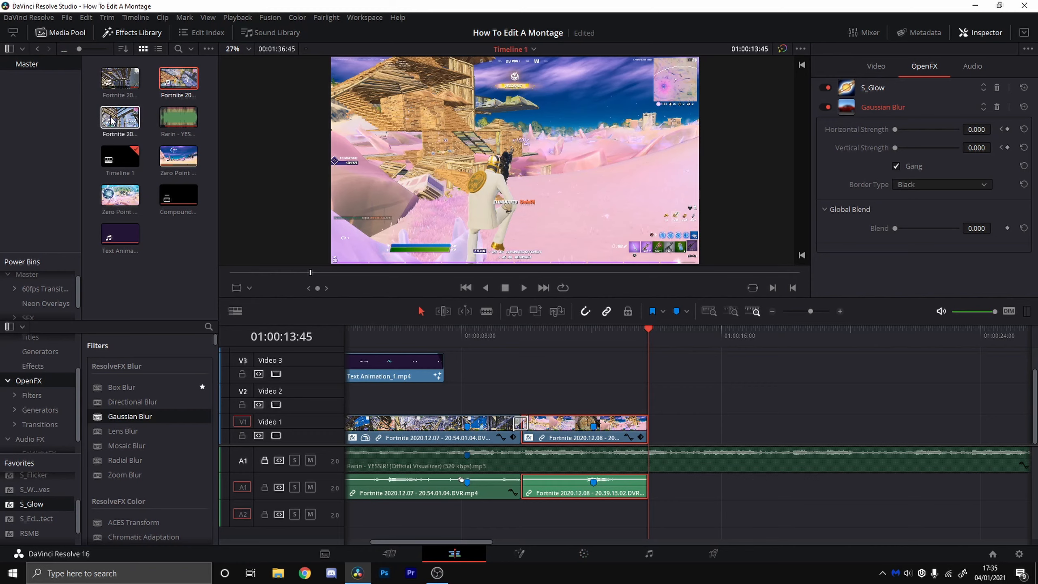
# Step: Add the Fortnite 2020.12.09 - 14.37.12.02 clip at 01:00:13:45 after the second clip and move it up to Video 2
pyautogui.moveTo(111, 120); pyautogui.dragTo(421, 239)
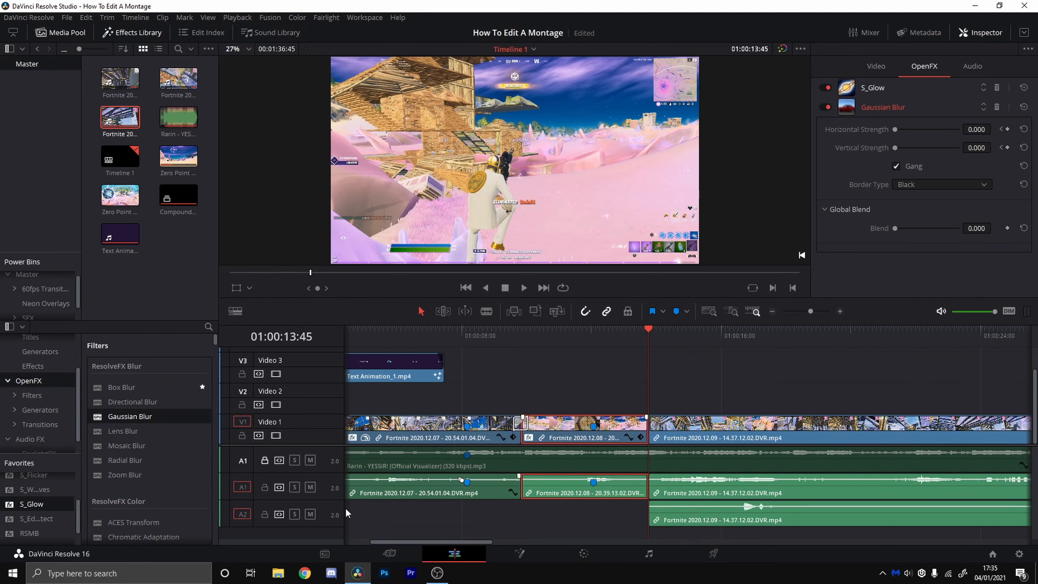
pyautogui.moveTo(414, 541); pyautogui.dragTo(583, 556)
pyautogui.moveTo(660, 439); pyautogui.dragTo(450, 408)
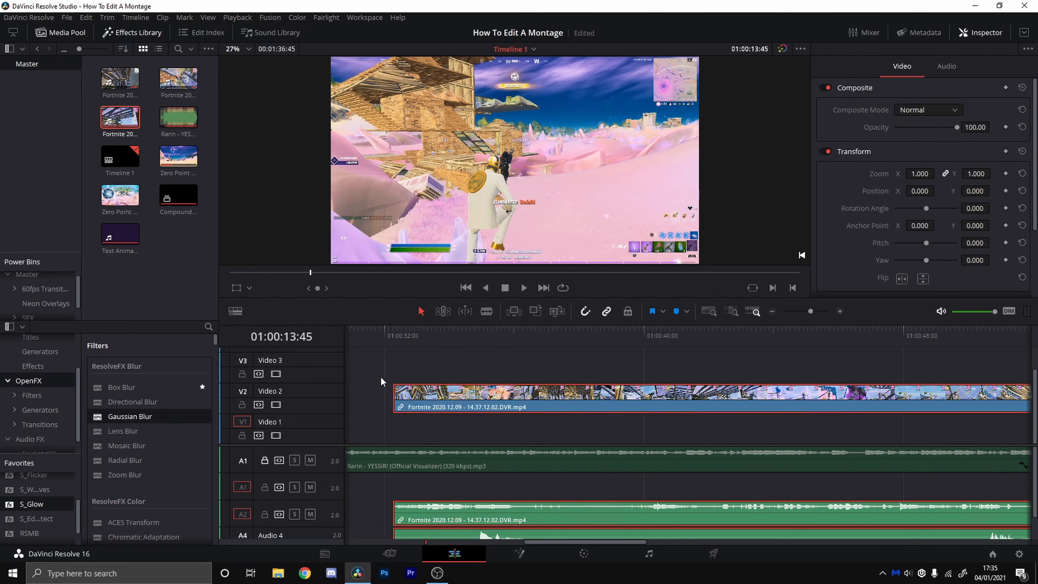
# Step: Trim away the beginning of the third gameplay clip on Video 2 up to about 01:00:55
pyautogui.moveTo(395, 393); pyautogui.dragTo(845, 409)
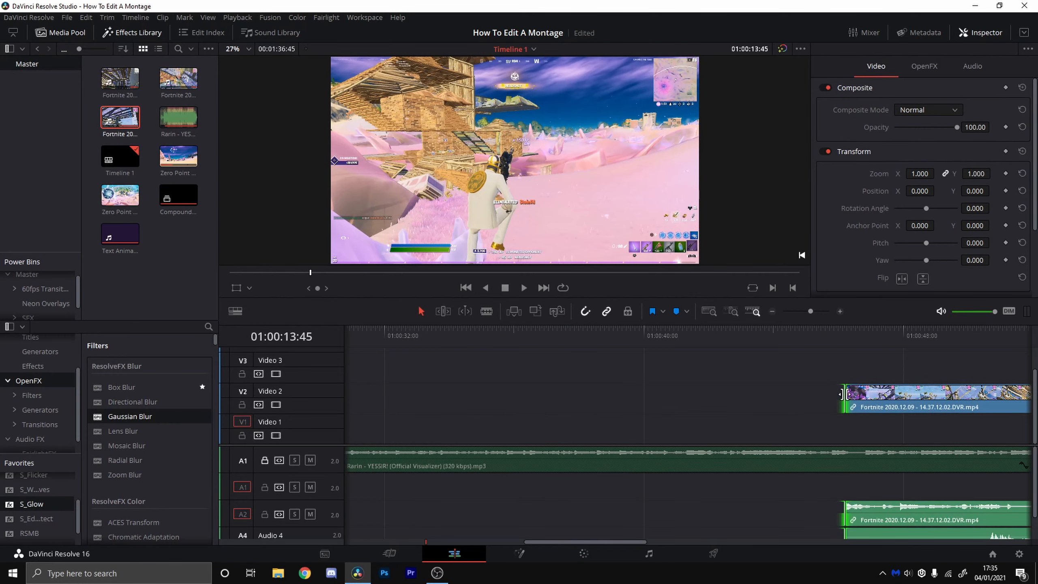
pyautogui.moveTo(1028, 409); pyautogui.dragTo(992, 411)
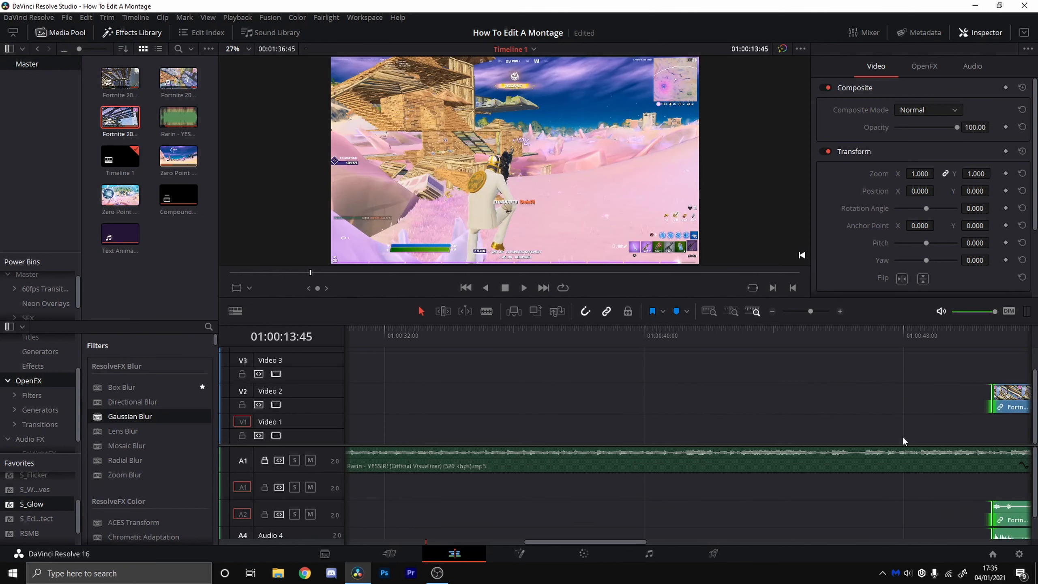
pyautogui.moveTo(595, 543); pyautogui.dragTo(684, 542)
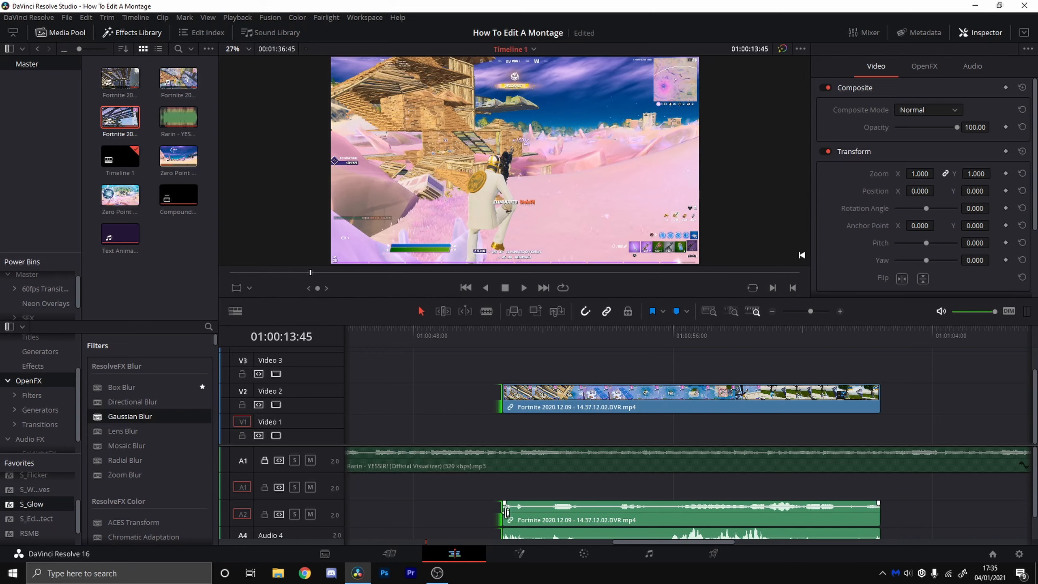
pyautogui.moveTo(501, 511); pyautogui.dragTo(640, 514)
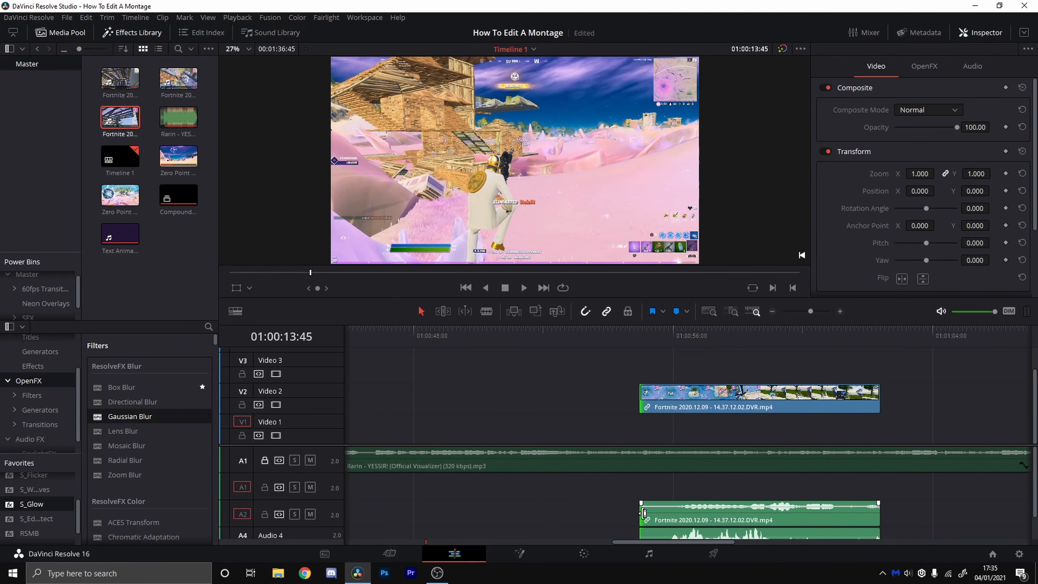
# Step: Move the trimmed third clip back along Video 2 so it starts at 01:00:13:45, where the second clip ends
pyautogui.moveTo(715, 404); pyautogui.dragTo(464, 406)
pyautogui.moveTo(673, 542); pyautogui.dragTo(597, 542)
pyautogui.moveTo(837, 400); pyautogui.dragTo(606, 404)
pyautogui.moveTo(633, 543); pyautogui.dragTo(560, 542)
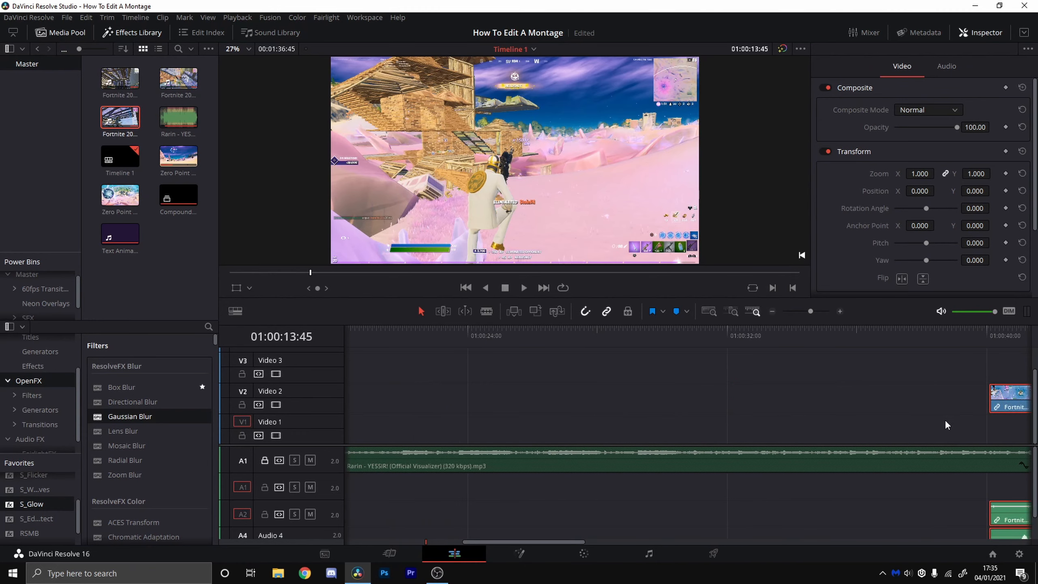
pyautogui.moveTo(1016, 401); pyautogui.dragTo(399, 417)
pyautogui.moveTo(598, 539); pyautogui.dragTo(540, 539)
pyautogui.moveTo(717, 393); pyautogui.dragTo(509, 391)
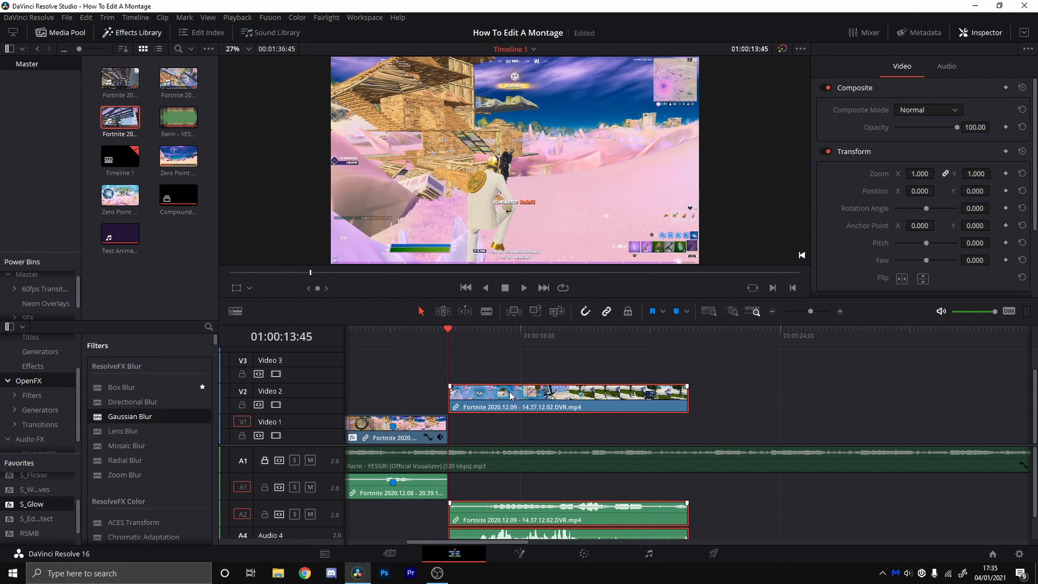
# Step: Lock audio tracks A2 and Audio 4 and move the third clip's video down to Video 1, directly after the second clip
pyautogui.click(264, 516)
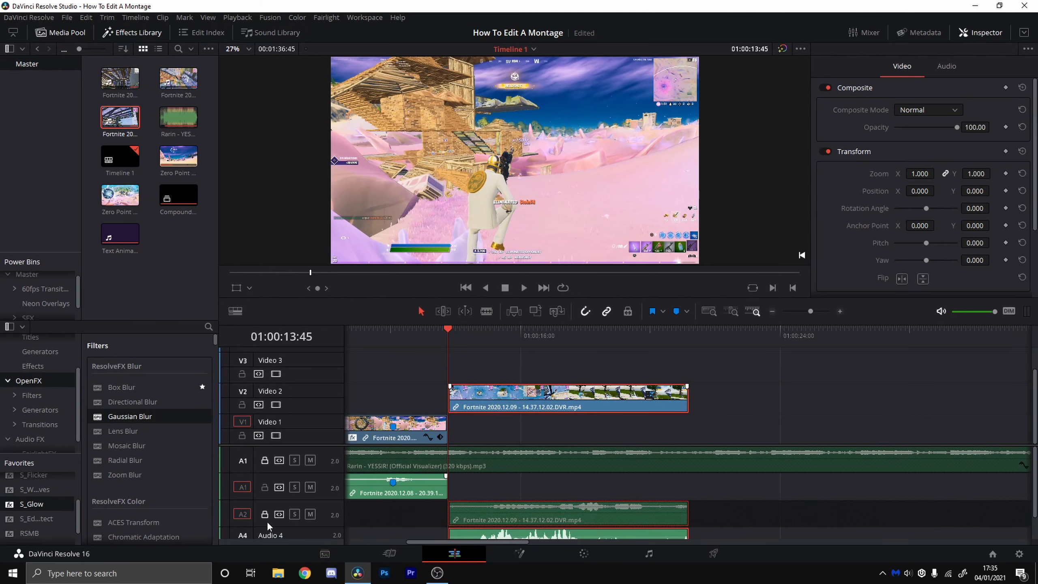
pyautogui.scroll(-1, 269, 523)
pyautogui.click(244, 528)
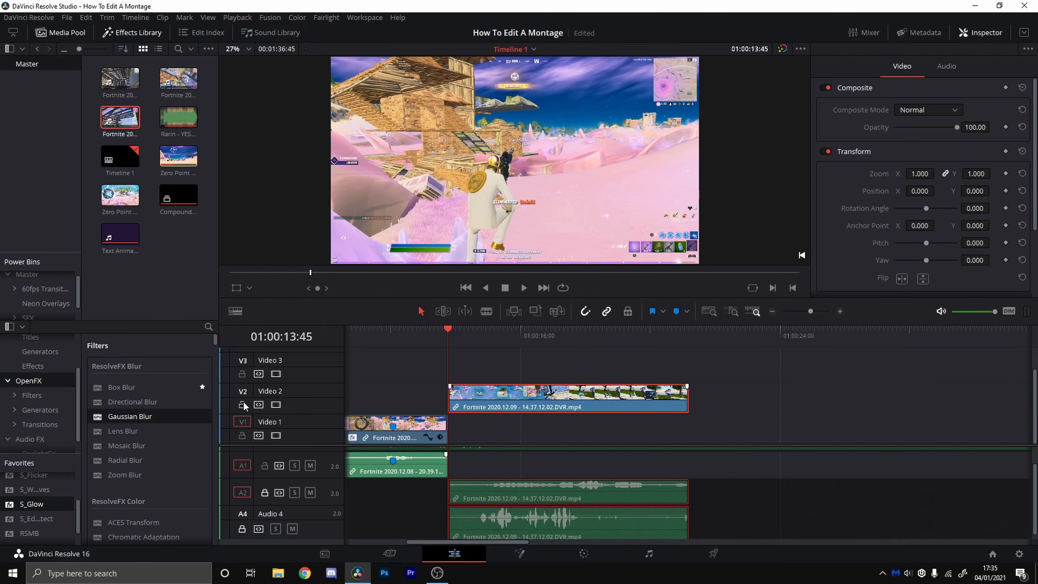
pyautogui.moveTo(469, 404); pyautogui.dragTo(474, 434)
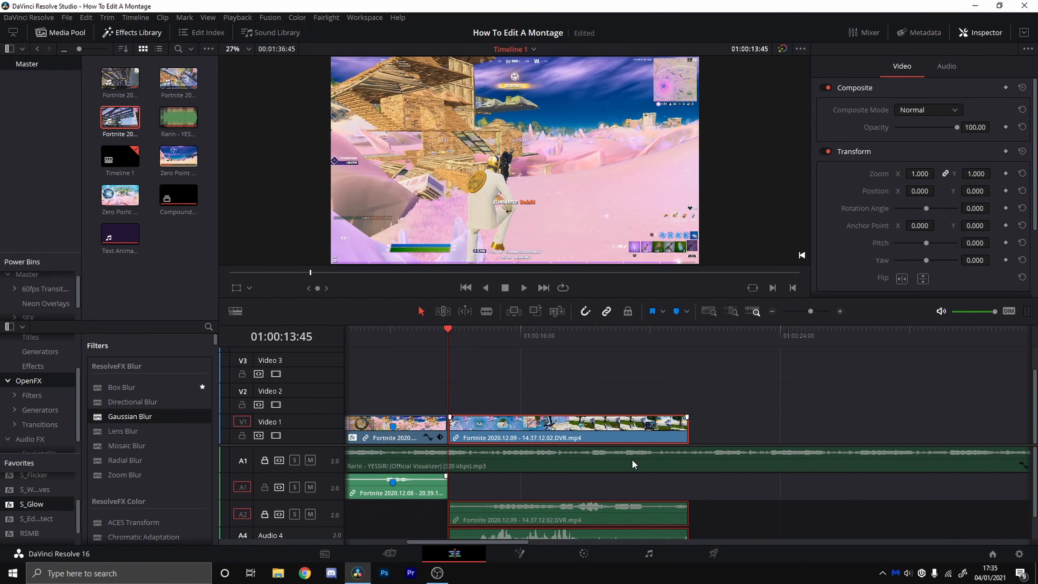
pyautogui.scroll(-1, 259, 520)
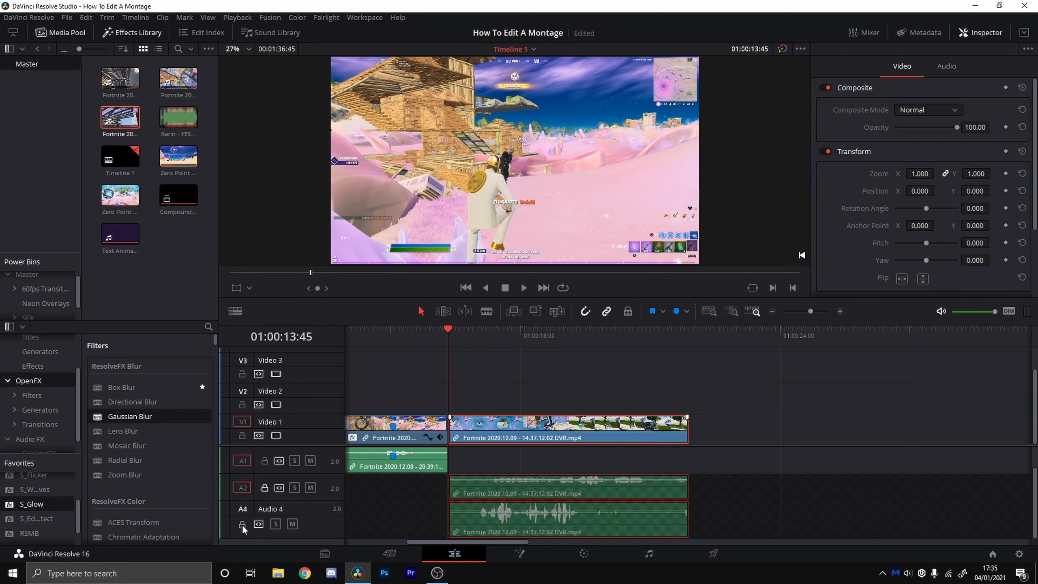
# Step: Unlock track Audio 4, lock Video 1, and delete the third clip's extra audio on Audio 4
pyautogui.click(242, 524)
pyautogui.scroll(1, 315, 533)
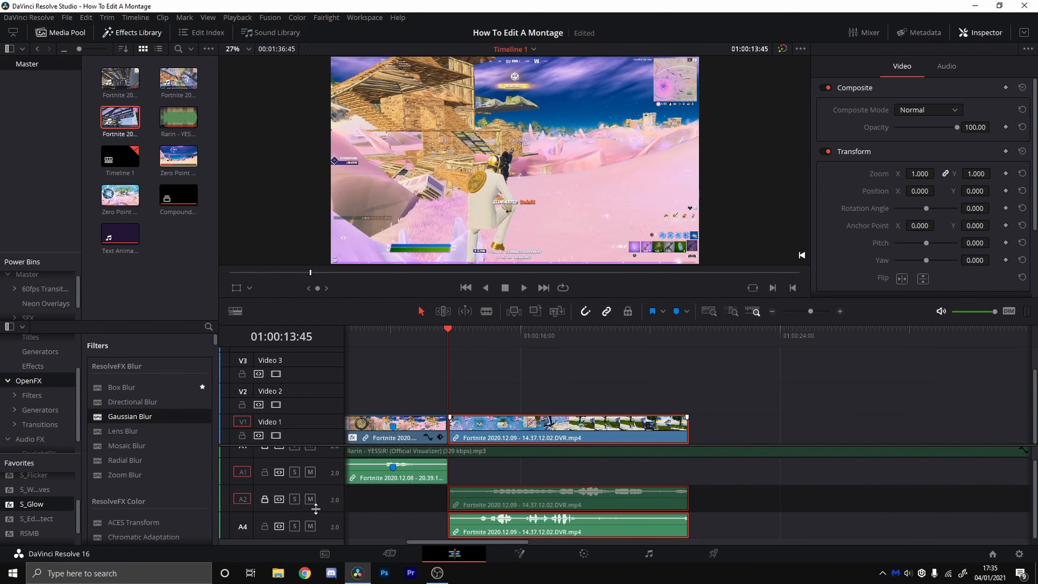
pyautogui.click(264, 499)
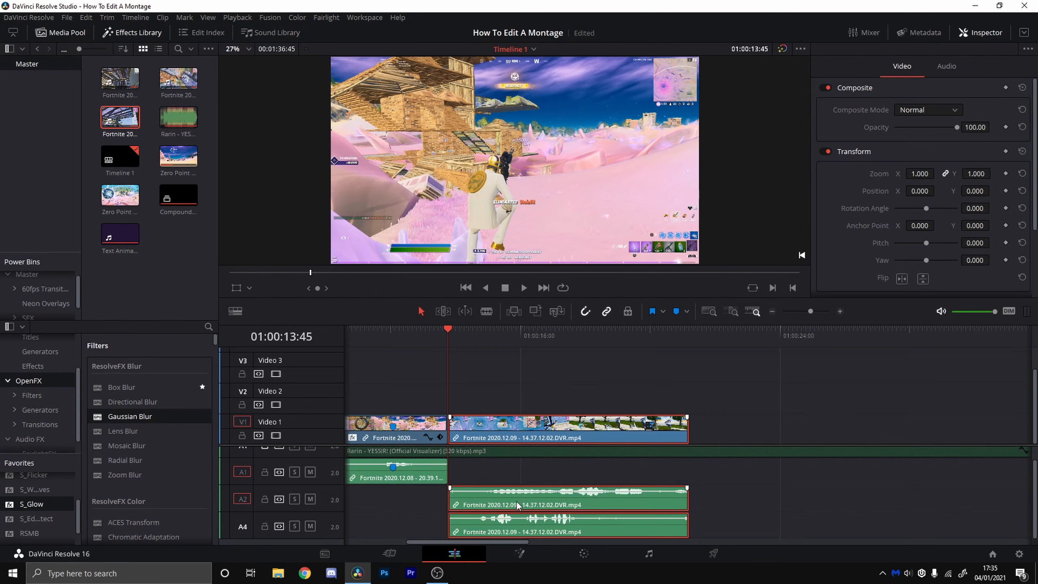
pyautogui.click(265, 499)
pyautogui.click(242, 435)
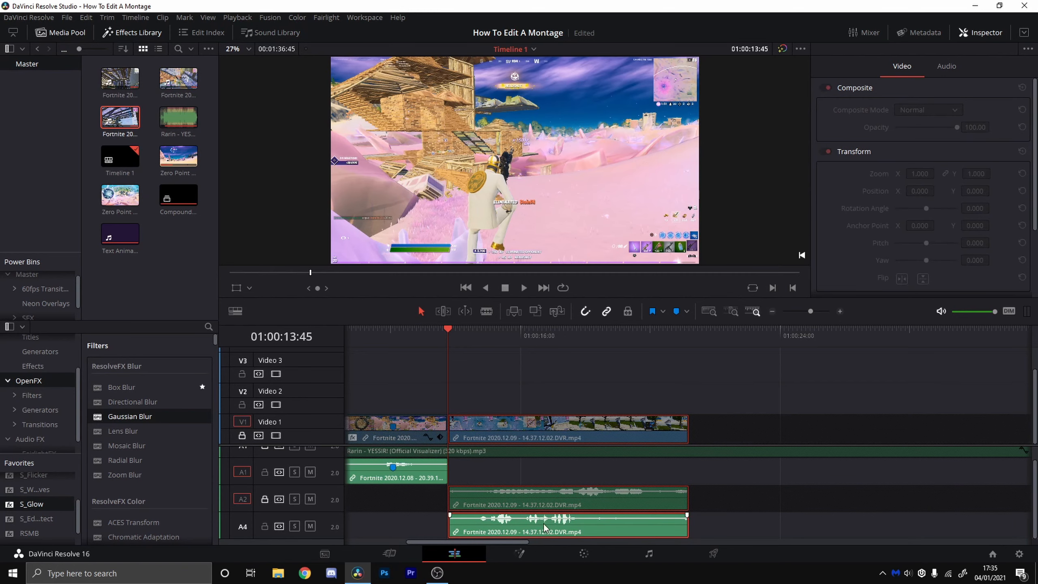
pyautogui.rightClick(535, 528)
pyautogui.click(575, 279)
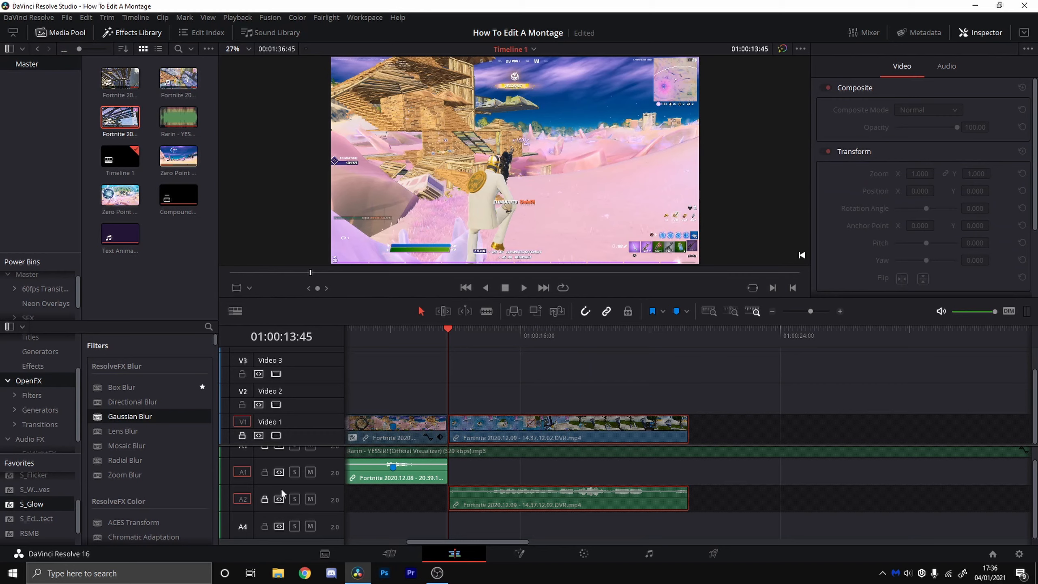
# Step: Unlock audio track A2 and move the third clip's remaining audio up beside the second clip's audio, beneath the music track
pyautogui.click(263, 499)
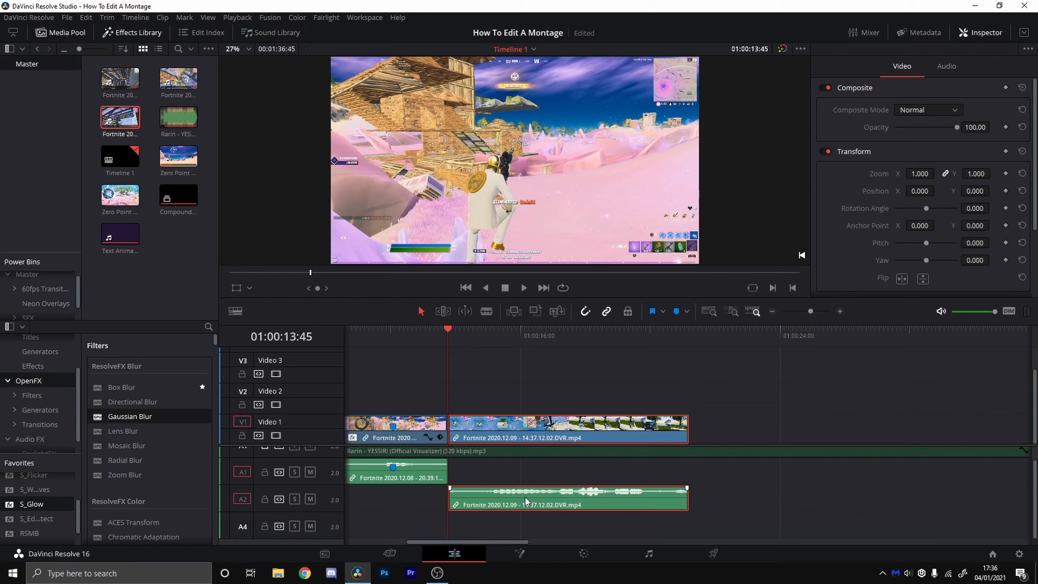
pyautogui.moveTo(524, 497); pyautogui.dragTo(526, 472)
pyautogui.scroll(1, 740, 469)
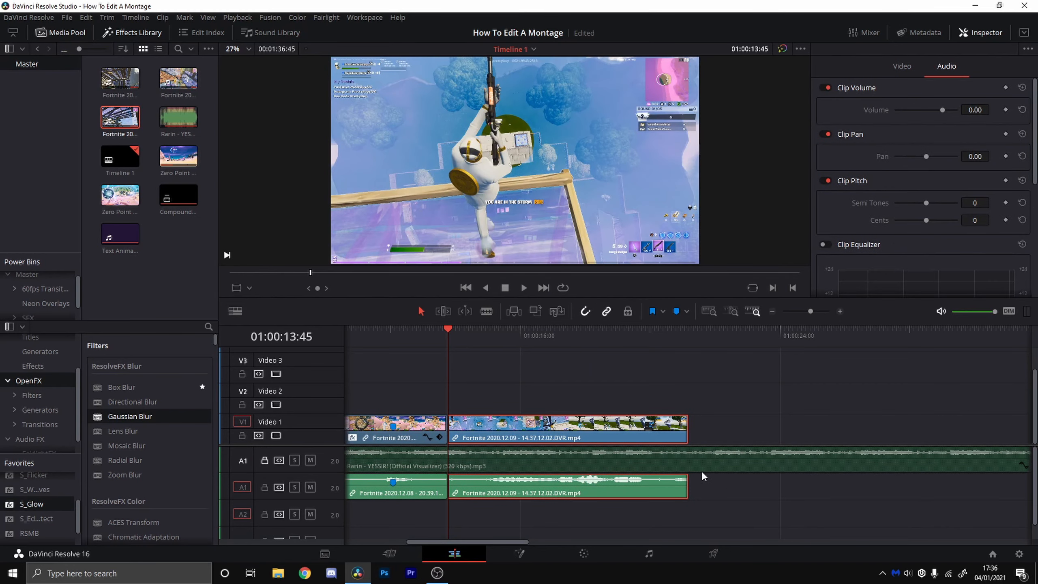
# Step: Play through the third clip to find the elimination shot and mark it on the clip at 01:00:18:07
pyautogui.press('space')
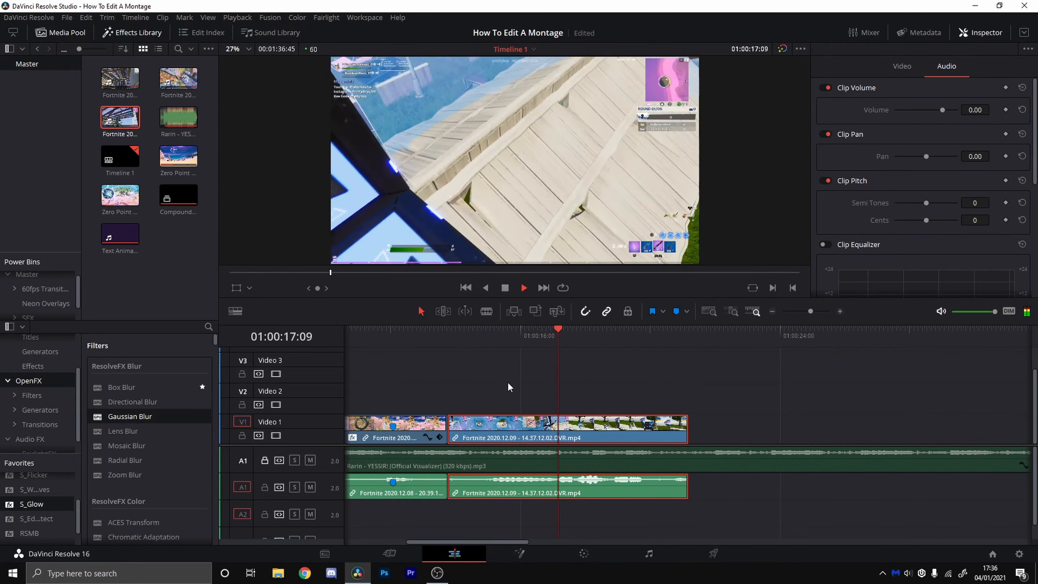
pyautogui.press('space')
pyautogui.click(559, 348)
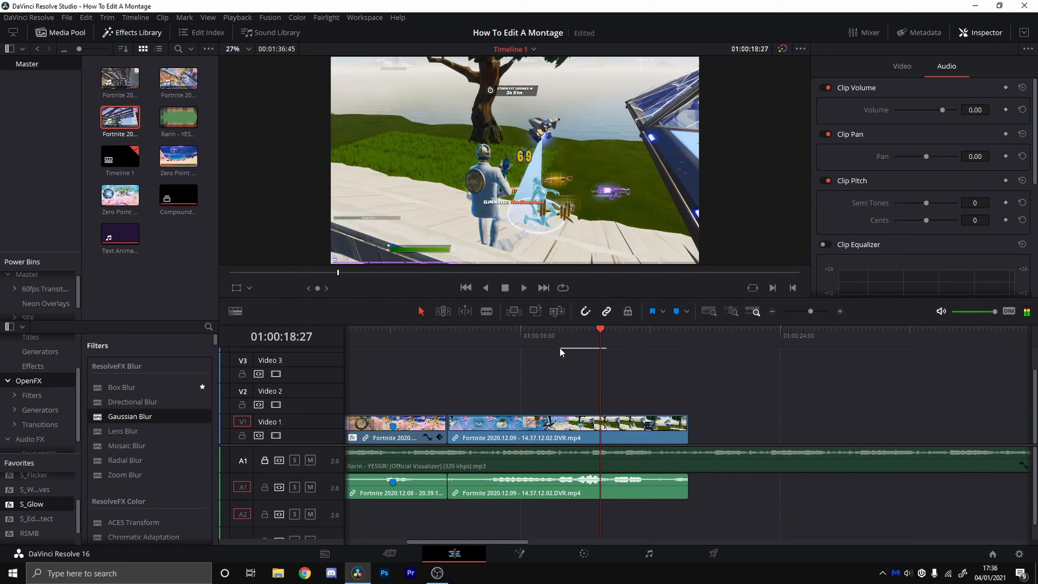
pyautogui.click(578, 345)
pyautogui.press('space')
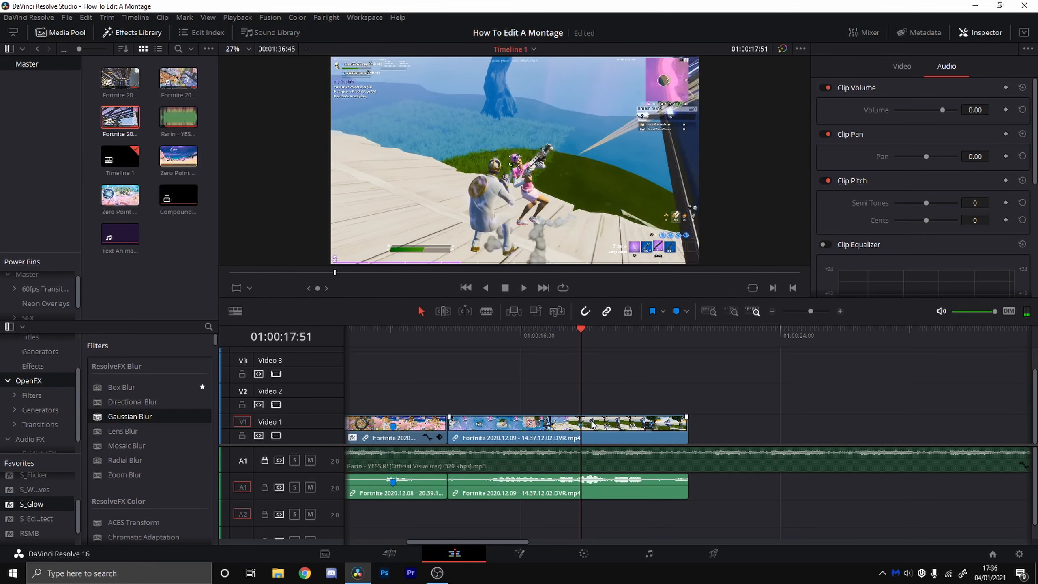
pyautogui.click(613, 424)
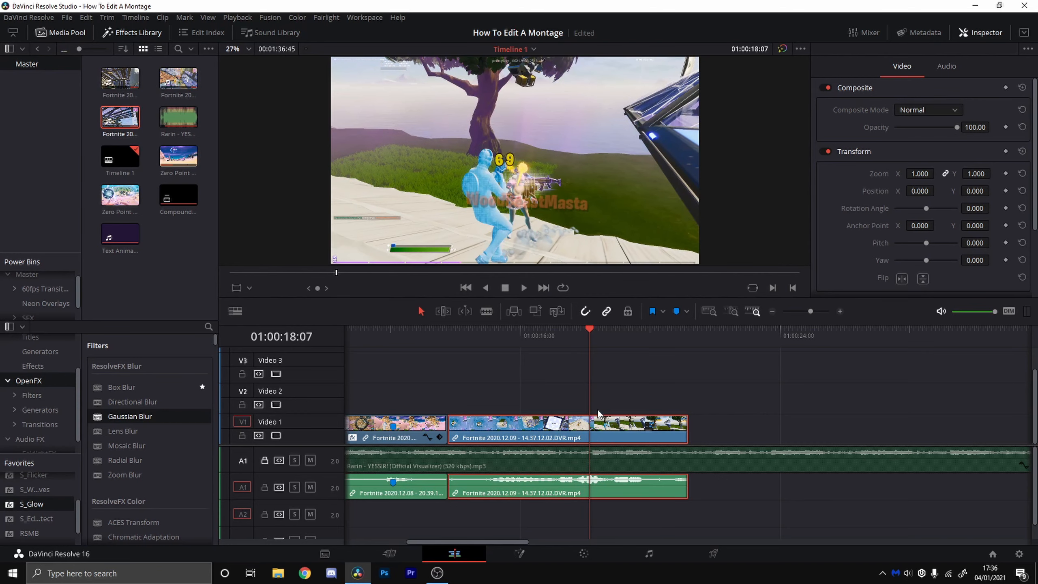
pyautogui.press('m')
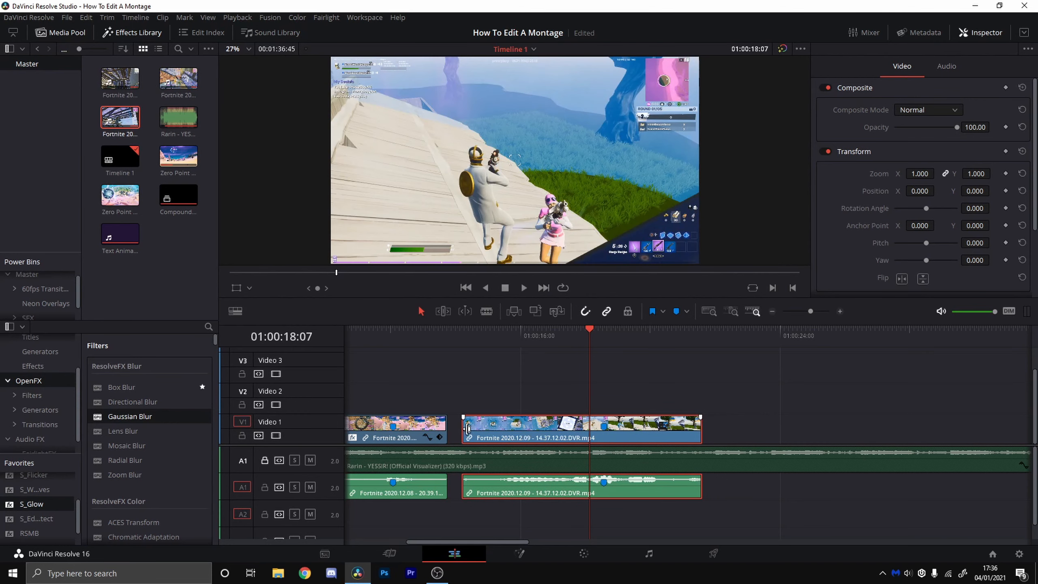
# Step: Trim the third clip's beginning and move it back against the second clip so its shot marker sits at 01:00:16:39
pyautogui.moveTo(464, 429); pyautogui.dragTo(512, 429)
pyautogui.moveTo(553, 434); pyautogui.dragTo(491, 434)
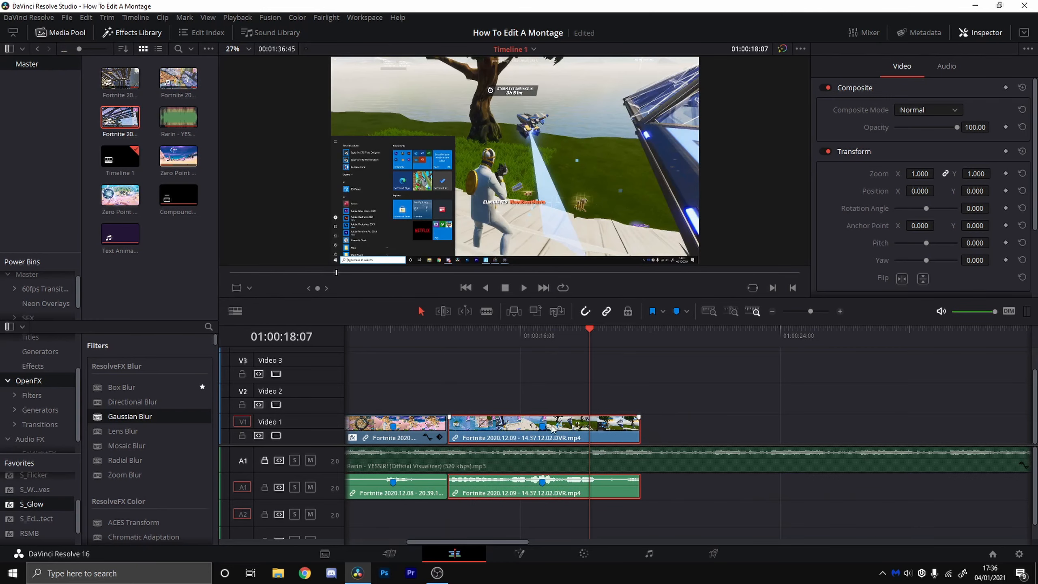
pyautogui.moveTo(580, 347); pyautogui.dragTo(541, 345)
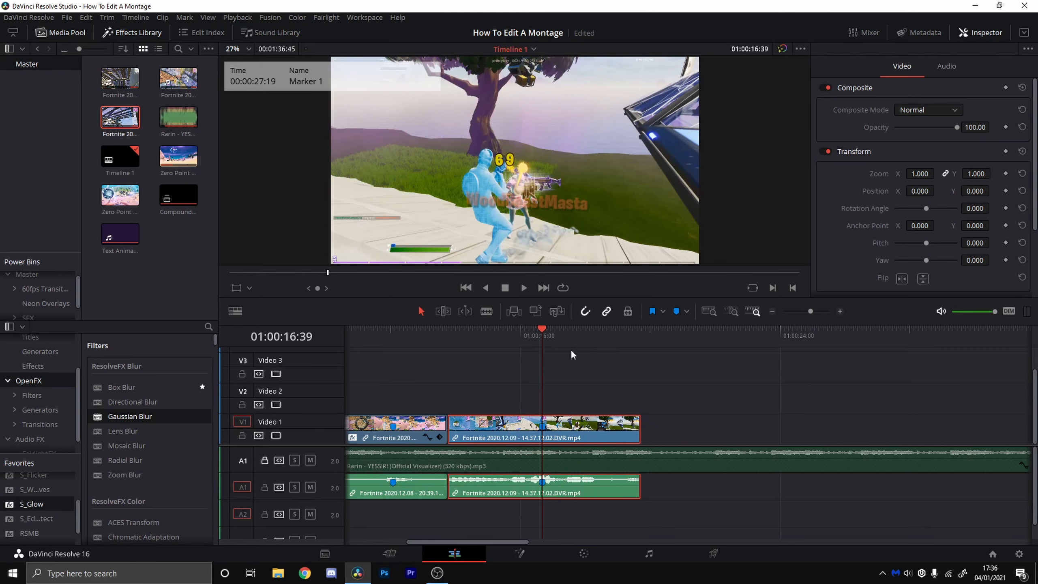
# Step: Lower the third clip's audio volume to -9.20 and play the clip back against the music
pyautogui.click(947, 65)
pyautogui.moveTo(973, 108); pyautogui.dragTo(941, 108)
pyautogui.moveTo(544, 334); pyautogui.dragTo(459, 345)
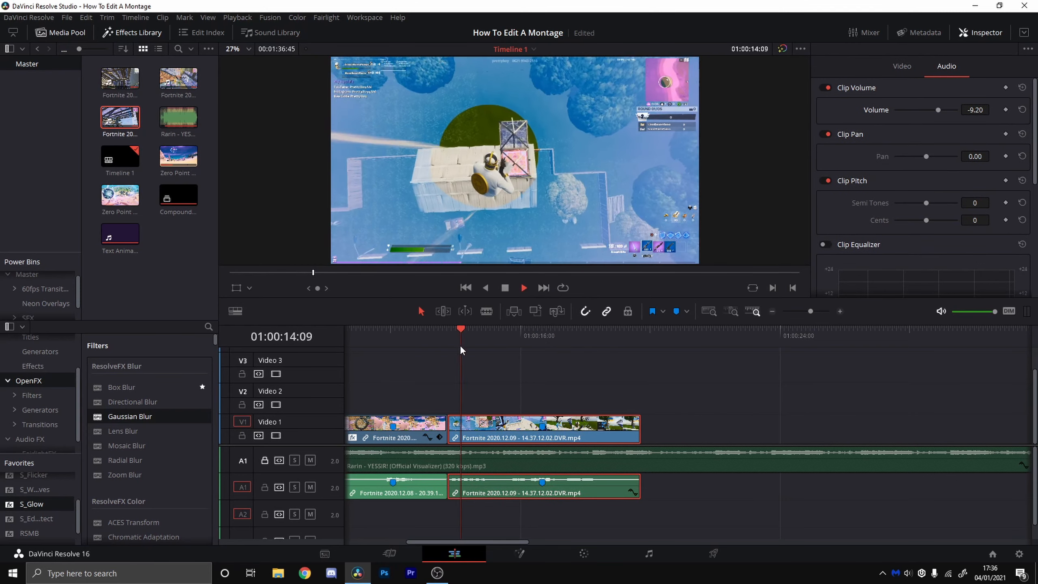
pyautogui.press('space')
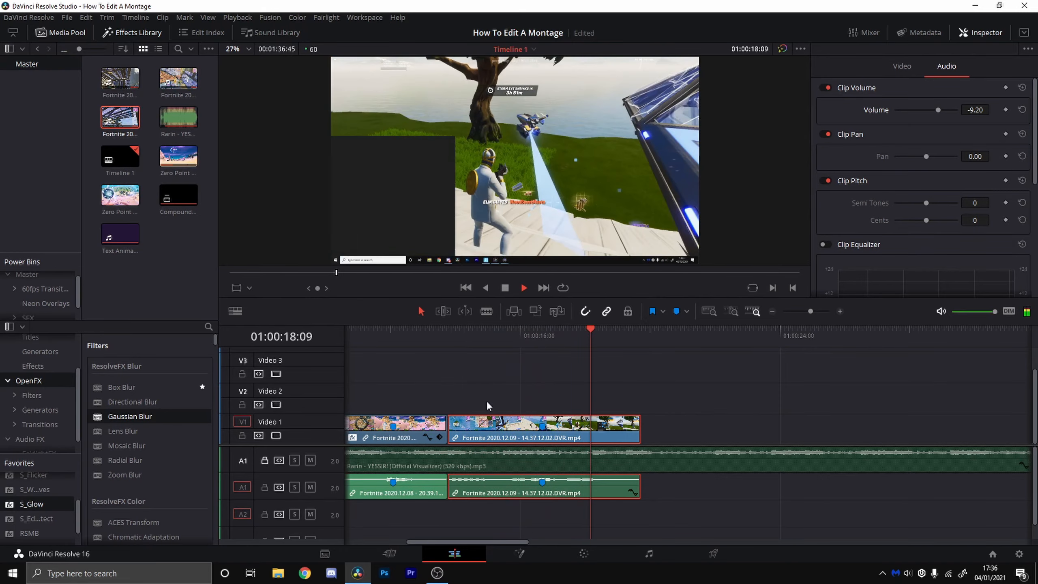
pyautogui.press('space')
# Step: Move the third clip so its marker sits at 01:00:19:13, extend its beginning back to the second clip's end, and play it
pyautogui.moveTo(516, 423); pyautogui.dragTo(599, 425)
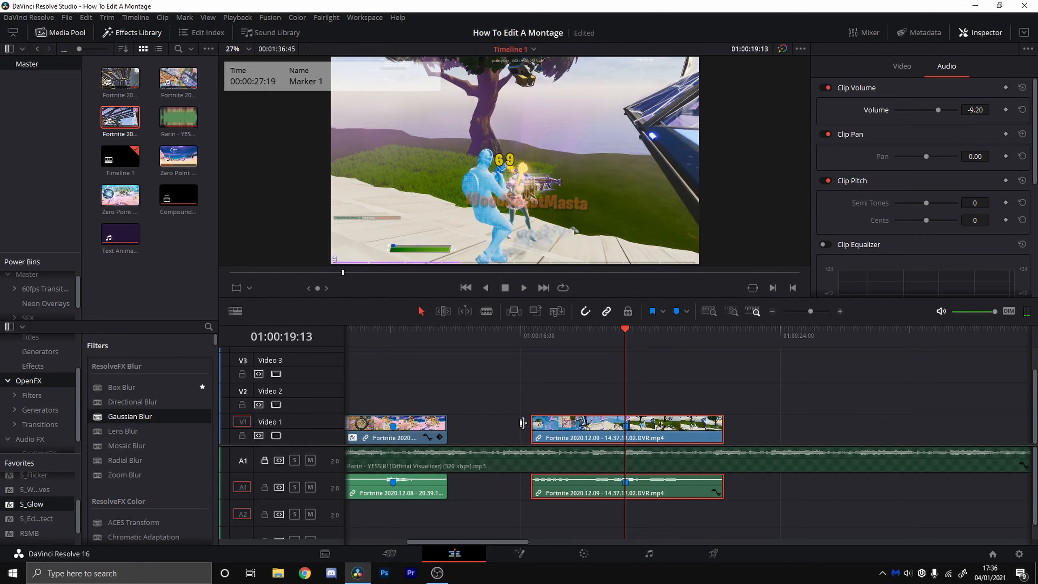
pyautogui.moveTo(533, 423); pyautogui.dragTo(453, 427)
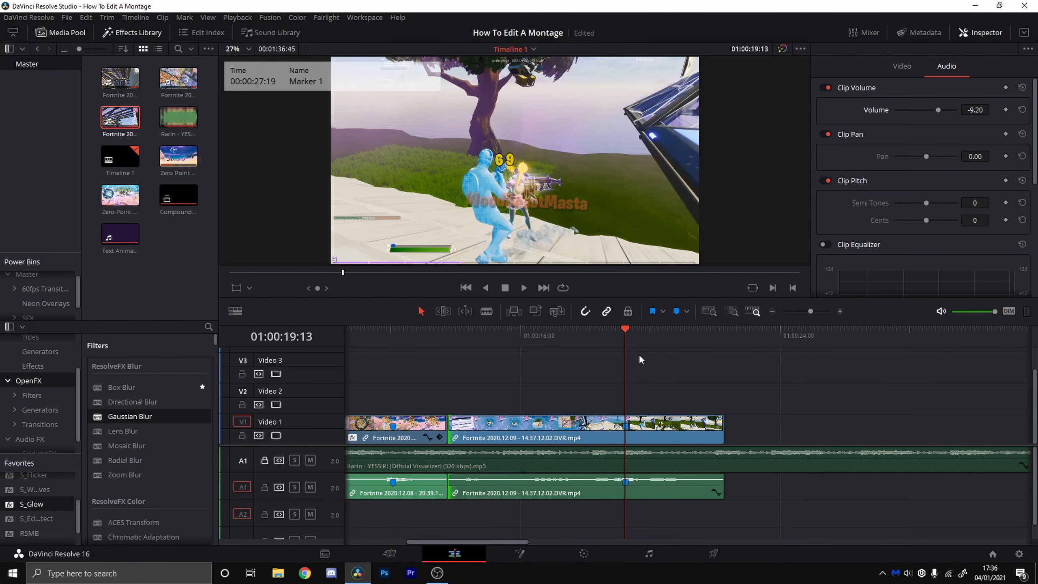
pyautogui.moveTo(625, 334); pyautogui.dragTo(455, 363)
pyautogui.press('space')
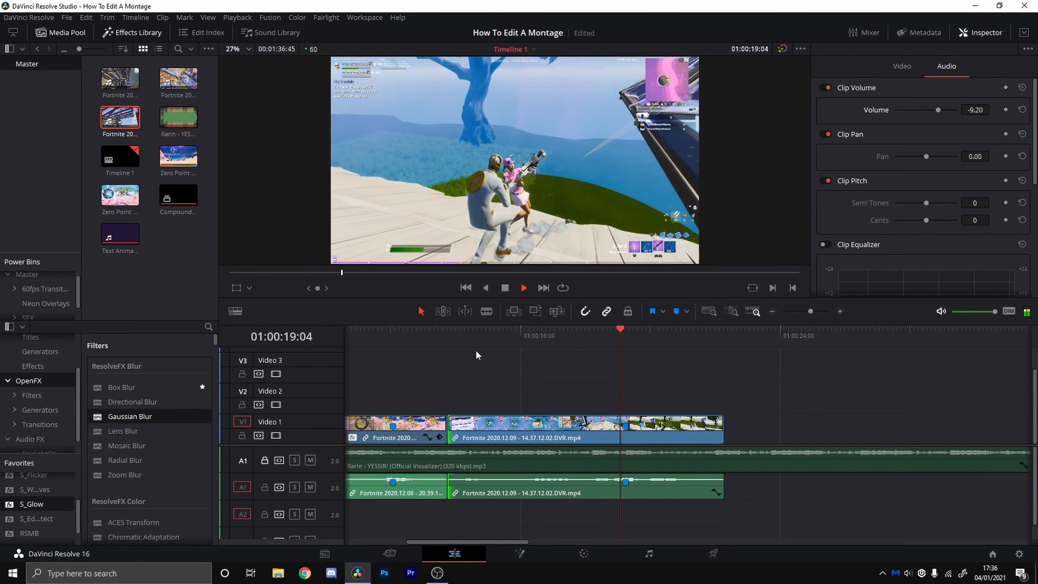
# Step: Trim the end of the third clip back to 01:00:20:07, shortly after the shot marker
pyautogui.moveTo(643, 333)
pyautogui.mouseDown()
pyautogui.moveTo(626, 333)
pyautogui.moveTo(653, 335)
pyautogui.mouseUp()
pyautogui.click(712, 432)
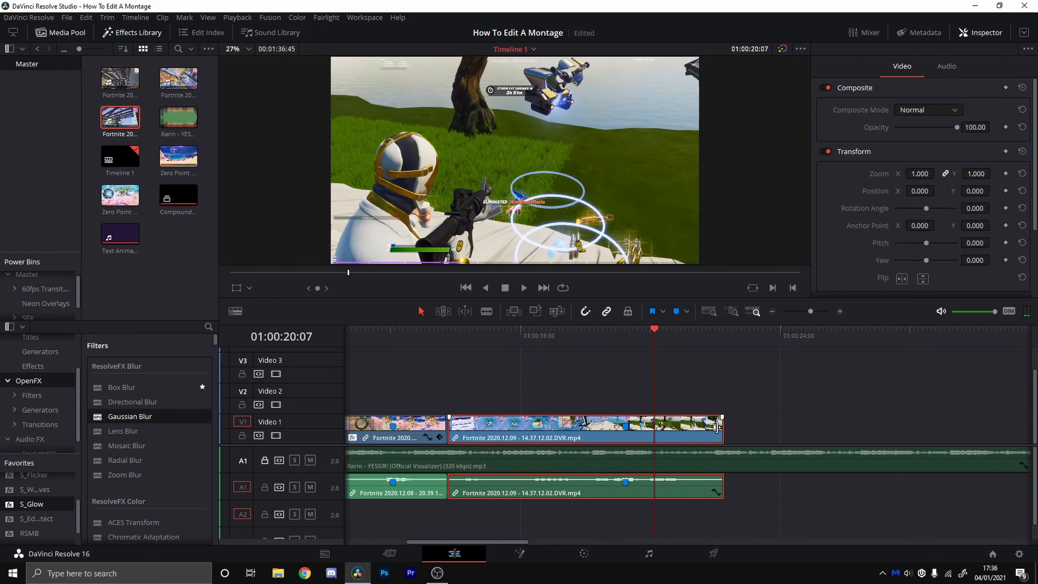
pyautogui.doubleClick(656, 427)
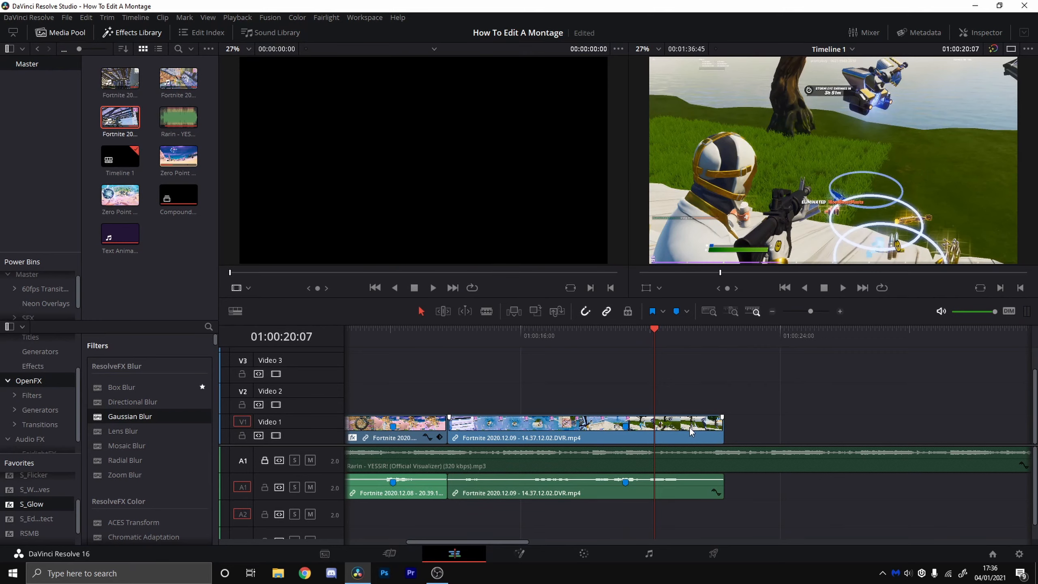
pyautogui.moveTo(726, 427); pyautogui.dragTo(655, 427)
# Step: Open the third clip at its shot marker in Fusion and add a Camera Shake node between MediaIn1 and MediaOut1
pyautogui.moveTo(661, 372)
pyautogui.mouseDown()
pyautogui.moveTo(572, 348)
pyautogui.moveTo(632, 362)
pyautogui.mouseUp()
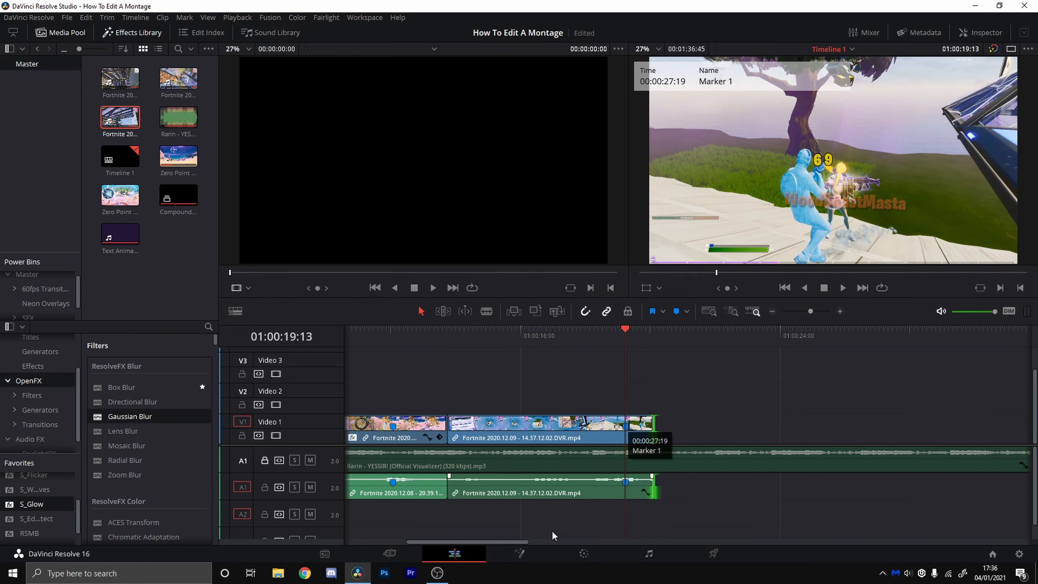
pyautogui.click(527, 563)
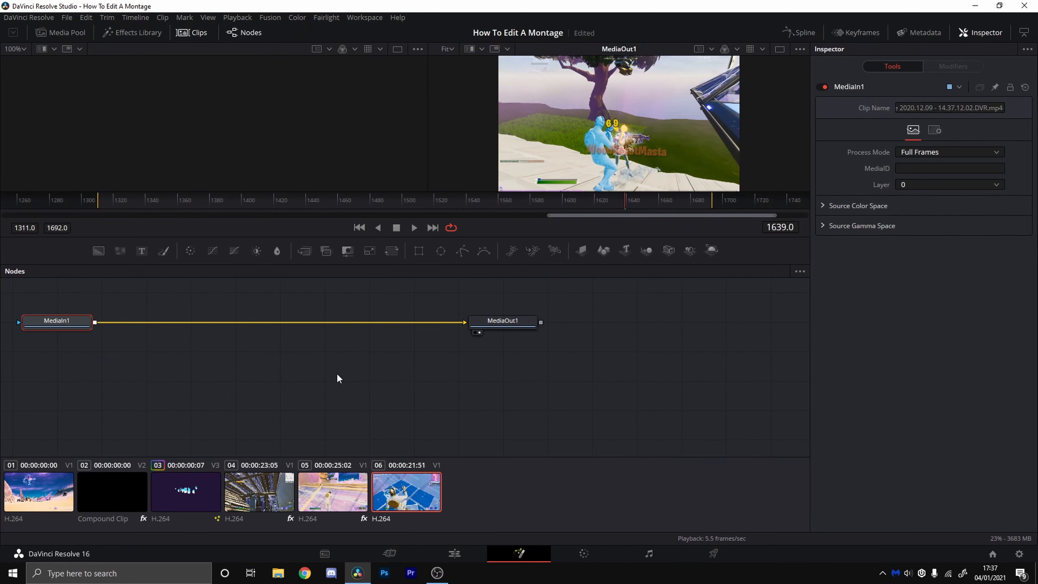
pyautogui.hotkey('shift', 'space')
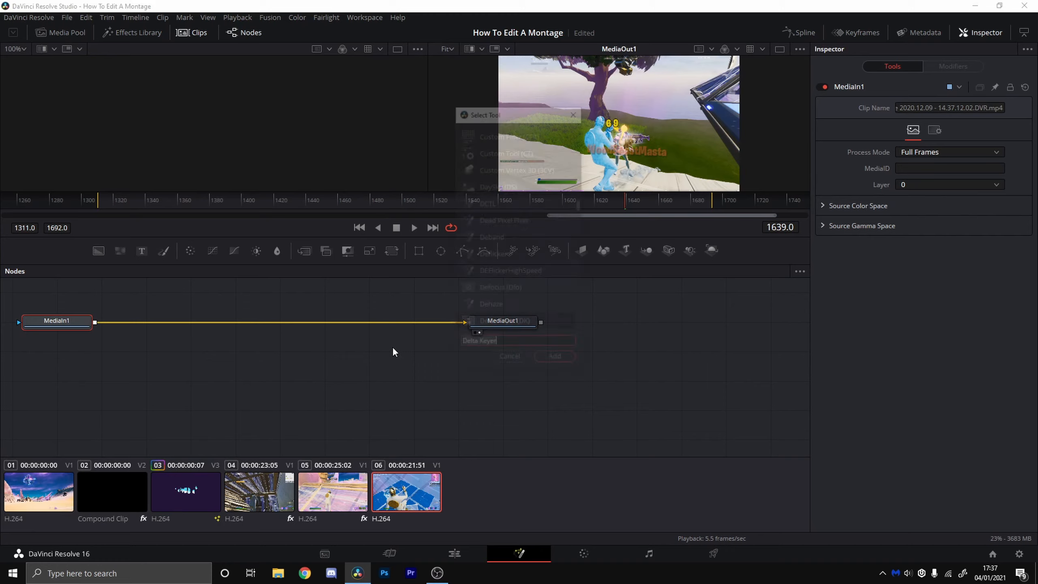
pyautogui.write('Delta Keyer')
pyautogui.press('BackSpace')
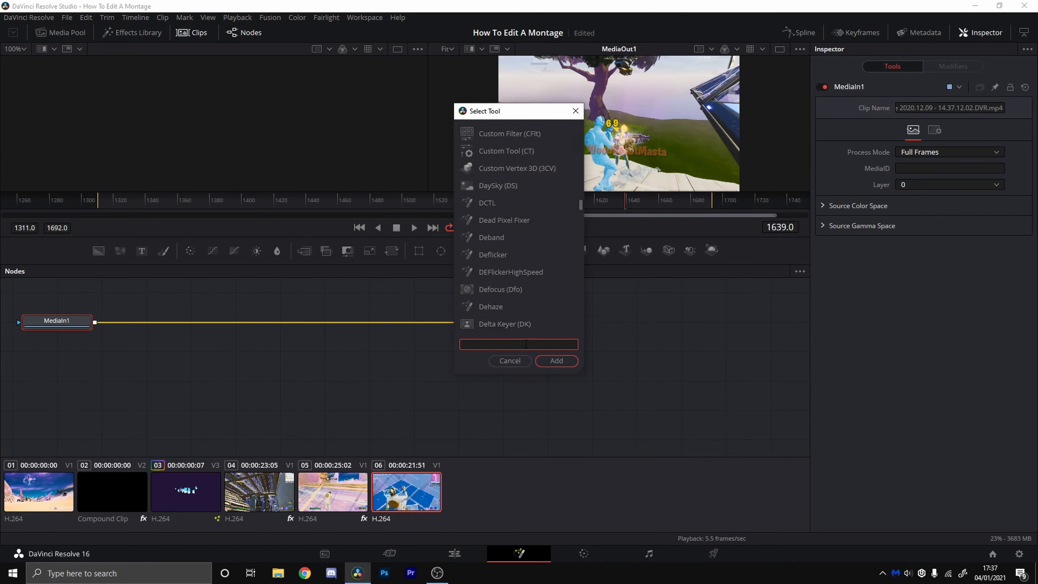
pyautogui.write('Ca')
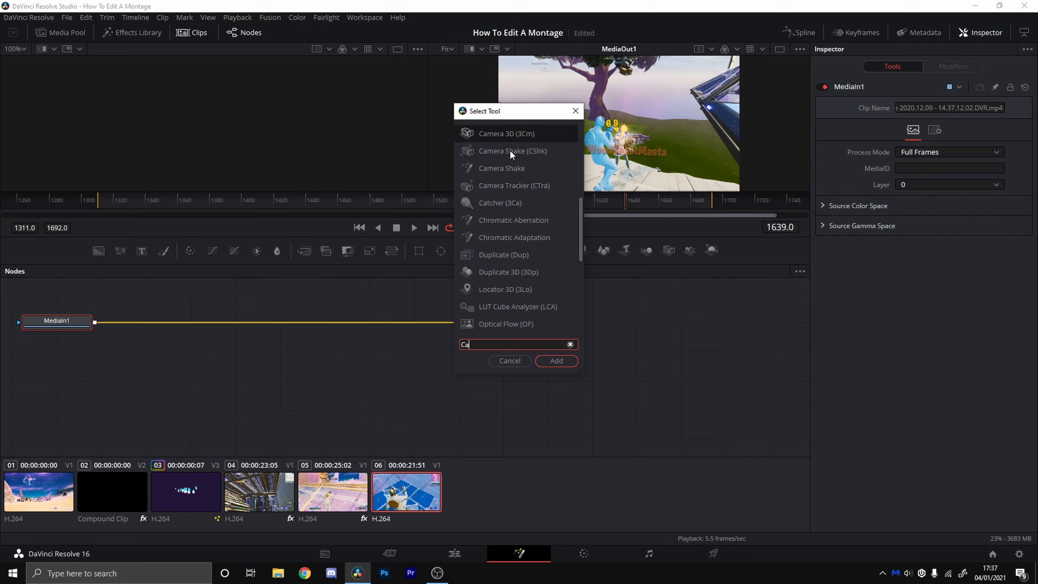
pyautogui.write('mera Shake')
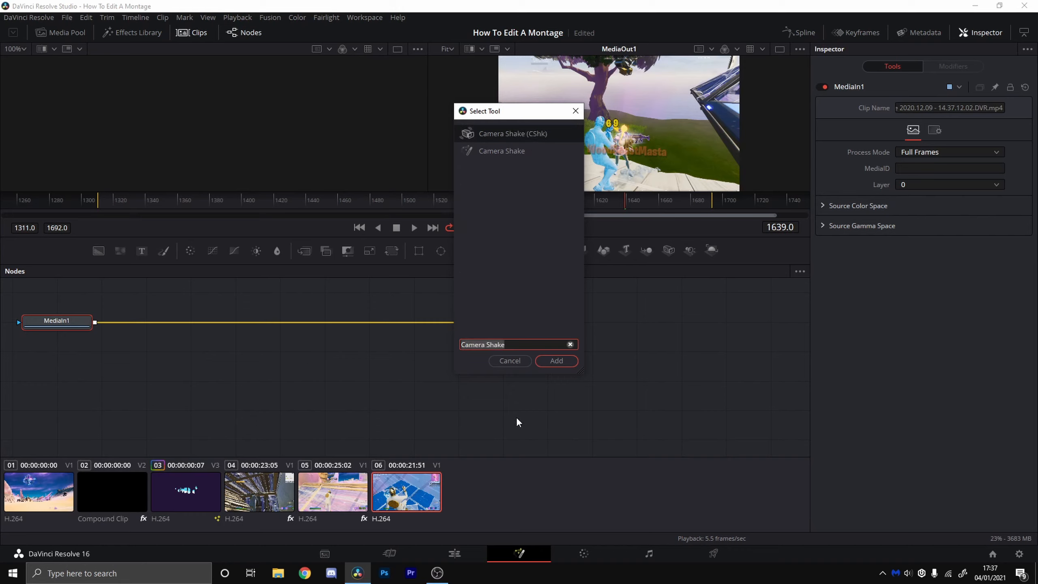
pyautogui.click(563, 361)
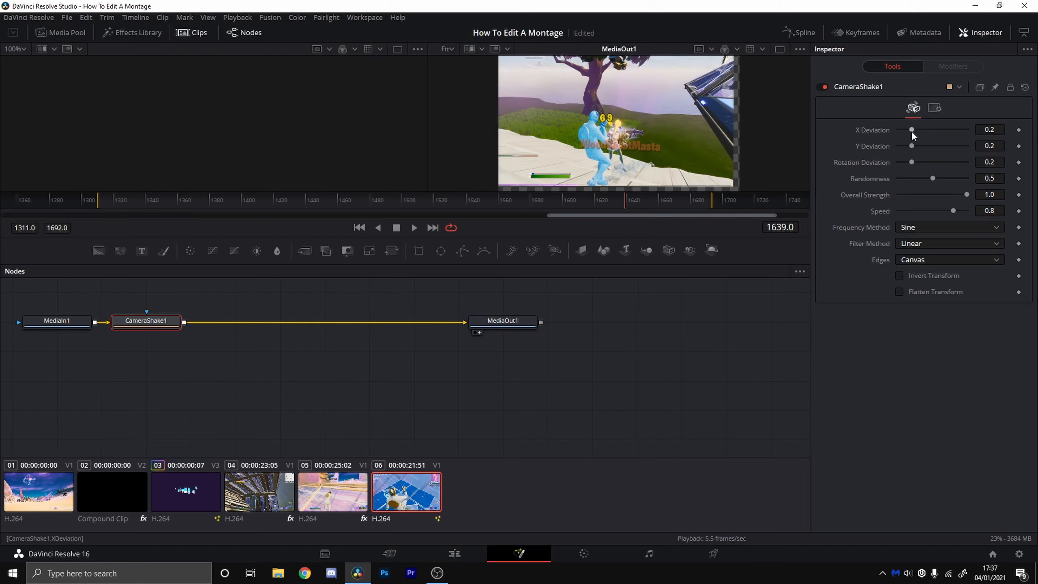
# Step: Set Camera Shake's X and Y Deviation to 0.0 and keyframe Rotation Deviation, Randomness, Overall Strength and Speed at frame 1639
pyautogui.moveTo(911, 130); pyautogui.dragTo(897, 146)
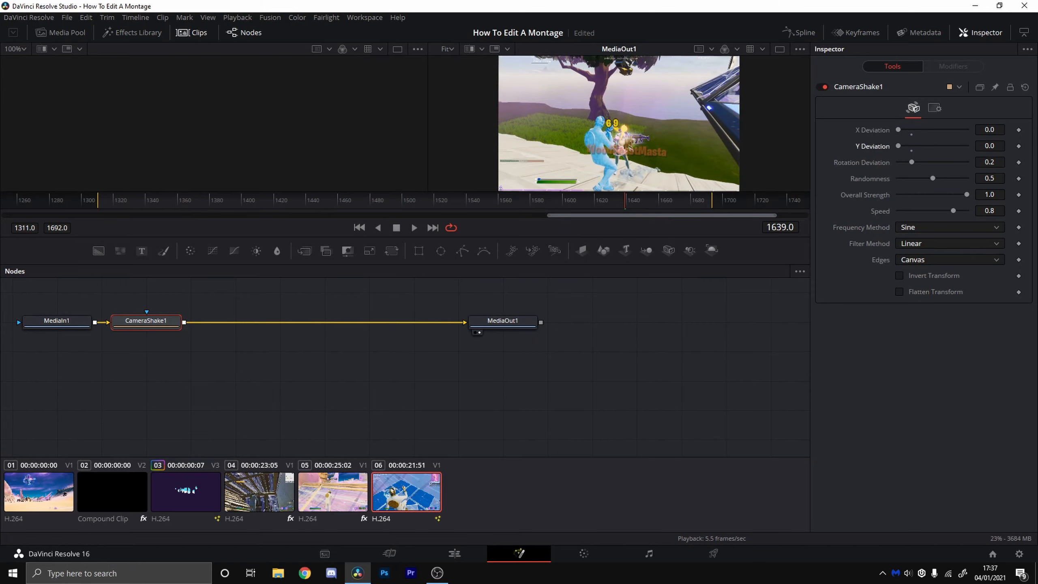
pyautogui.click(1018, 162)
pyautogui.click(1018, 179)
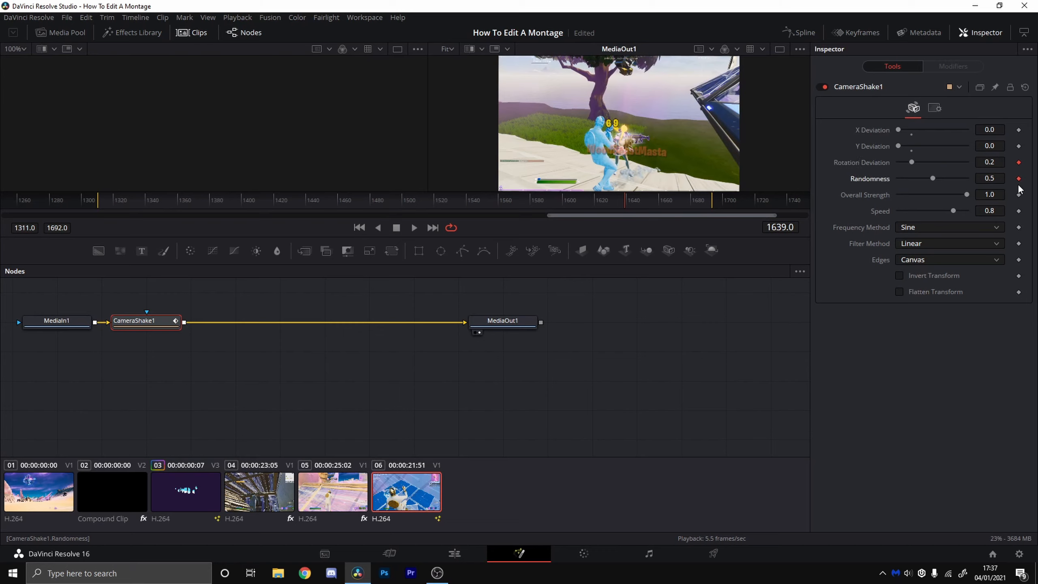
pyautogui.click(1018, 194)
pyautogui.click(1019, 211)
# Step: At frame 1634, keyframe the Camera Shake with Rotation Deviation and Randomness at 0.0, Overall Strength at its minimum, and Speed
pyautogui.press('Left')
pyautogui.press('Left')
pyautogui.press('Left')
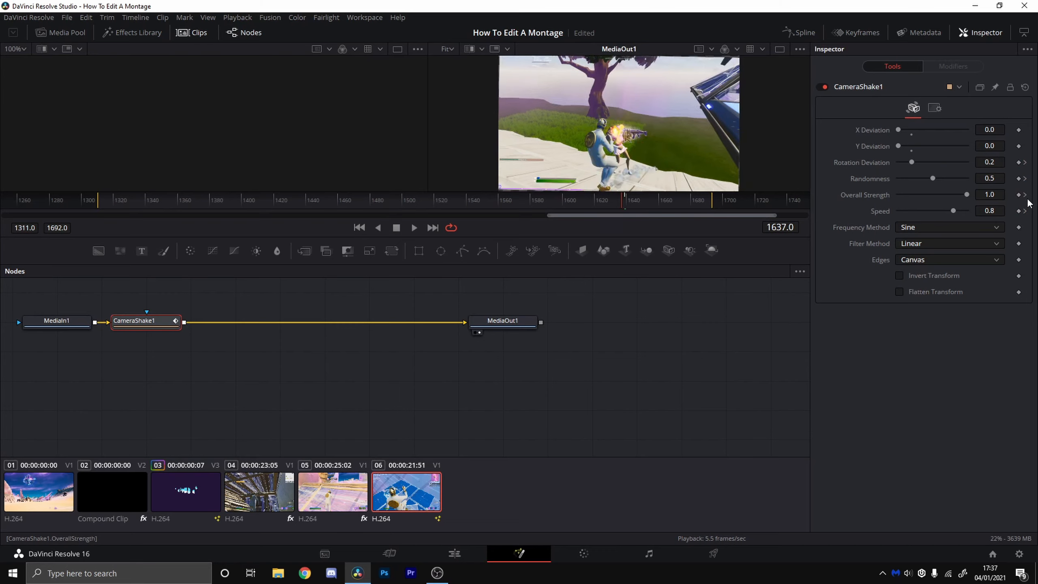
pyautogui.press('Left')
pyautogui.press('Left')
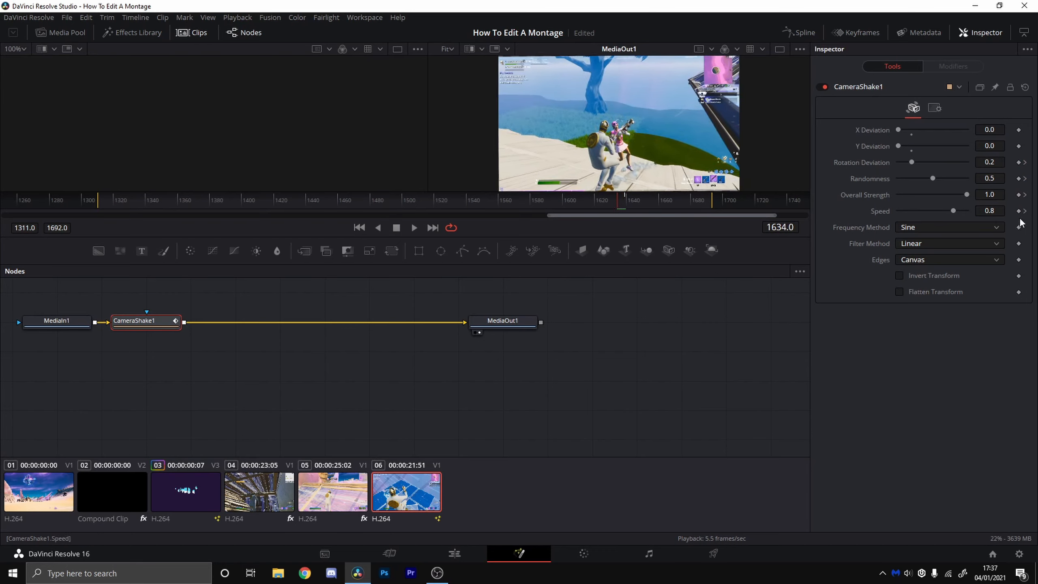
pyautogui.click(1018, 210)
pyautogui.click(1018, 194)
pyautogui.click(1018, 178)
pyautogui.moveTo(911, 162); pyautogui.dragTo(894, 179)
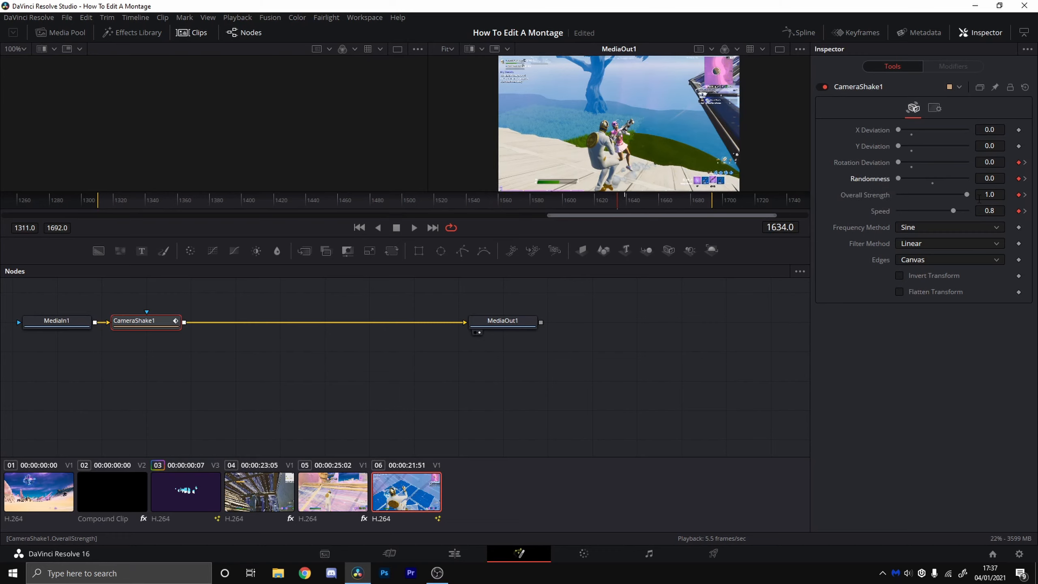
pyautogui.moveTo(965, 194); pyautogui.dragTo(897, 194)
pyautogui.click(1018, 210)
# Step: At frame 1639, set the Camera Shake's Speed to 0.3, Randomness to 0.6, Rotation Deviation to 0.4 and Overall Strength to 0.9
pyautogui.click(1025, 211)
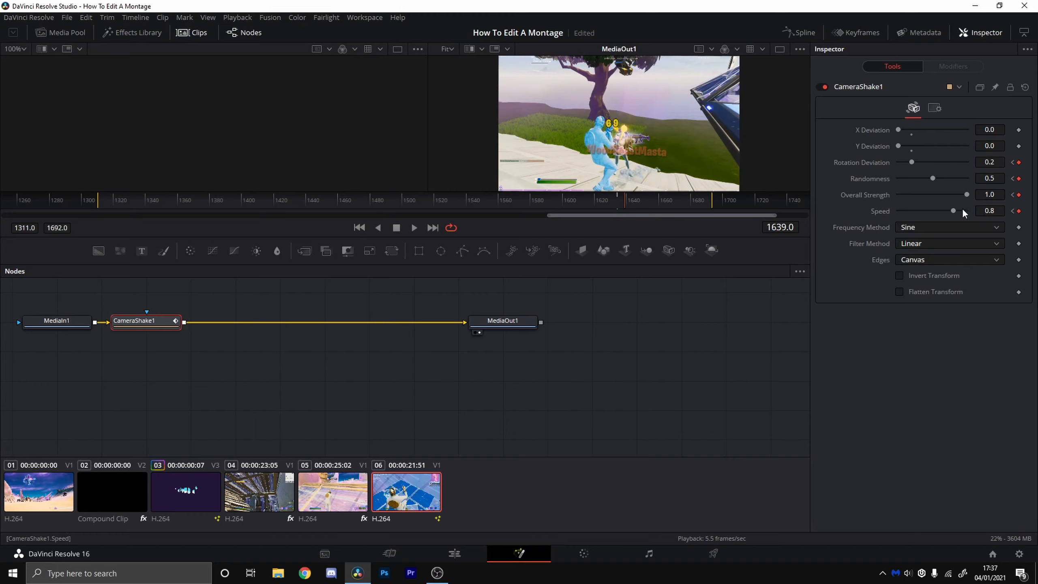
pyautogui.moveTo(963, 213); pyautogui.dragTo(907, 214)
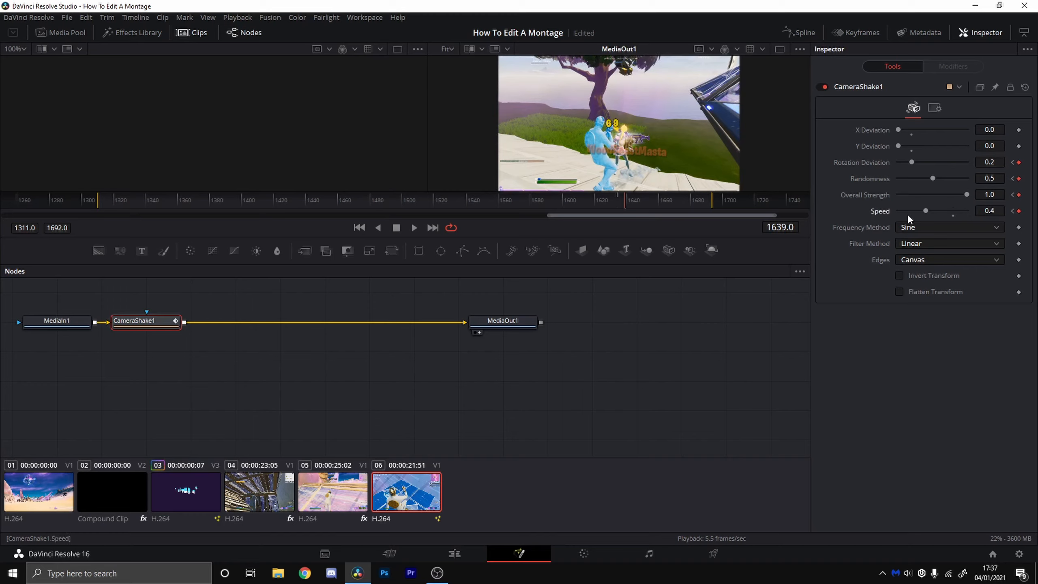
pyautogui.click(942, 182)
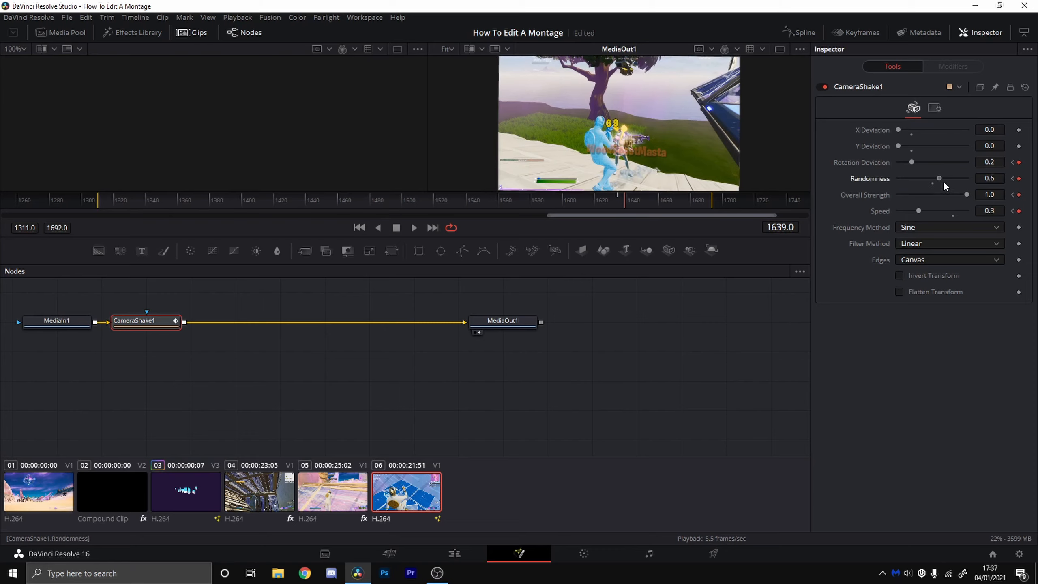
pyautogui.click(929, 163)
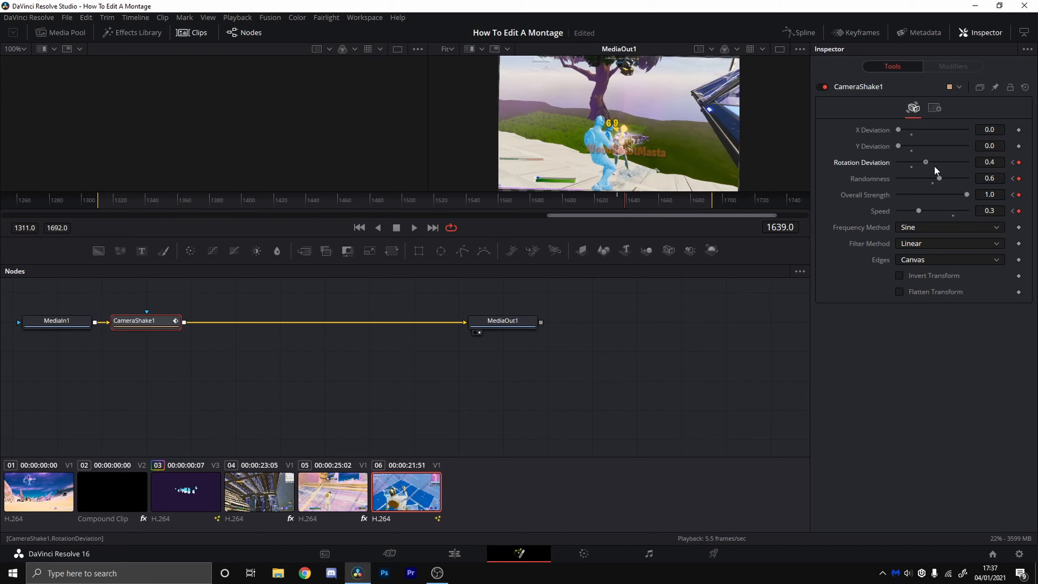
pyautogui.click(957, 198)
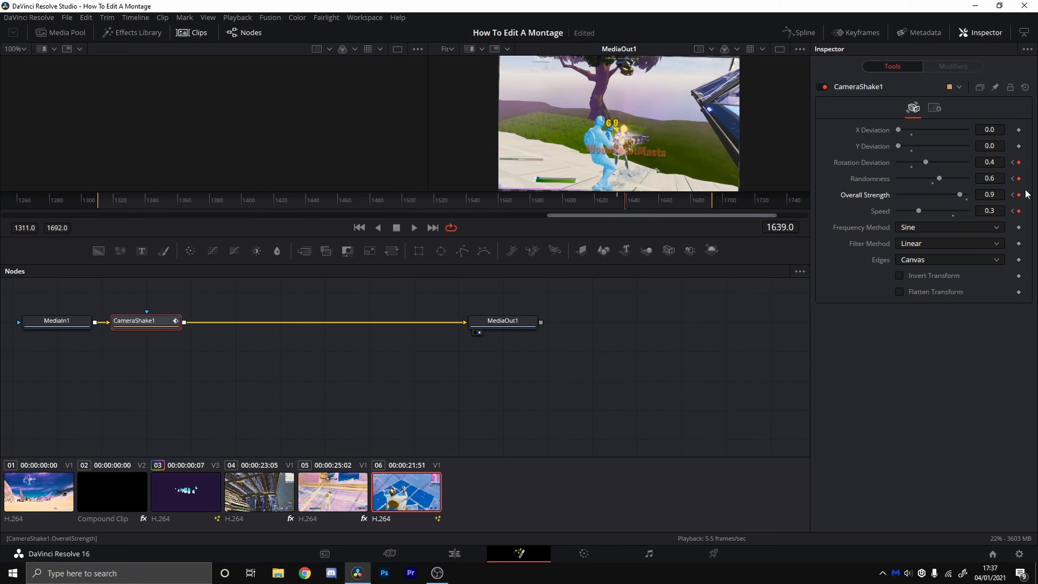
# Step: At frame 1649, keyframe the Camera Shake's Rotation Deviation, Randomness, Overall Strength and Speed, all at 0.0
pyautogui.press('space')
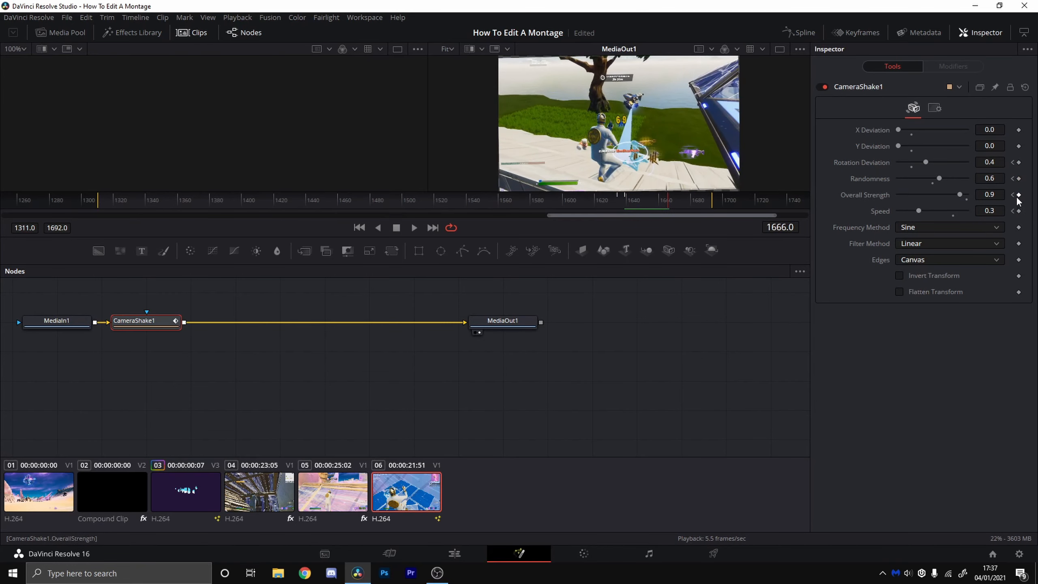
pyautogui.click(1014, 195)
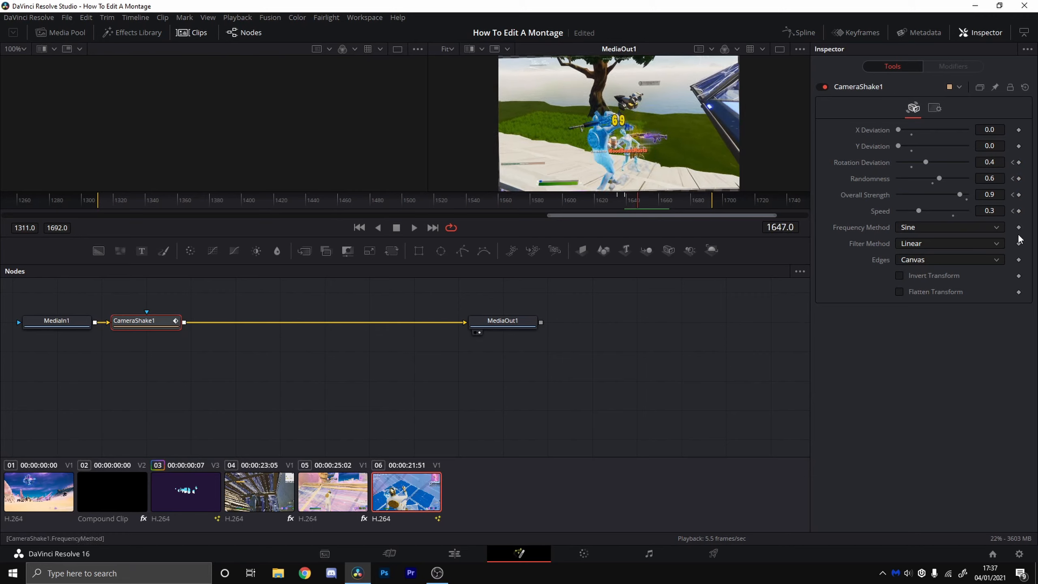
pyautogui.click(1019, 211)
pyautogui.click(1019, 195)
pyautogui.click(1019, 179)
pyautogui.click(1019, 162)
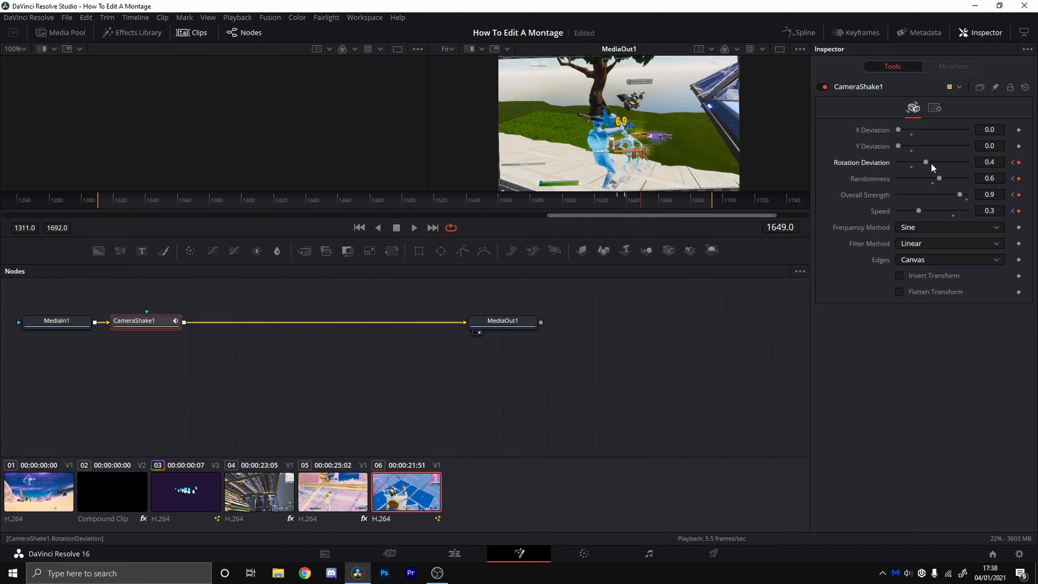
pyautogui.moveTo(928, 163); pyautogui.dragTo(862, 181)
pyautogui.moveTo(958, 195); pyautogui.dragTo(830, 200)
pyautogui.moveTo(919, 210); pyautogui.dragTo(821, 212)
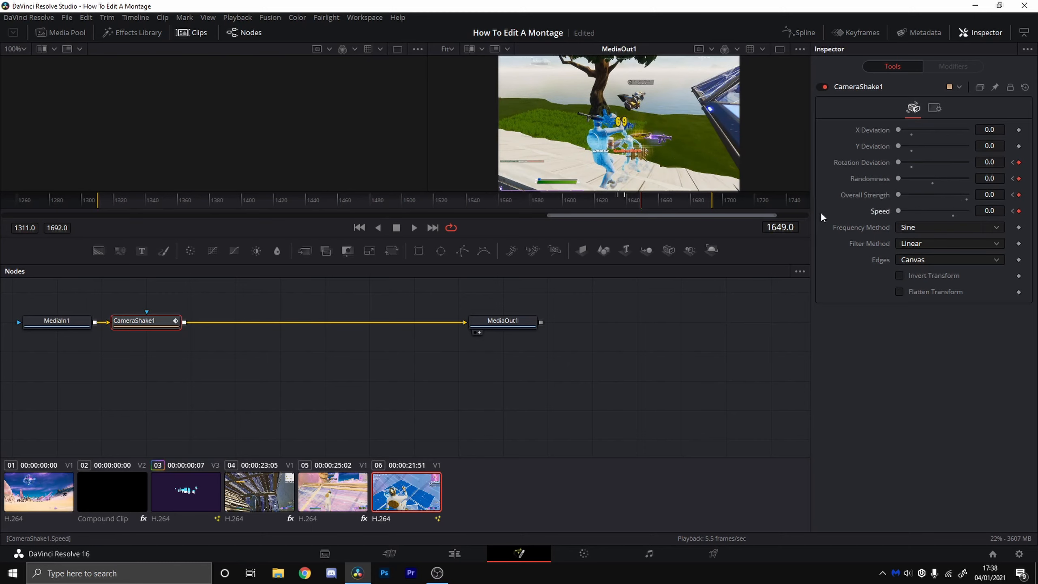
# Step: Set the Camera Shake's Edges to Mirror, leaving Frequency Method at Sine and Filter Method at Linear
pyautogui.click(935, 223)
pyautogui.click(931, 227)
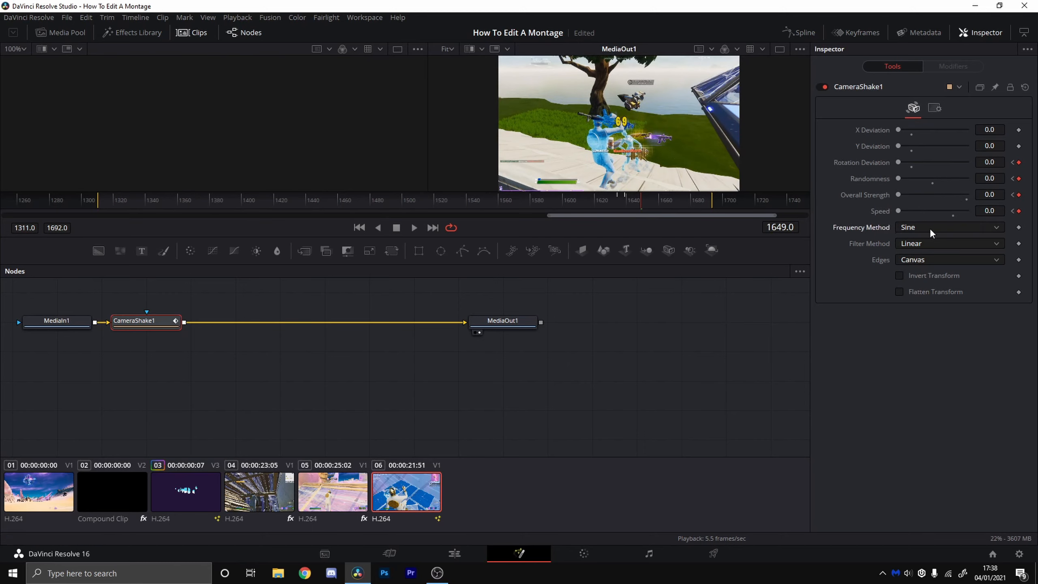
pyautogui.click(908, 242)
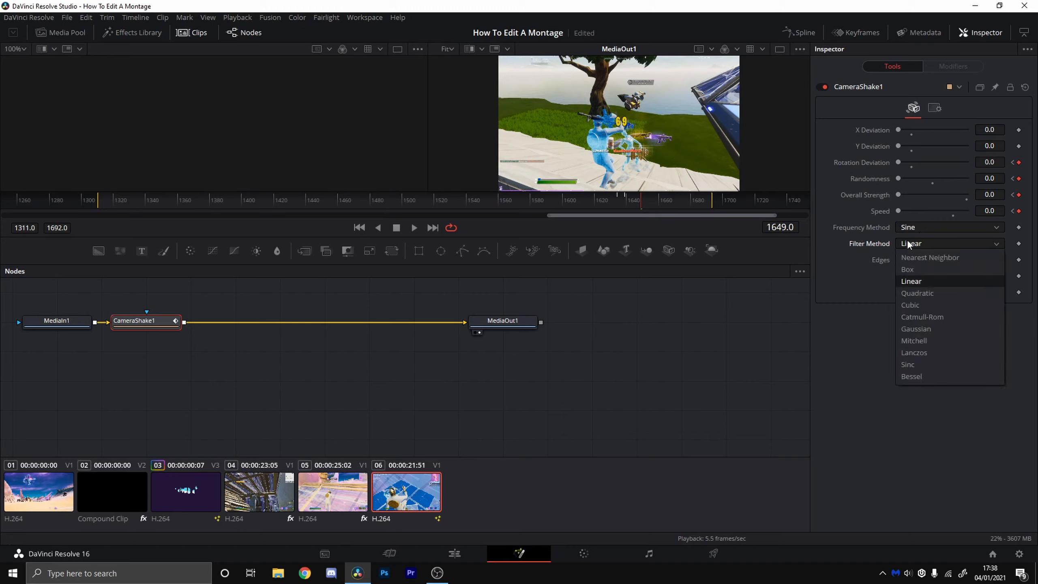
pyautogui.click(907, 242)
pyautogui.click(918, 260)
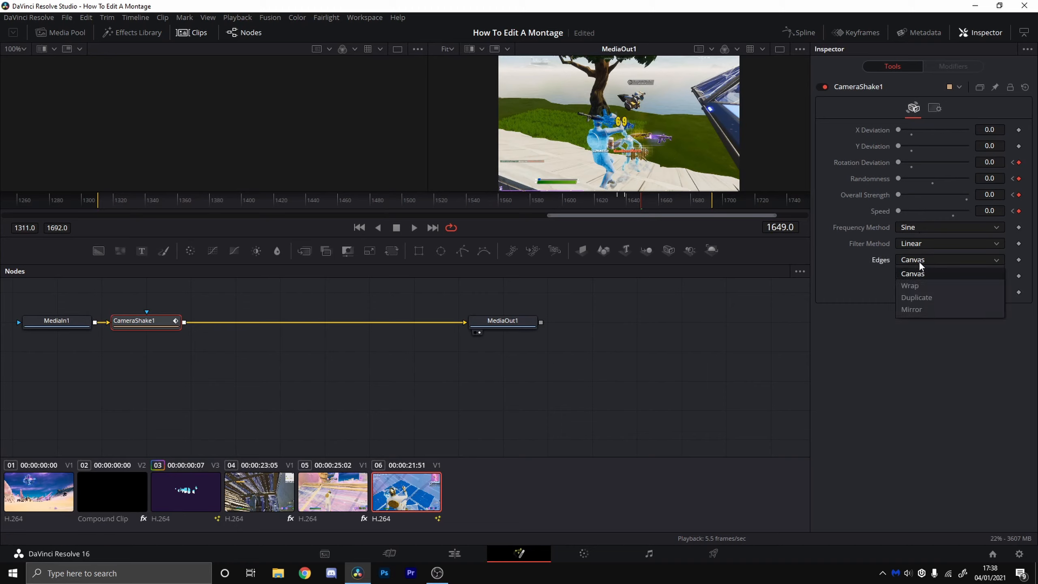
pyautogui.click(922, 308)
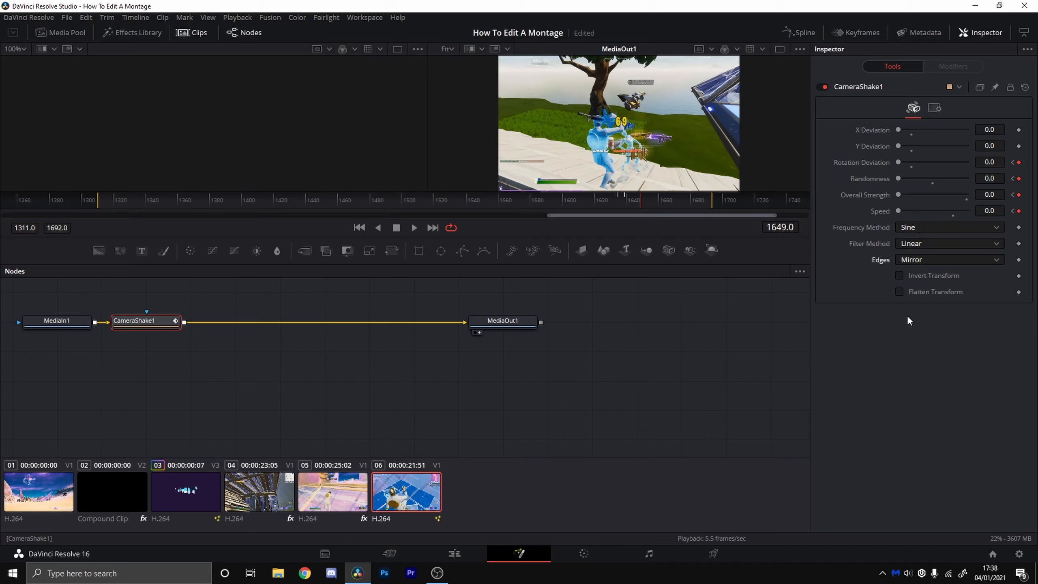
# Step: Play back the third clip in the edit timeline to review the camera shake around the shot
pyautogui.click(459, 560)
pyautogui.click(591, 341)
pyautogui.press('space')
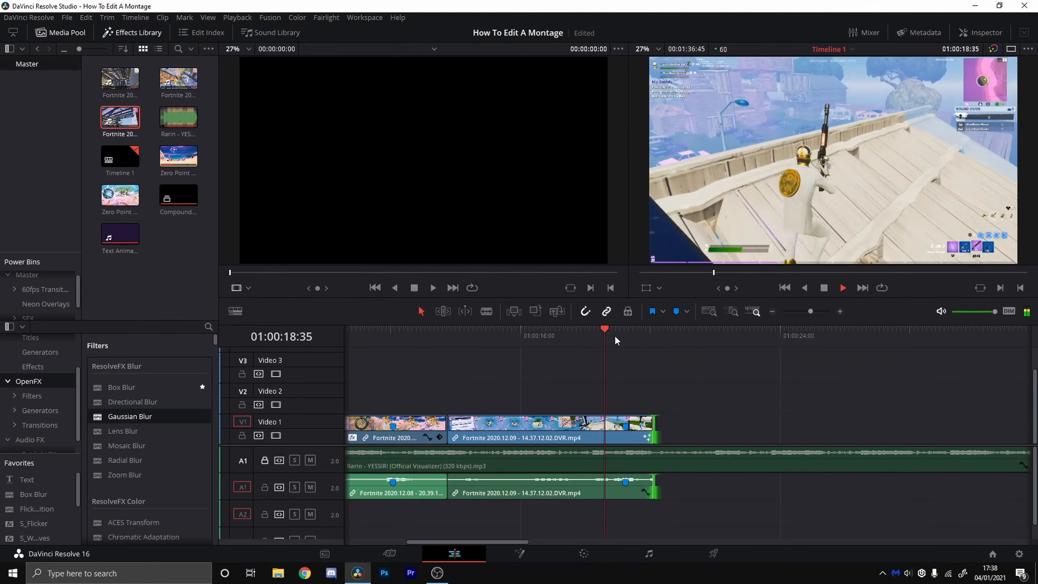
pyautogui.click(604, 346)
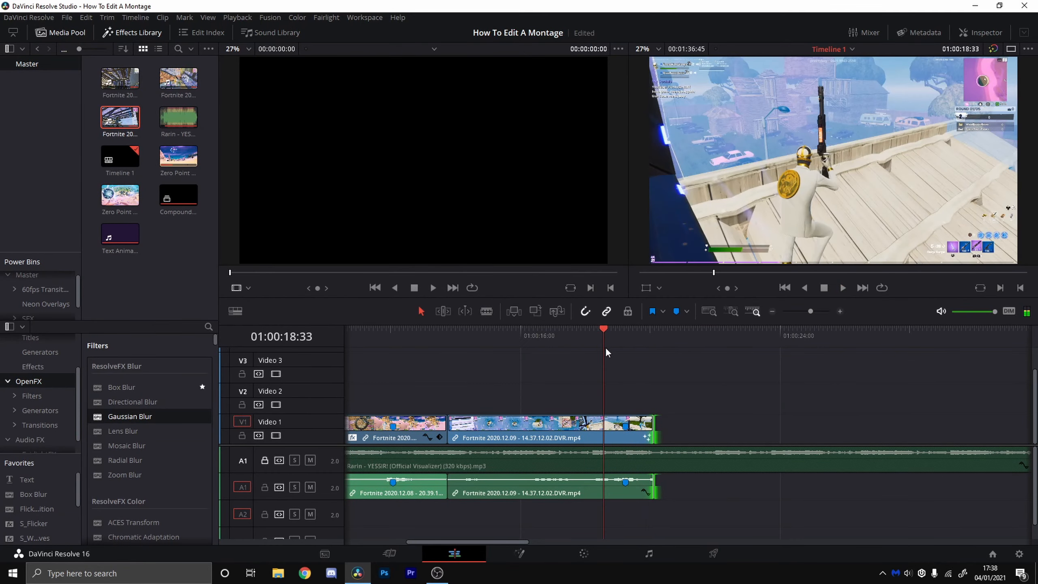
pyautogui.press('space')
pyautogui.press('space')
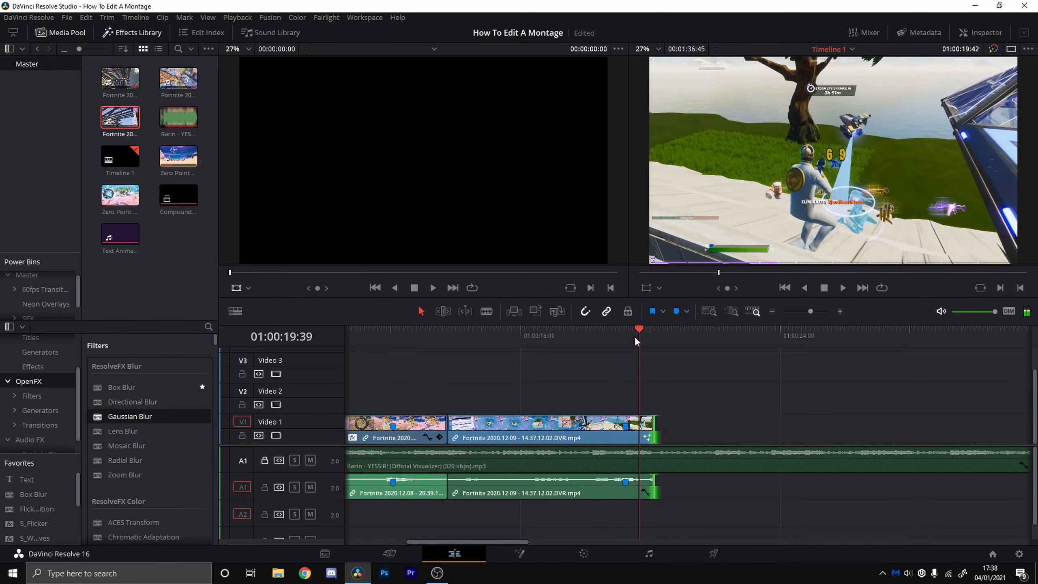
pyautogui.click(496, 351)
pyautogui.press('space')
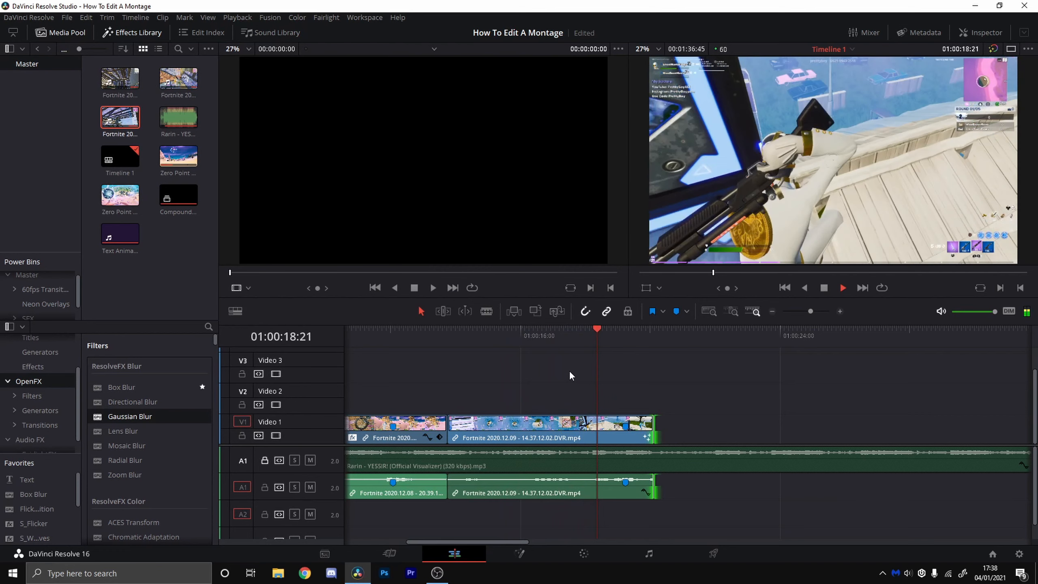
pyautogui.press('space')
# Step: Open the third clip for colour grading and turn on keyframing for Corrector 1 at the clip's start
pyautogui.click(594, 359)
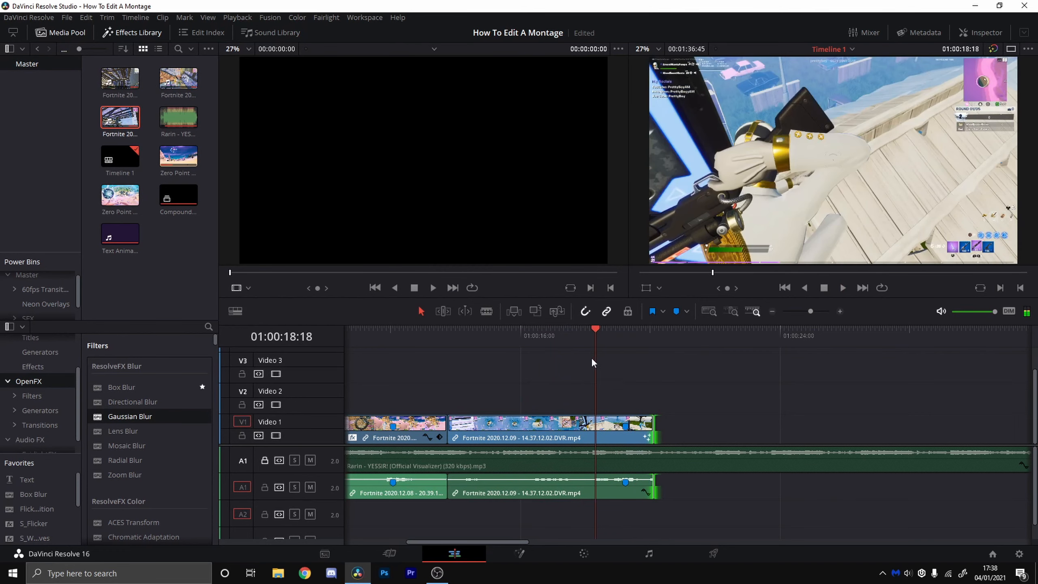
pyautogui.click(521, 426)
pyautogui.click(581, 555)
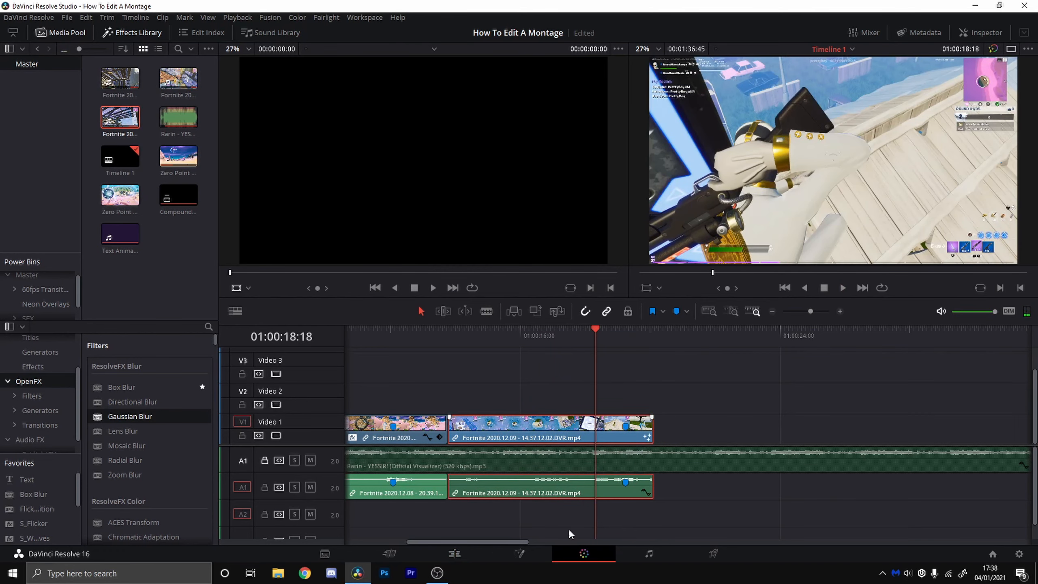
pyautogui.moveTo(818, 424); pyautogui.dragTo(482, 427)
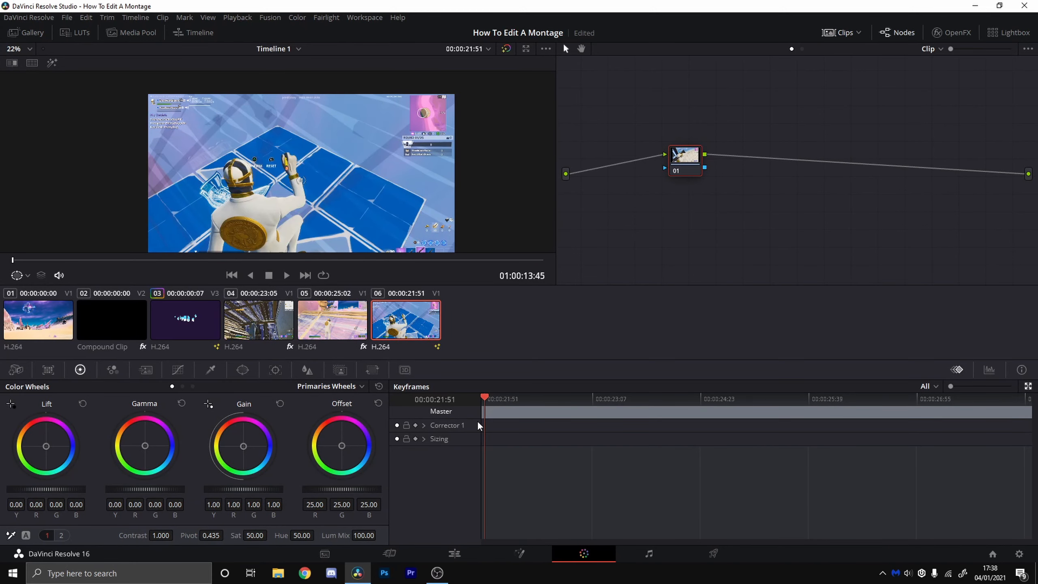
pyautogui.click(415, 426)
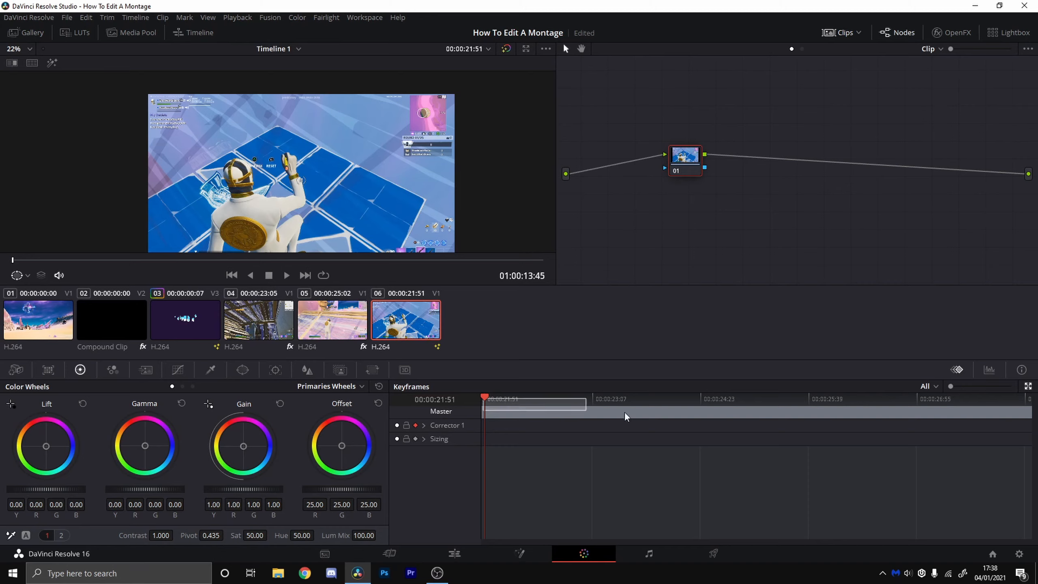
# Step: Keyframe Corrector 1's saturation at 0.00 at 00:00:26:19 and back at about 50 at the clip's start
pyautogui.moveTo(486, 398); pyautogui.dragTo(870, 405)
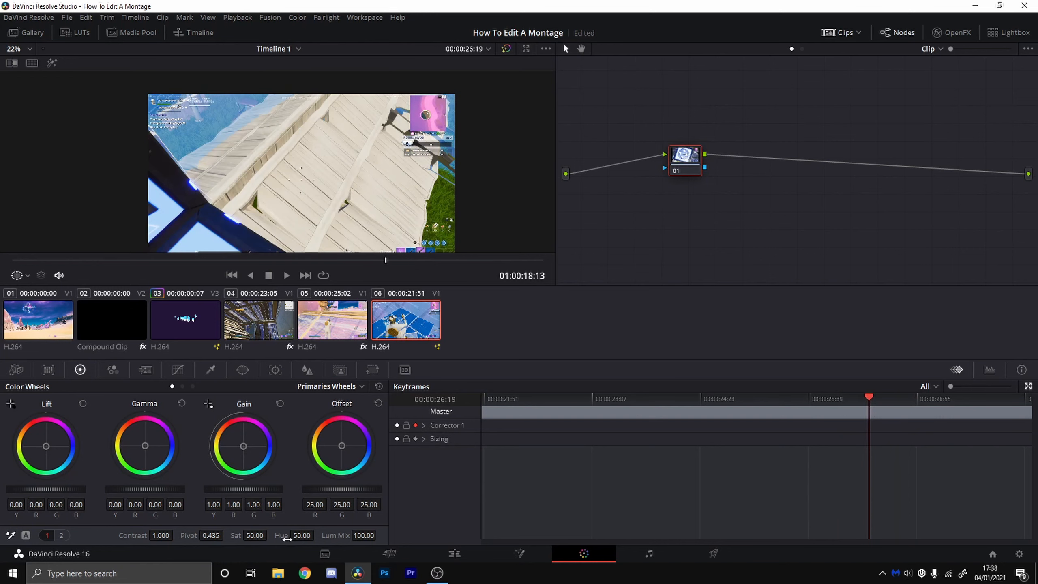
pyautogui.moveTo(258, 537); pyautogui.dragTo(216, 537)
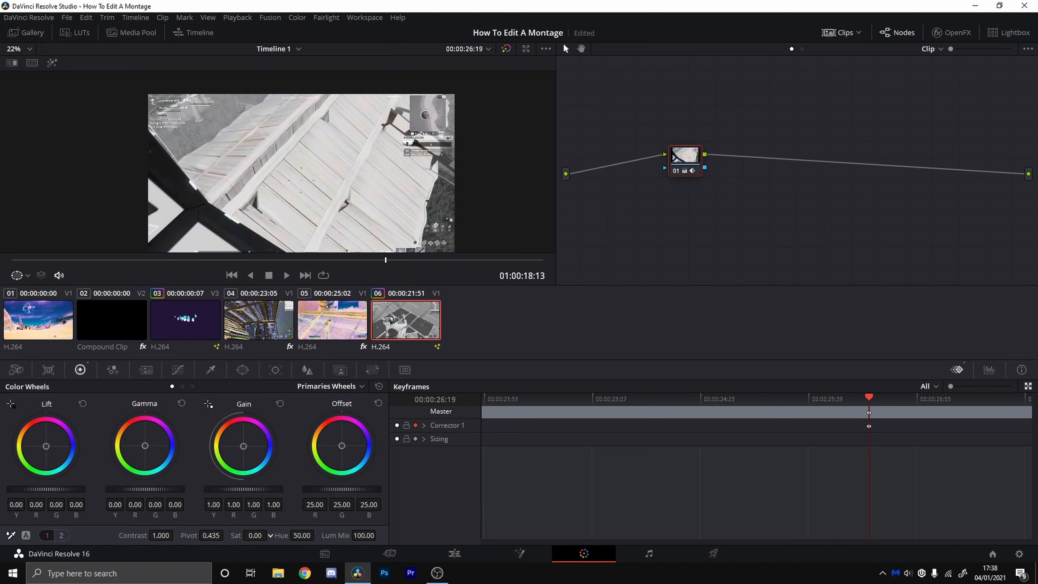
pyautogui.moveTo(870, 402); pyautogui.dragTo(462, 399)
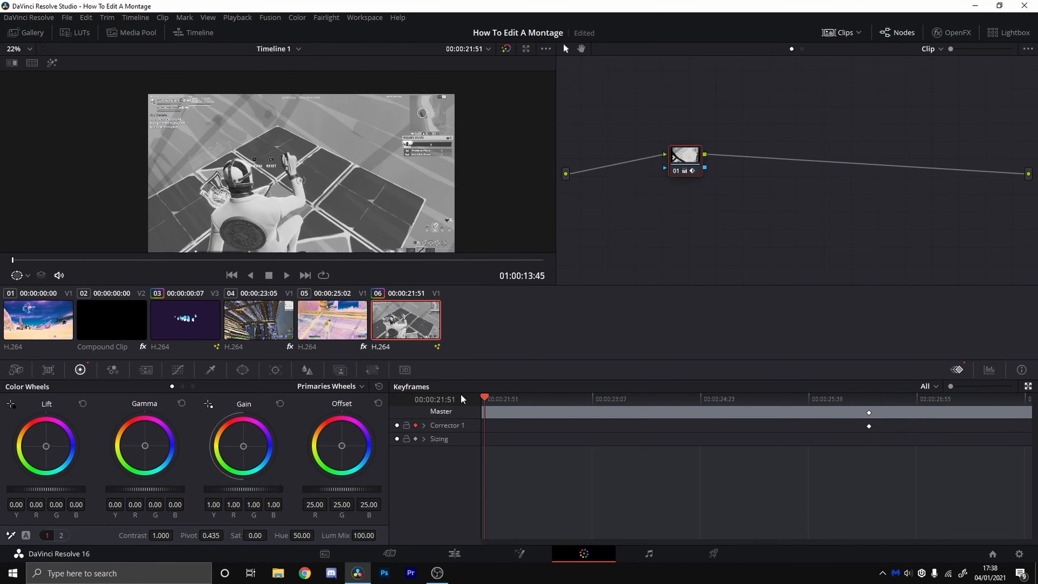
pyautogui.moveTo(248, 536); pyautogui.dragTo(270, 535)
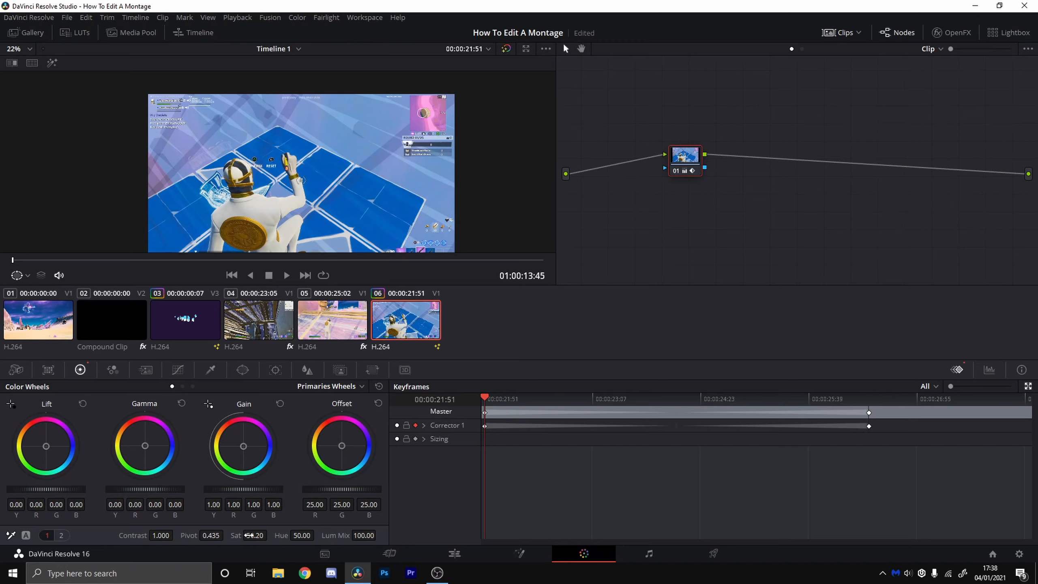
# Step: Keyframe Corrector 1's saturation at 50.20 on the shot frame at 00:00:27:18
pyautogui.moveTo(487, 408); pyautogui.dragTo(931, 405)
pyautogui.press('Right')
pyautogui.press('Right')
pyautogui.press('Right')
pyautogui.press('Right')
pyautogui.press('Right')
pyautogui.press('Right')
pyautogui.press('Right')
pyautogui.press('Right')
pyautogui.press('Right')
pyautogui.press('Right')
pyautogui.press('Right')
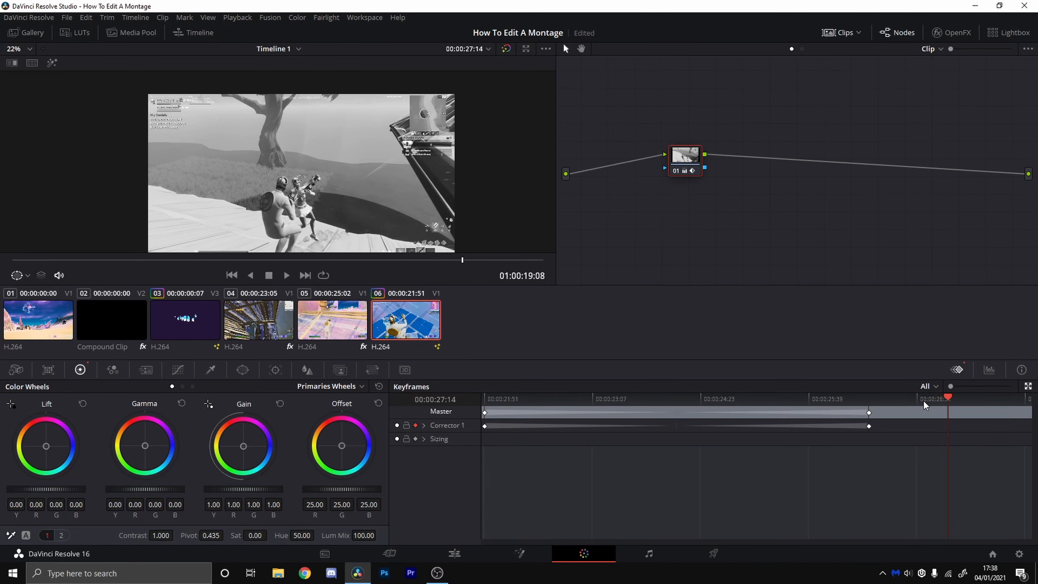
pyautogui.press('Left')
pyautogui.press('Left')
pyautogui.press('Left')
pyautogui.press('Right')
pyautogui.press('Right')
pyautogui.press('Right')
pyautogui.press('Right')
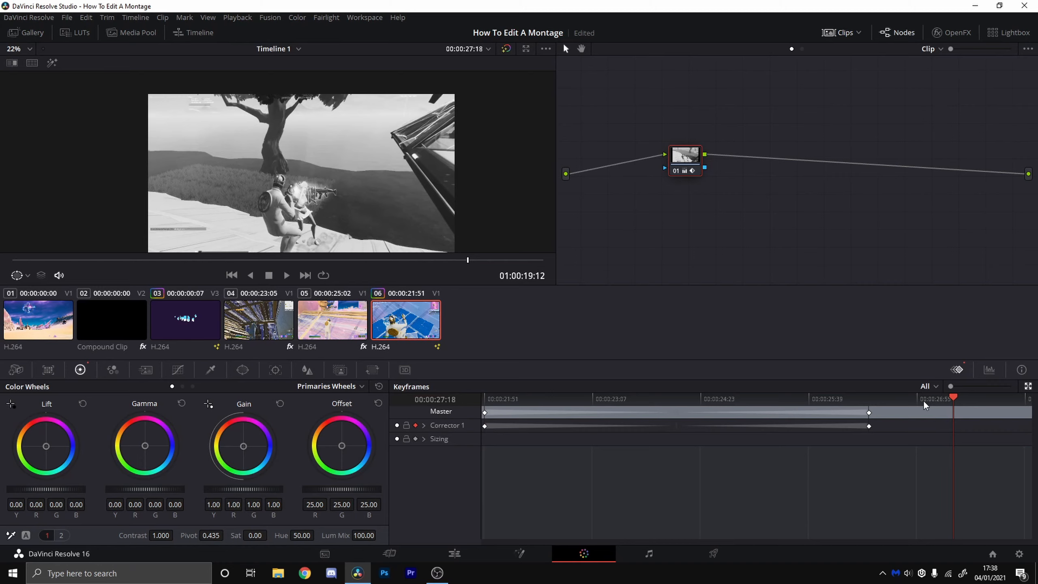
pyautogui.press('Left')
pyautogui.press('Left')
pyautogui.press('Right')
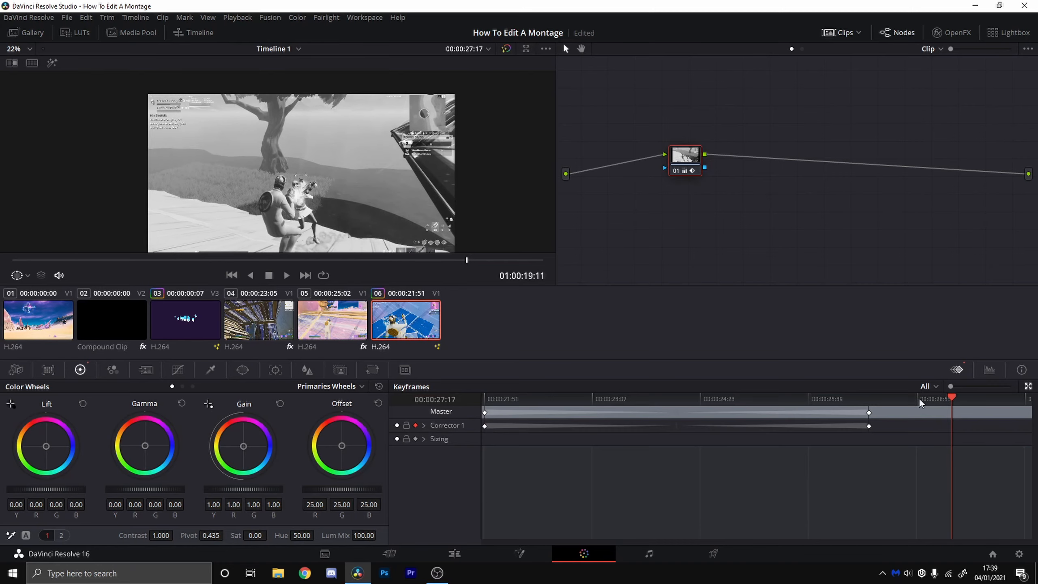
pyautogui.press('Right')
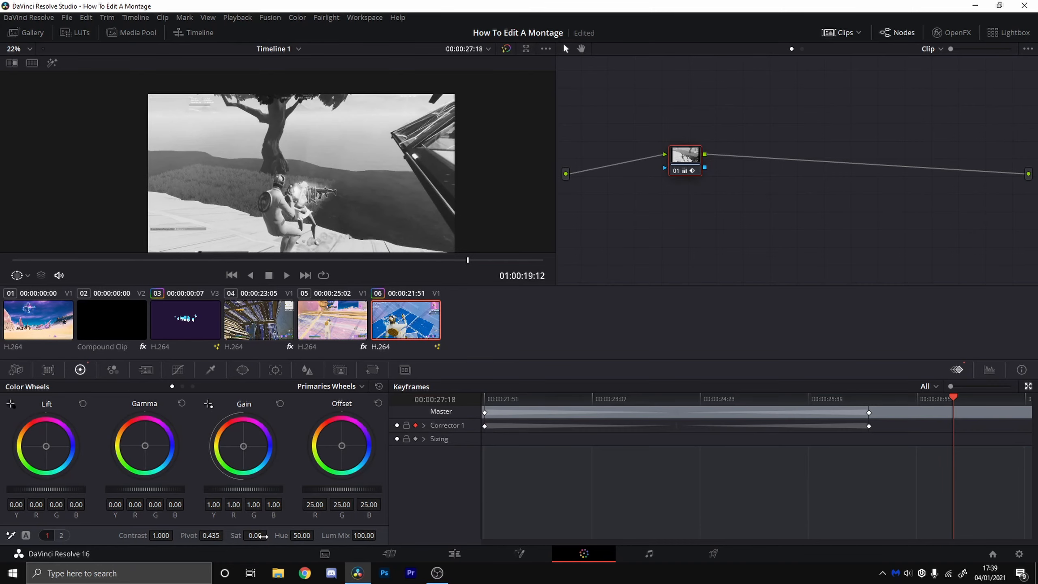
pyautogui.moveTo(255, 535); pyautogui.dragTo(270, 535)
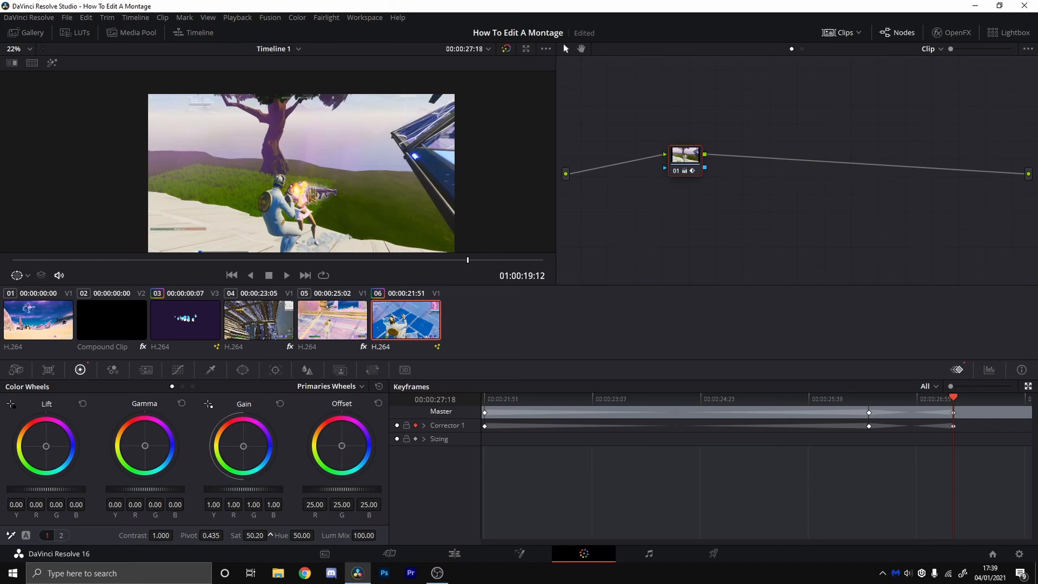
# Step: Examine the saturation change between Corrector 1's last two keyframes, up to the frame just before the shot at 00:00:27:17
pyautogui.press('Left')
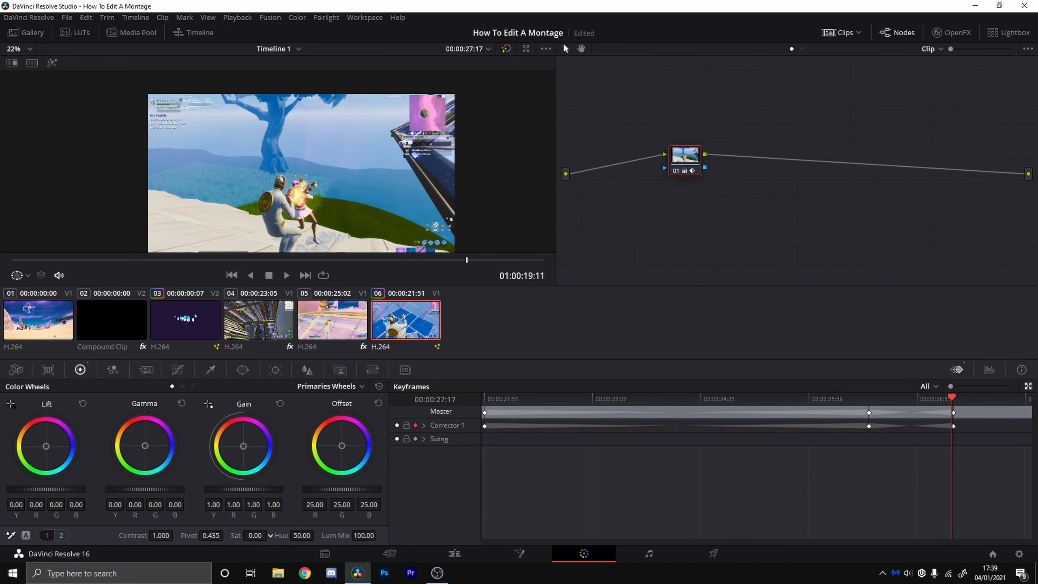
pyautogui.press('Left')
pyautogui.press('Left')
pyautogui.press('Left')
pyautogui.press('Left')
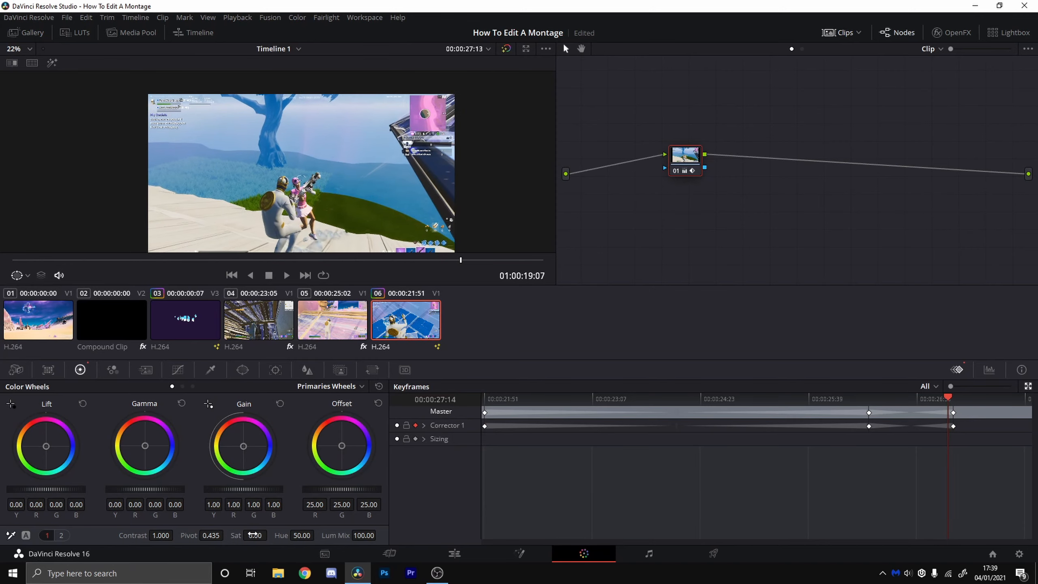
pyautogui.press('Left')
pyautogui.press('Left')
pyautogui.press('Left')
pyautogui.press('Left')
pyautogui.press('Left')
pyautogui.press('Left')
pyautogui.press('Left')
pyautogui.press('Left')
pyautogui.press('Left')
pyautogui.press('Left')
pyautogui.press('Left')
pyautogui.press('Left')
pyautogui.press('Left')
pyautogui.press('Left')
pyautogui.press('Left')
pyautogui.press('Left')
pyautogui.press('Left')
pyautogui.press('Left')
pyautogui.press('Left')
pyautogui.press('Left')
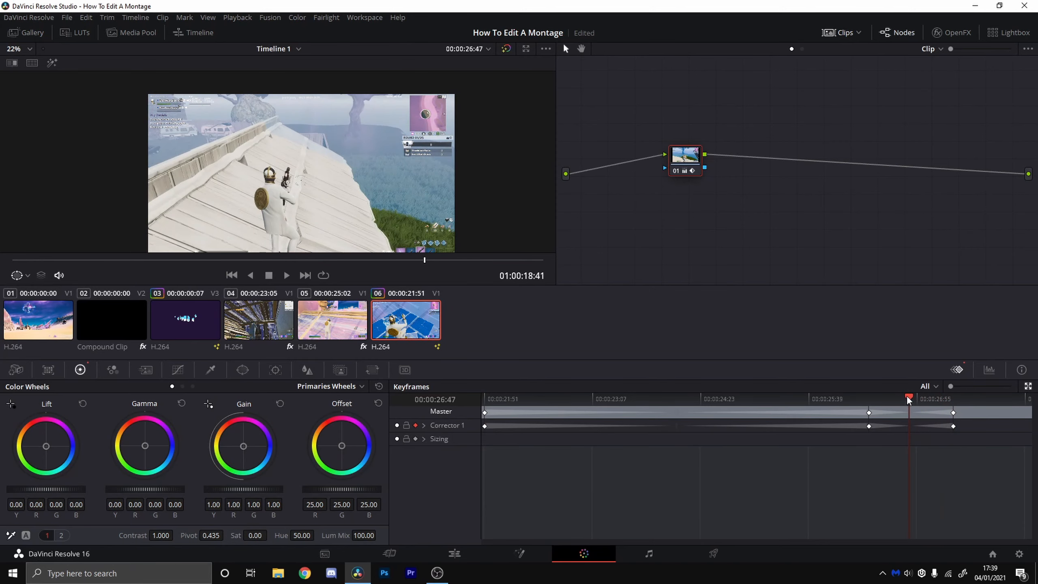
pyautogui.moveTo(908, 399); pyautogui.dragTo(948, 416)
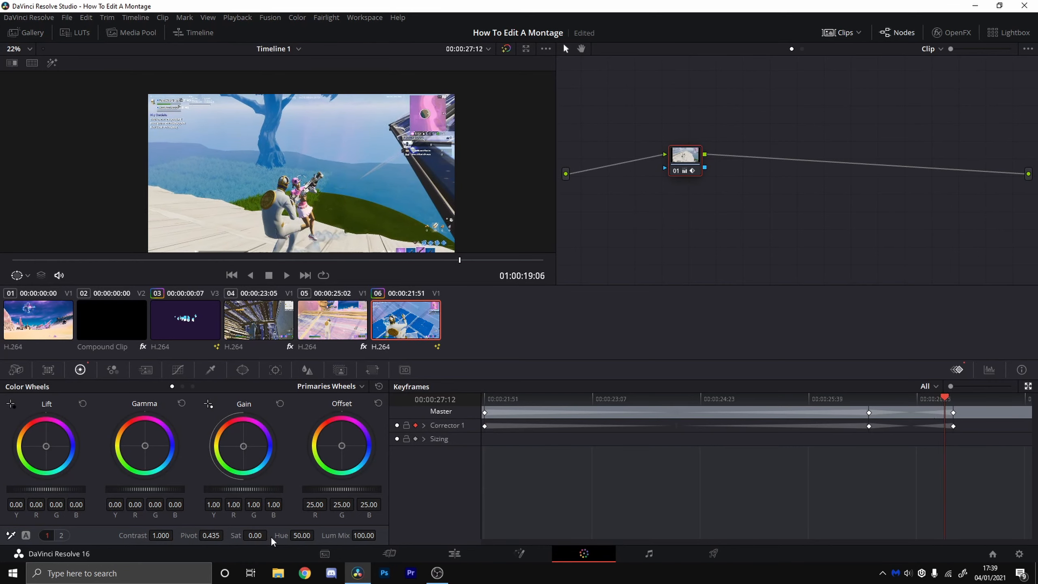
pyautogui.moveTo(944, 400); pyautogui.dragTo(952, 402)
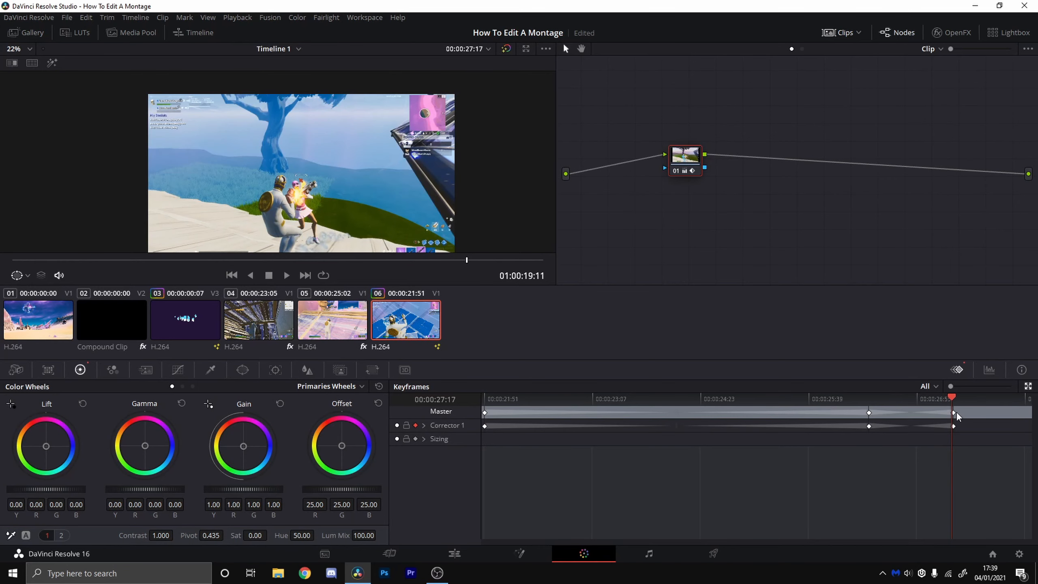
# Step: Step through the graded clip's frames around 00:00:27:13 to 00:00:27:16, just before Corrector 1's last saturation keyframe
pyautogui.press('Left')
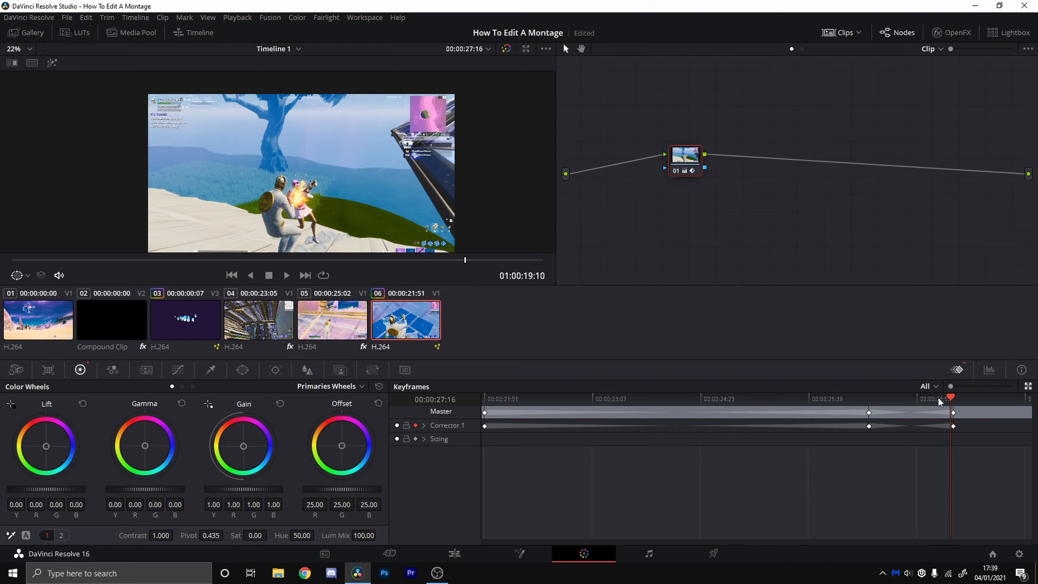
pyautogui.moveTo(939, 400)
pyautogui.mouseDown()
pyautogui.moveTo(495, 387)
pyautogui.moveTo(732, 436)
pyautogui.moveTo(989, 429)
pyautogui.moveTo(927, 405)
pyautogui.moveTo(945, 405)
pyautogui.mouseUp()
pyautogui.press('space')
pyautogui.press('Right')
pyautogui.press('Right')
pyautogui.press('Right')
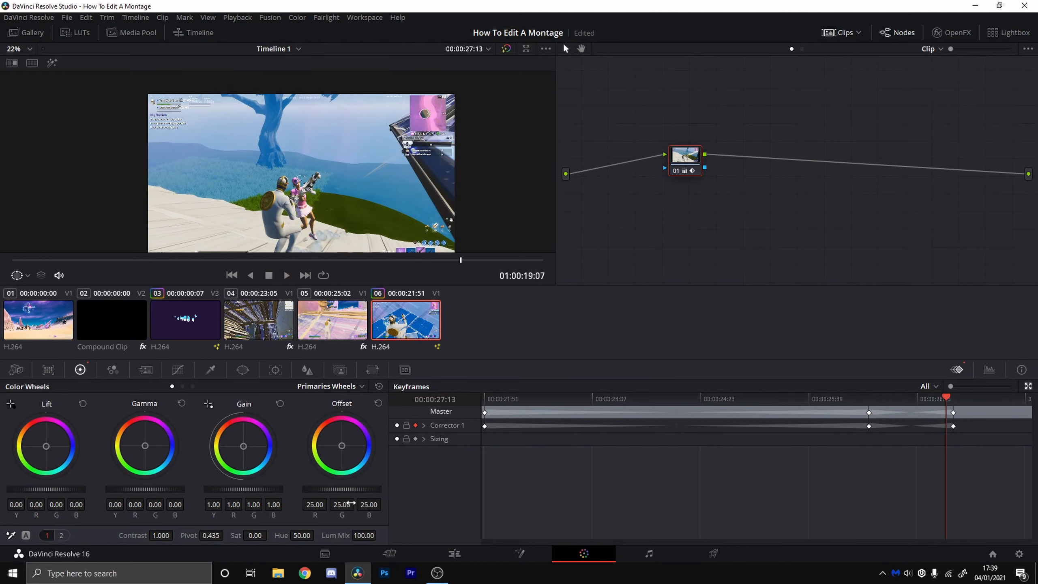
pyautogui.moveTo(254, 536); pyautogui.dragTo(213, 536)
# Step: Return to the Edit page and play back the third gameplay clip to review its shake and saturation effects at the shot
pyautogui.click(461, 554)
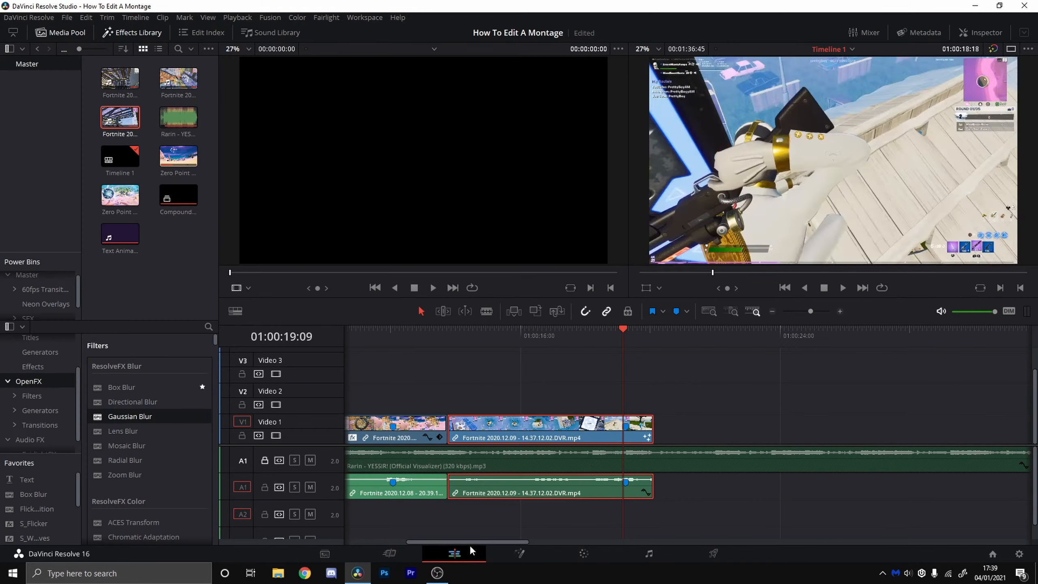
pyautogui.moveTo(627, 348); pyautogui.dragTo(494, 351)
pyautogui.press('space')
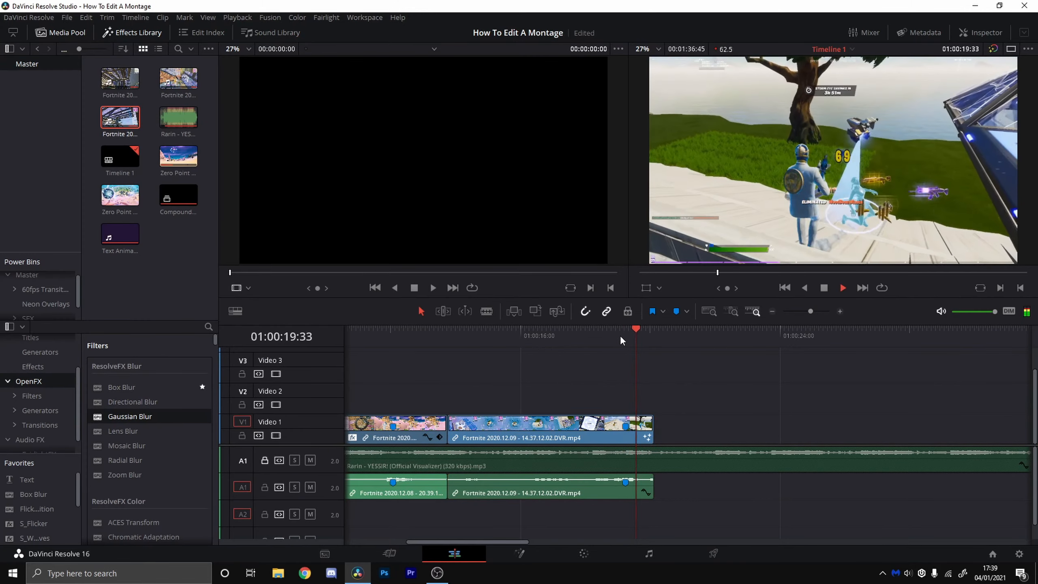
pyautogui.click(451, 352)
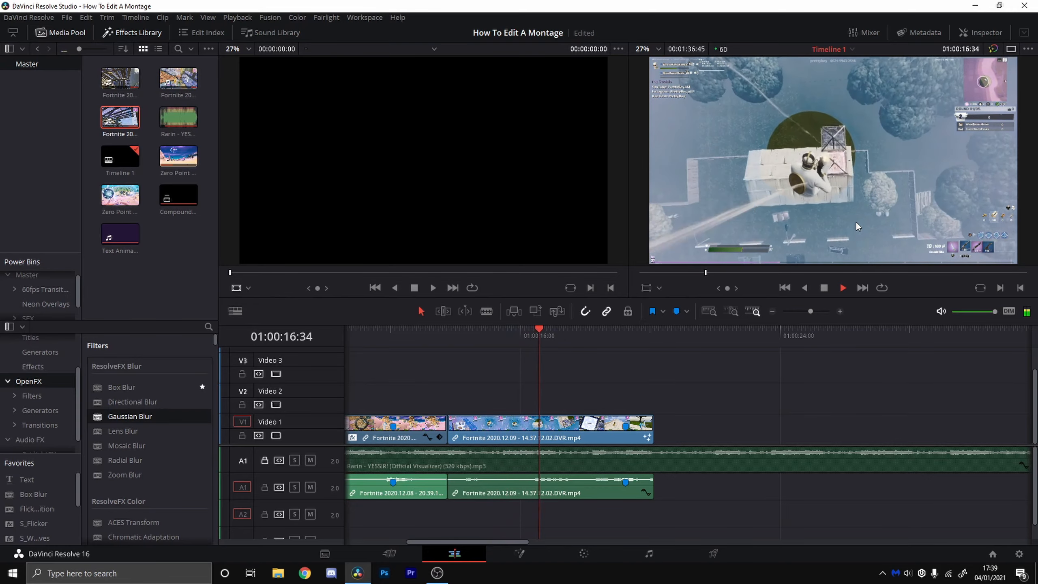
pyautogui.press('space')
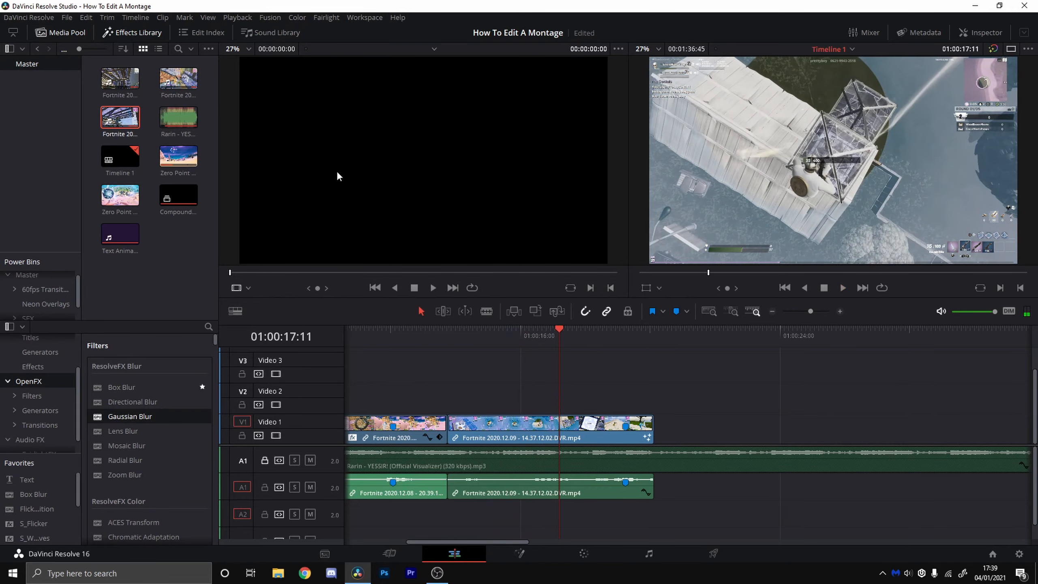
pyautogui.press('space')
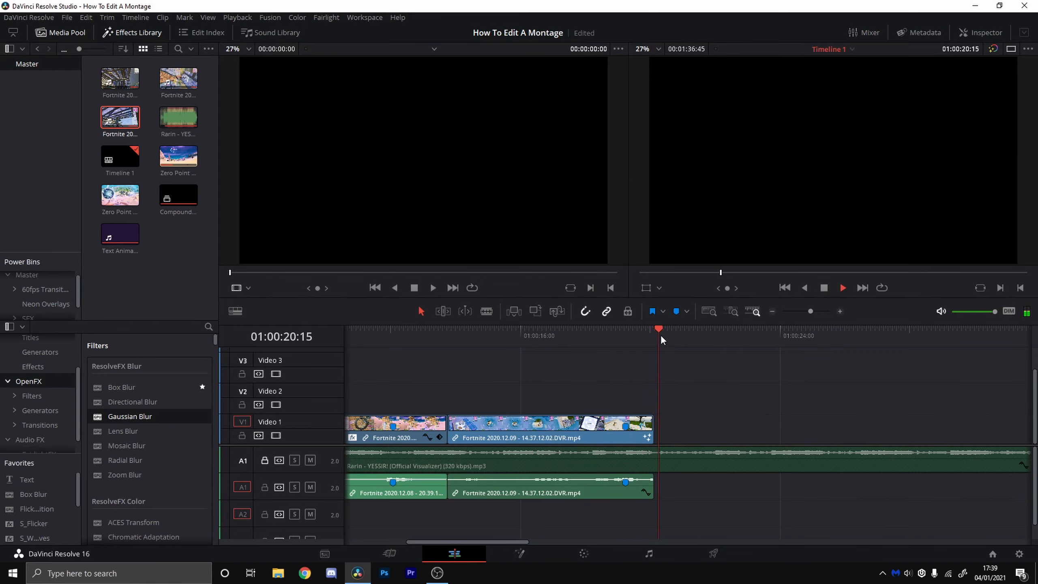
pyautogui.moveTo(660, 335); pyautogui.dragTo(474, 338)
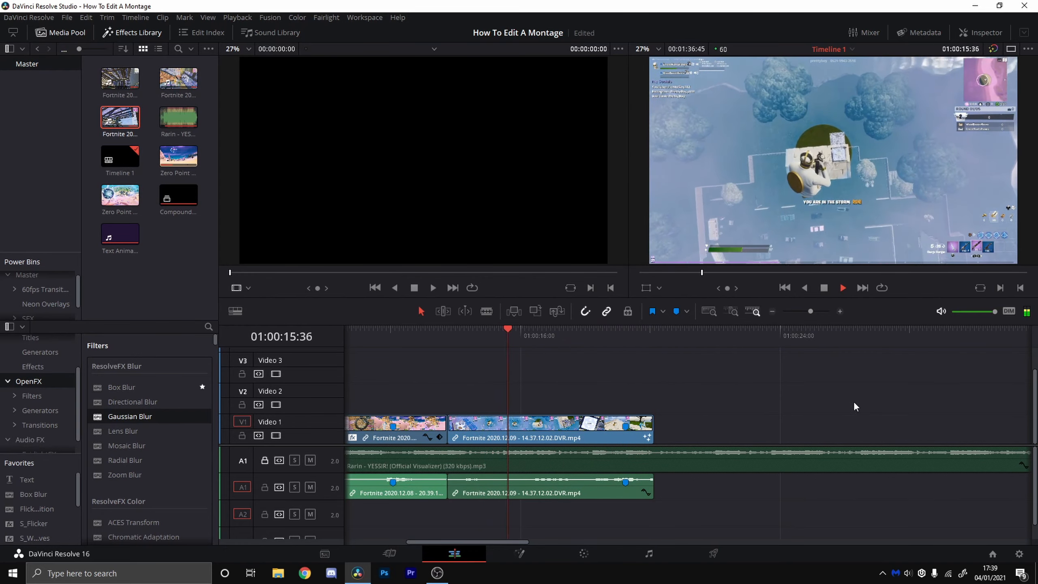
pyautogui.press('space')
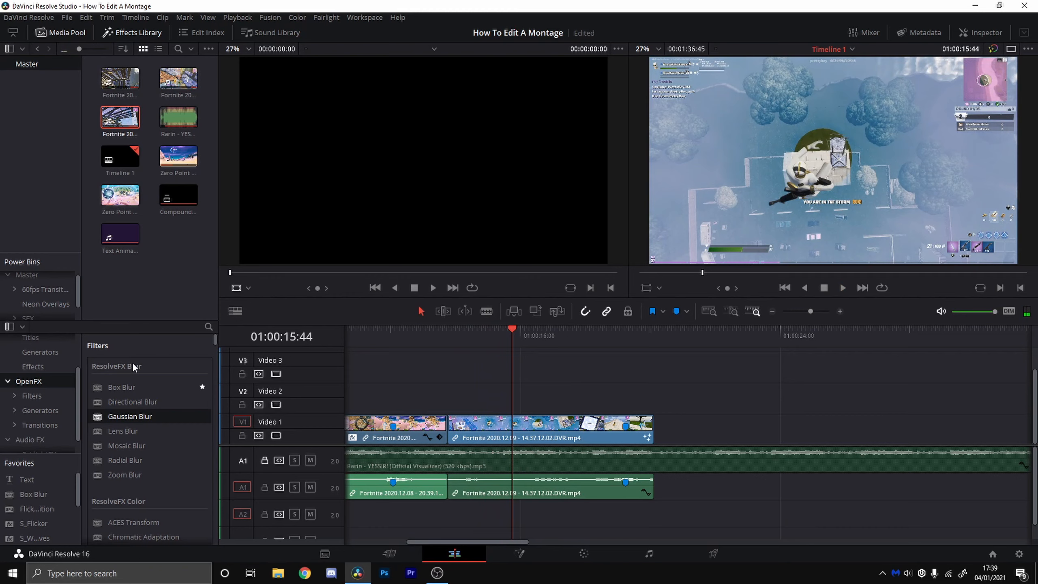
# Step: Add a Text title on Video 1 directly after the third gameplay clip and trim its end to 01:00:24:07
pyautogui.scroll(3, 37, 368)
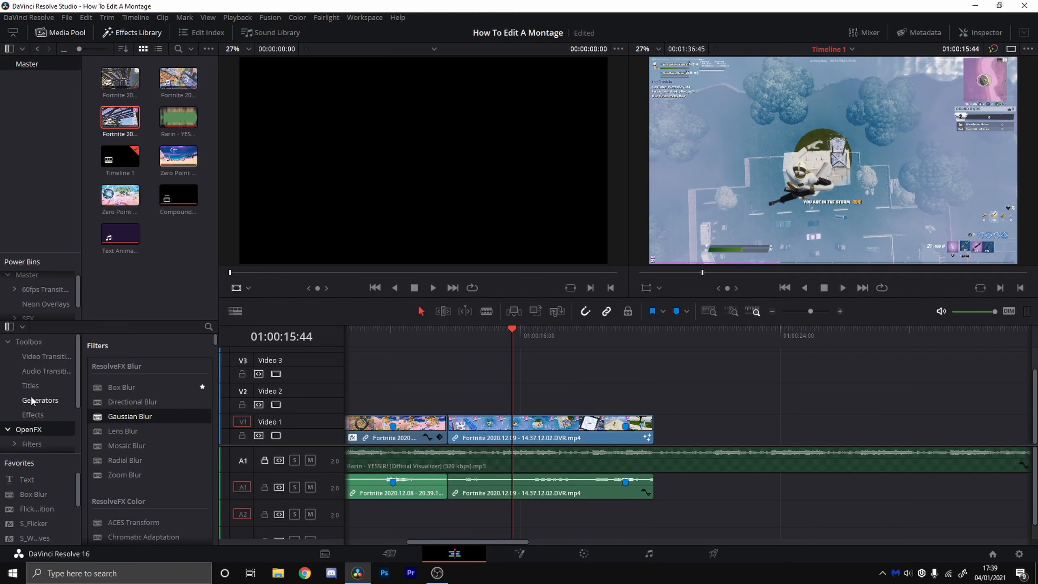
pyautogui.click(33, 386)
pyautogui.moveTo(105, 427); pyautogui.dragTo(654, 429)
pyautogui.click(801, 425)
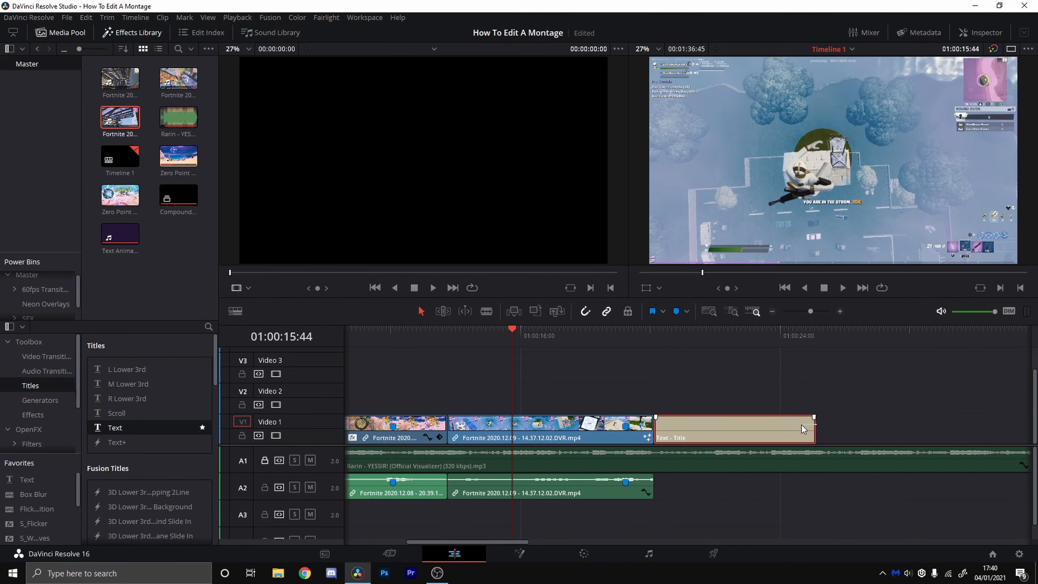
pyautogui.click(653, 334)
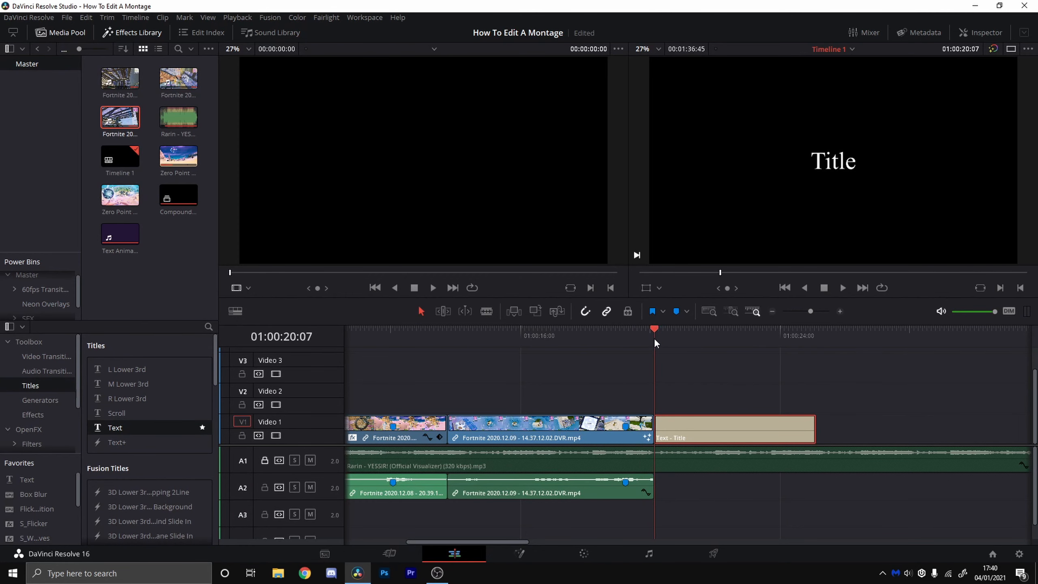
pyautogui.moveTo(654, 337)
pyautogui.mouseDown()
pyautogui.moveTo(775, 363)
pyautogui.moveTo(651, 360)
pyautogui.moveTo(784, 350)
pyautogui.mouseUp()
pyautogui.moveTo(815, 429); pyautogui.dragTo(770, 427)
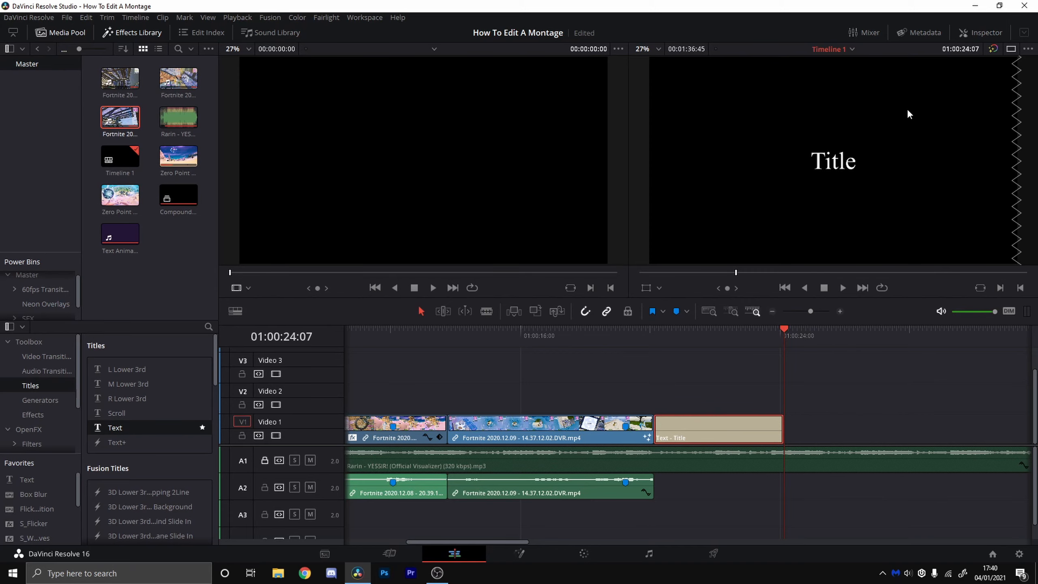
# Step: Replace the title's text with "Hope You Enjoyed :)"
pyautogui.click(981, 32)
pyautogui.doubleClick(837, 112)
pyautogui.press('BackSpace')
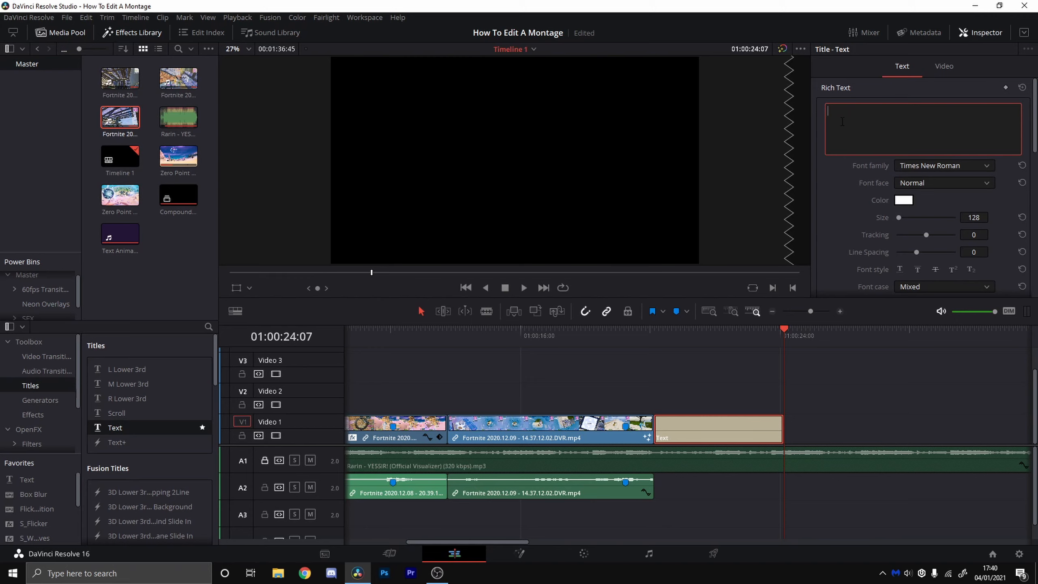
pyautogui.write('Hope')
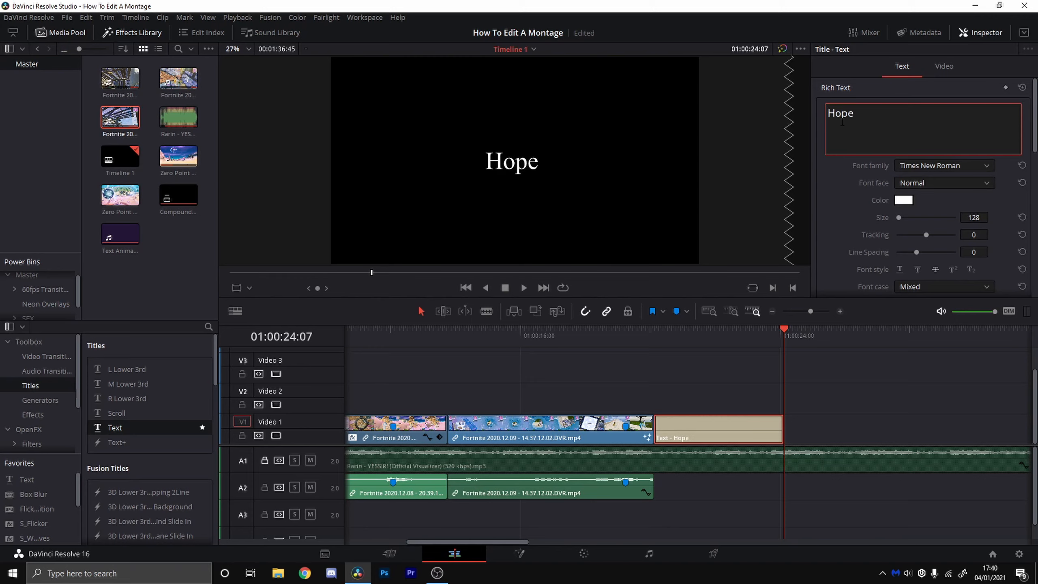
pyautogui.write(' You E')
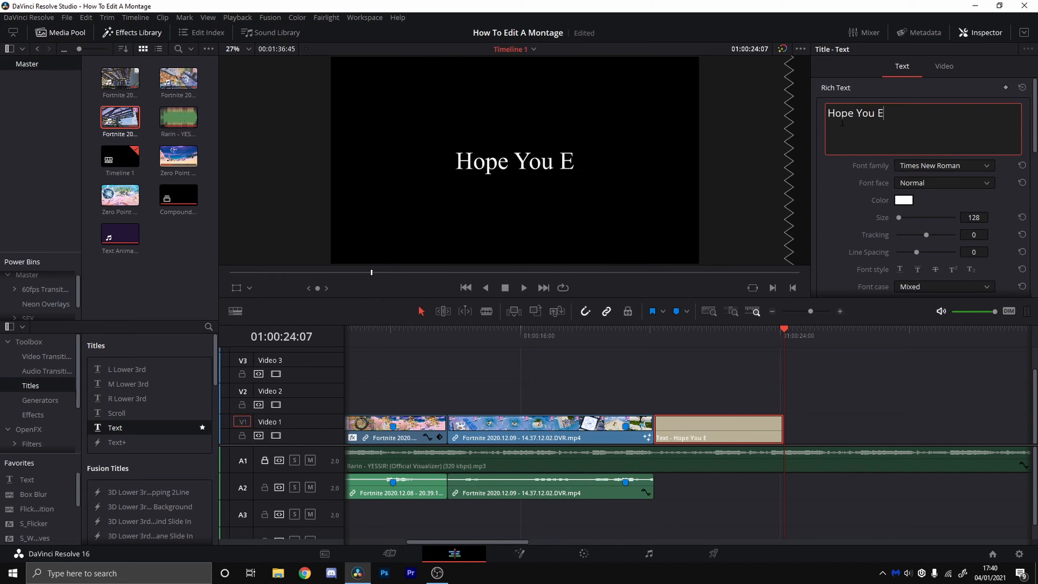
pyautogui.write('njoyes')
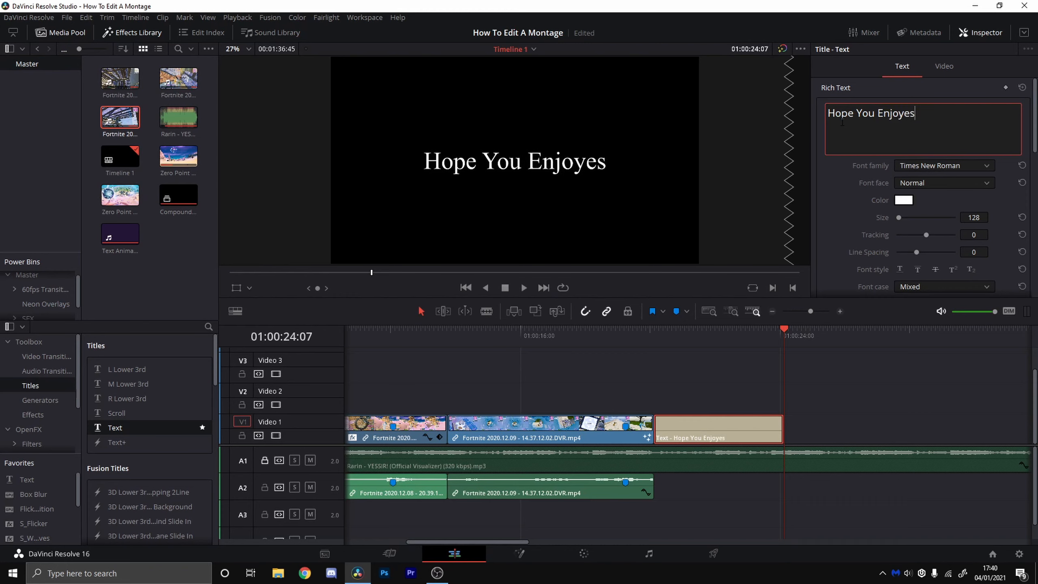
pyautogui.press('BackSpace')
pyautogui.write('d')
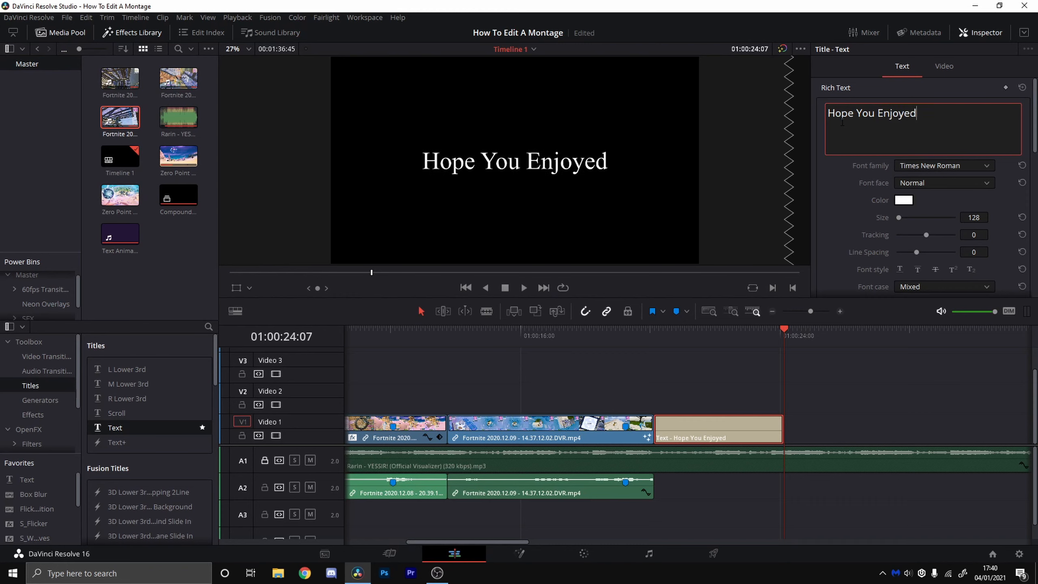
pyautogui.write(' :')
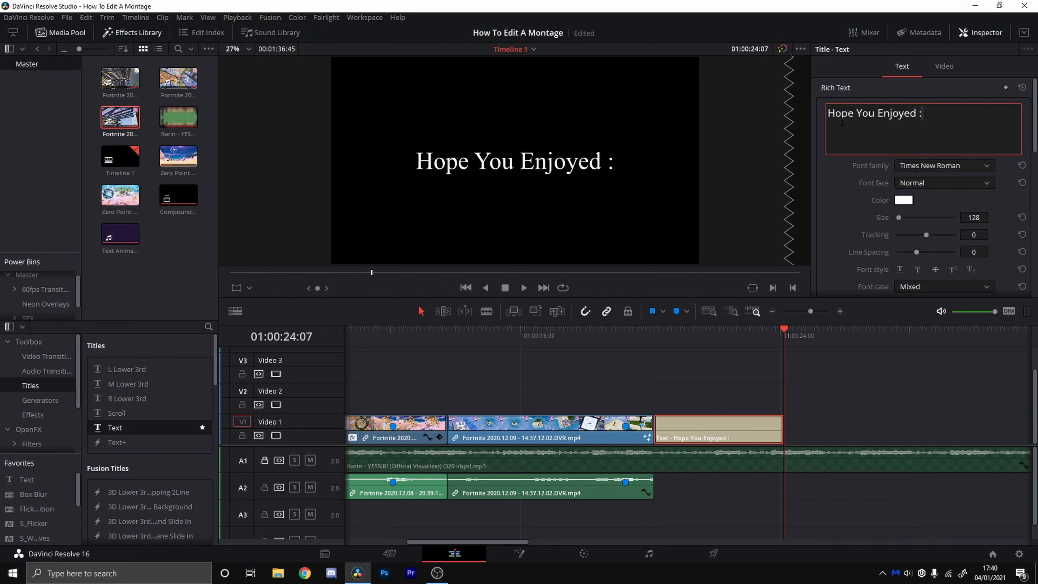
pyautogui.write(')')
# Step: Set the title's font family to Amertha PERSONAL USE ONLY and remove the ":)" from its text
pyautogui.click(925, 167)
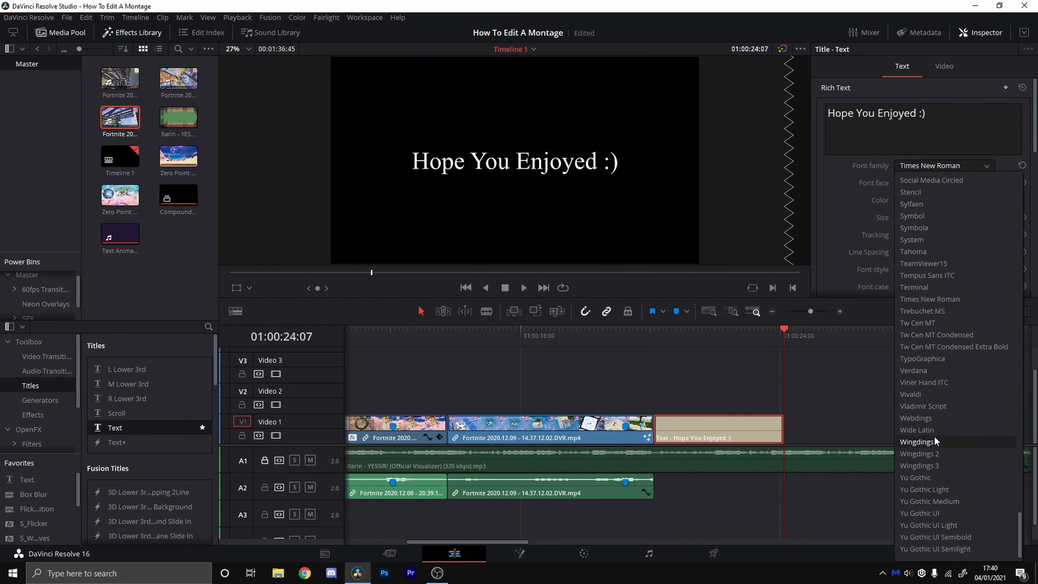
pyautogui.scroll(15, 948, 286)
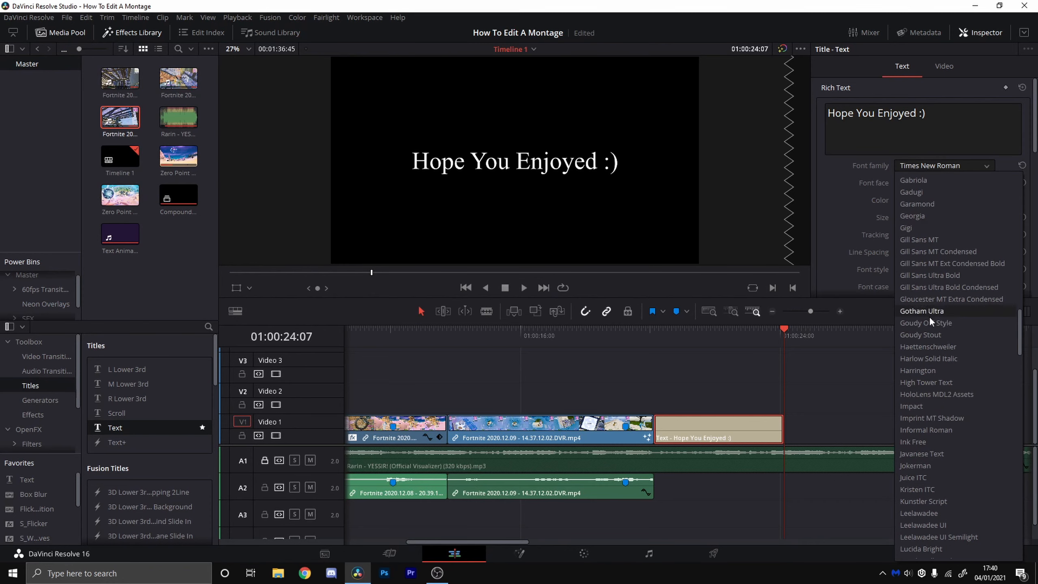
pyautogui.scroll(20, 929, 317)
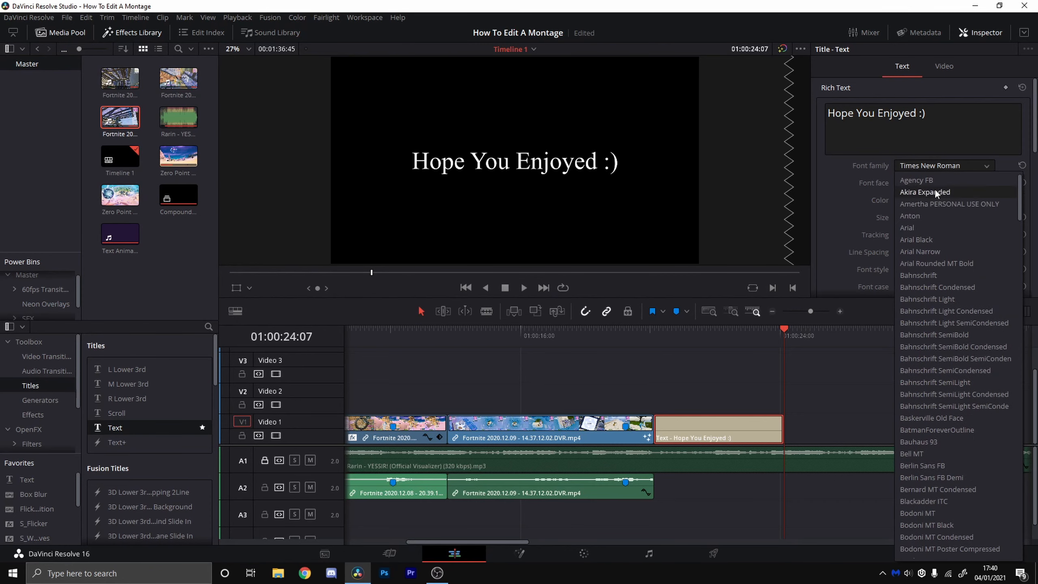
pyautogui.click(917, 200)
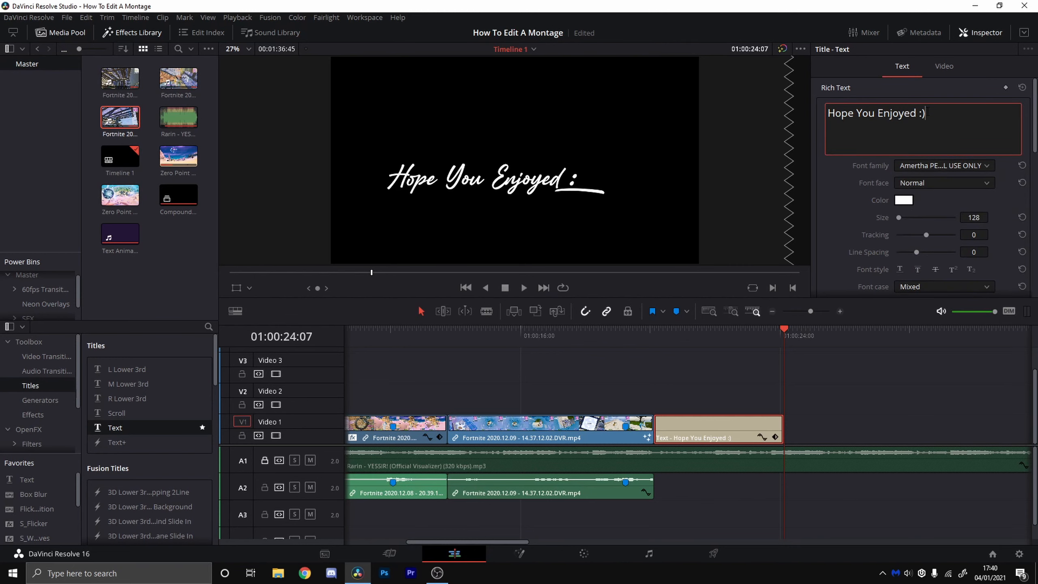
pyautogui.press('BackSpace')
pyautogui.press('BackSpace')
pyautogui.press('BackSpace')
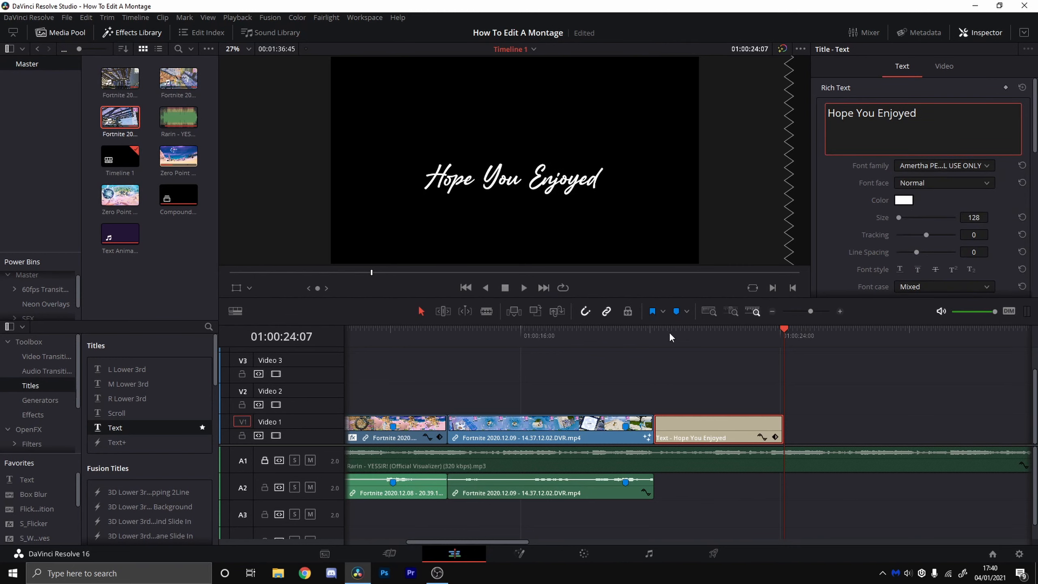
# Step: Change the title text's colour to the basic cyan
pyautogui.click(903, 200)
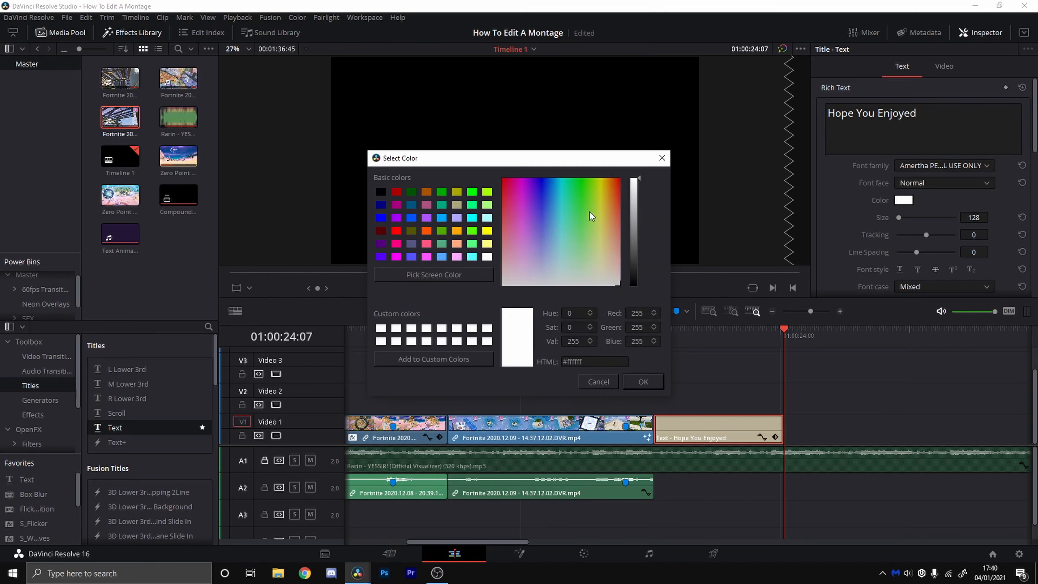
pyautogui.click(472, 218)
pyautogui.click(641, 381)
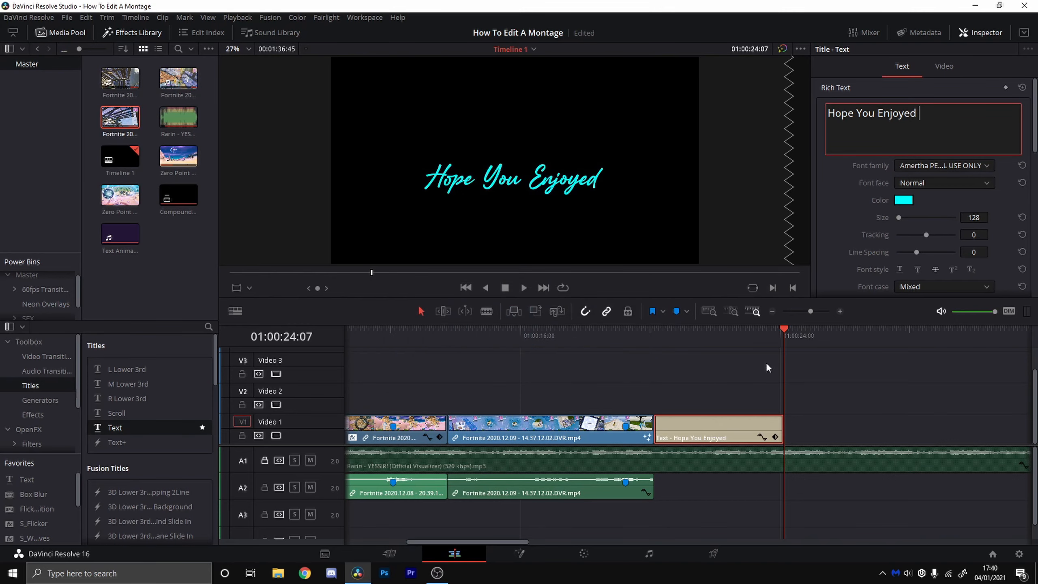
# Step: Review the timeline and play the cut from the second to the third gameplay clip, starting at 01:00:12:49
pyautogui.moveTo(779, 348)
pyautogui.mouseDown()
pyautogui.moveTo(477, 371)
pyautogui.moveTo(479, 353)
pyautogui.moveTo(442, 350)
pyautogui.moveTo(285, 360)
pyautogui.moveTo(835, 376)
pyautogui.mouseUp()
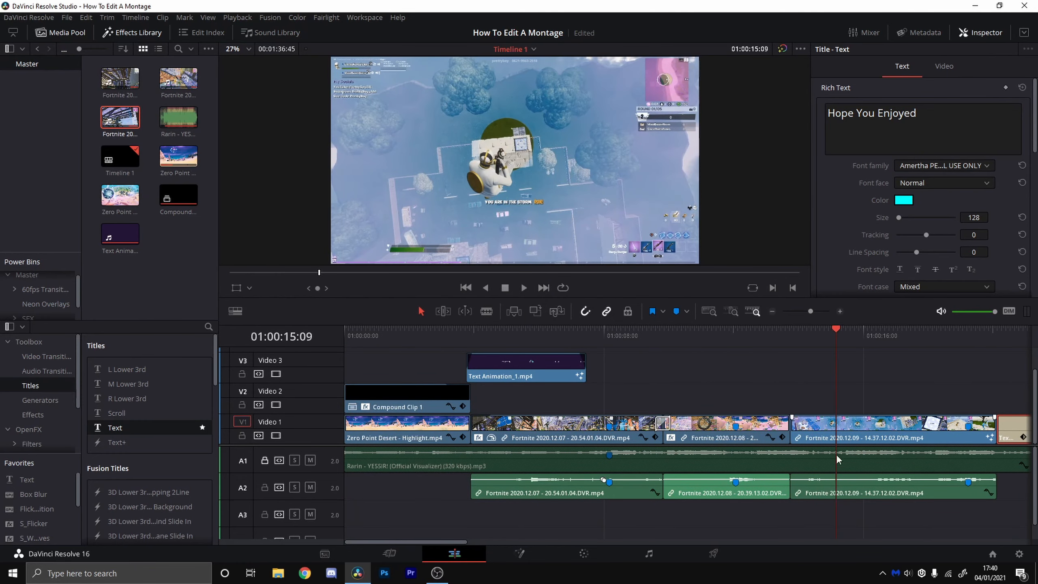
pyautogui.click(991, 421)
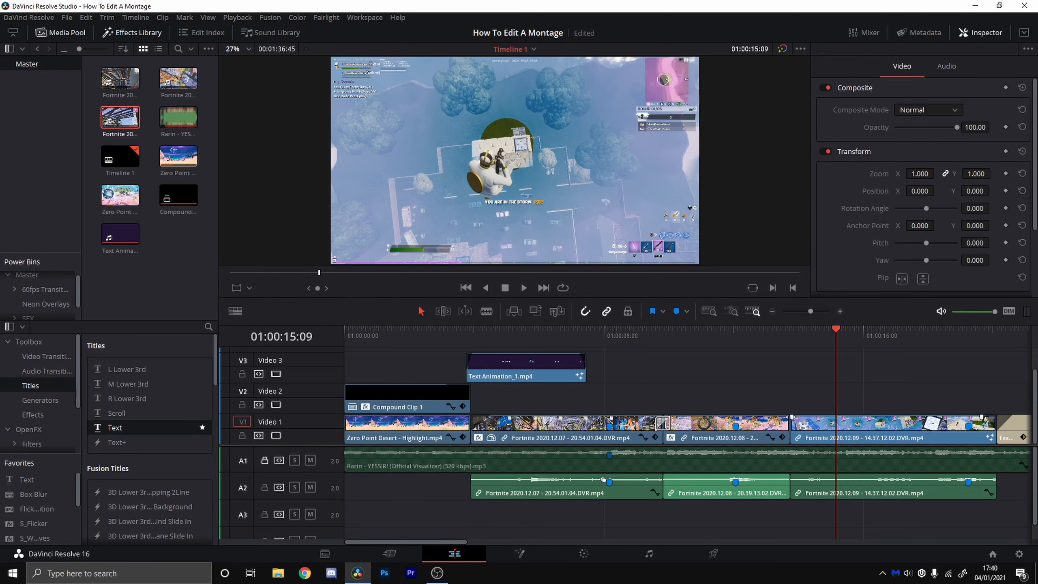
pyautogui.moveTo(788, 416); pyautogui.dragTo(787, 416)
pyautogui.click(801, 417)
pyautogui.moveTo(824, 333); pyautogui.dragTo(770, 351)
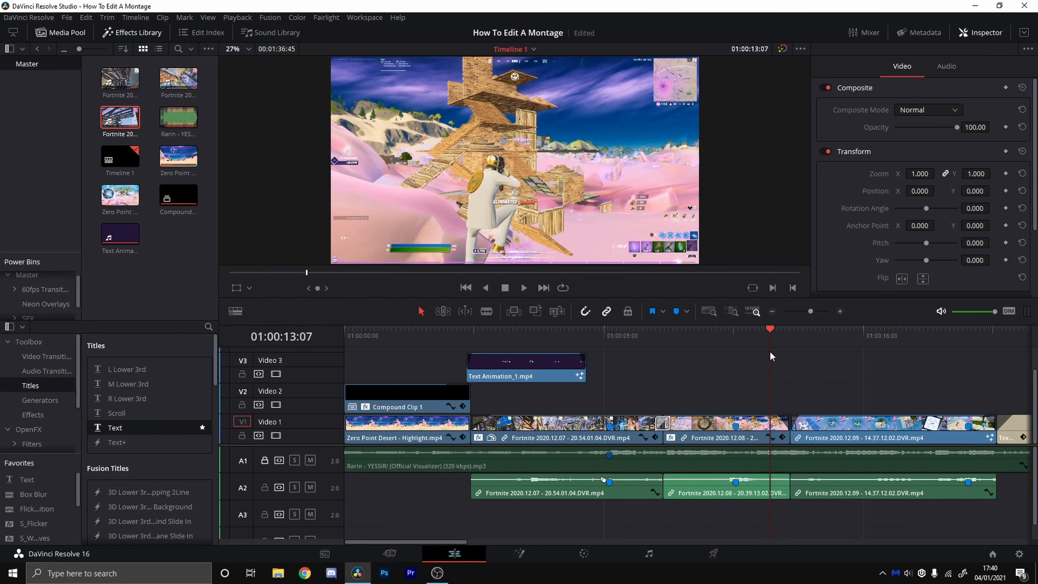
pyautogui.click(760, 335)
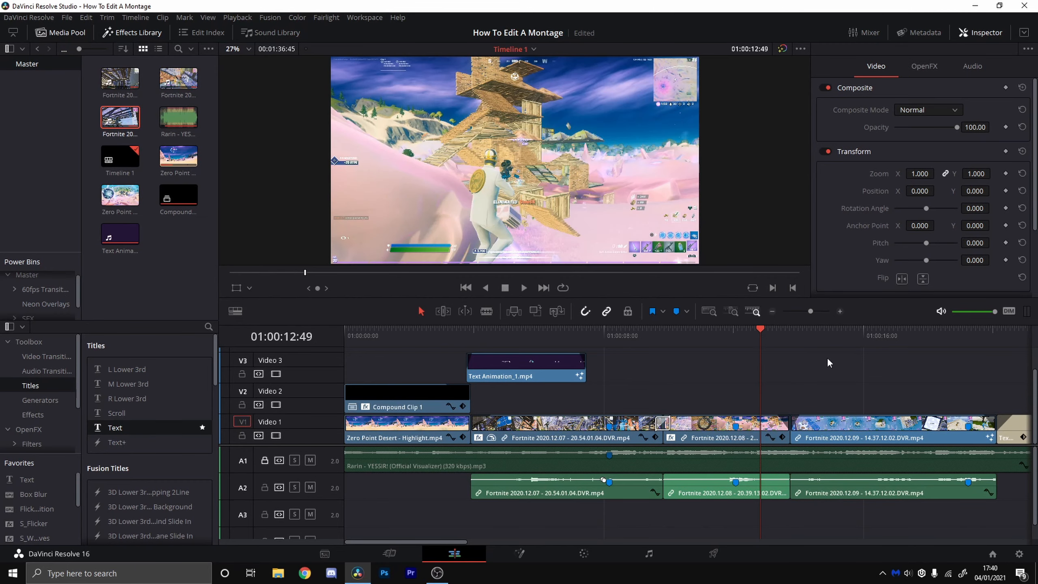
pyautogui.press('space')
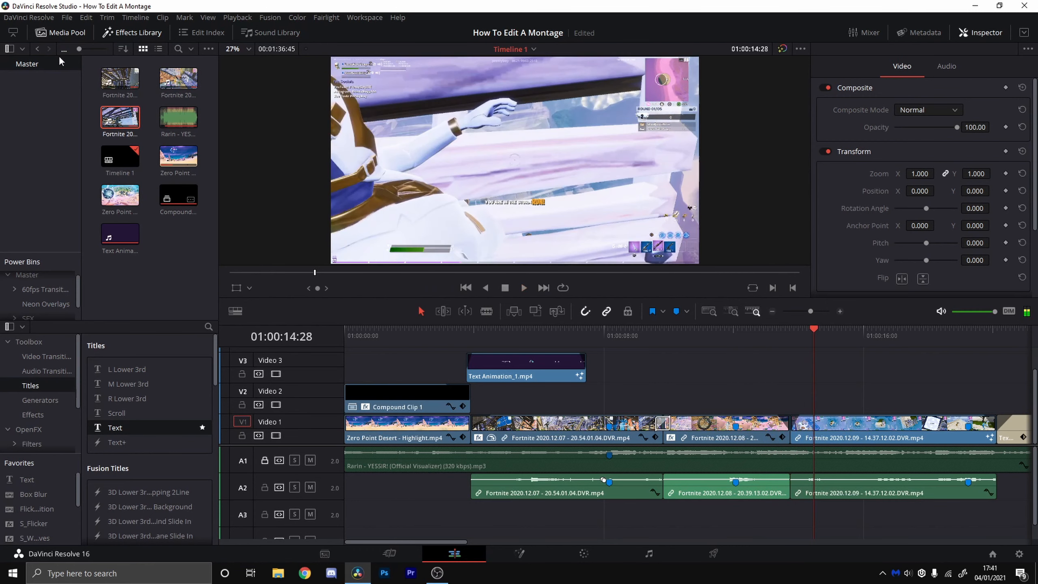
# Step: Save the project and switch to the Deliver page for rendering
pyautogui.click(67, 17)
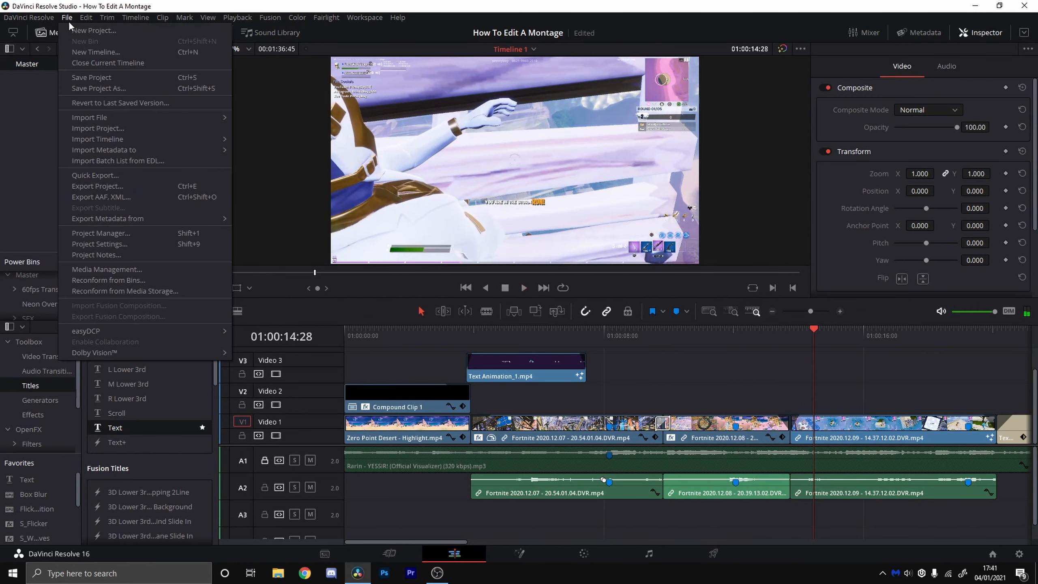
pyautogui.click(92, 78)
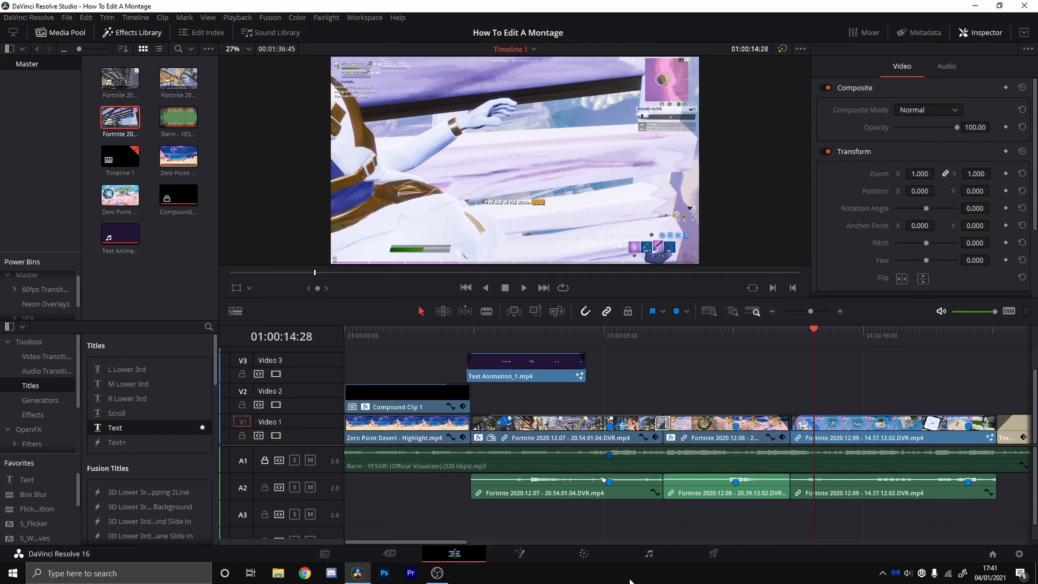
pyautogui.click(693, 554)
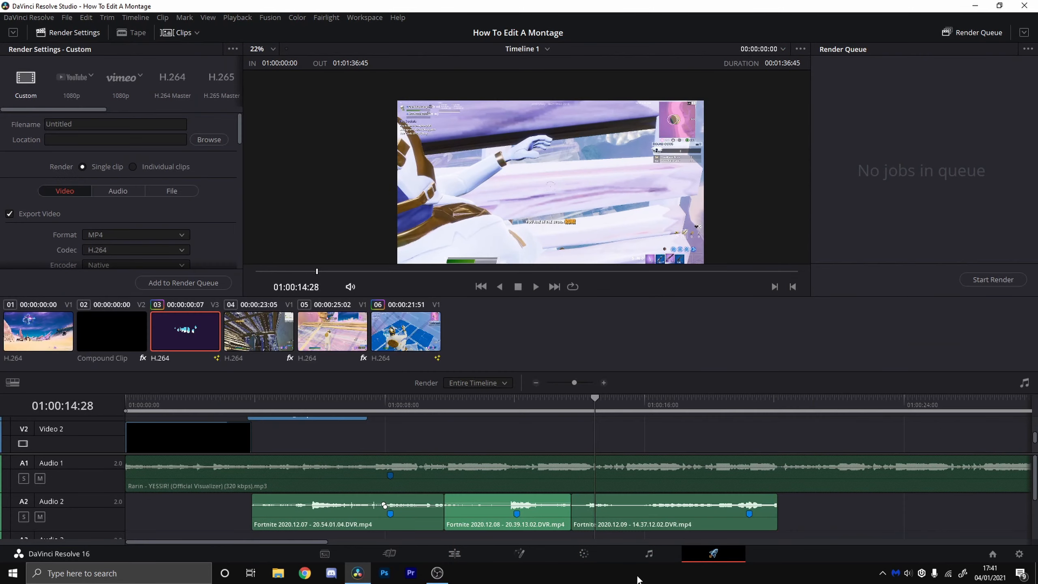
# Step: Name the render file "How To Edit A montage Intro" and set its destination to the Videos subfolder inside This PC > Videos
pyautogui.doubleClick(66, 124)
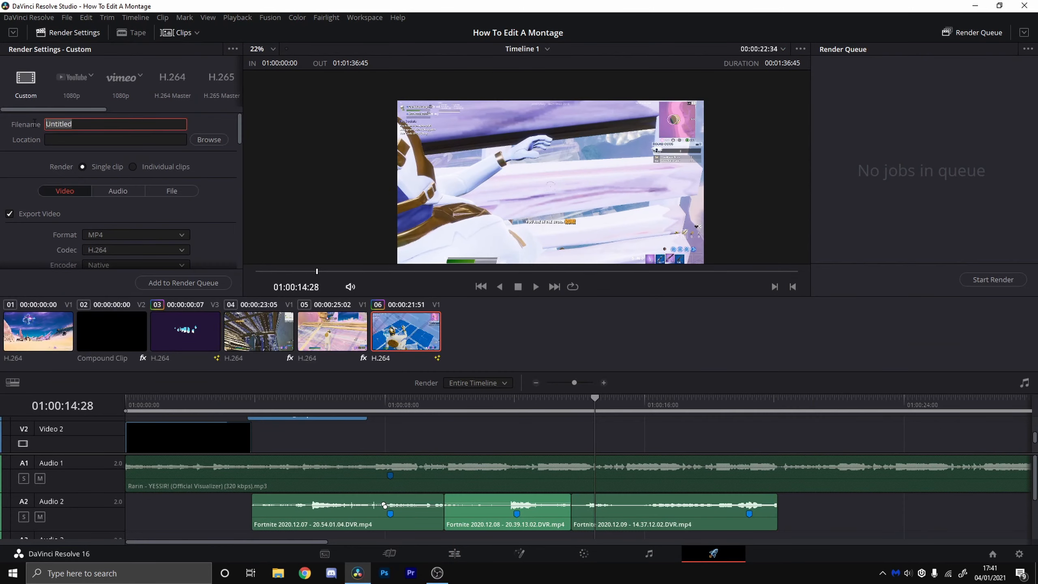
pyautogui.press('BackSpace')
pyautogui.write('How To Edit A montage Intro')
pyautogui.click(127, 139)
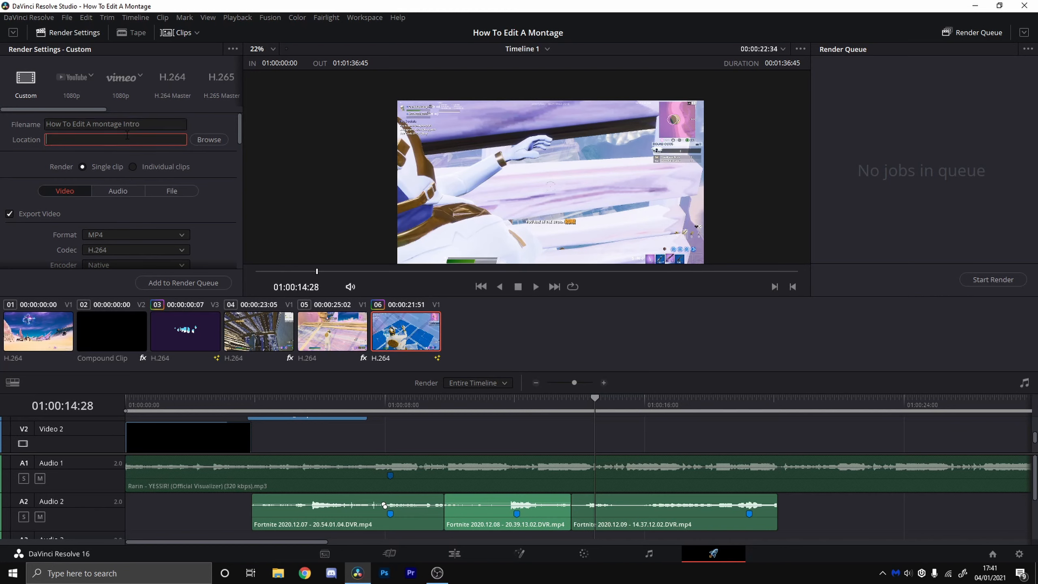
pyautogui.click(209, 141)
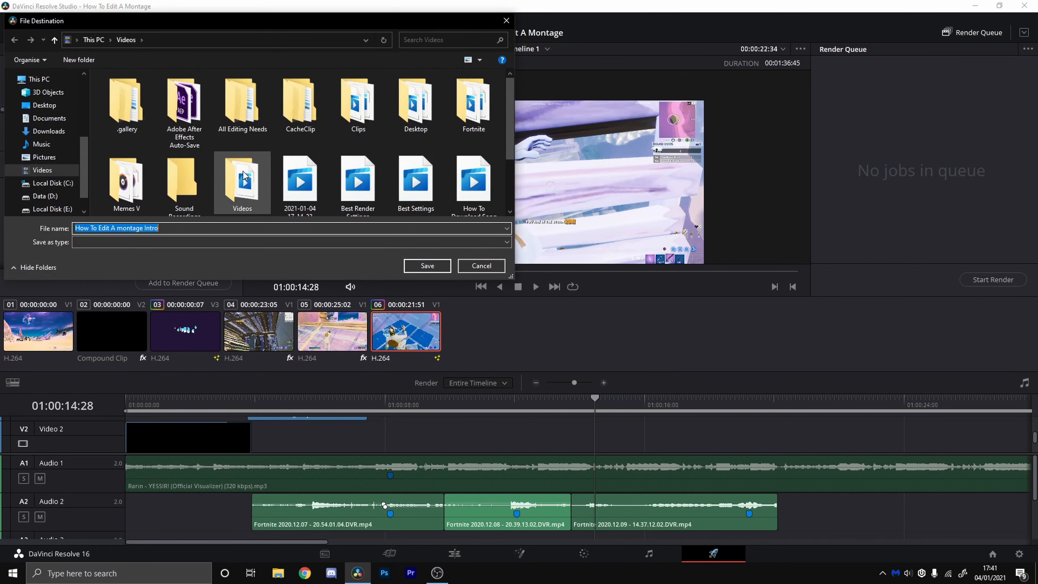
pyautogui.scroll(-2, 237, 188)
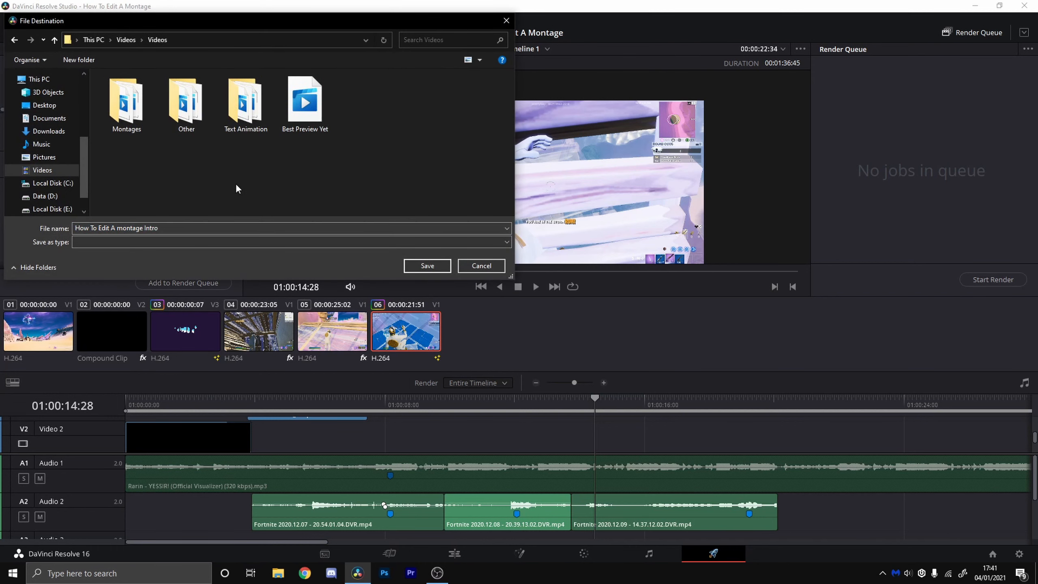
pyautogui.click(436, 266)
# Step: Set the video export to MP4 format with the H.265 codec and the NVIDIA encoder, and check the remaining video settings
pyautogui.scroll(-2, 109, 195)
pyautogui.click(138, 172)
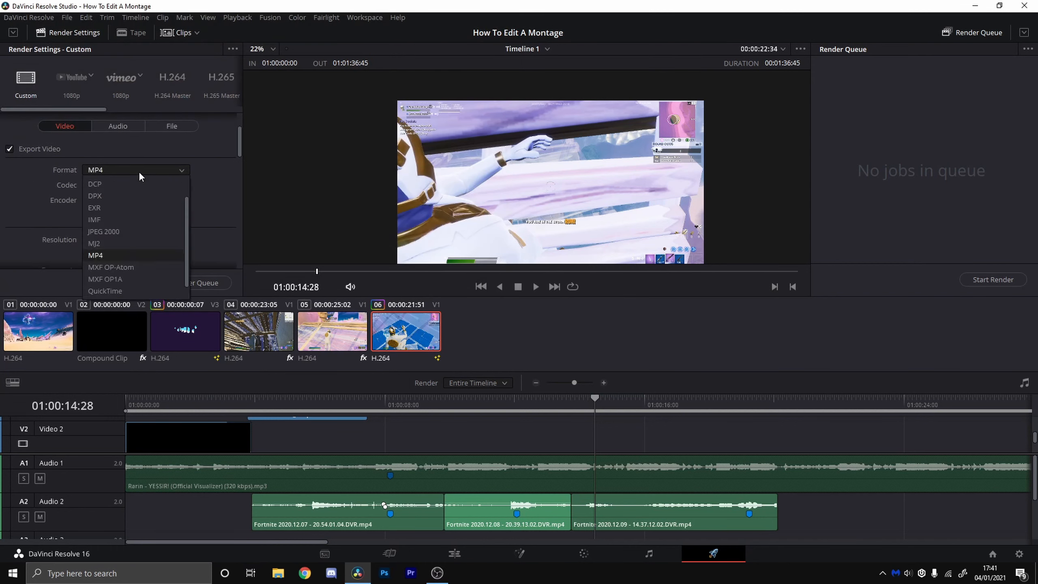
pyautogui.click(122, 254)
pyautogui.click(125, 186)
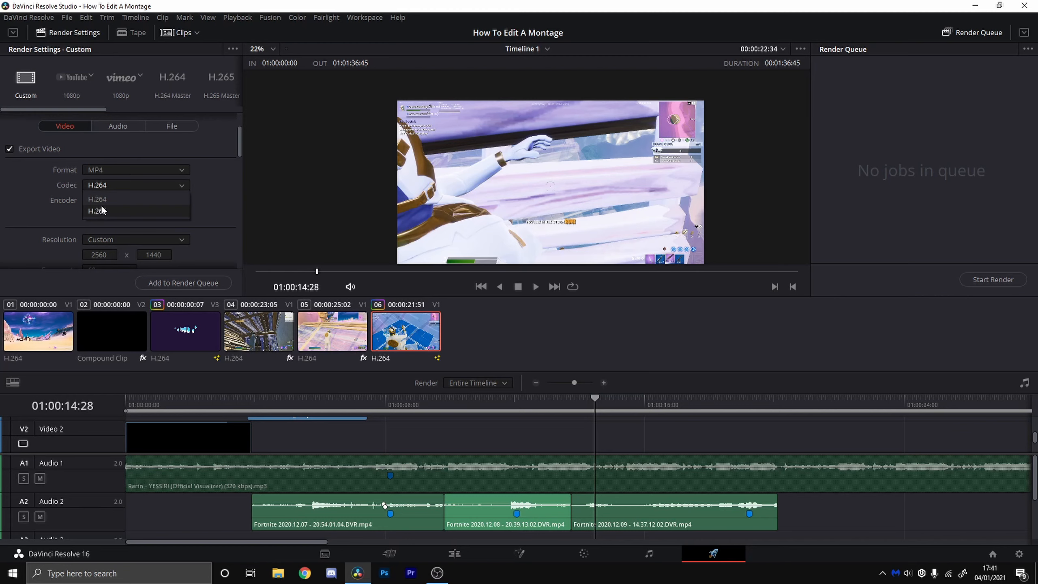
pyautogui.click(104, 211)
pyautogui.click(115, 201)
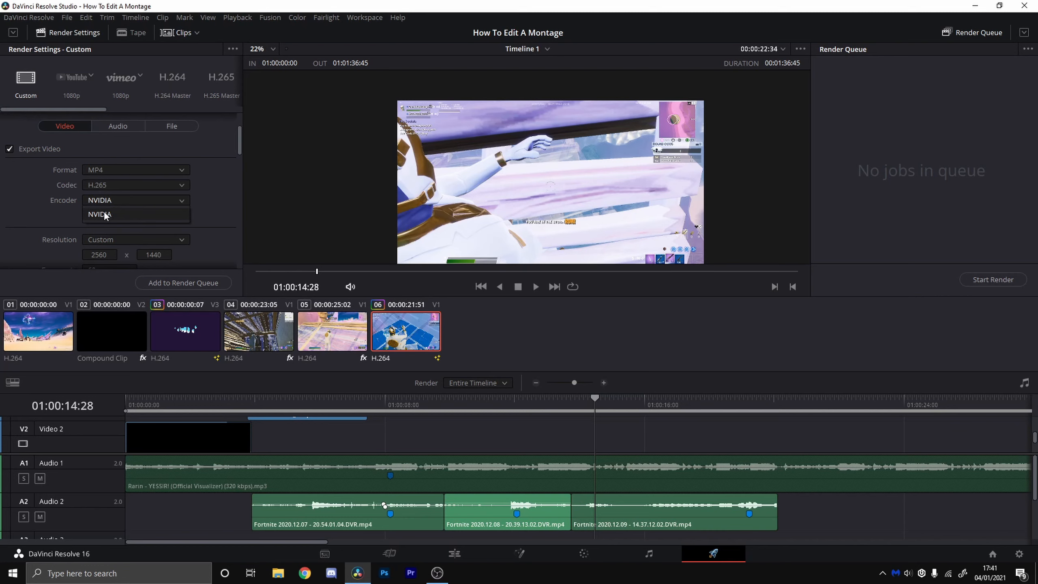
pyautogui.click(104, 211)
pyautogui.scroll(-1, 230, 210)
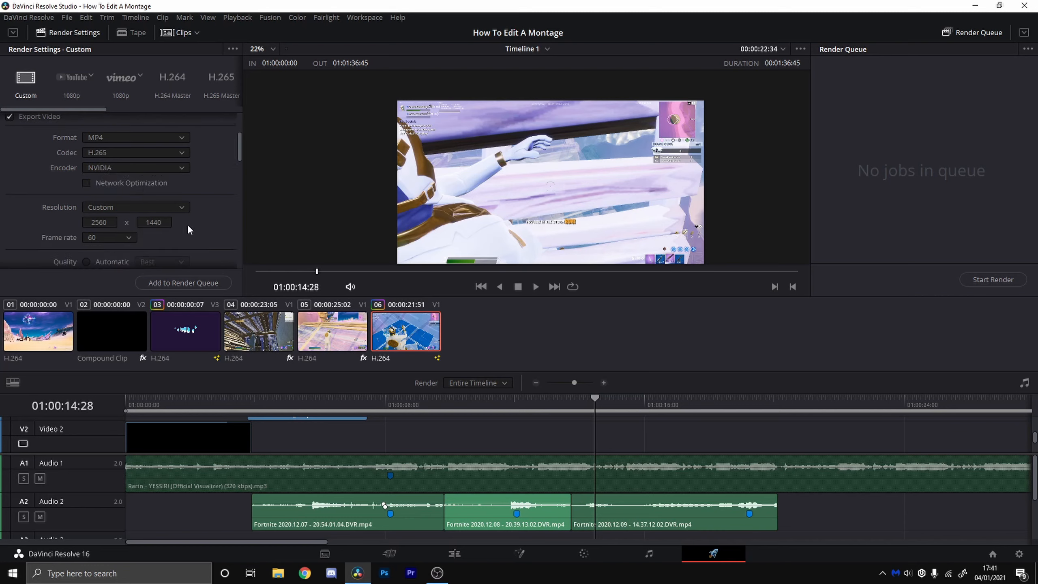
pyautogui.scroll(-2, 190, 237)
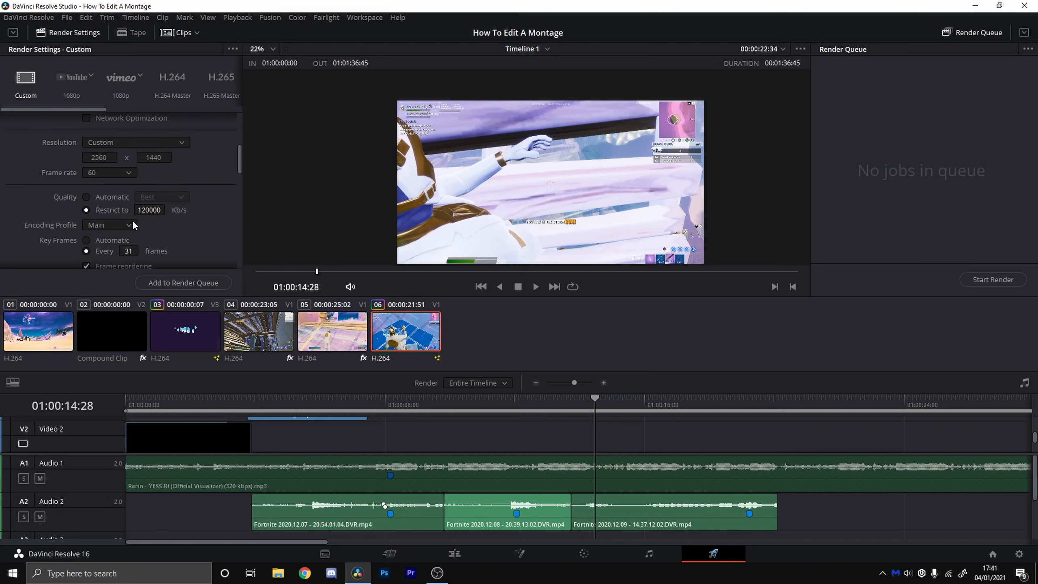
pyautogui.scroll(-1, 141, 217)
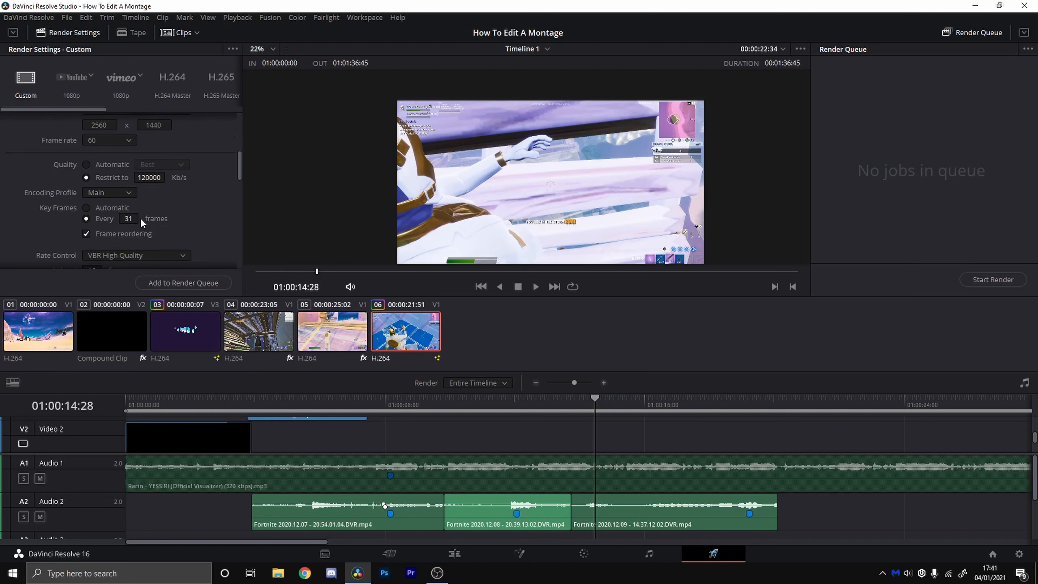